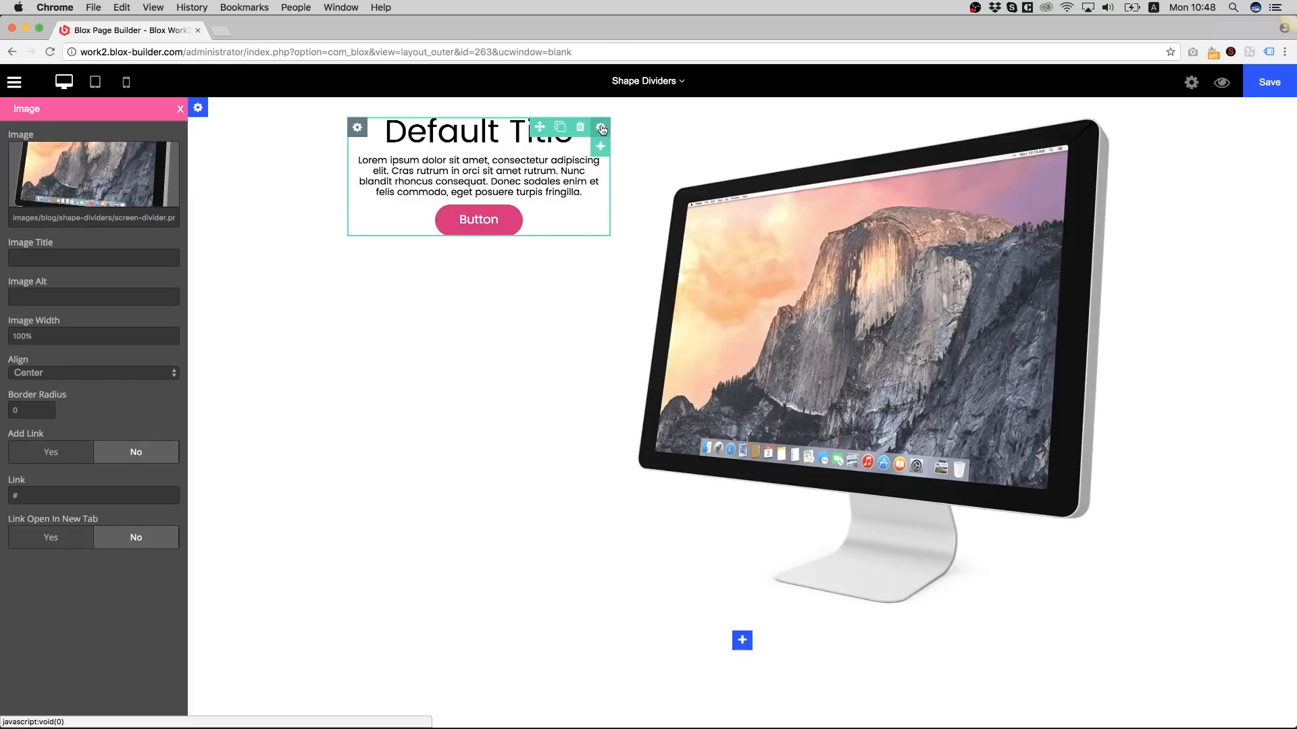
- Set the top padding of the column holding the title, paragraph and button to 150
{"action": "left_click", "coordinate": [601, 129]}
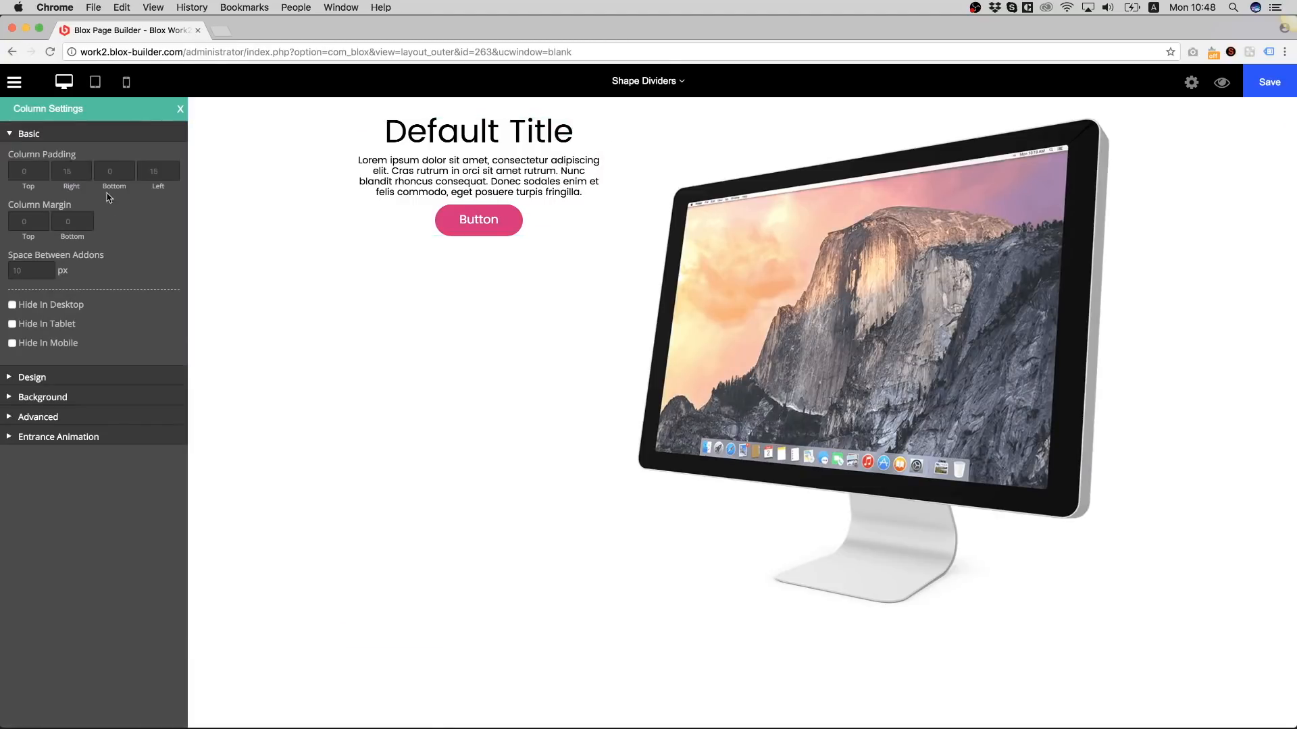
{"action": "left_click", "coordinate": [32, 178]}
{"action": "type", "text": "150"}
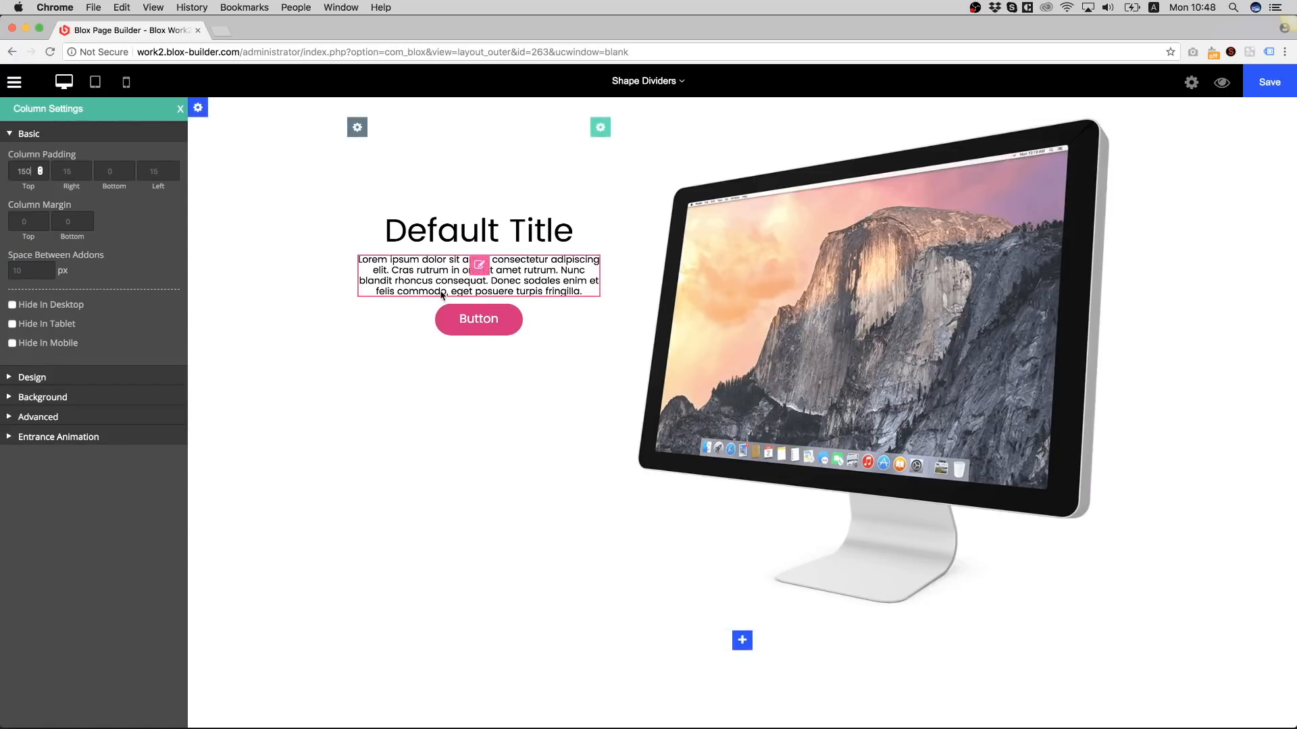
- Left-align the title and the lorem ipsum paragraph in the text column
{"action": "left_click", "coordinate": [482, 229]}
{"action": "left_click", "coordinate": [93, 206]}
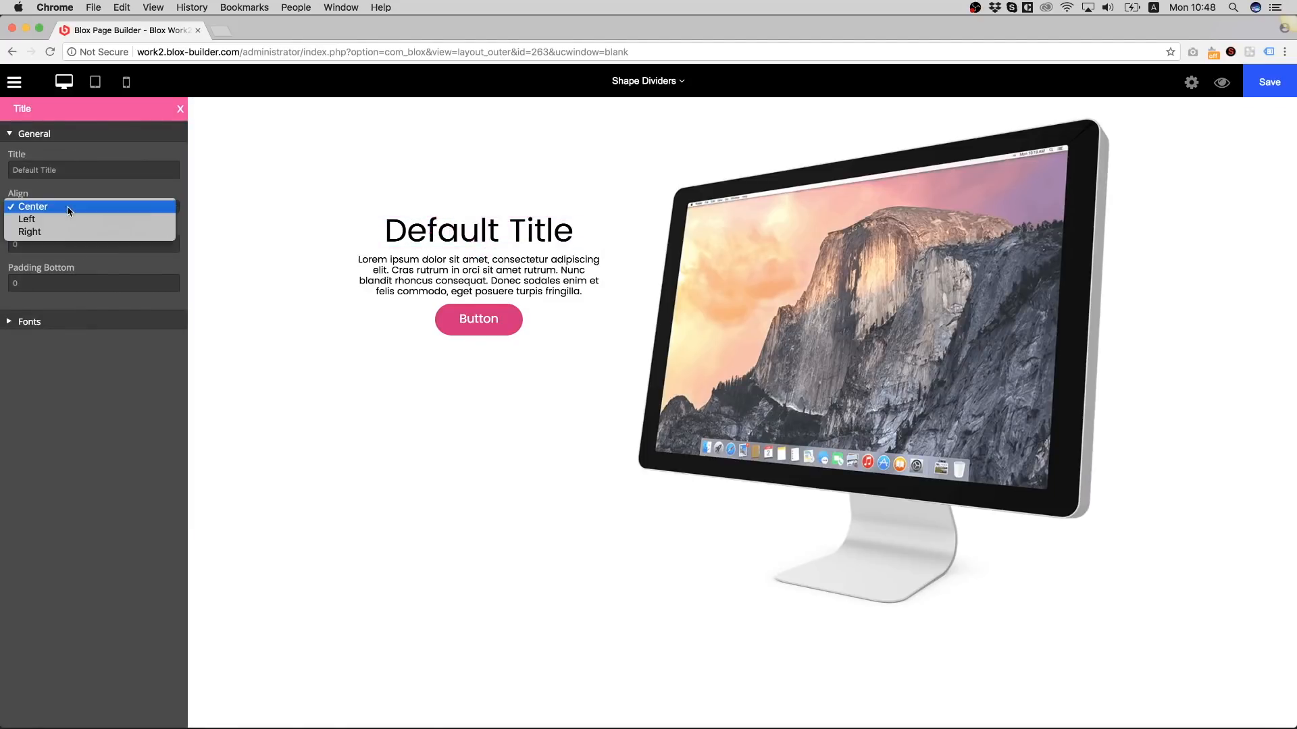
{"action": "left_click", "coordinate": [27, 218]}
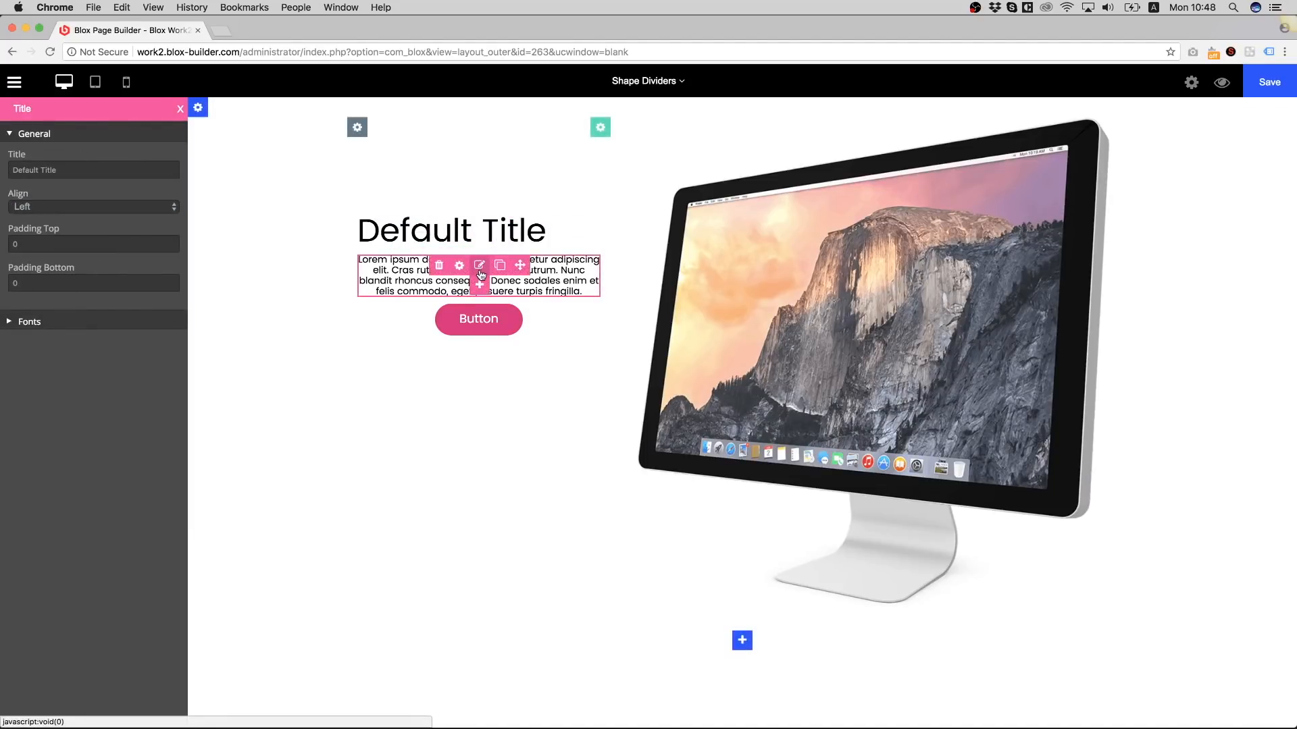
{"action": "left_click", "coordinate": [483, 266]}
{"action": "left_click", "coordinate": [49, 257]}
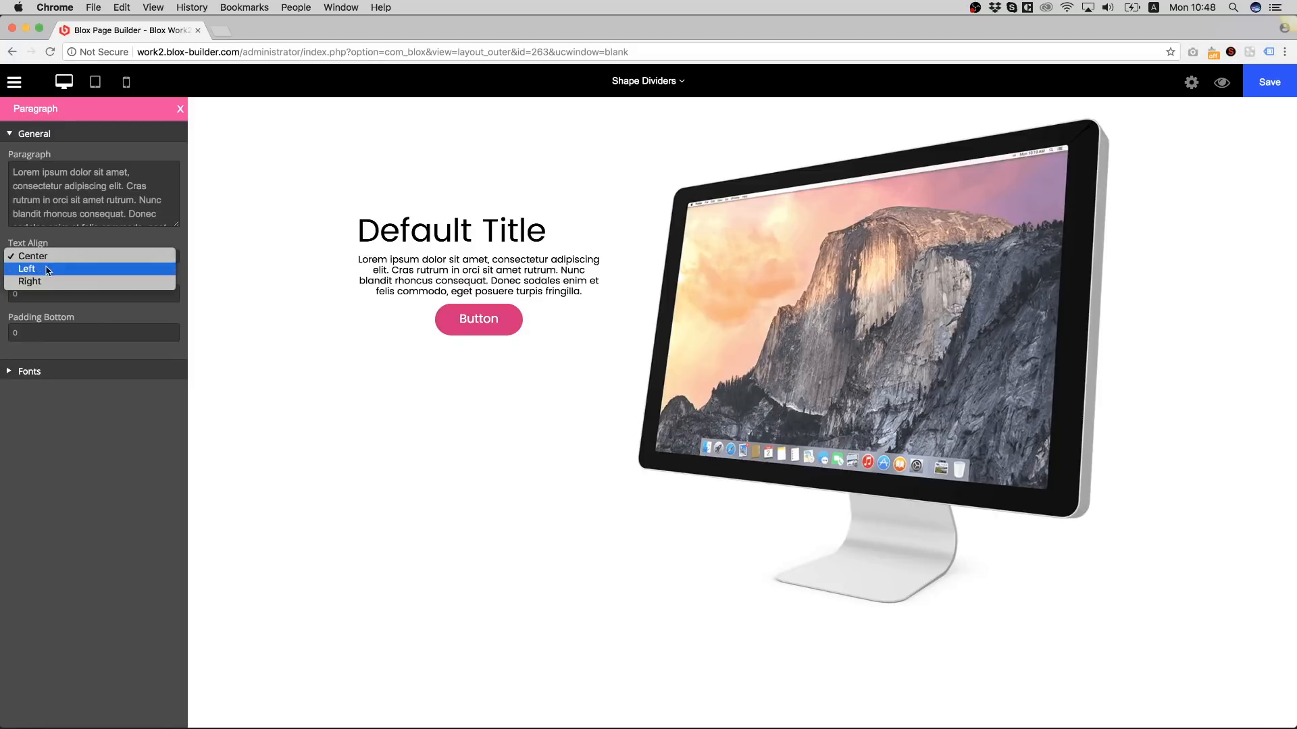
{"action": "left_click", "coordinate": [41, 269]}
- Left-align the button beneath the paragraph
{"action": "left_click", "coordinate": [483, 320]}
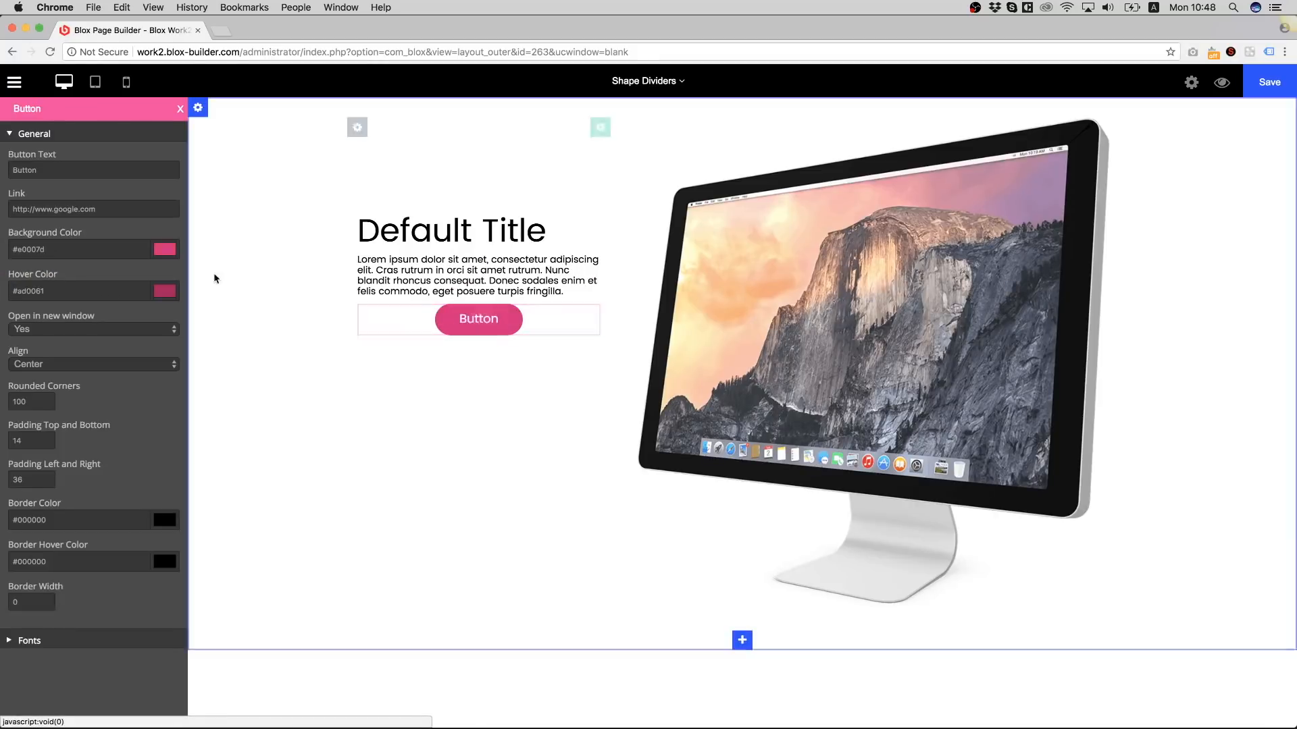
{"action": "left_click", "coordinate": [74, 365]}
{"action": "left_click", "coordinate": [52, 342]}
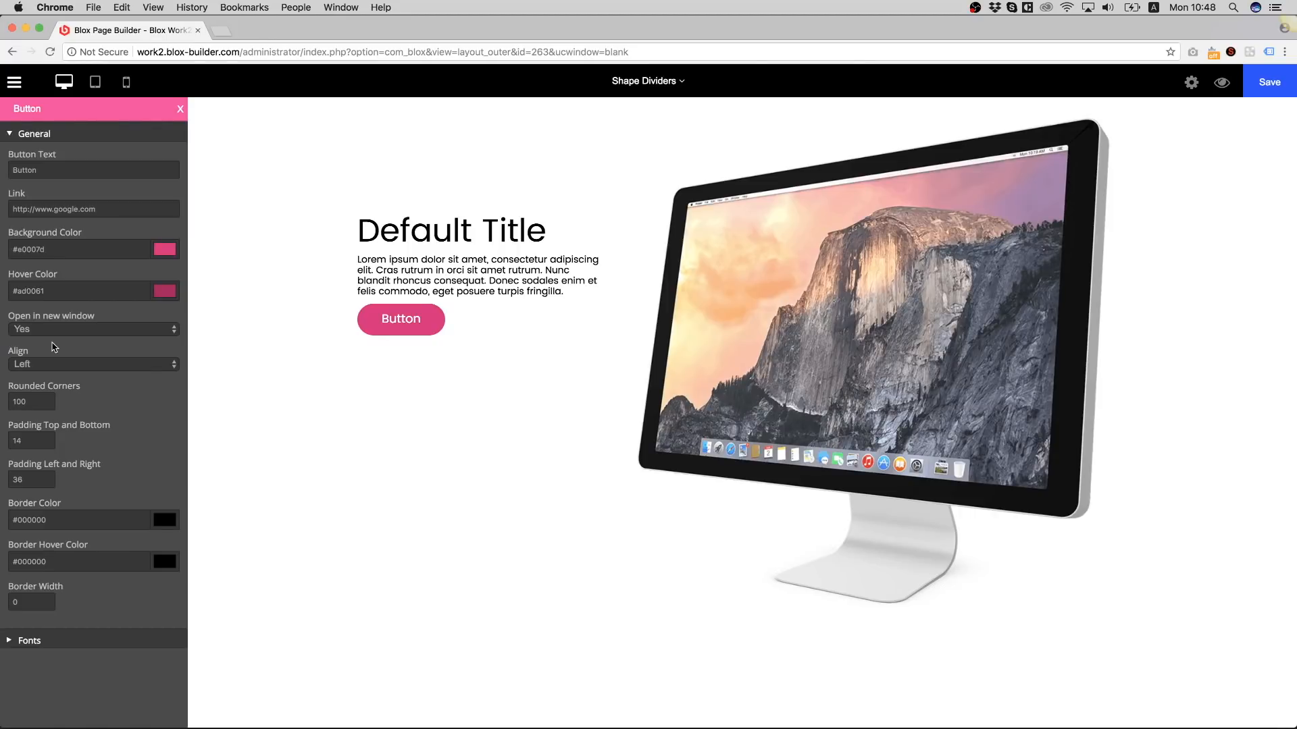
- Enable the paragraph's custom font with an 18px font size and a 1.8em line height
{"action": "left_click", "coordinate": [476, 264]}
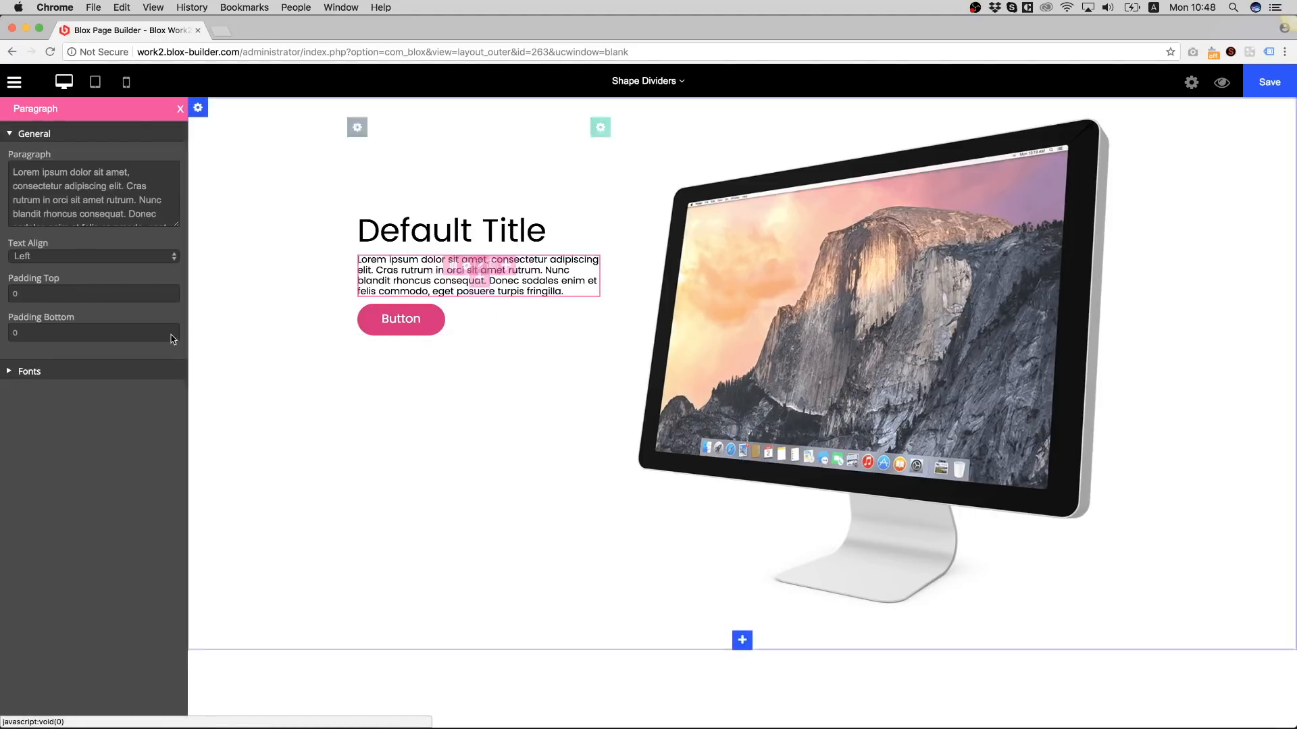
{"action": "left_click", "coordinate": [108, 371]}
{"action": "left_click", "coordinate": [44, 190]}
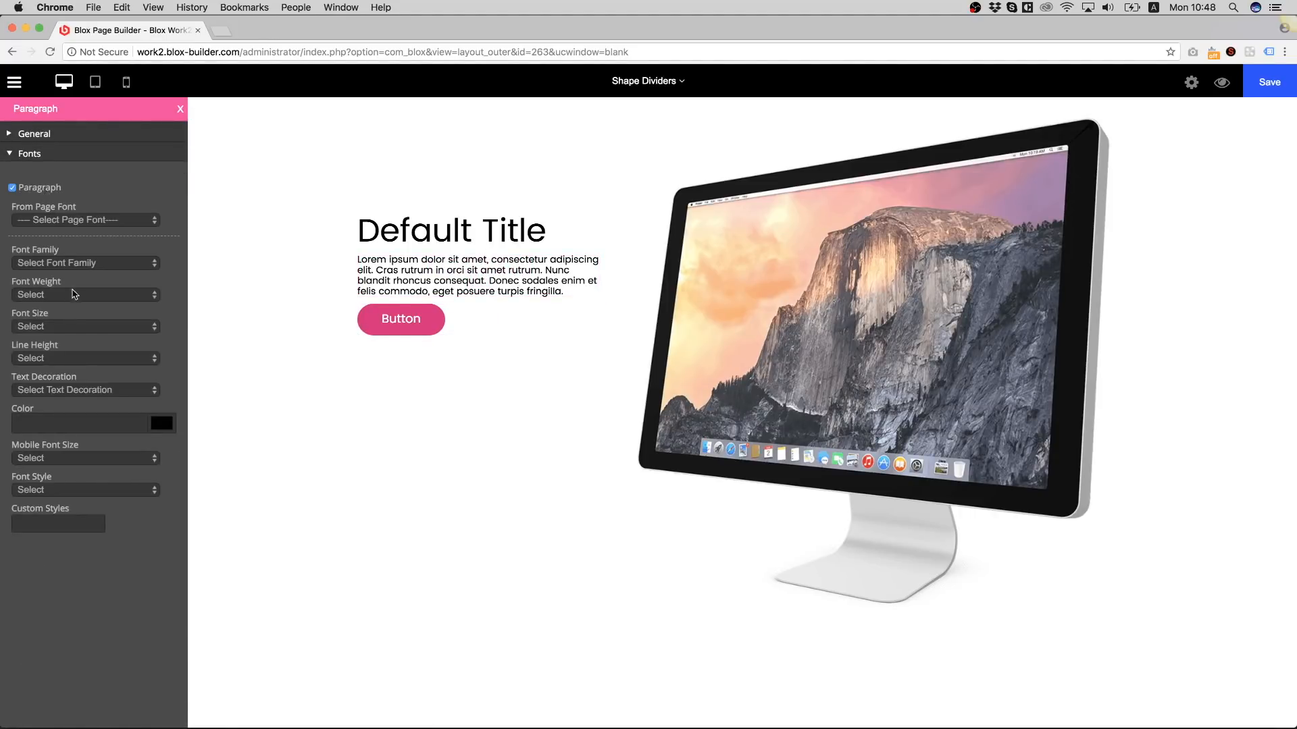
{"action": "left_click", "coordinate": [54, 329]}
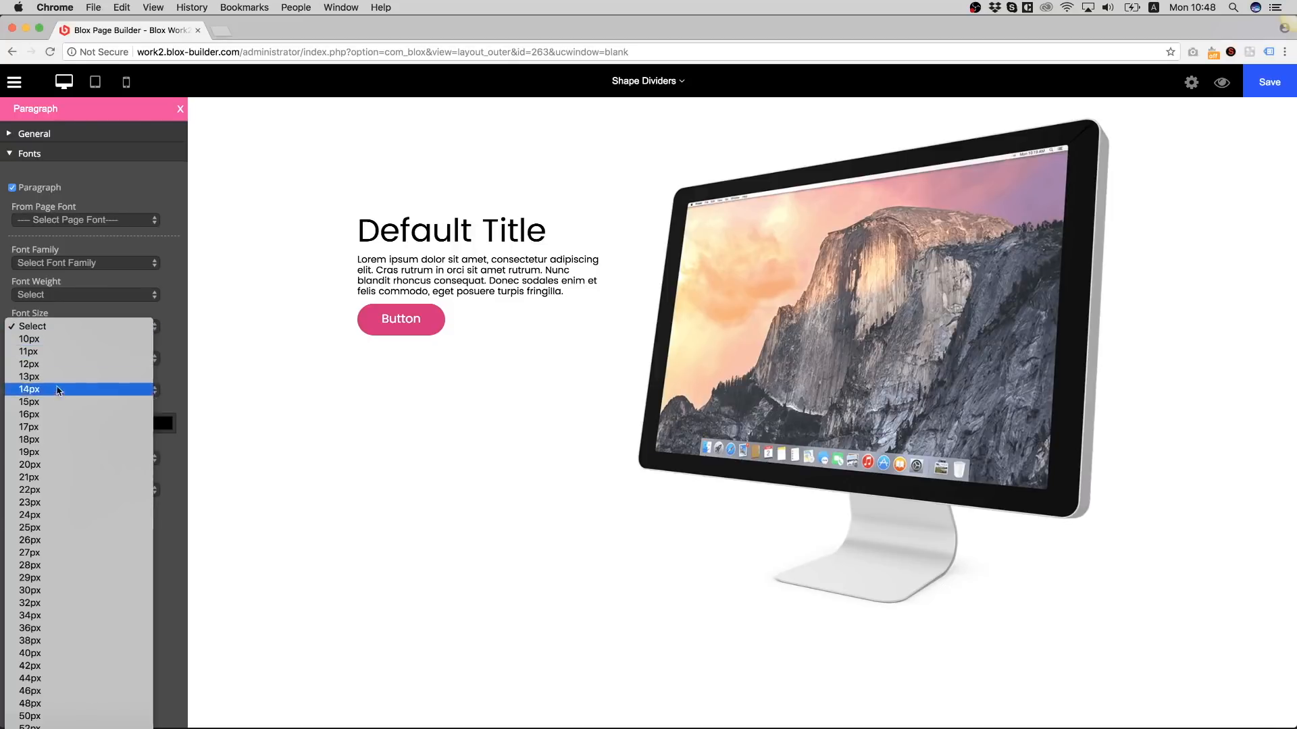
{"action": "left_click", "coordinate": [54, 440]}
{"action": "left_click", "coordinate": [61, 362]}
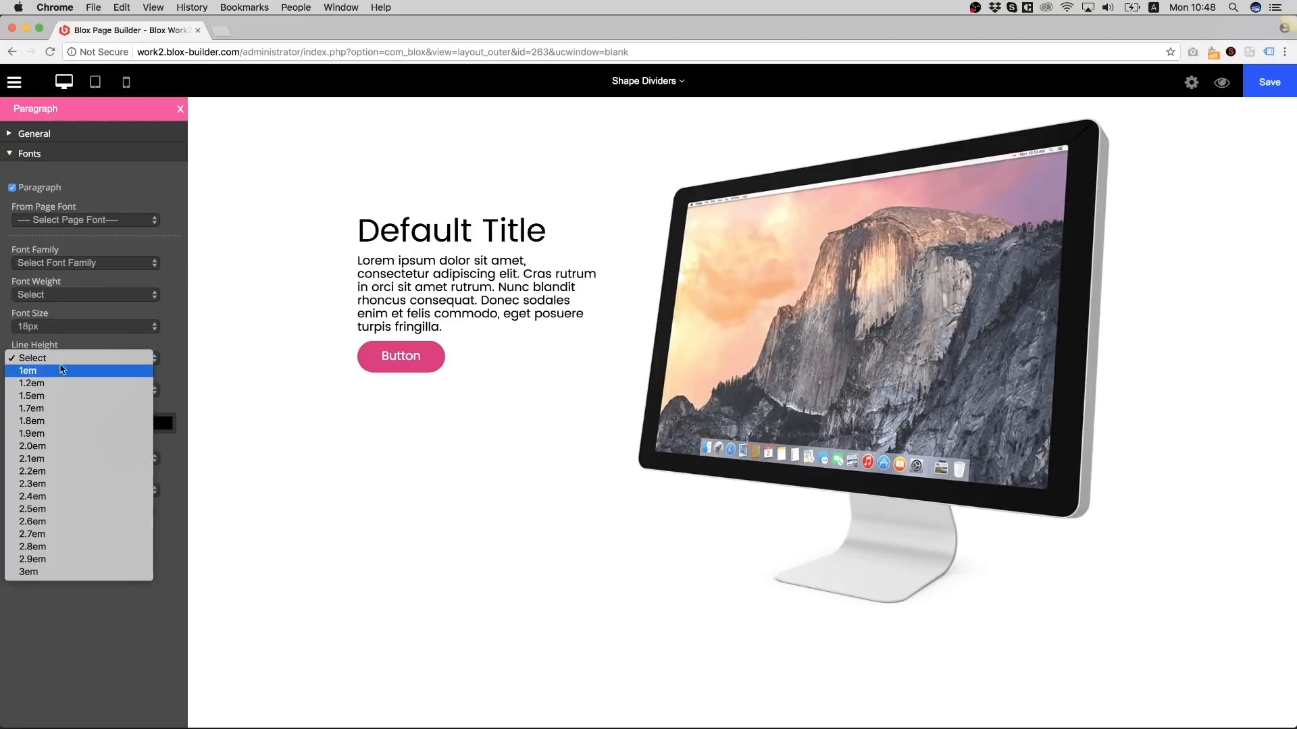
{"action": "left_click", "coordinate": [59, 424]}
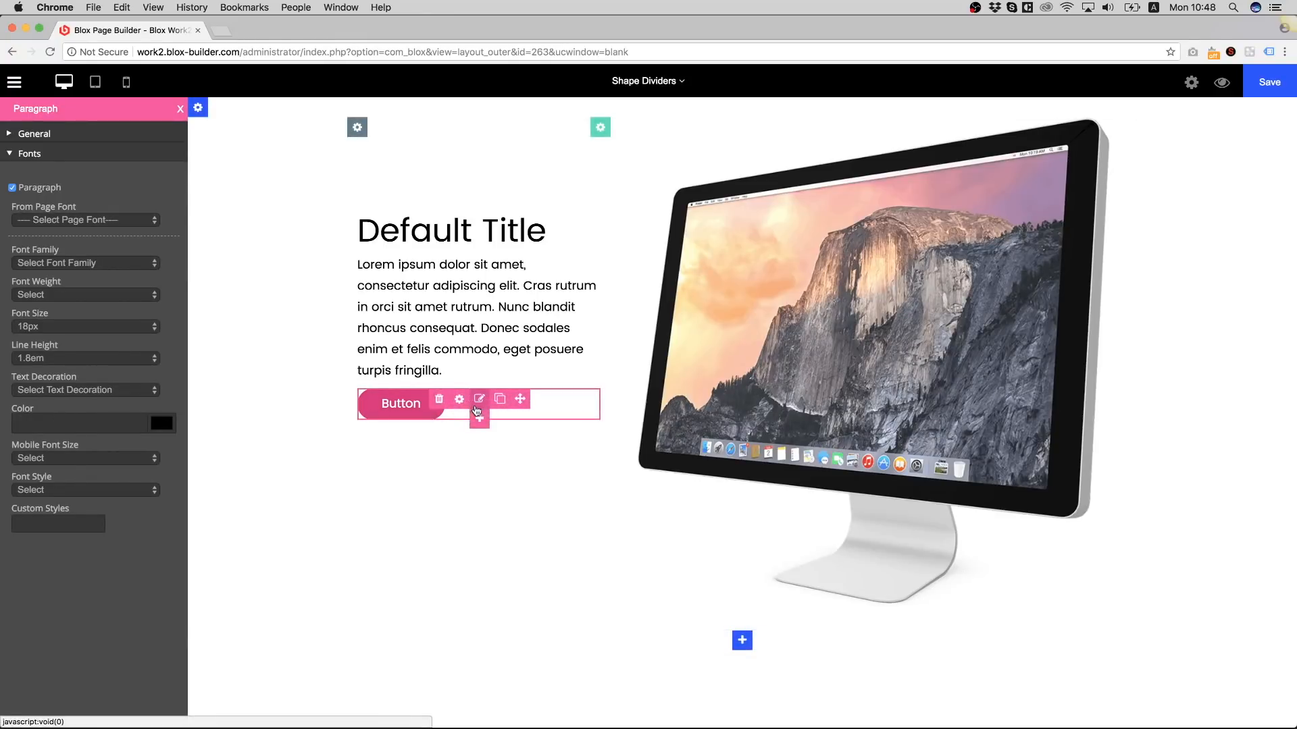
- Give the button a #000000 background, the text "Try It Free" and rounded corners of 5
{"action": "left_click", "coordinate": [477, 403]}
{"action": "left_click", "coordinate": [165, 249]}
{"action": "mouse_move", "coordinate": [212, 304]}
{"action": "left_mouse_down"}
{"action": "mouse_move", "coordinate": [211, 373]}
{"action": "mouse_move", "coordinate": [264, 378]}
{"action": "left_mouse_up"}
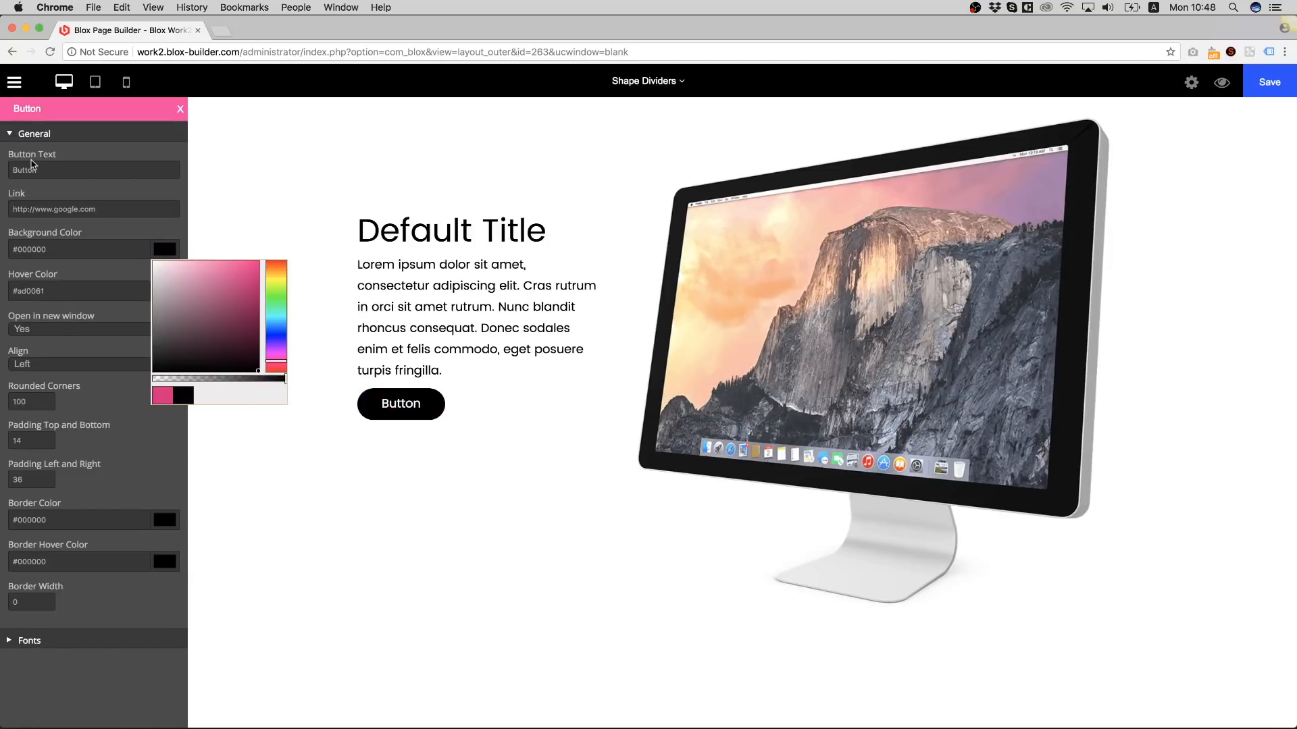
{"action": "left_click", "coordinate": [32, 168]}
{"action": "type", "text": "Try It Free"}
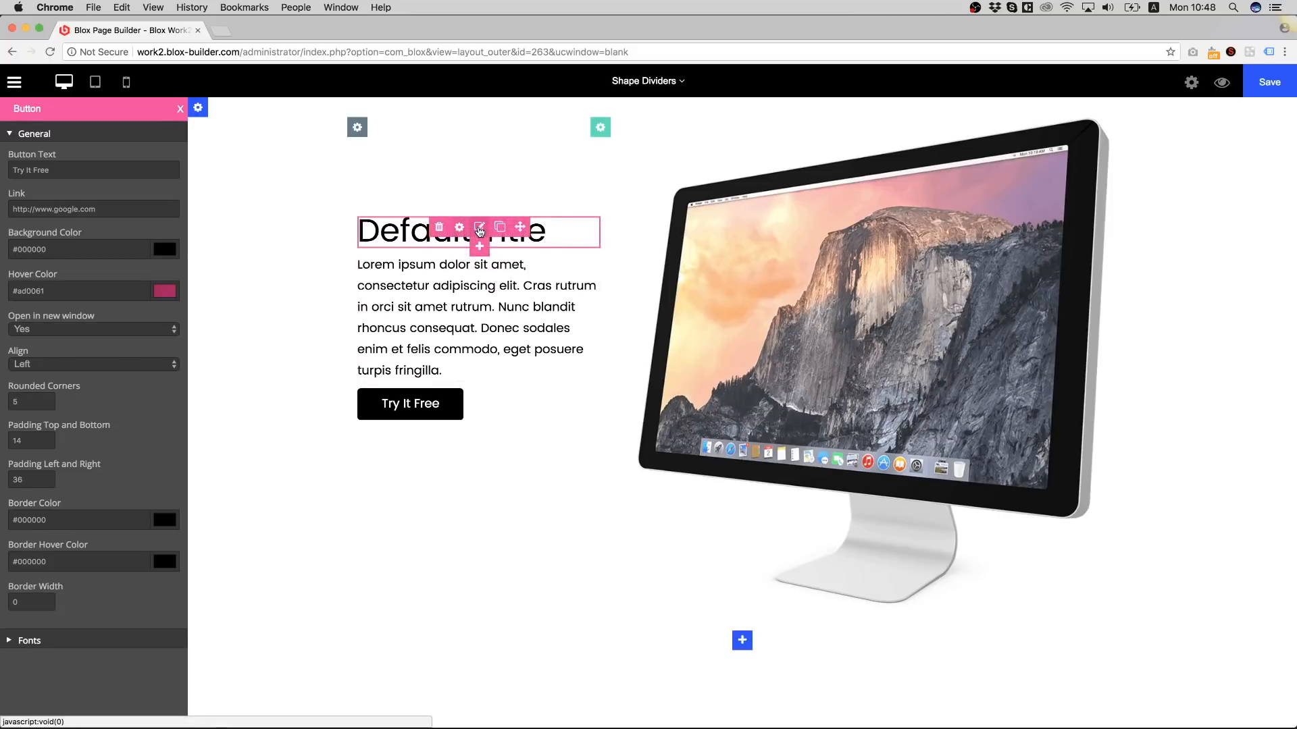
- Replace the default title text with "Grow Your Business!"
{"action": "left_click", "coordinate": [480, 230]}
{"action": "left_click_drag", "start_coordinate": [75, 173], "coordinate": [11, 170]}
{"action": "type", "text": "B"}
{"action": "key", "text": "BackSpace"}
{"action": "type", "text": "Grow "}
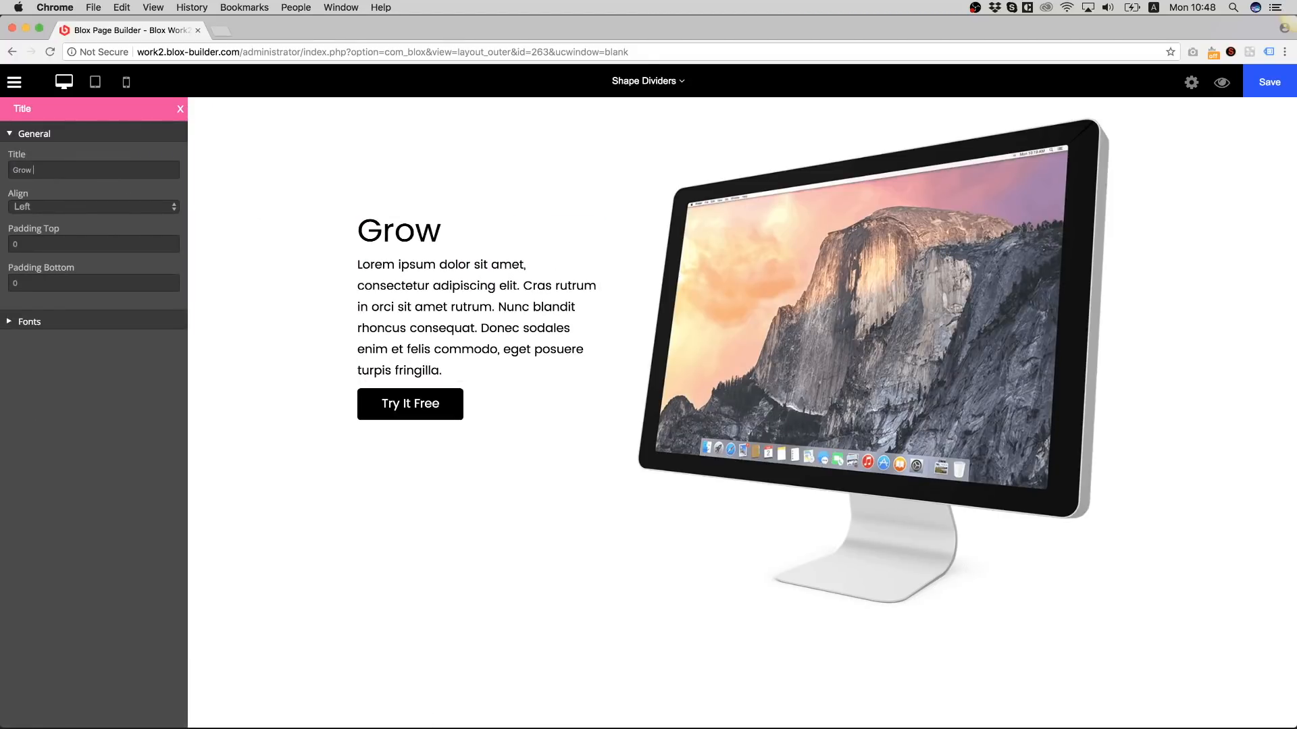
{"action": "type", "text": "Your Bus"}
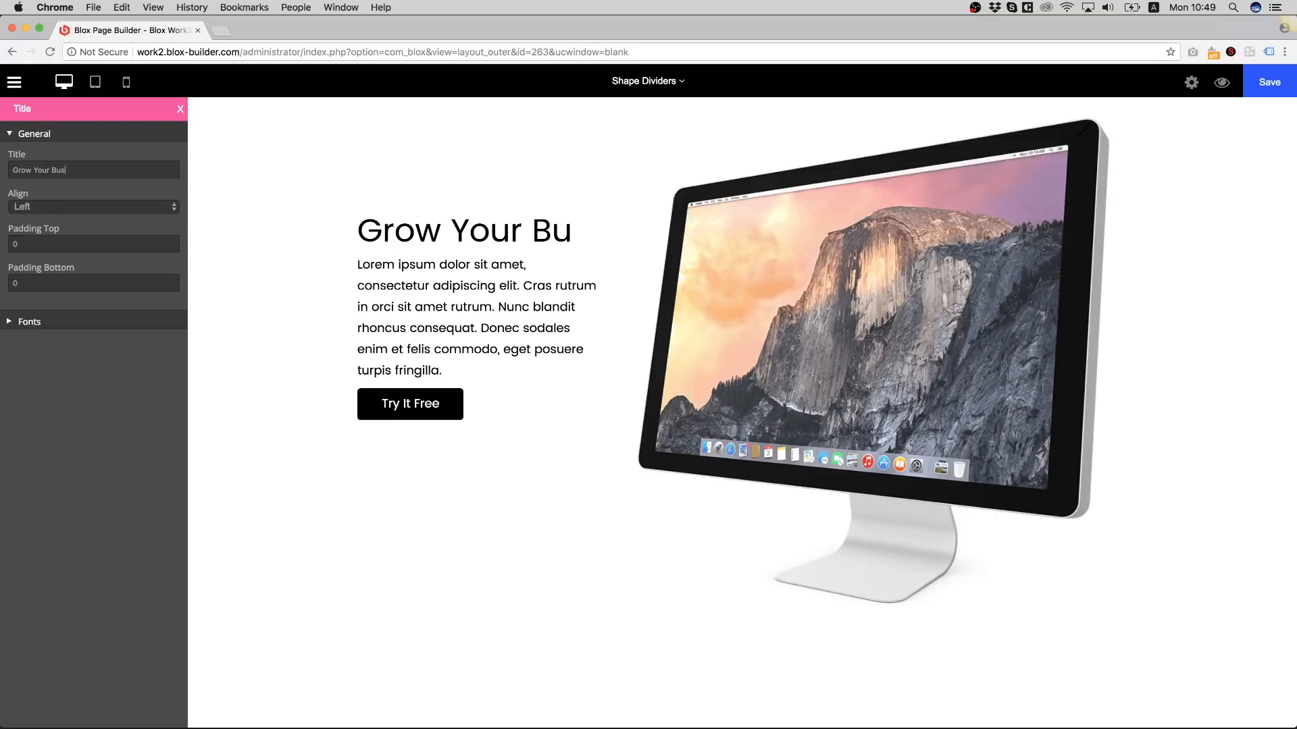
{"action": "type", "text": "iness!"}
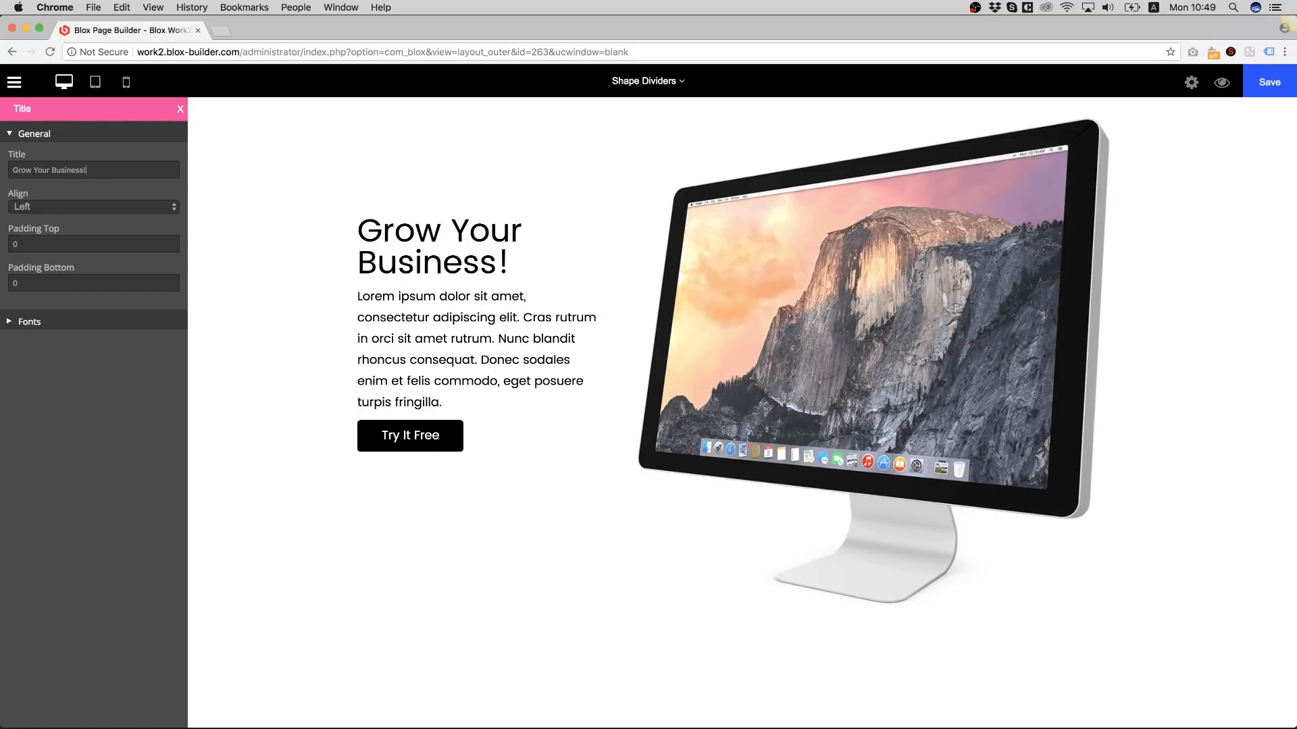
- Set the title's font weight to Bold
{"action": "left_click", "coordinate": [34, 321]}
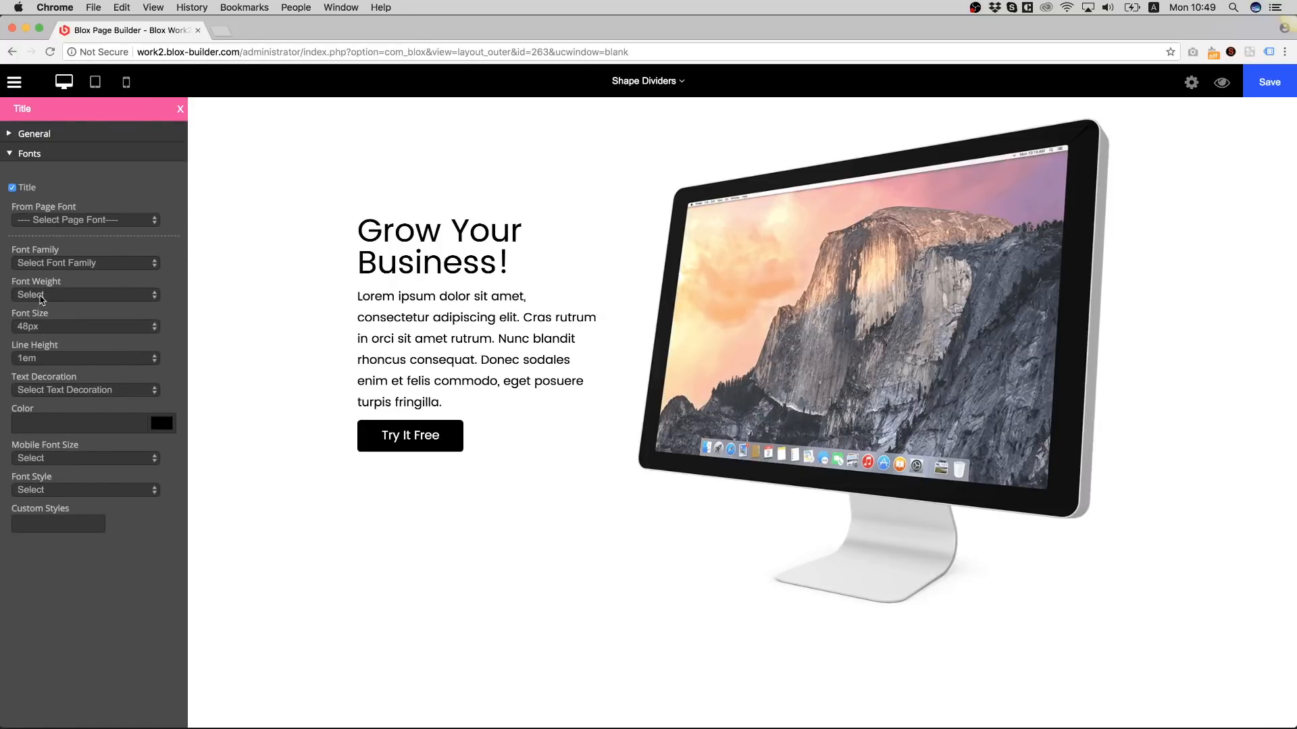
{"action": "left_click", "coordinate": [40, 295]}
{"action": "left_click", "coordinate": [47, 308]}
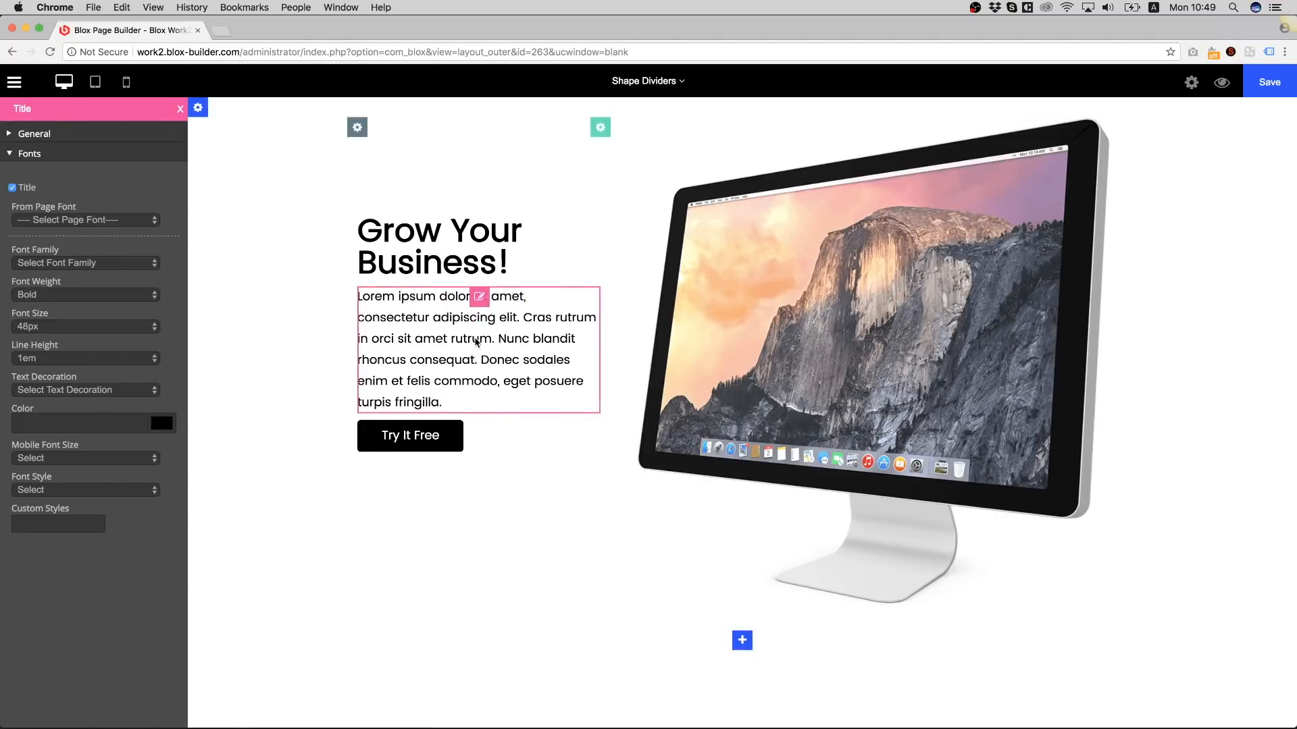
- Set the paragraph container's bottom padding to 20 to space it from the button
{"action": "left_click", "coordinate": [454, 297]}
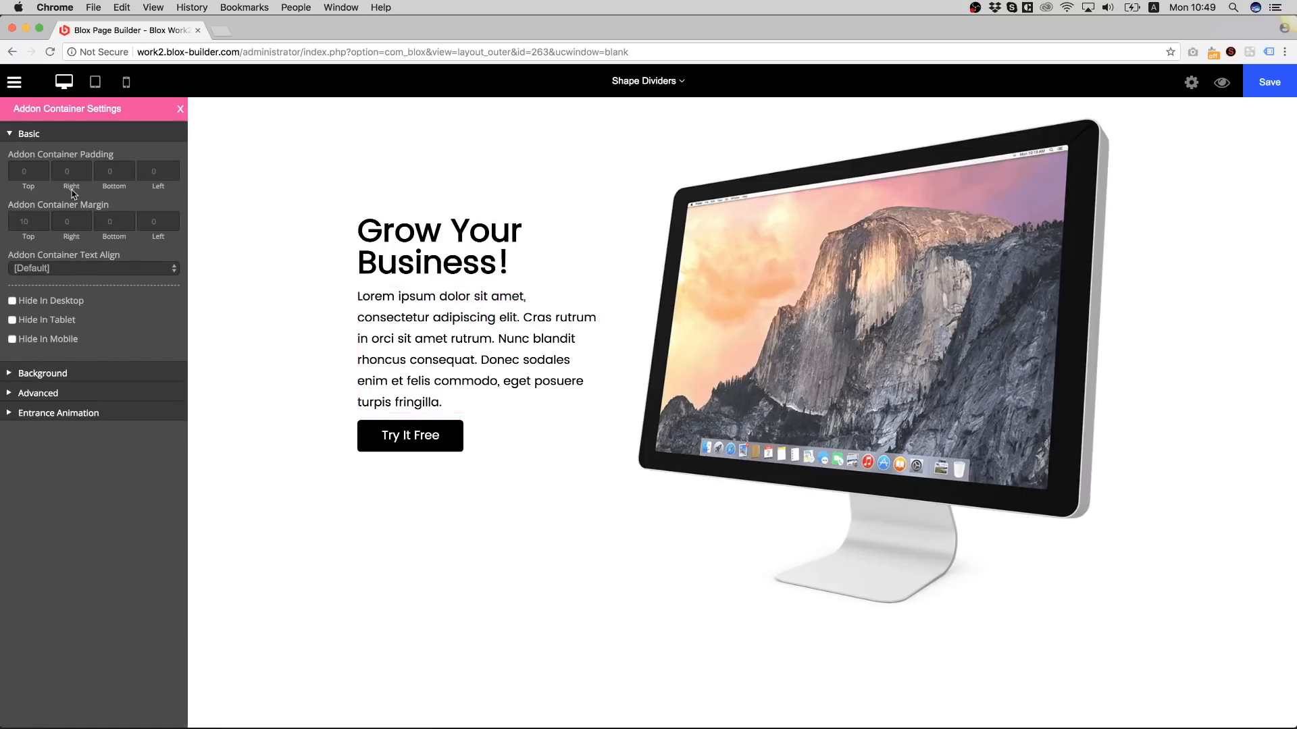
{"action": "left_click", "coordinate": [101, 173]}
{"action": "type", "text": "20"}
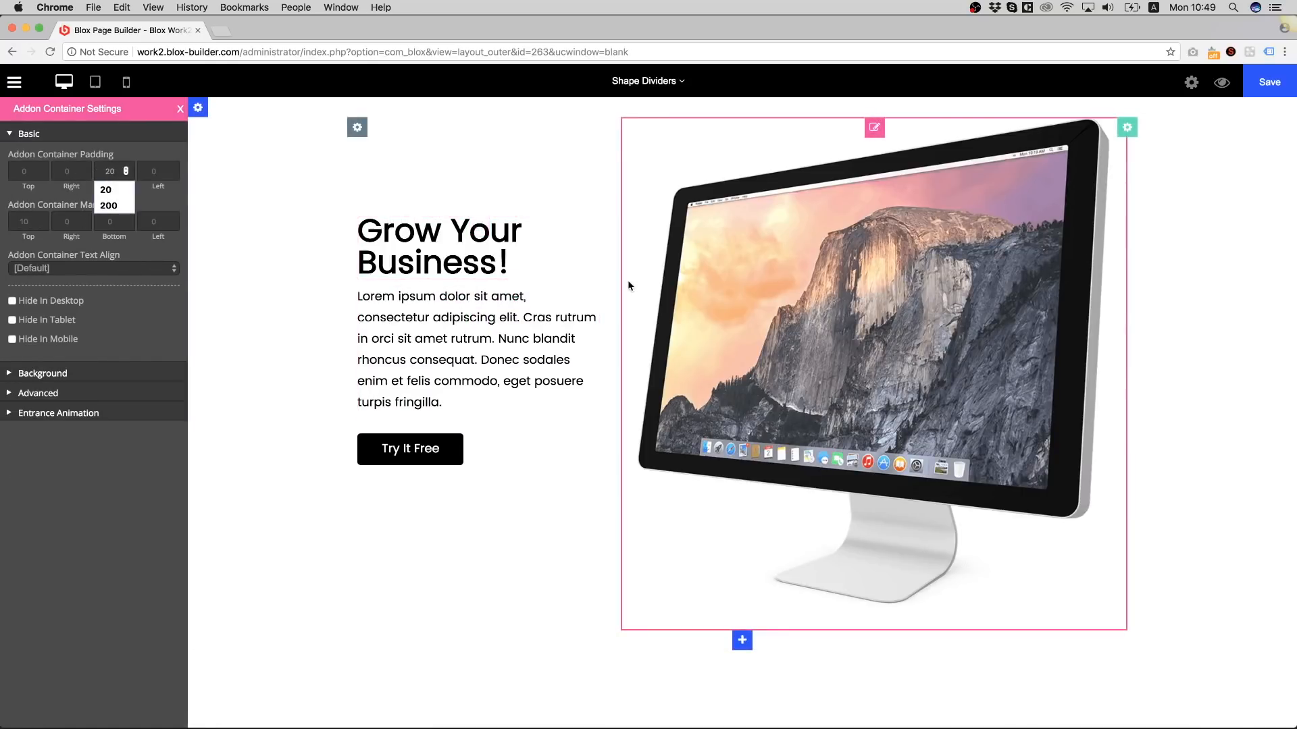
- Give Section 1 a solid yellow background colour, #fad700
{"action": "left_click", "coordinate": [198, 106]}
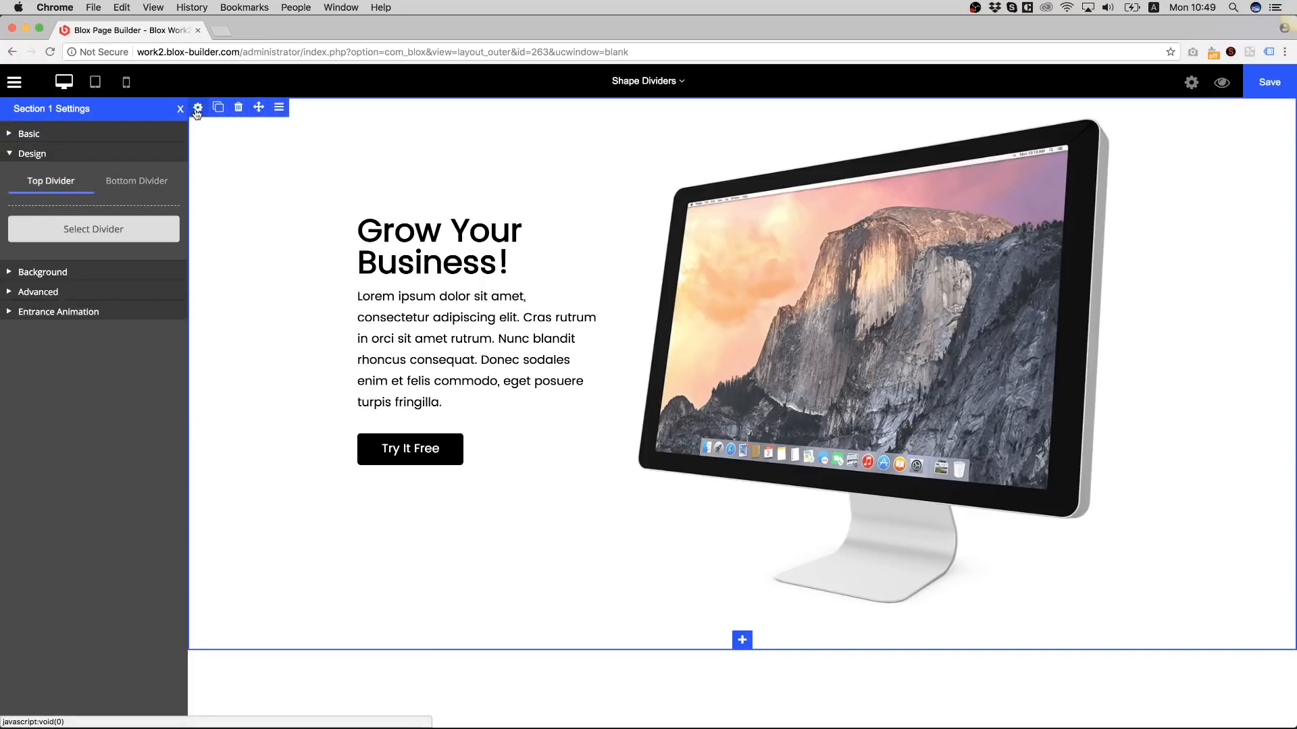
{"action": "left_click", "coordinate": [31, 135]}
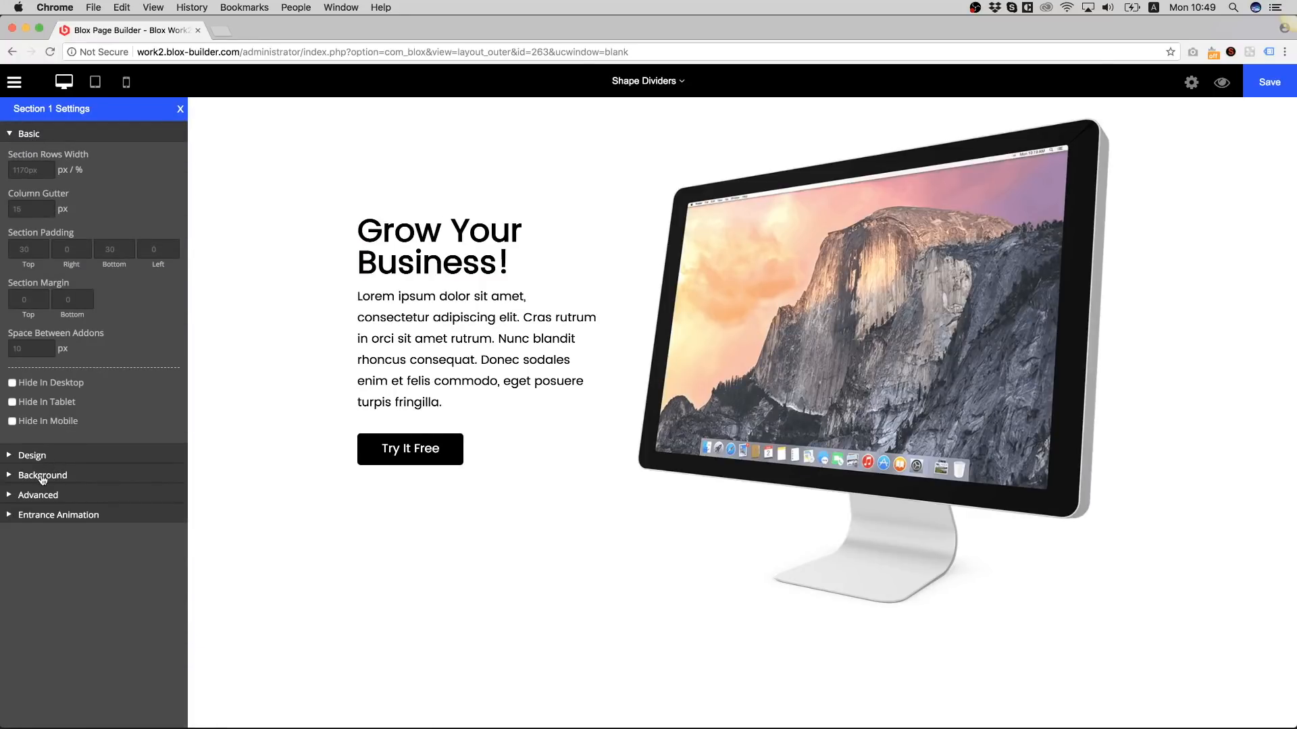
{"action": "left_click", "coordinate": [42, 477]}
{"action": "left_click", "coordinate": [164, 304]}
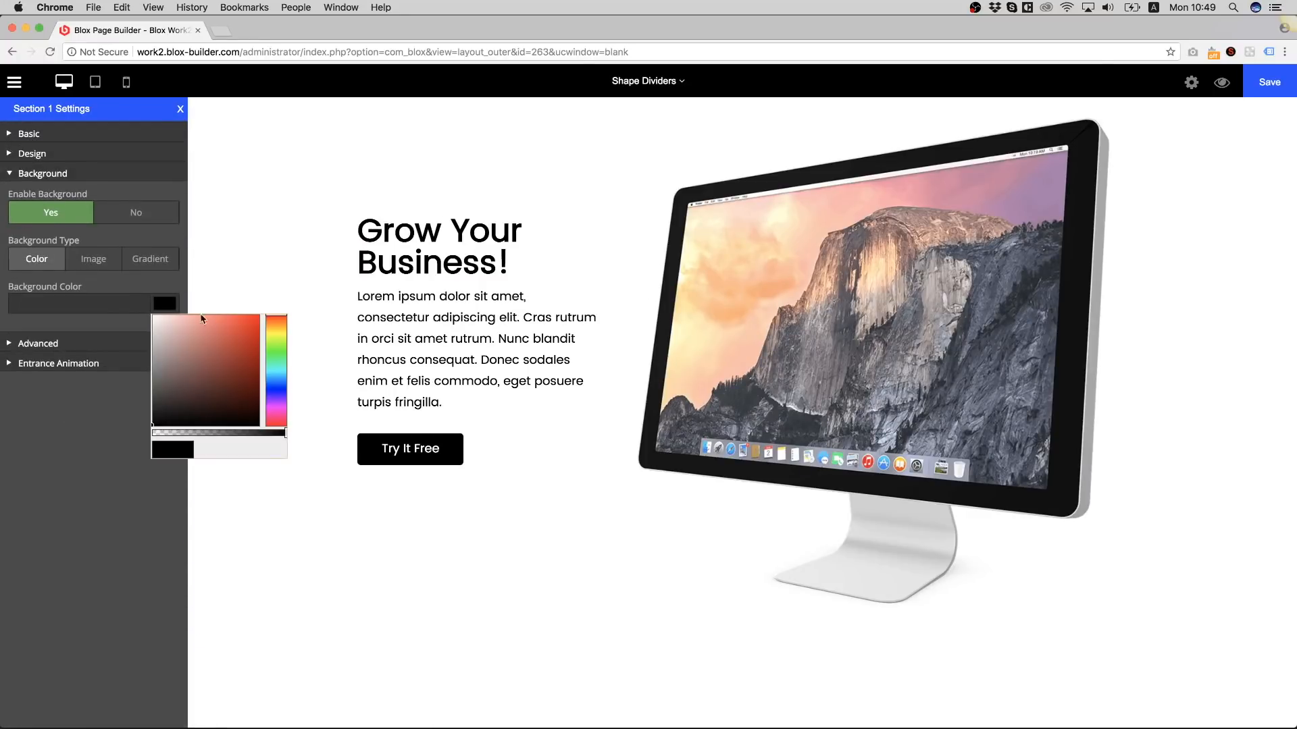
{"action": "left_click", "coordinate": [275, 337]}
{"action": "left_click", "coordinate": [249, 334]}
{"action": "mouse_move", "coordinate": [268, 334]}
{"action": "left_mouse_down"}
{"action": "mouse_move", "coordinate": [280, 336]}
{"action": "mouse_move", "coordinate": [268, 320]}
{"action": "left_mouse_up"}
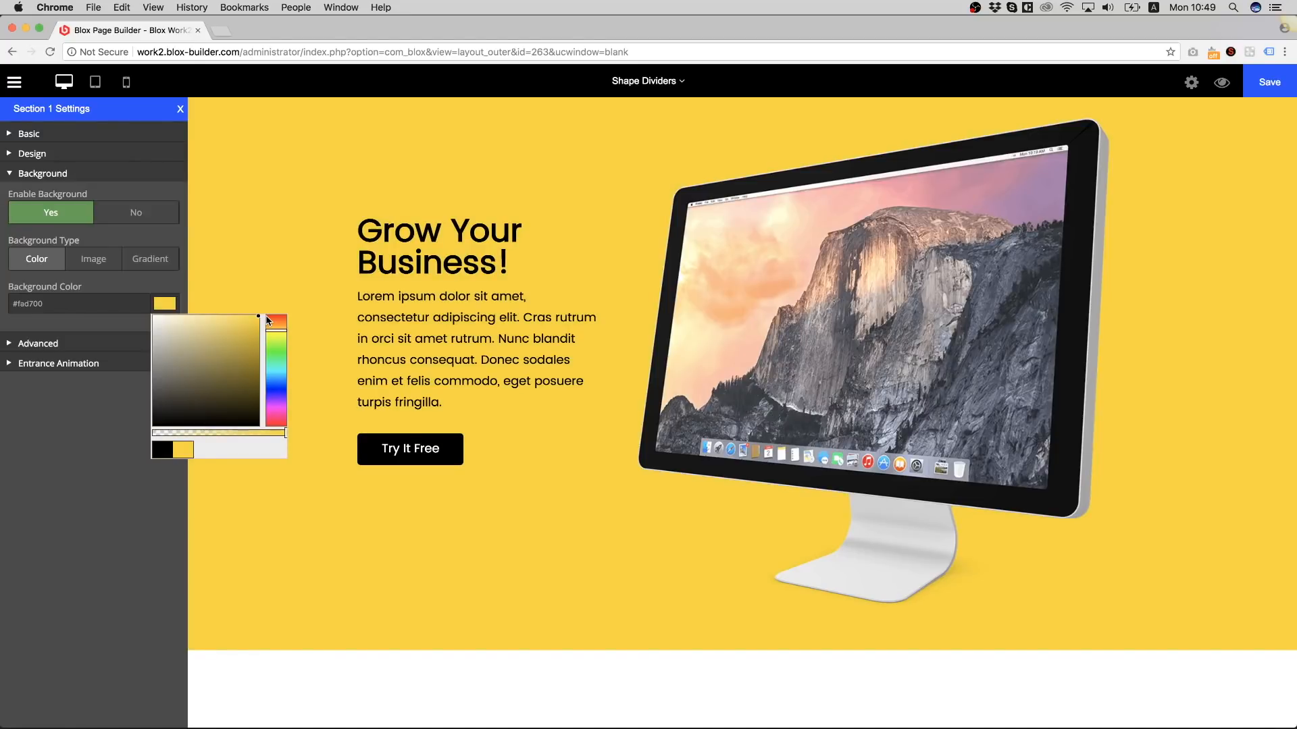
{"action": "left_click", "coordinate": [59, 403]}
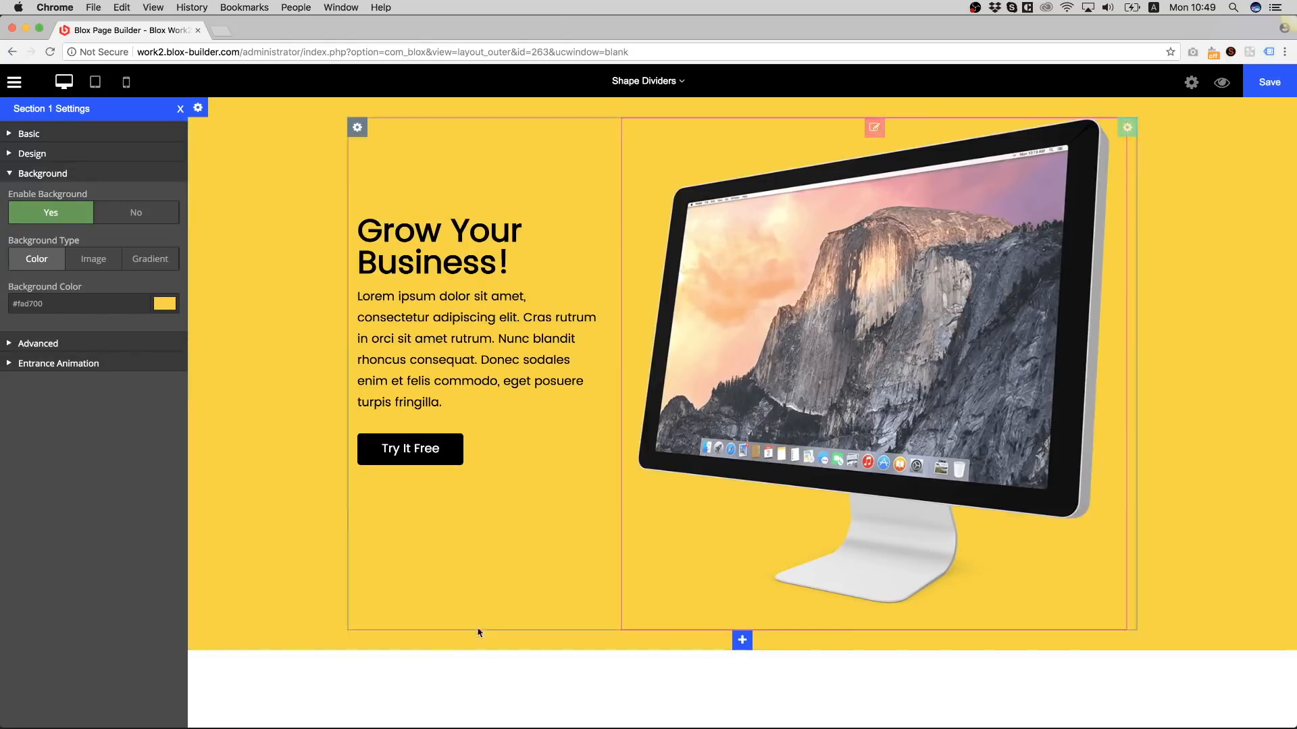
- Add a bottom divider to Section 1 using the single curve shape that slopes down to one side
{"action": "left_click", "coordinate": [39, 158]}
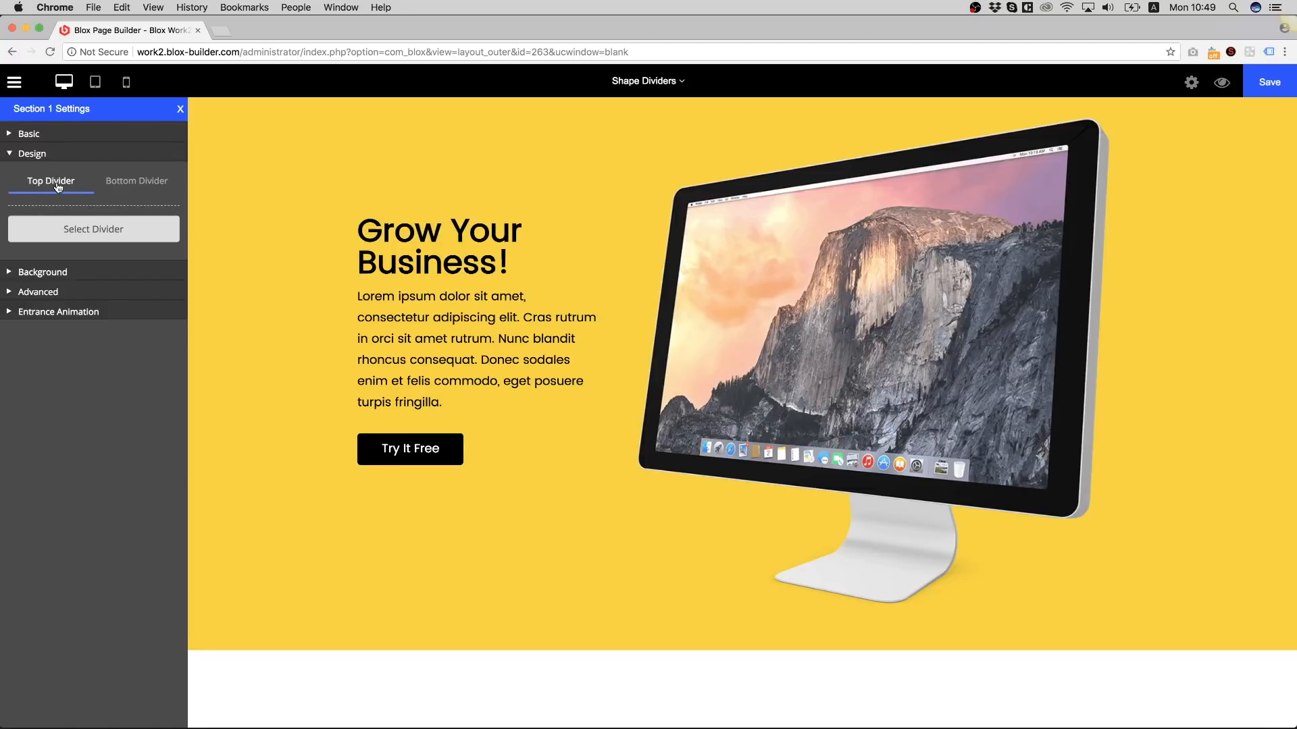
{"action": "left_click", "coordinate": [143, 189]}
{"action": "left_click", "coordinate": [91, 231]}
{"action": "scroll", "coordinate": [98, 315], "scroll_direction": "down", "scroll_amount": 10}
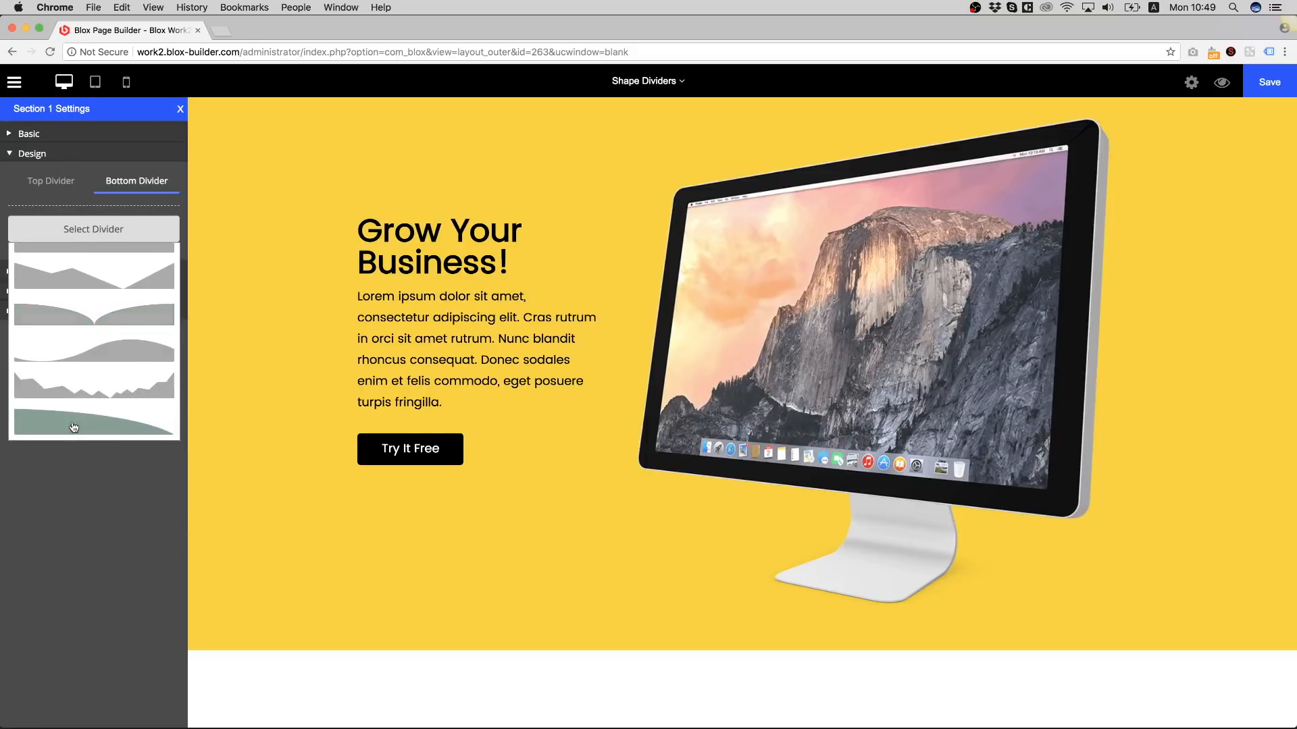
{"action": "left_click", "coordinate": [75, 424]}
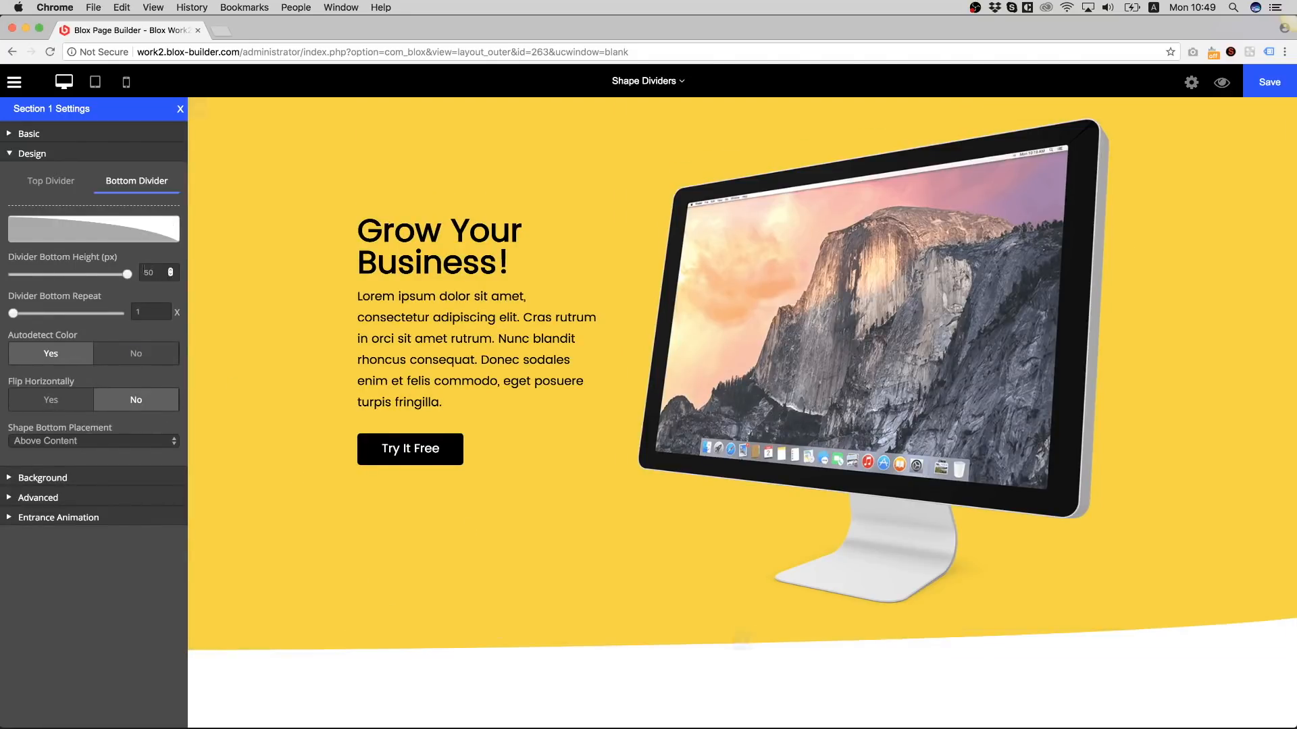
- Set the bottom divider's height to 450 px and its placement to Beneath Content
{"action": "mouse_move", "coordinate": [127, 274]}
{"action": "left_mouse_down"}
{"action": "mouse_move", "coordinate": [114, 277]}
{"action": "mouse_move", "coordinate": [130, 277]}
{"action": "left_mouse_up"}
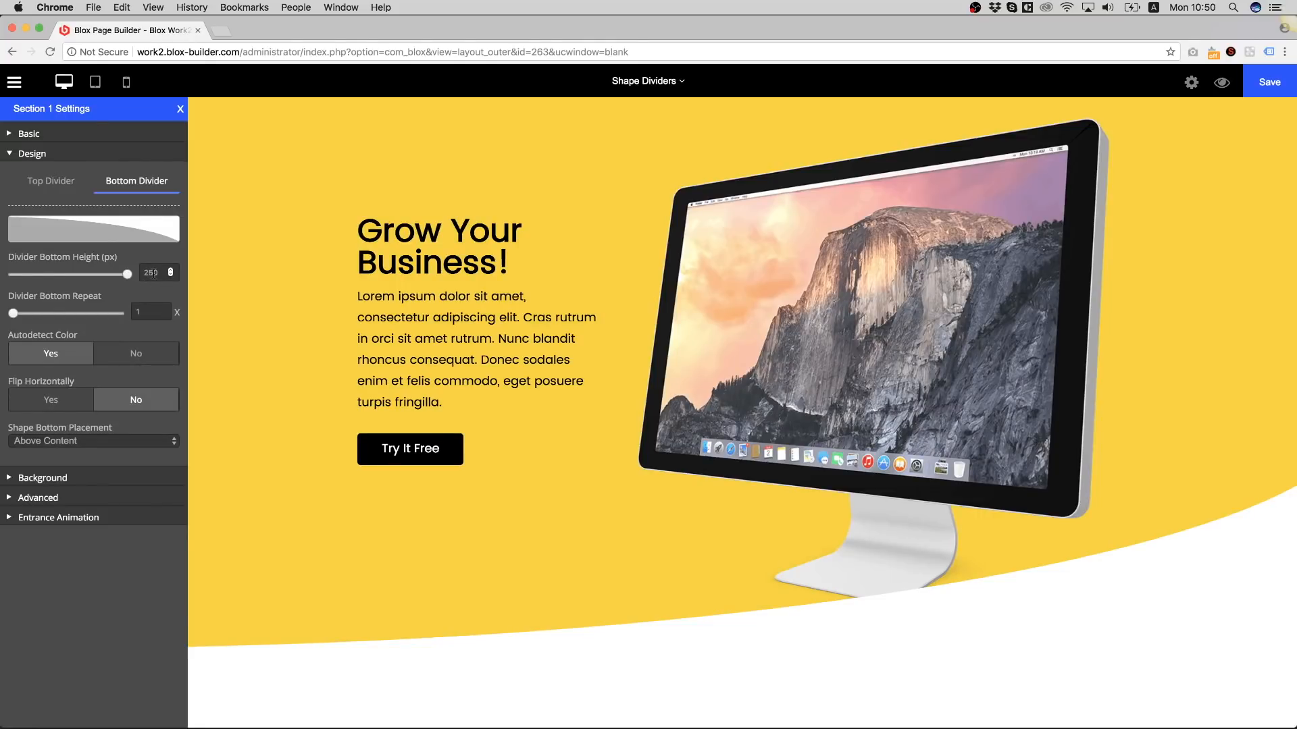
{"action": "key", "text": "BackSpace"}
{"action": "type", "text": "4"}
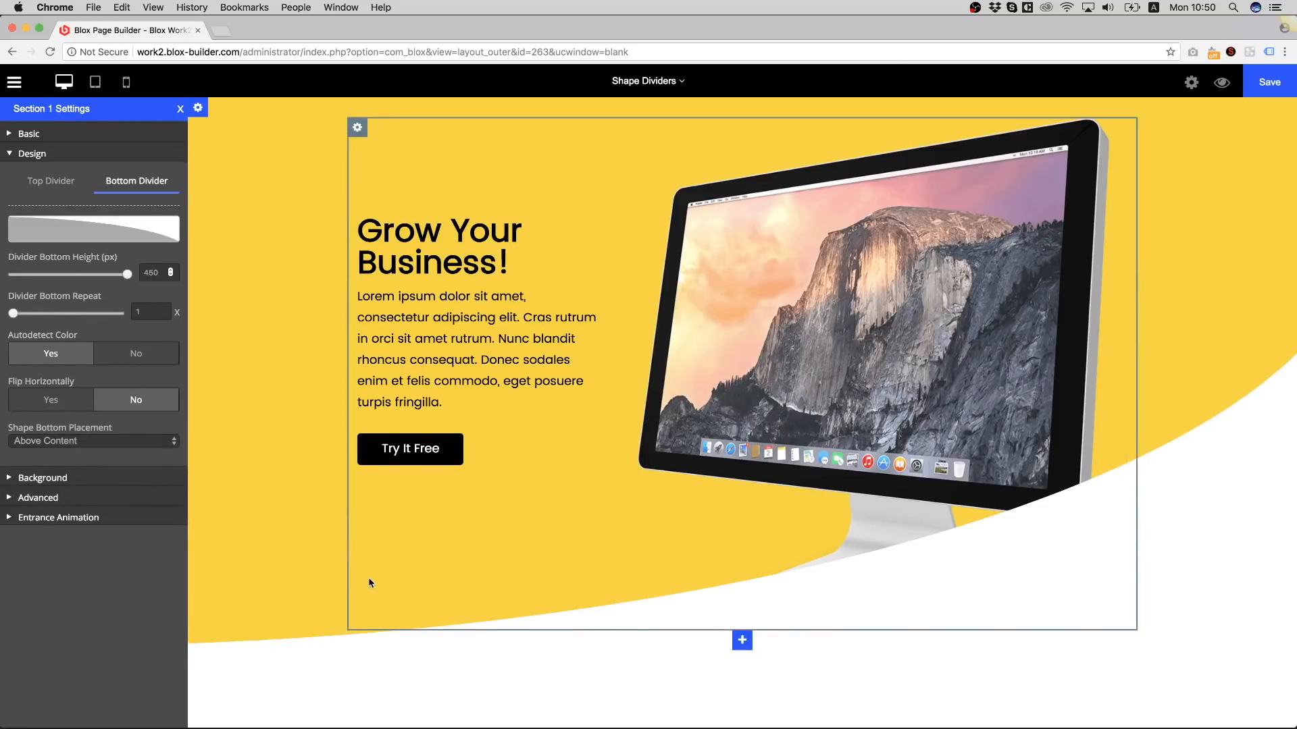
{"action": "left_click", "coordinate": [59, 445]}
{"action": "left_click", "coordinate": [61, 457]}
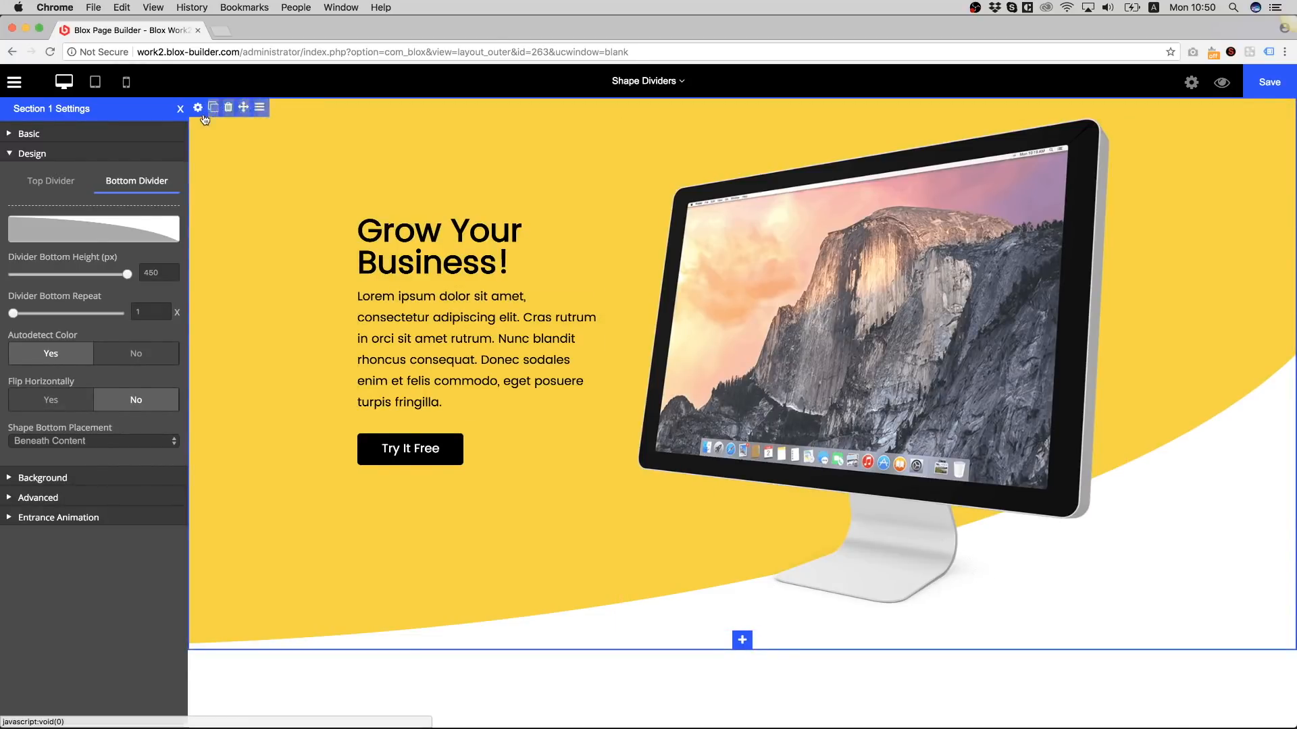
- Add an empty section directly below the yellow section
{"action": "left_click", "coordinate": [741, 640]}
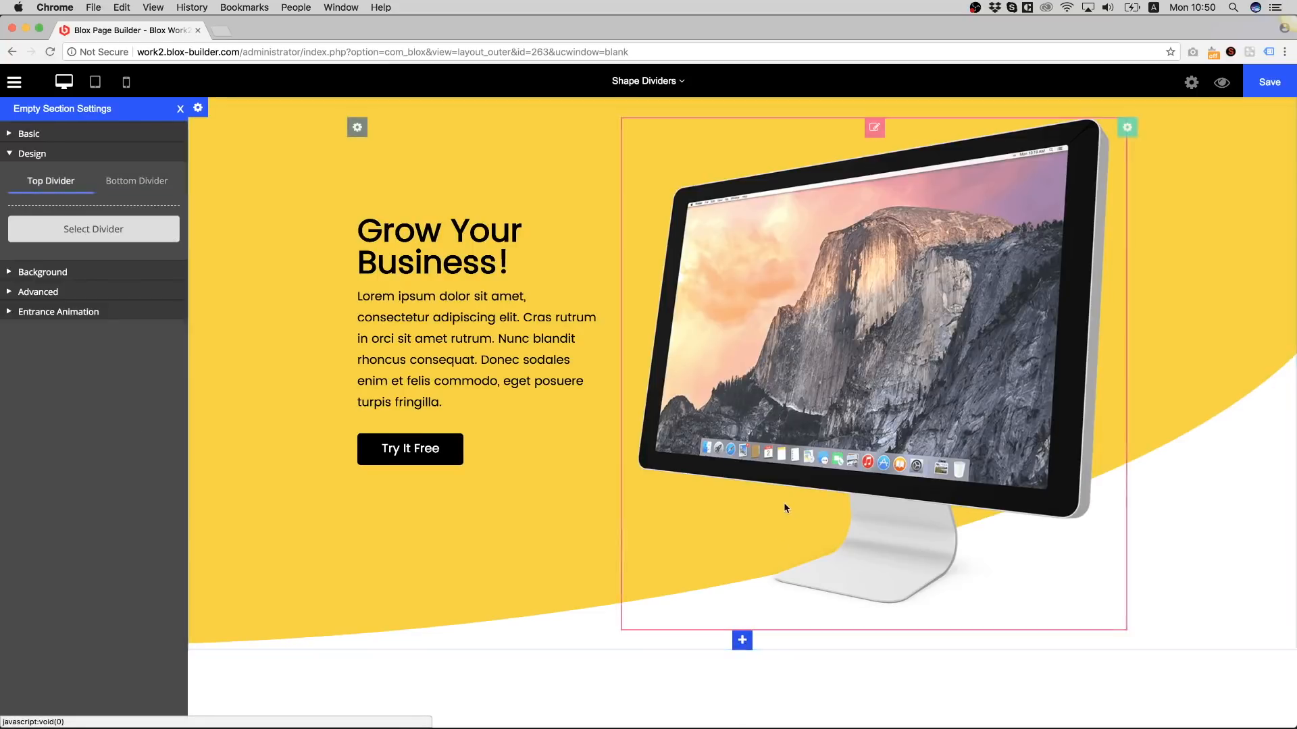
{"action": "scroll", "coordinate": [745, 650], "scroll_direction": "down", "scroll_amount": 1}
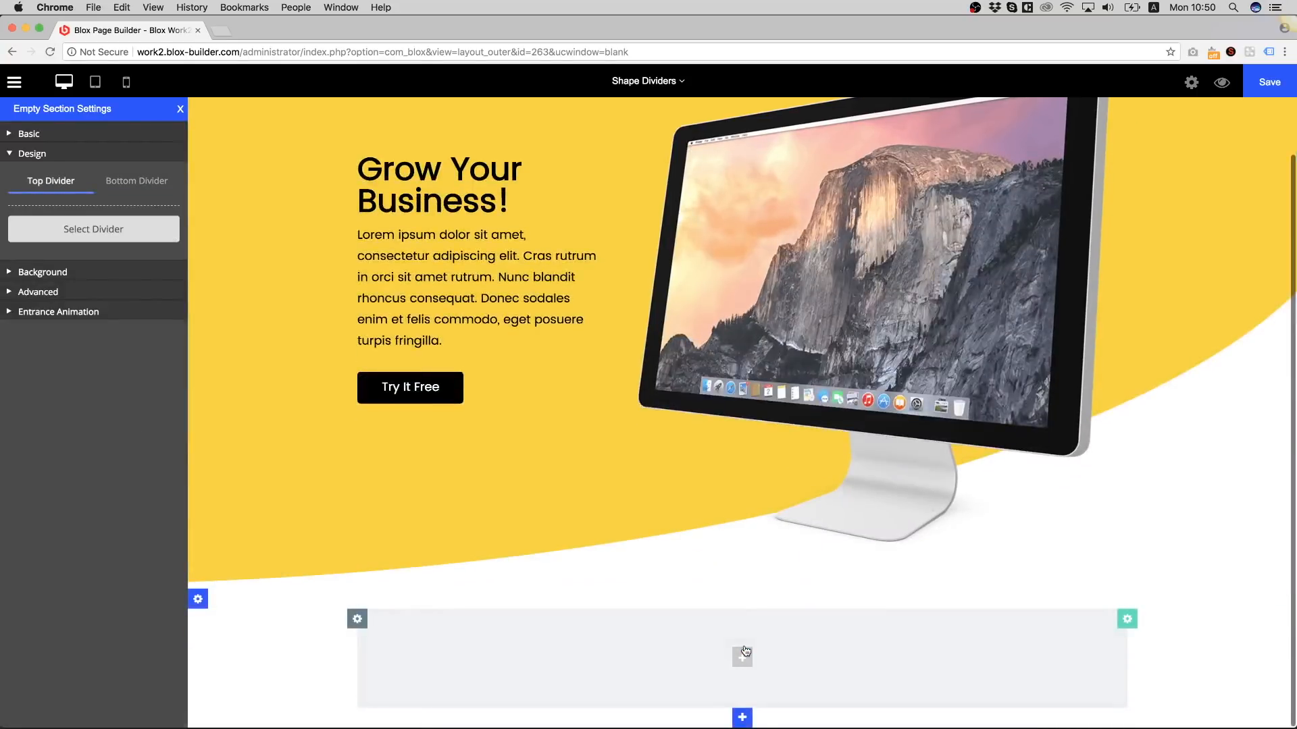
{"action": "mouse_move", "coordinate": [443, 167]}
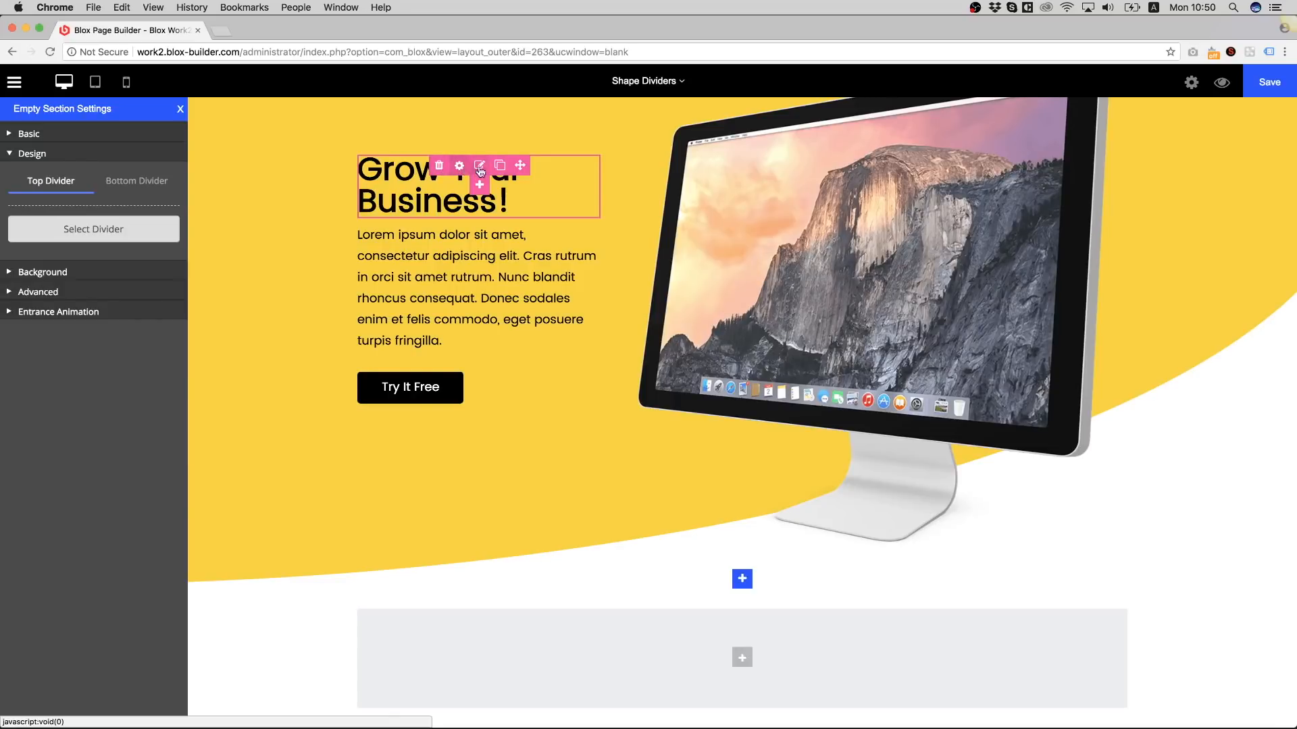
- Place a copy of the "Grow Your Business!" title in the empty section below and set its alignment to Center
{"action": "left_click", "coordinate": [500, 166]}
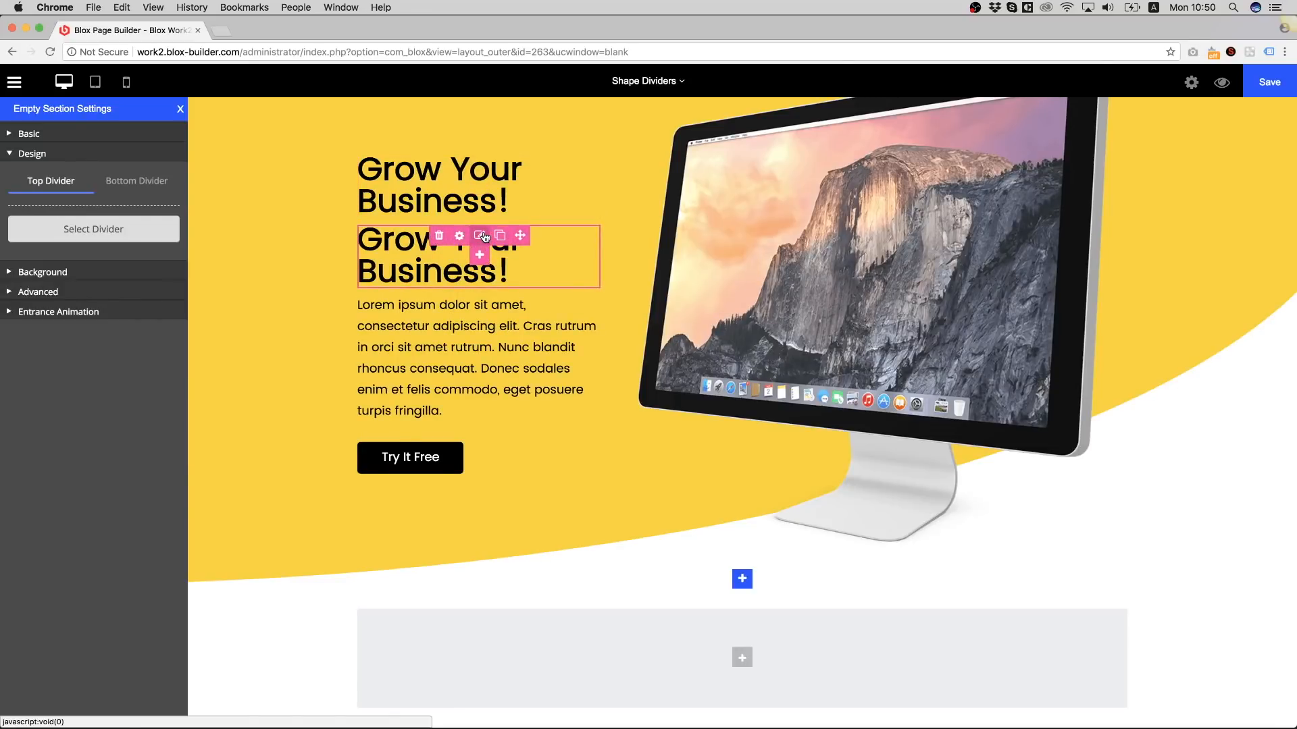
{"action": "left_click_drag", "start_coordinate": [519, 235], "coordinate": [692, 689]}
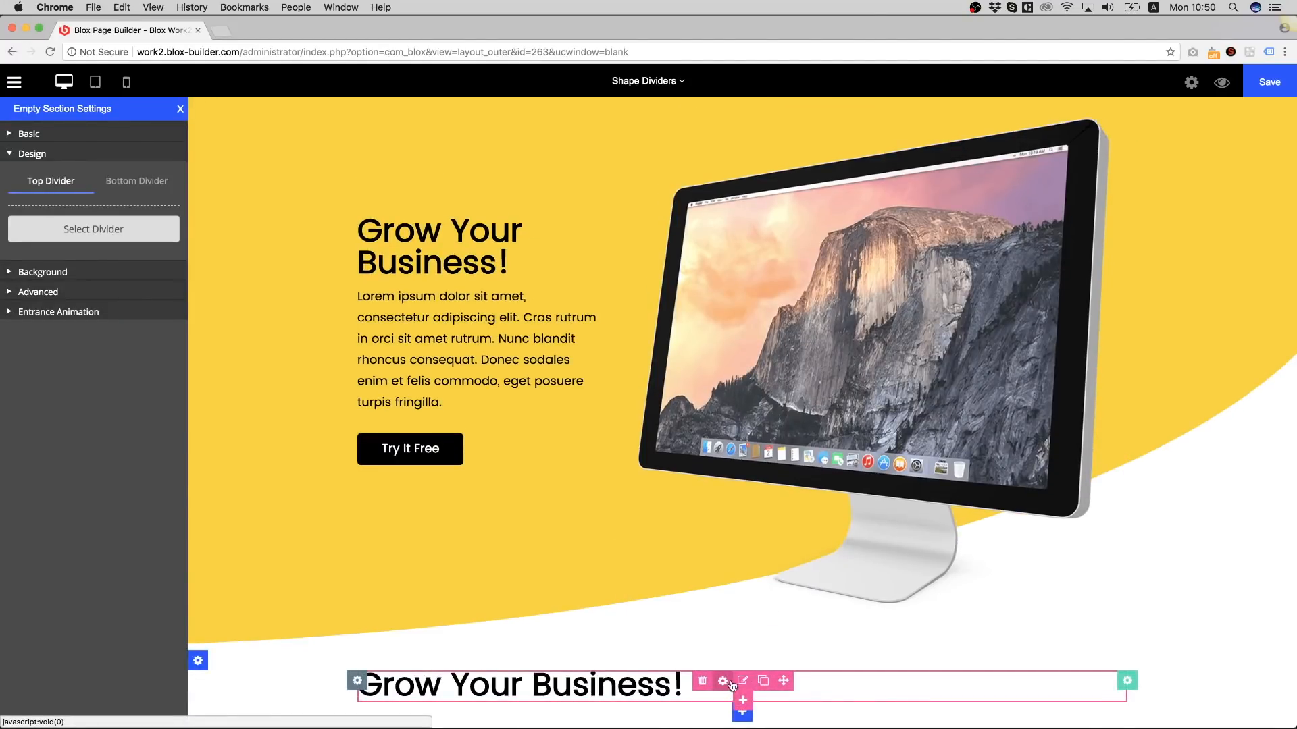
{"action": "left_click", "coordinate": [722, 681]}
{"action": "left_click", "coordinate": [49, 209]}
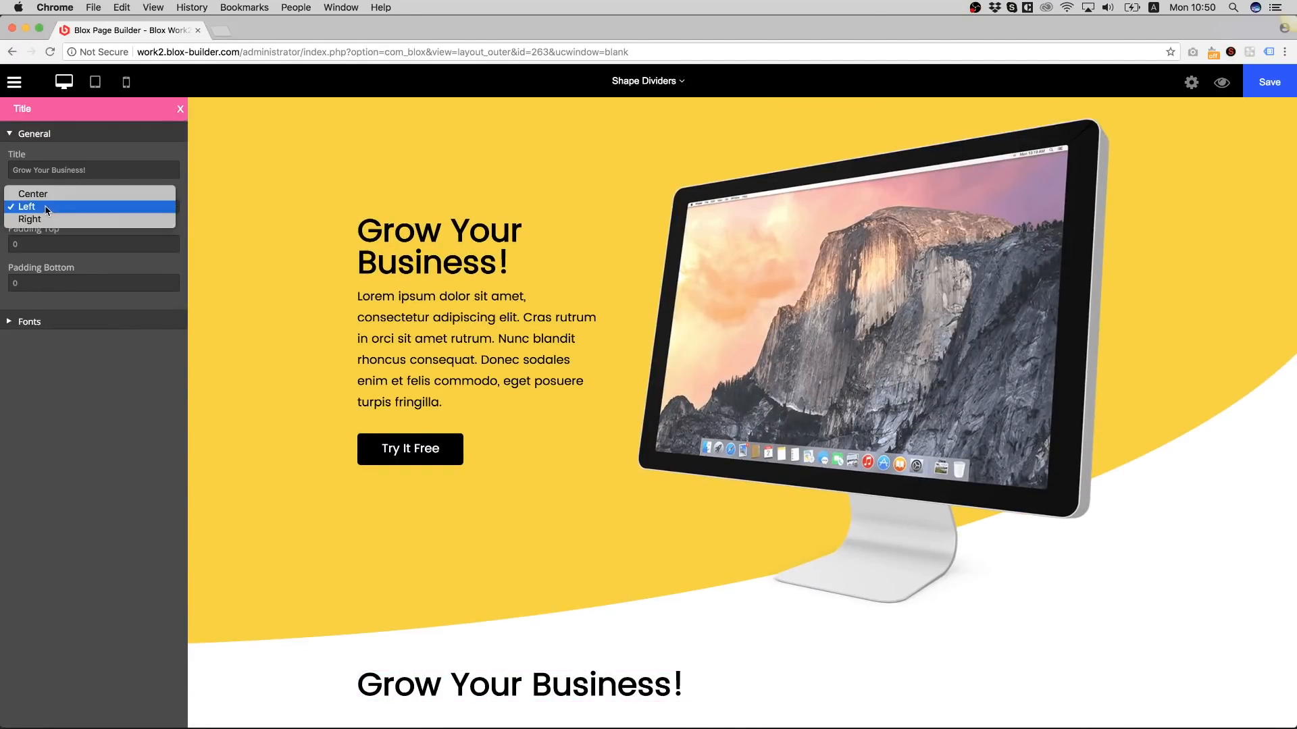
{"action": "left_click", "coordinate": [40, 196]}
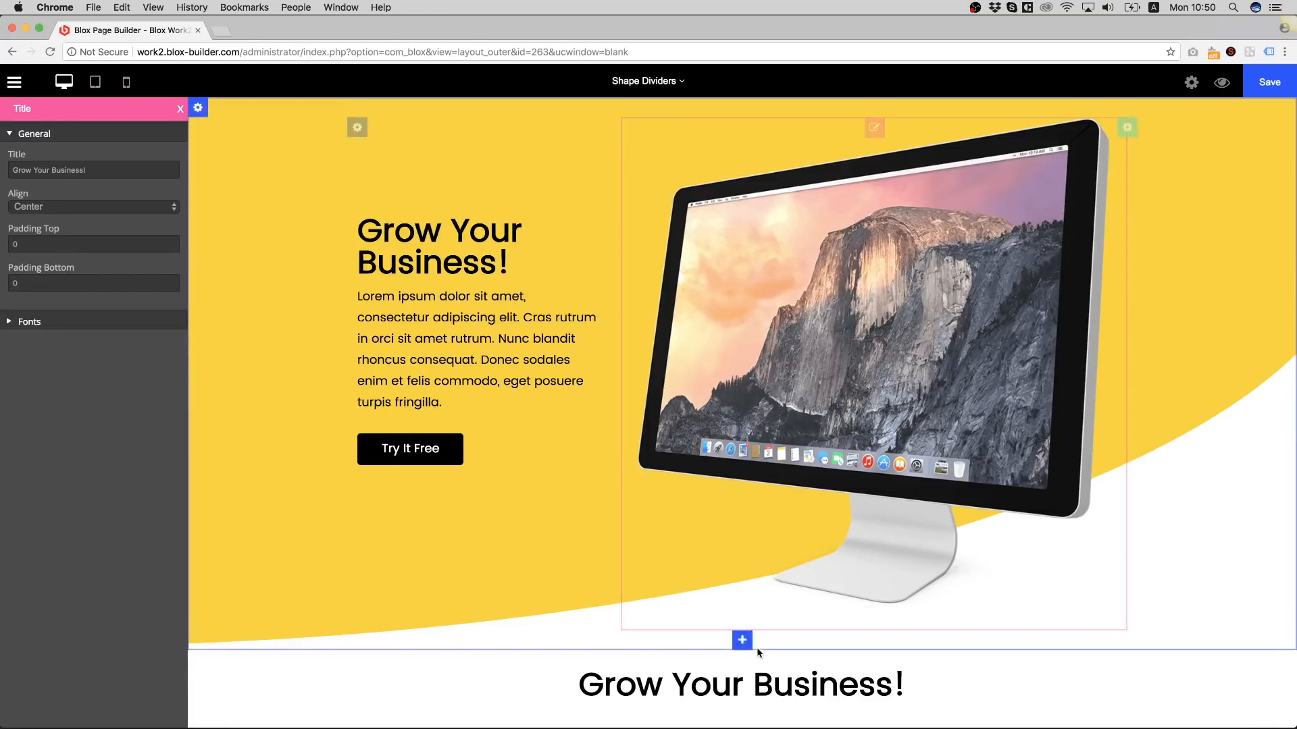
- Add an empty row beneath the centred title and insert a Boxed Small Diamond Icon box, searching the add-ons for "icon boxes"
{"action": "mouse_move", "coordinate": [745, 682]}
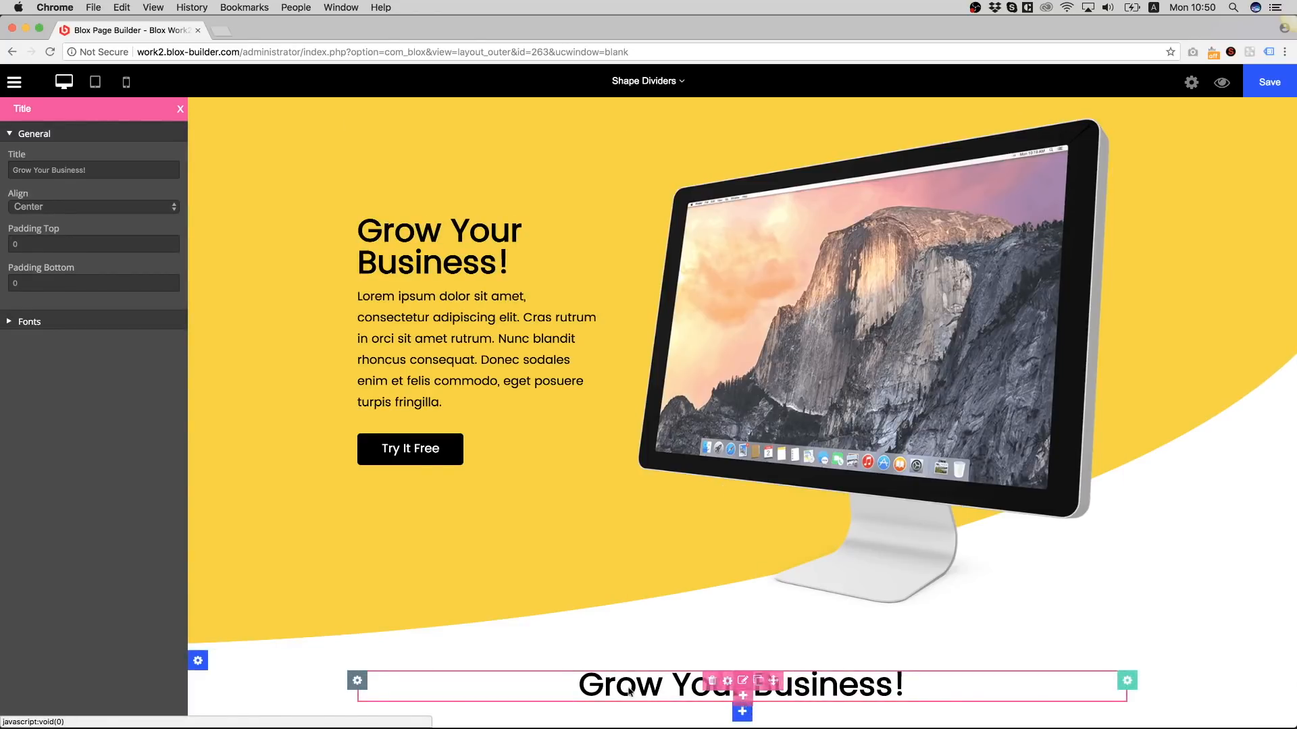
{"action": "mouse_move", "coordinate": [353, 689]}
{"action": "left_click", "coordinate": [357, 699]}
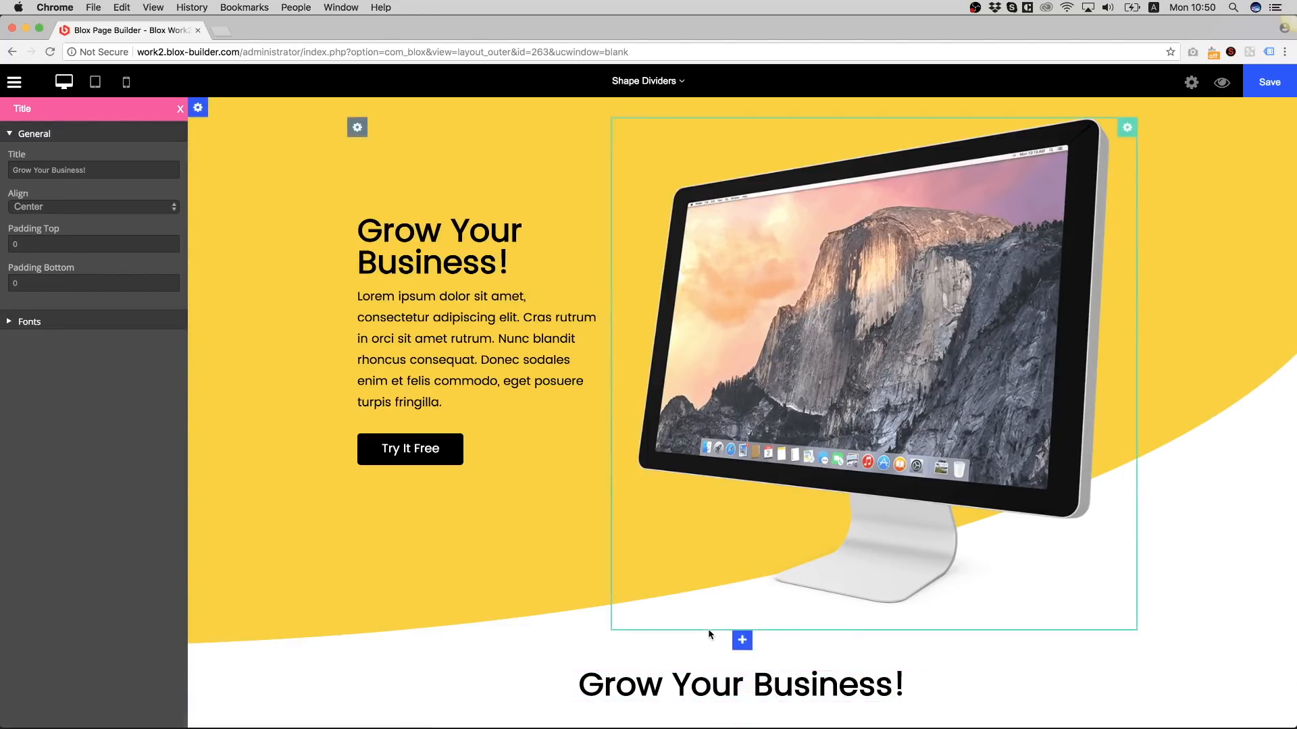
{"action": "scroll", "coordinate": [815, 649], "scroll_direction": "down", "scroll_amount": 3}
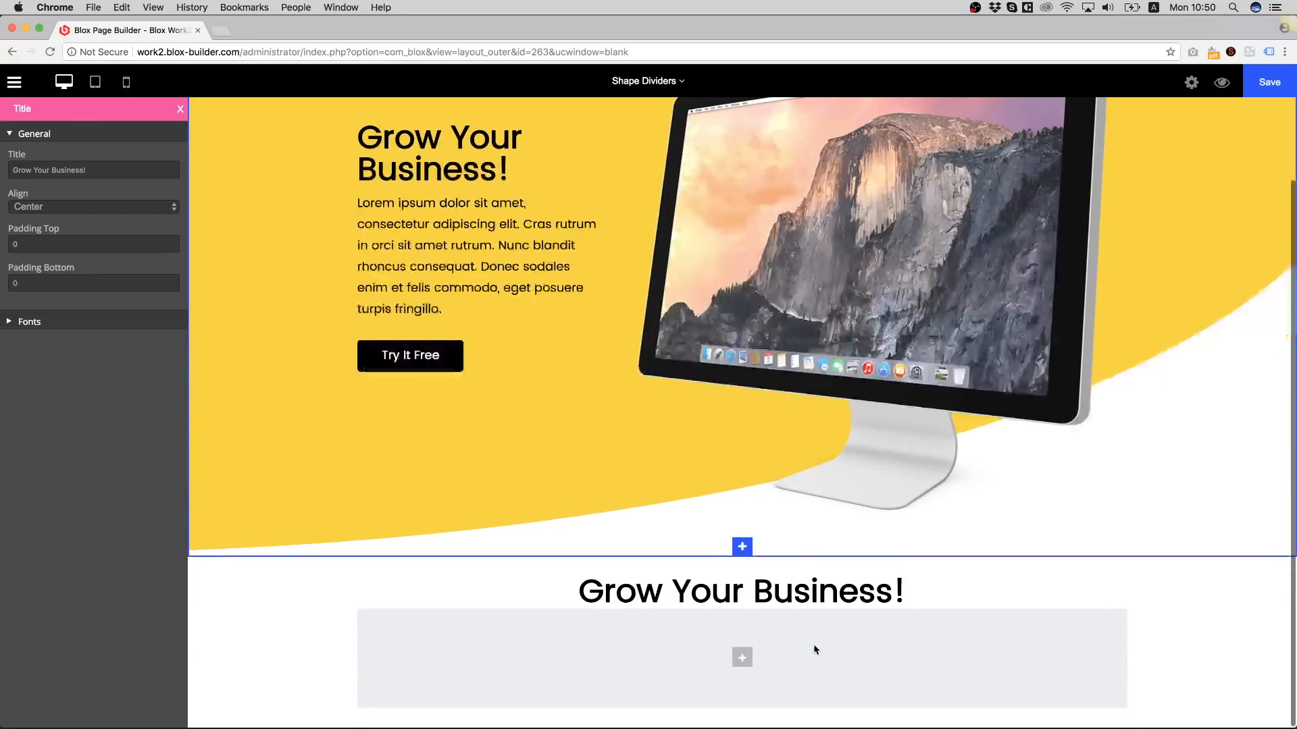
{"action": "left_click", "coordinate": [742, 658]}
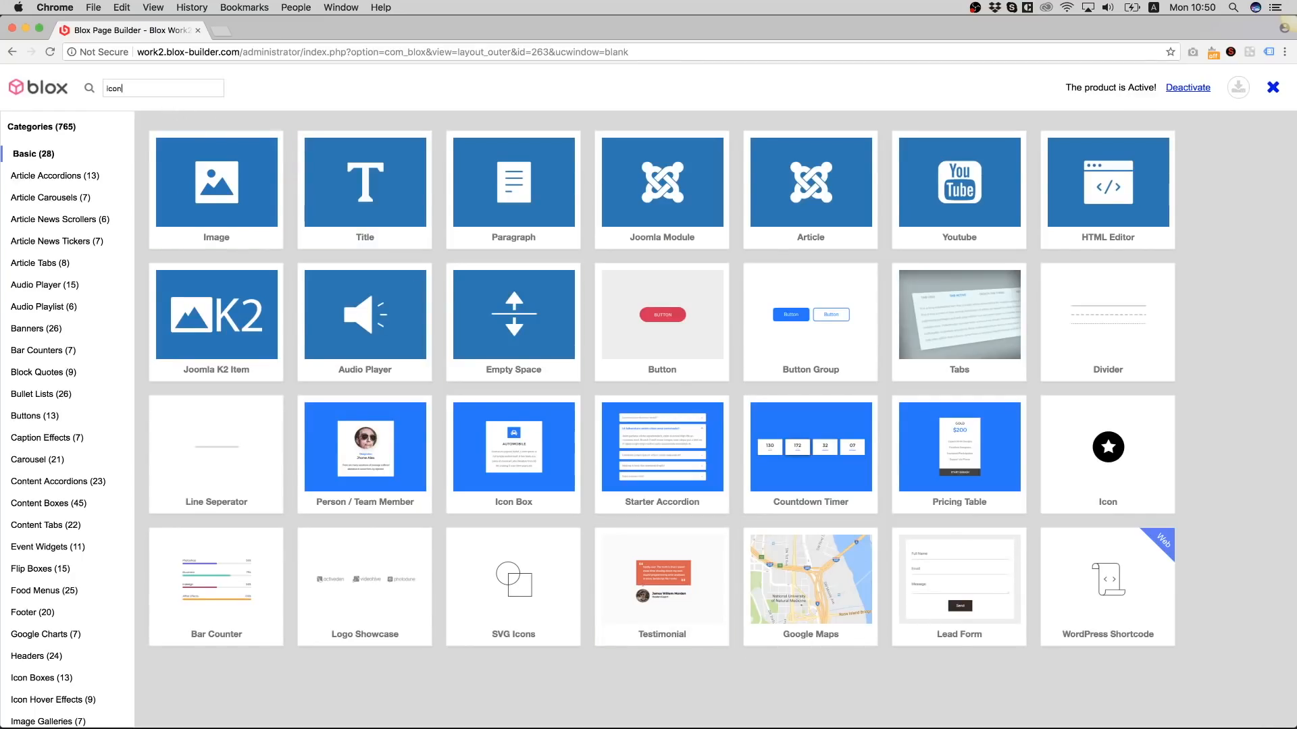
{"action": "type", "text": "icon boxes"}
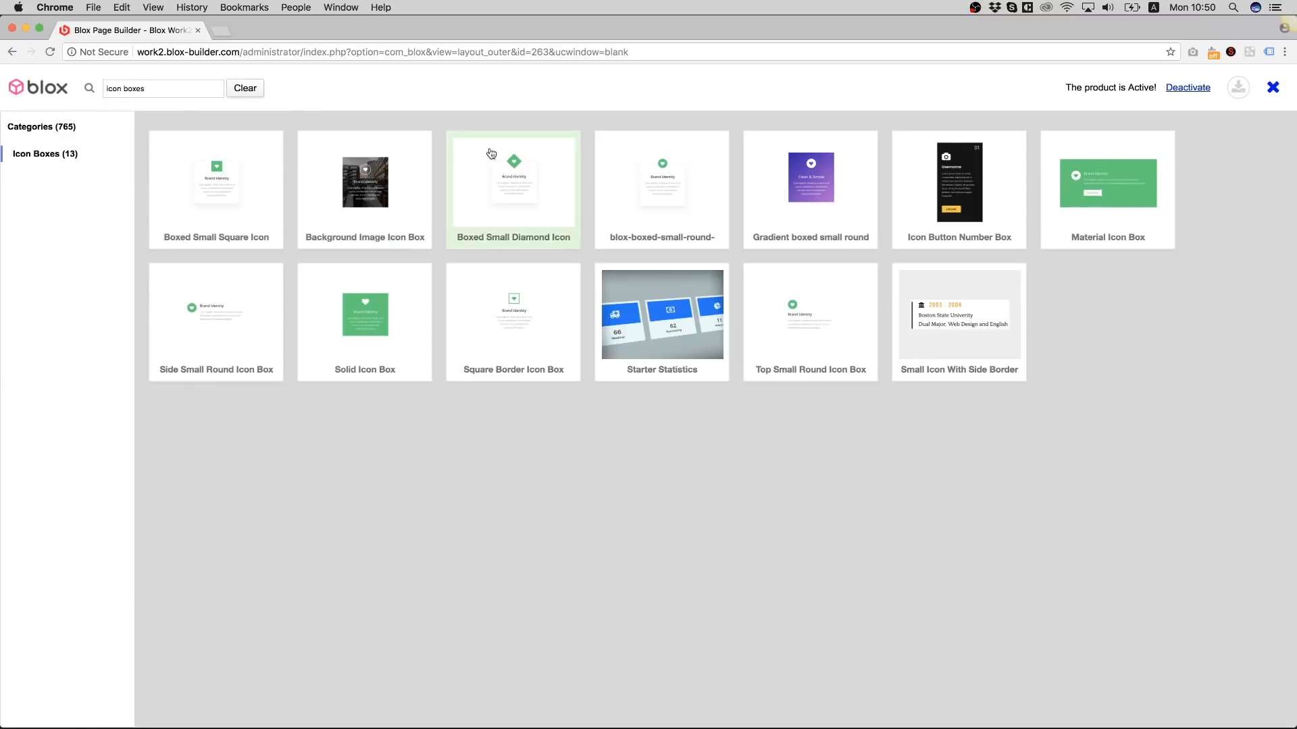
{"action": "left_click", "coordinate": [551, 171]}
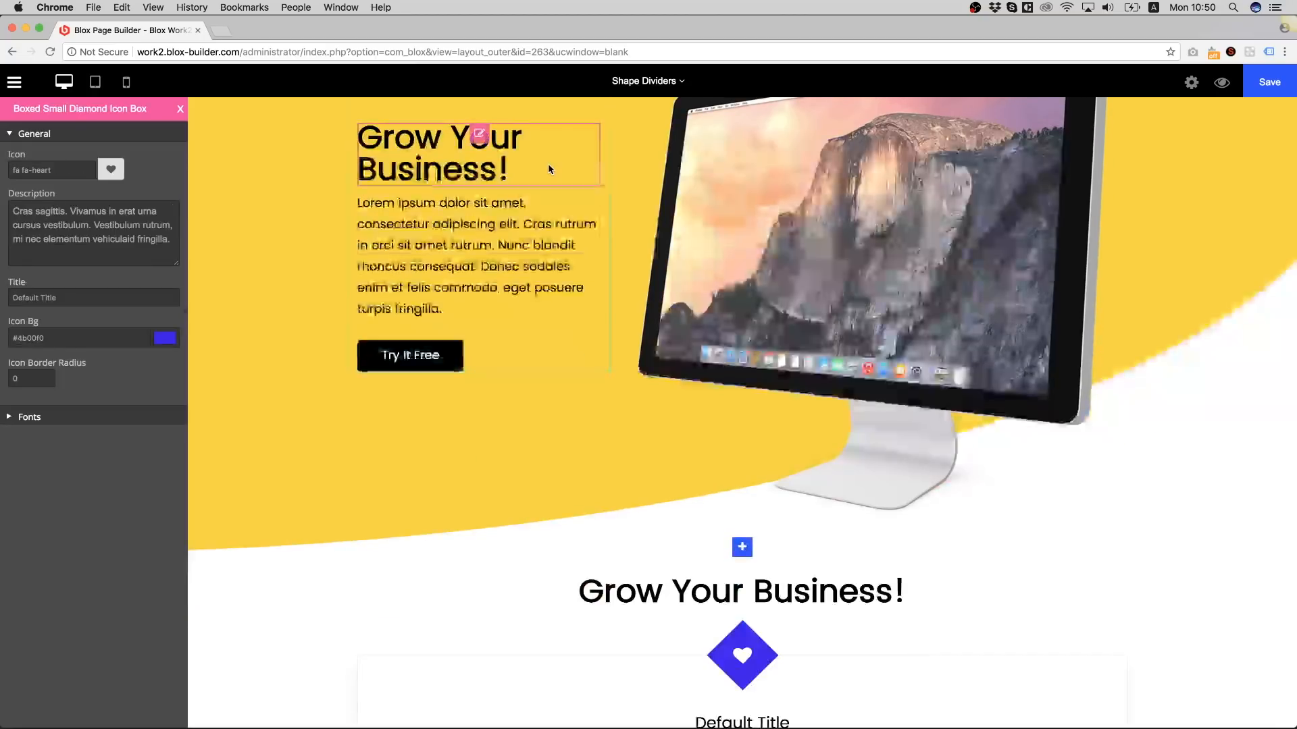
- Duplicate the icon box column twice to make a row of three equal icon boxes
{"action": "scroll", "coordinate": [850, 510], "scroll_direction": "down", "scroll_amount": 2}
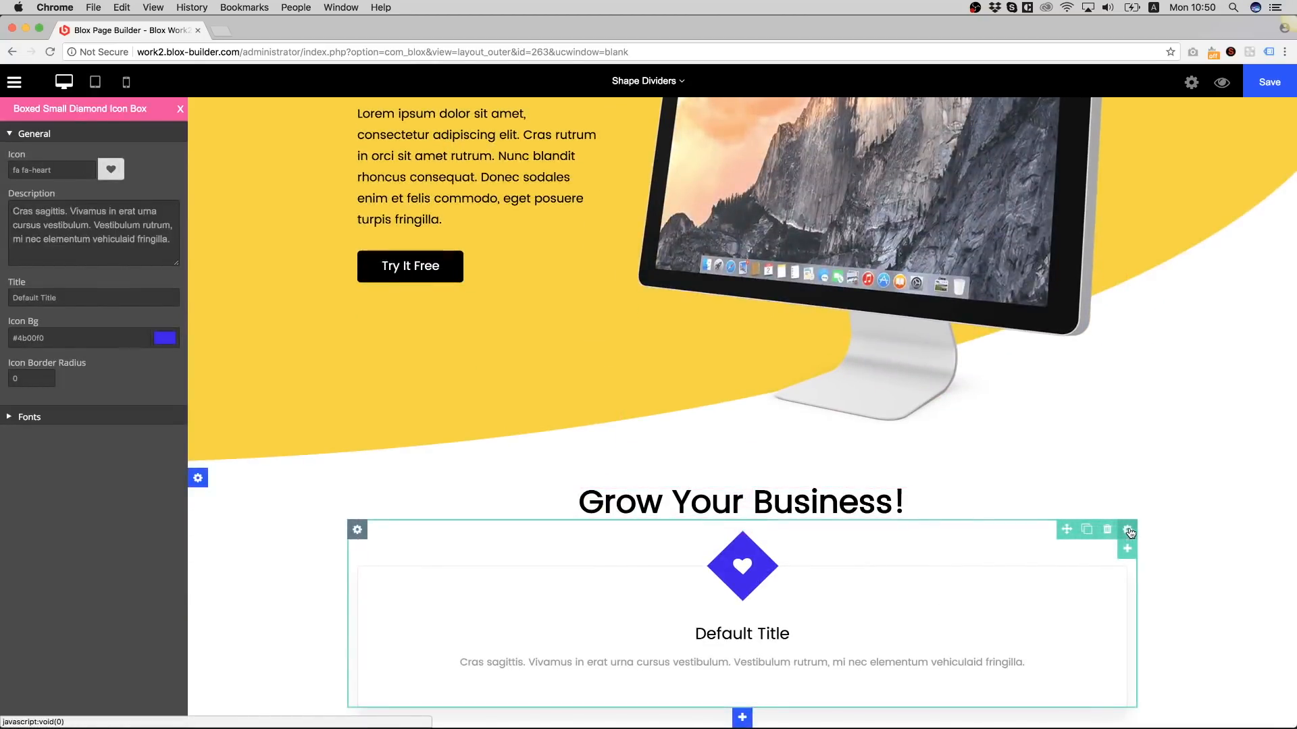
{"action": "left_click", "coordinate": [1094, 534]}
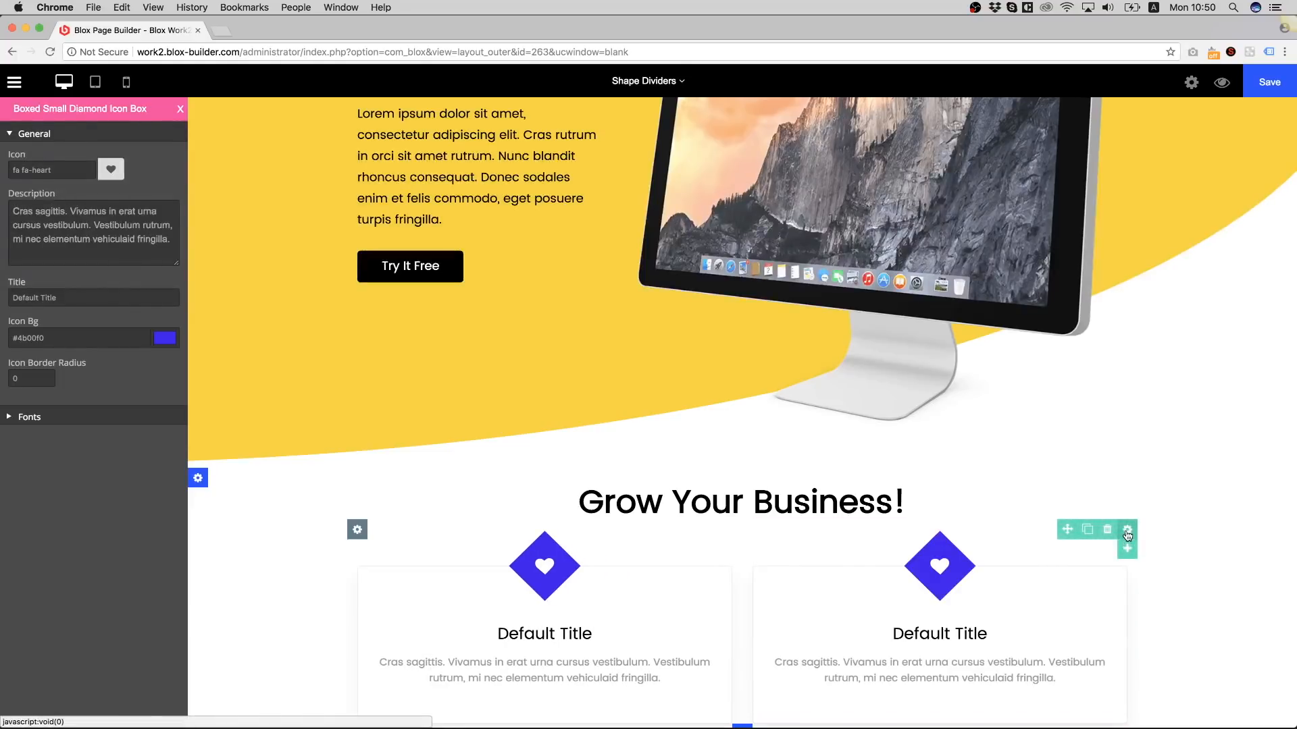
{"action": "left_click", "coordinate": [1095, 533]}
- Insert a Line Seperator add-on directly below the second section's title with its width set to 50
{"action": "scroll", "coordinate": [1019, 486], "scroll_direction": "down", "scroll_amount": 1}
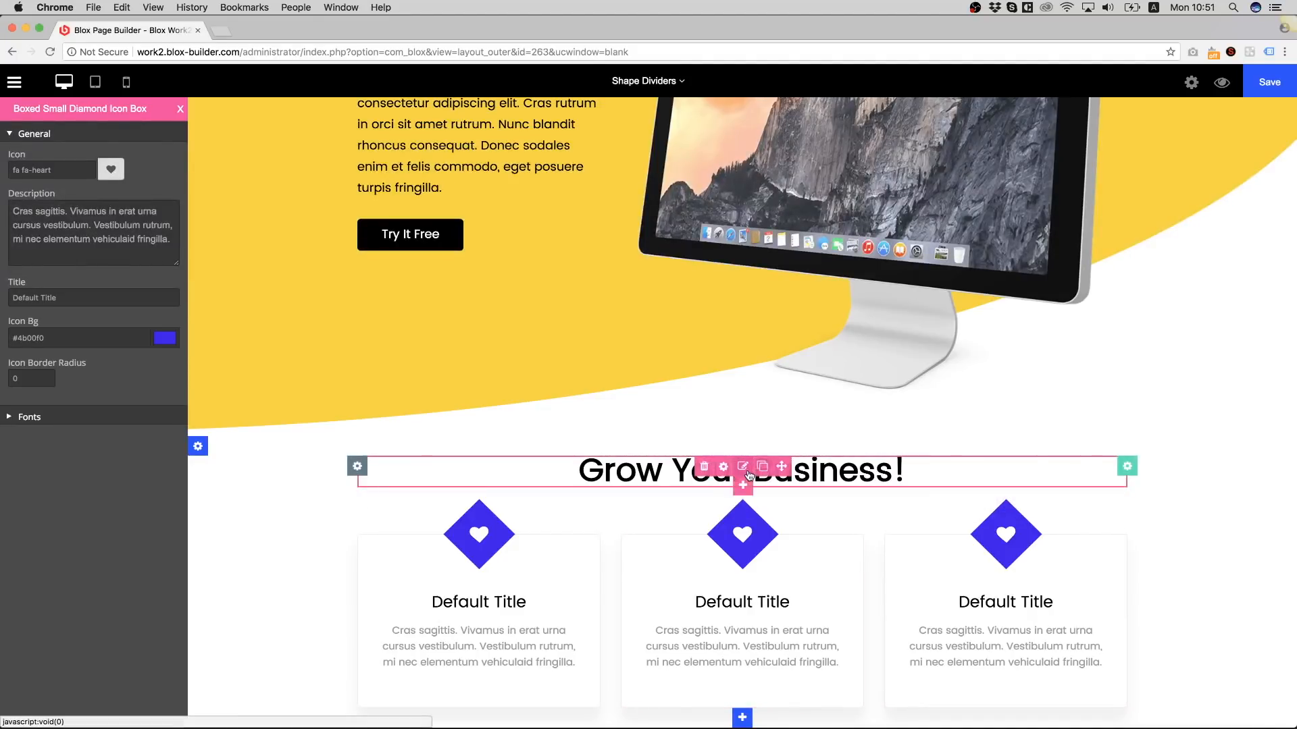
{"action": "left_click", "coordinate": [744, 483]}
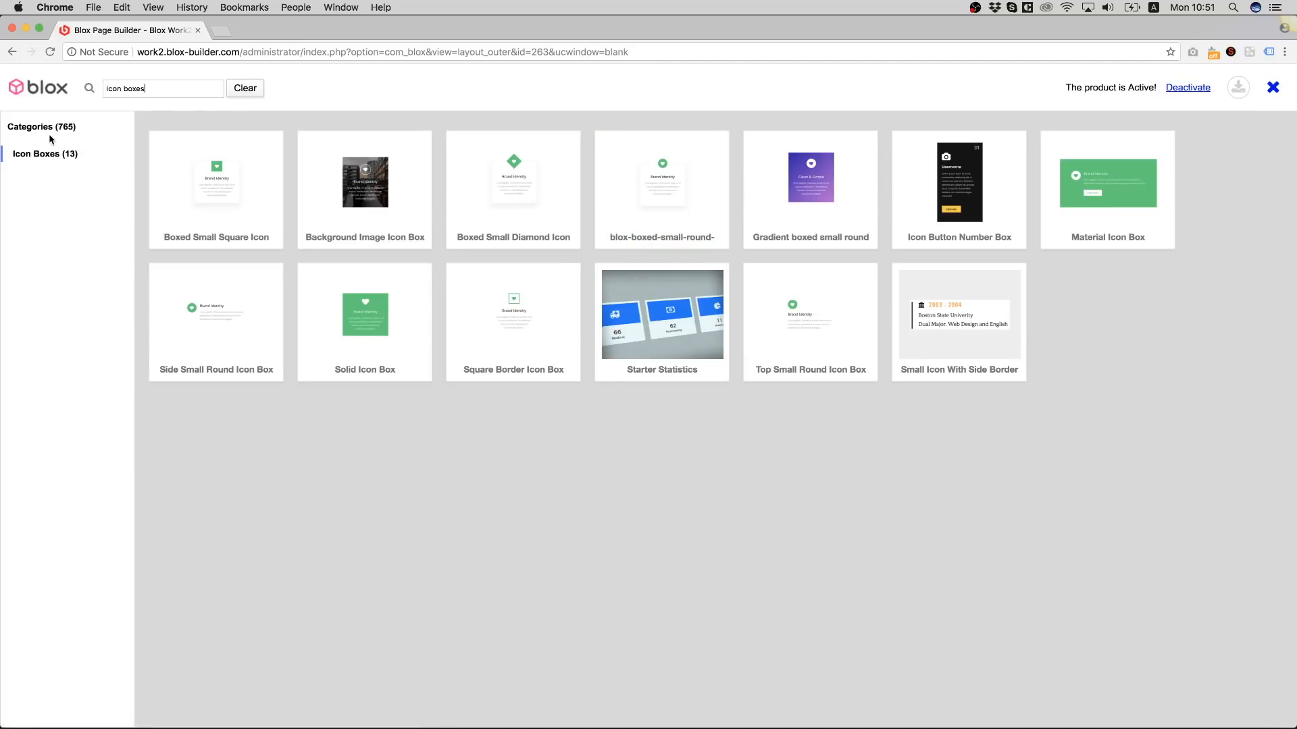
{"action": "left_click", "coordinate": [245, 88]}
{"action": "left_click", "coordinate": [23, 154]}
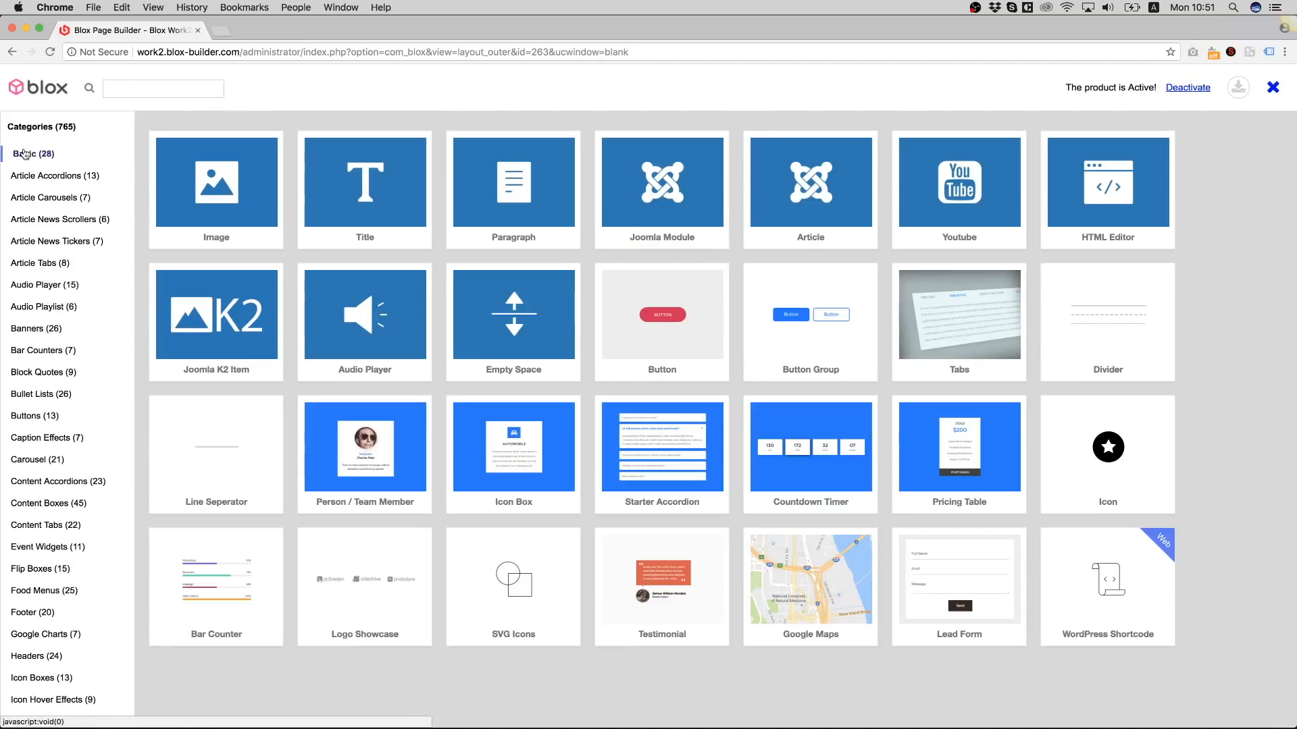
{"action": "left_click", "coordinate": [193, 439]}
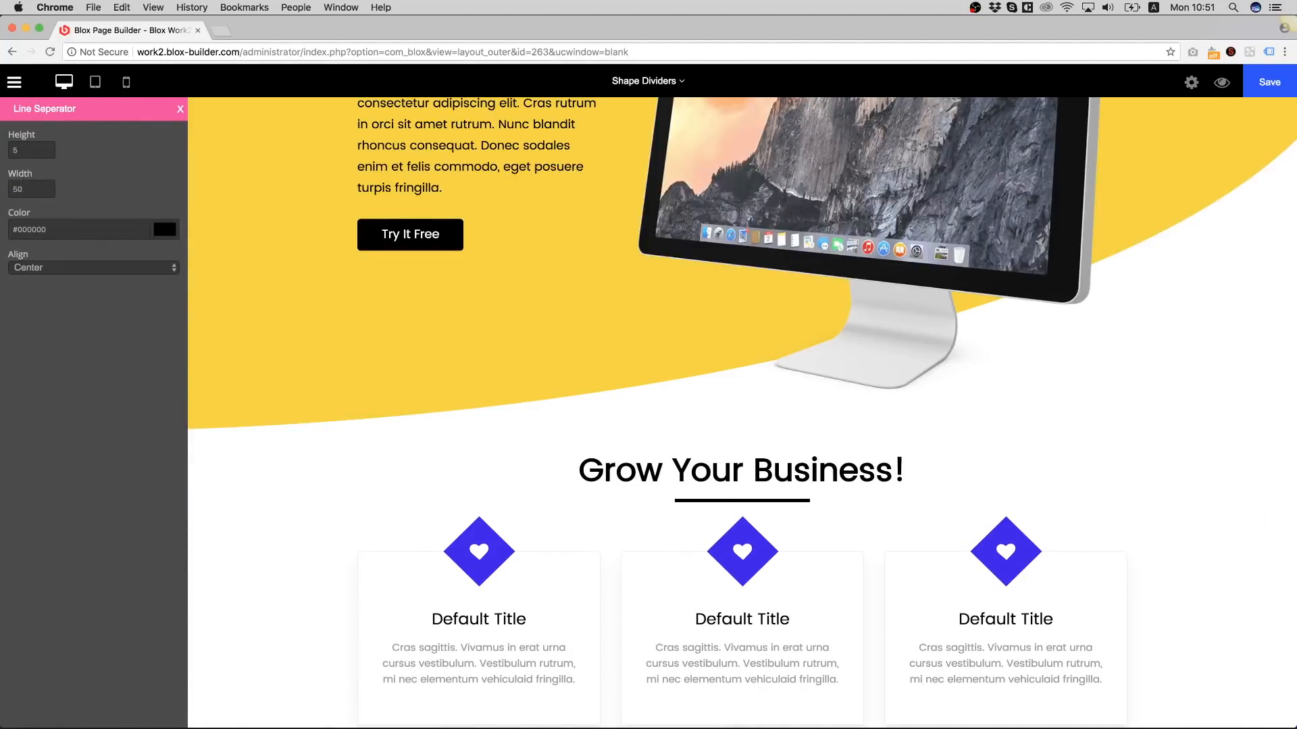
{"action": "scroll", "coordinate": [776, 342], "scroll_direction": "down", "scroll_amount": 1}
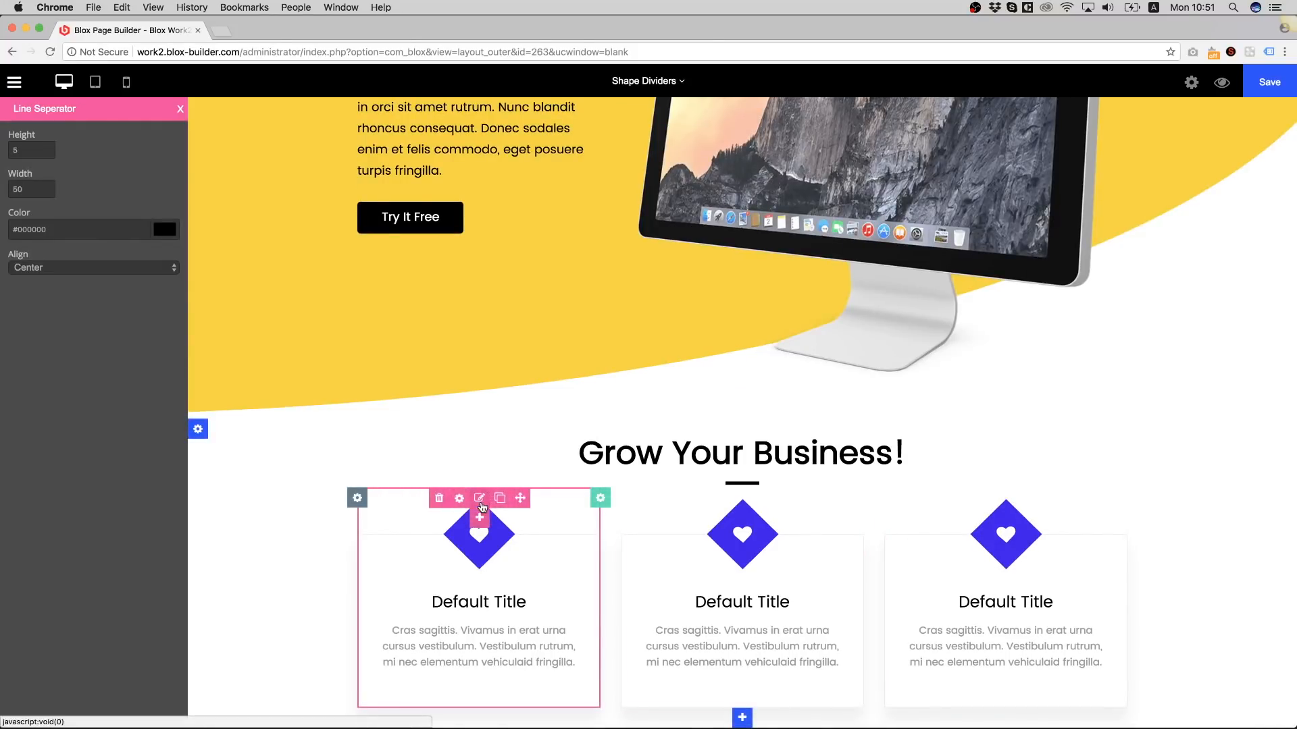
- Add an empty section below the icon boxes and give it the icons' colour, #4b00f0, as its background
{"action": "left_click", "coordinate": [480, 504]}
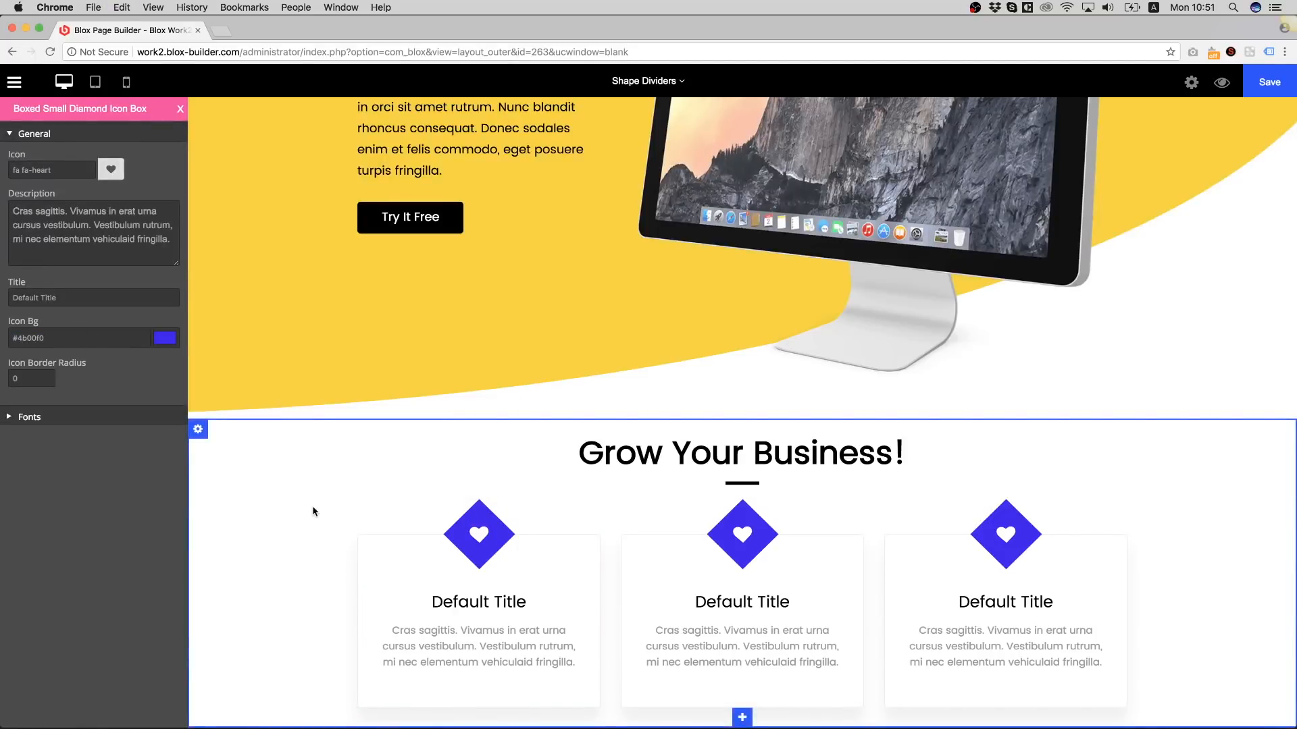
{"action": "left_click", "coordinate": [742, 717]}
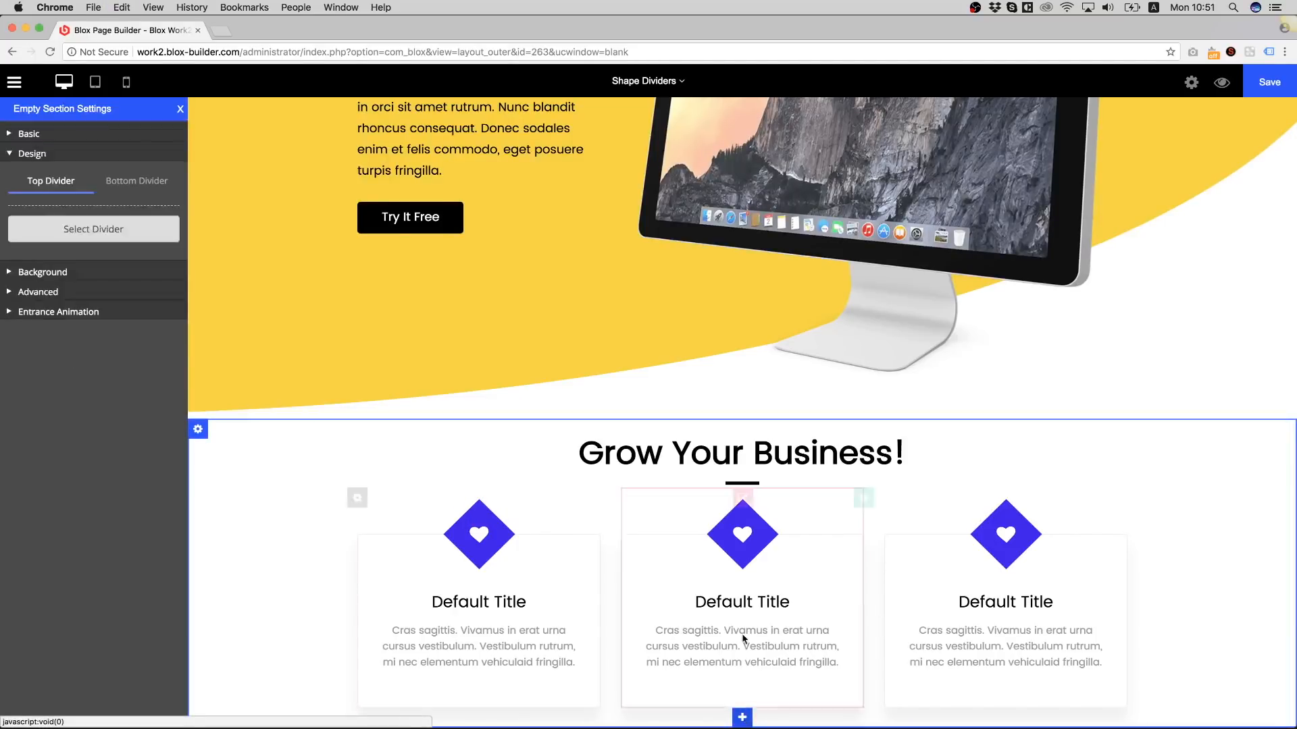
{"action": "scroll", "coordinate": [726, 565], "scroll_direction": "down", "scroll_amount": 1}
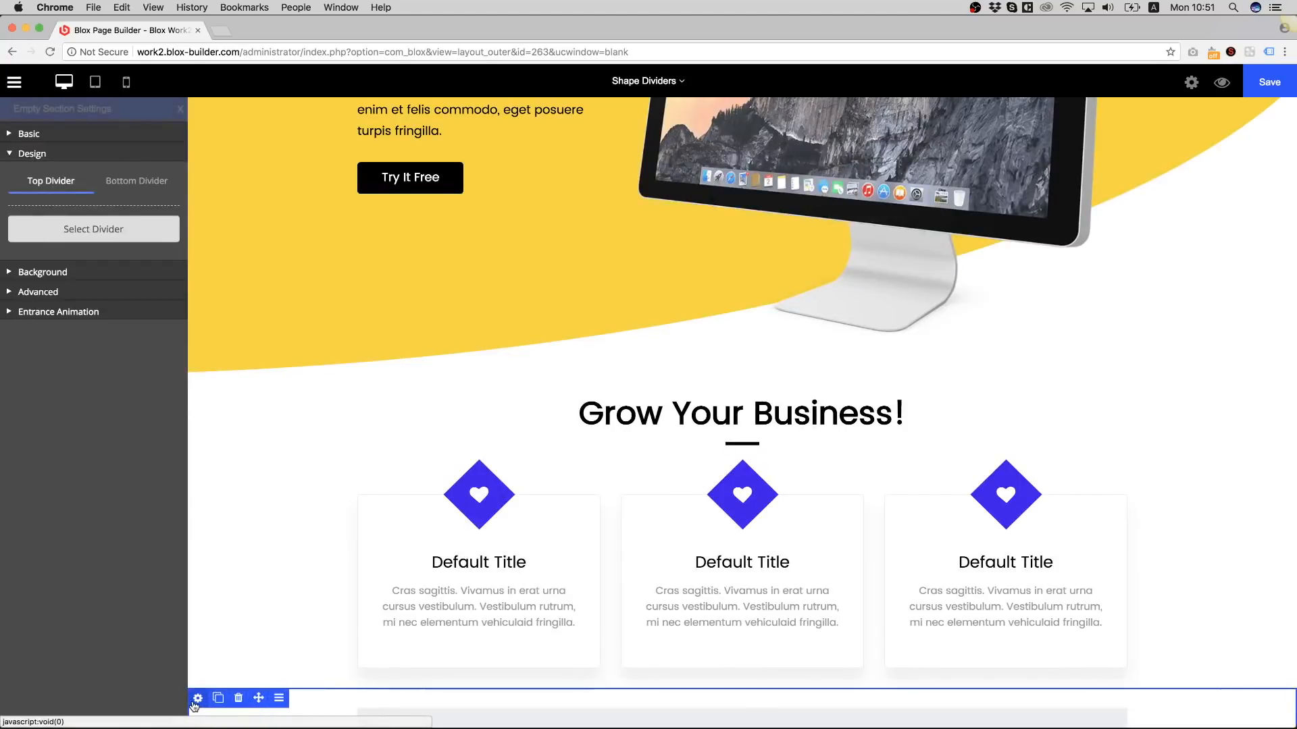
{"action": "left_click", "coordinate": [42, 272]}
{"action": "left_click", "coordinate": [79, 304]}
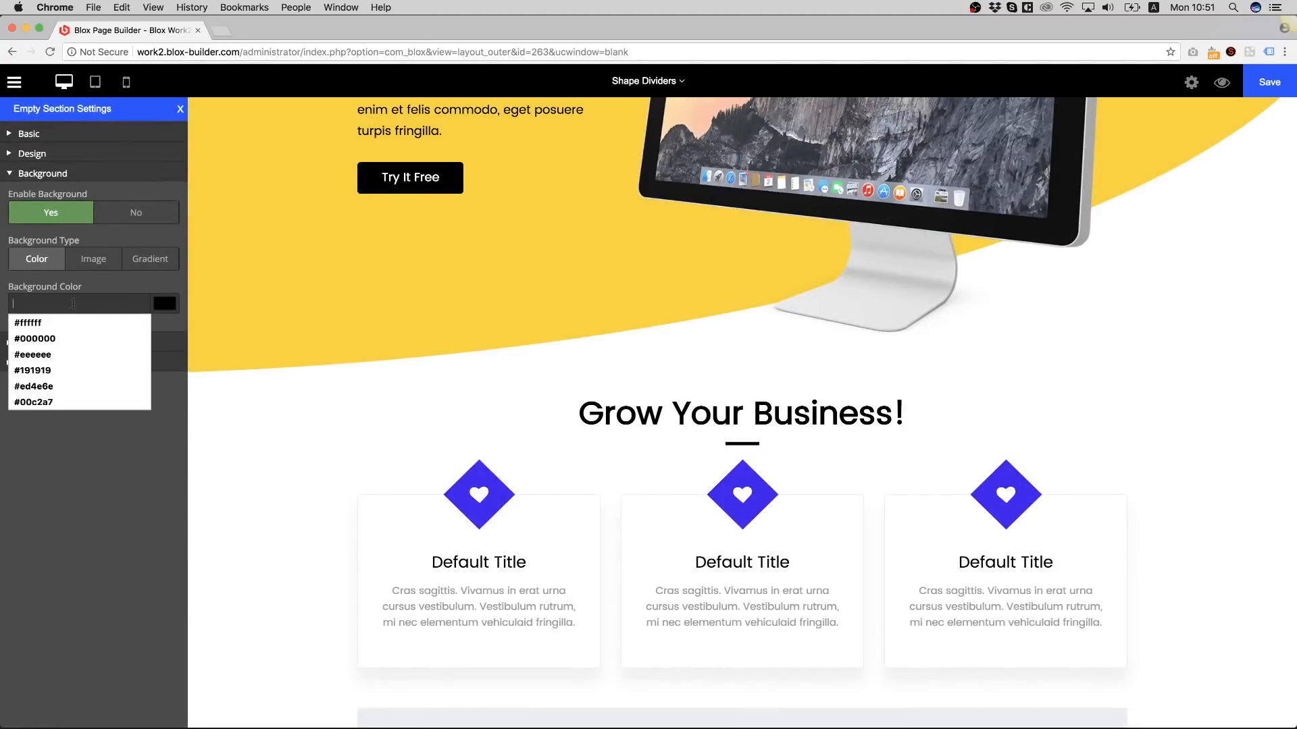
{"action": "type", "text": "#4b00f0"}
- Add a bottom divider to Section 2, the icon box section, using the Single Wave shape
{"action": "scroll", "coordinate": [506, 301], "scroll_direction": "down", "scroll_amount": 3}
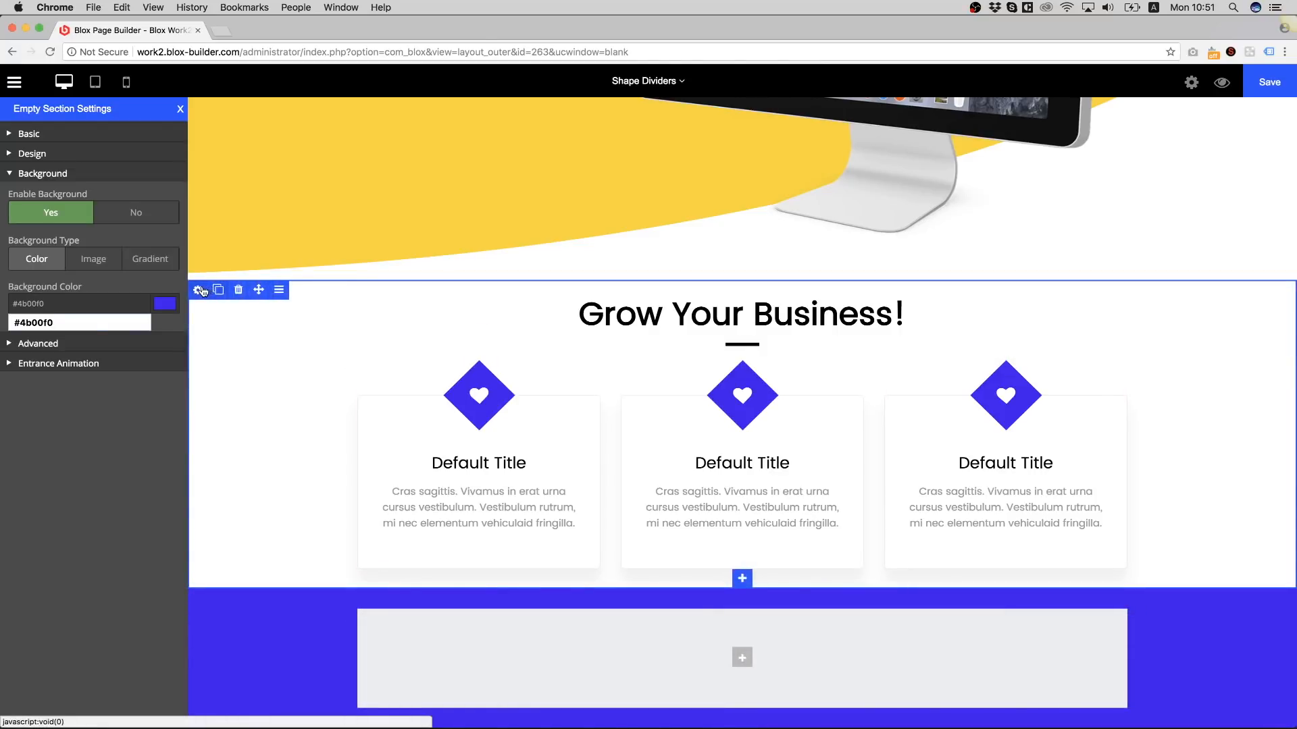
{"action": "left_click", "coordinate": [198, 291]}
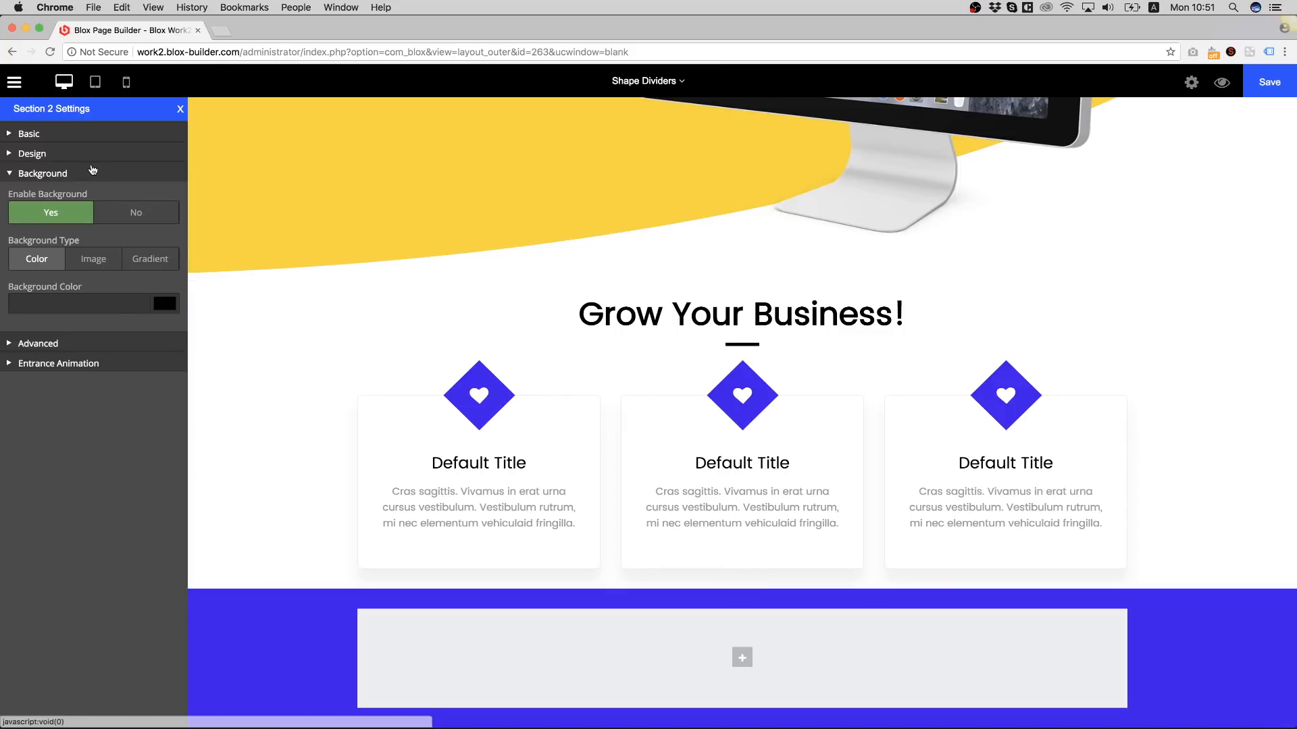
{"action": "left_click", "coordinate": [38, 157]}
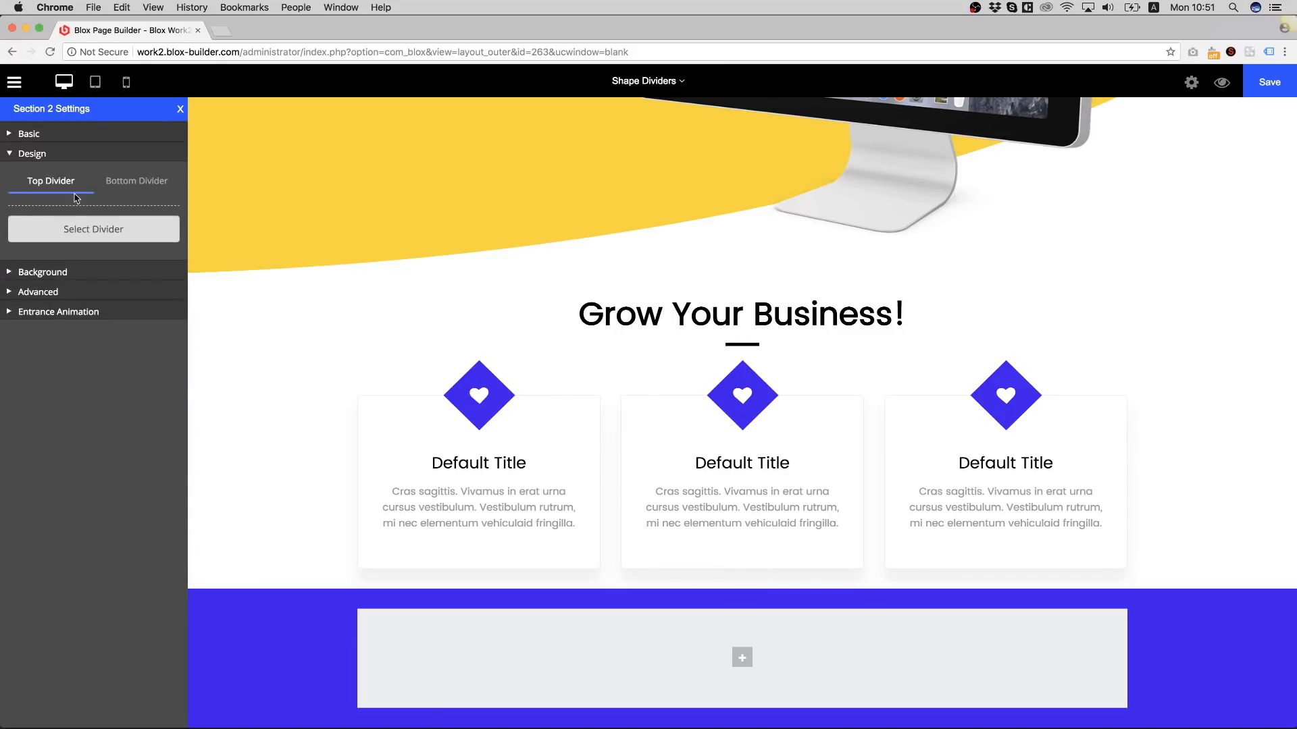
{"action": "left_click", "coordinate": [143, 186]}
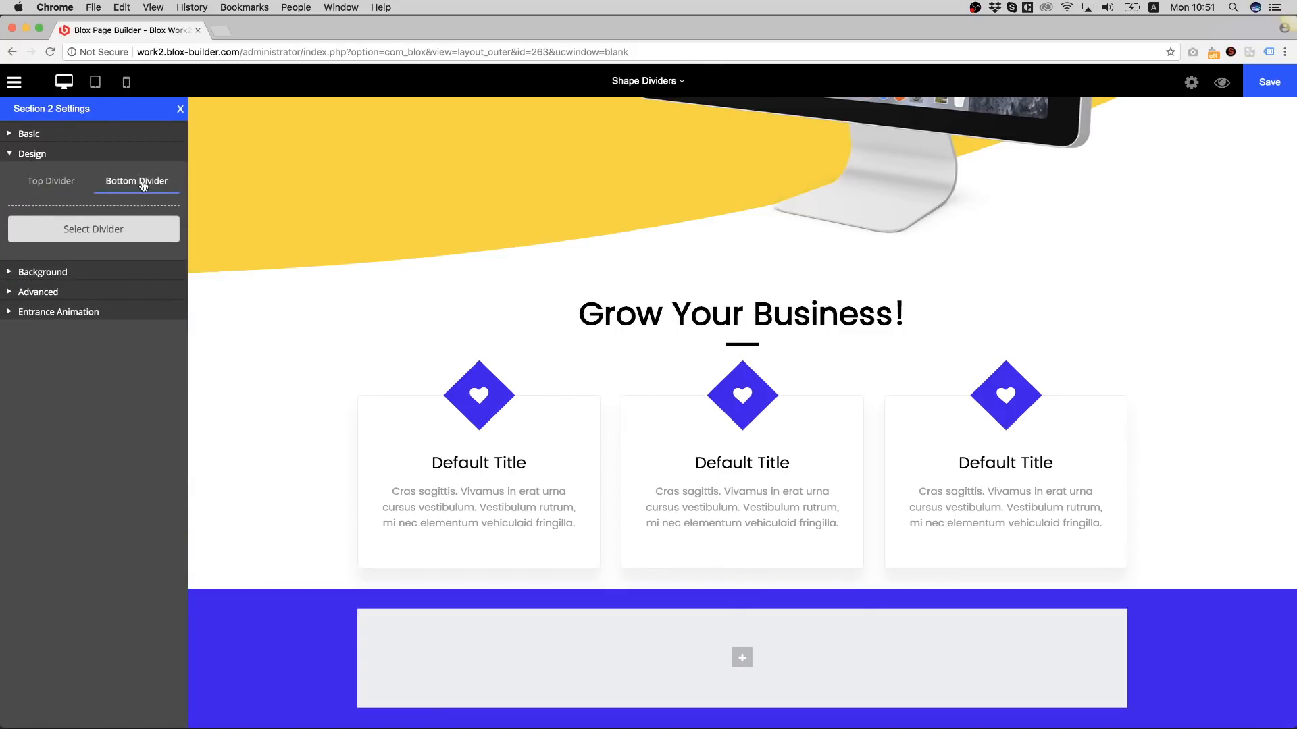
{"action": "left_click", "coordinate": [103, 233]}
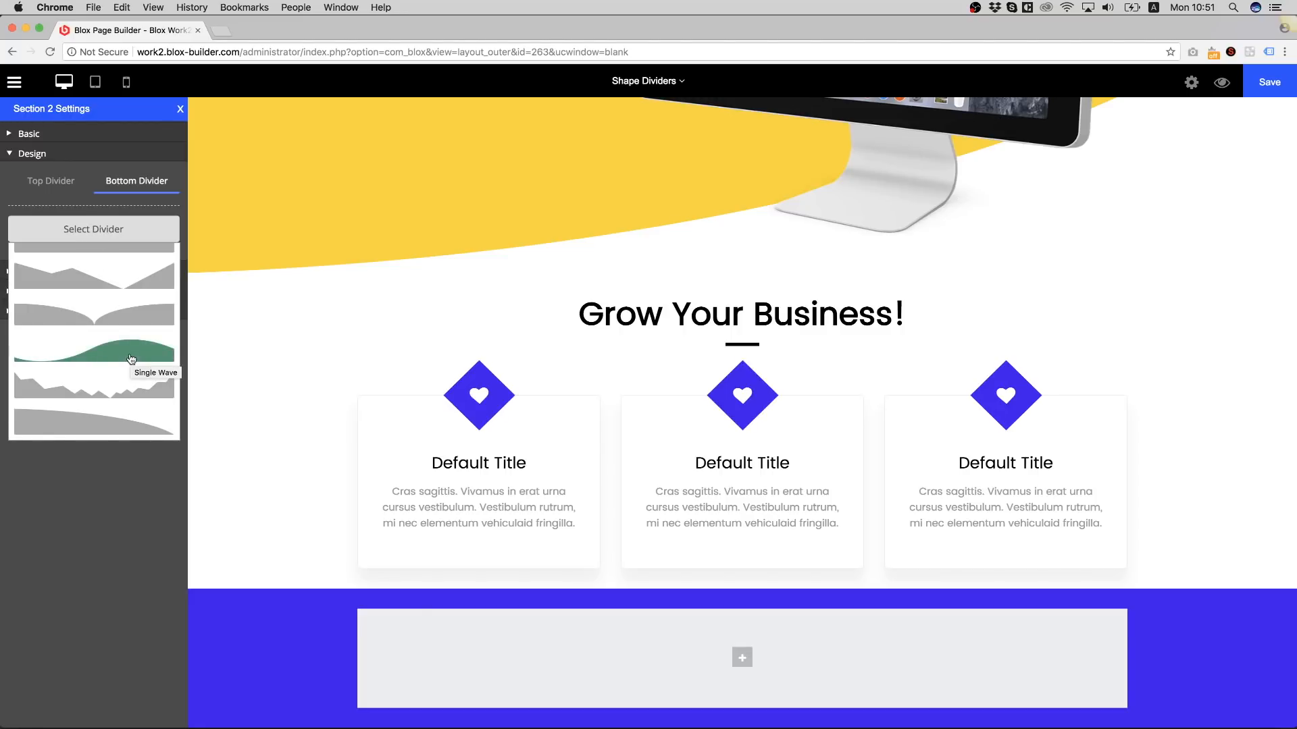
{"action": "left_click", "coordinate": [132, 359]}
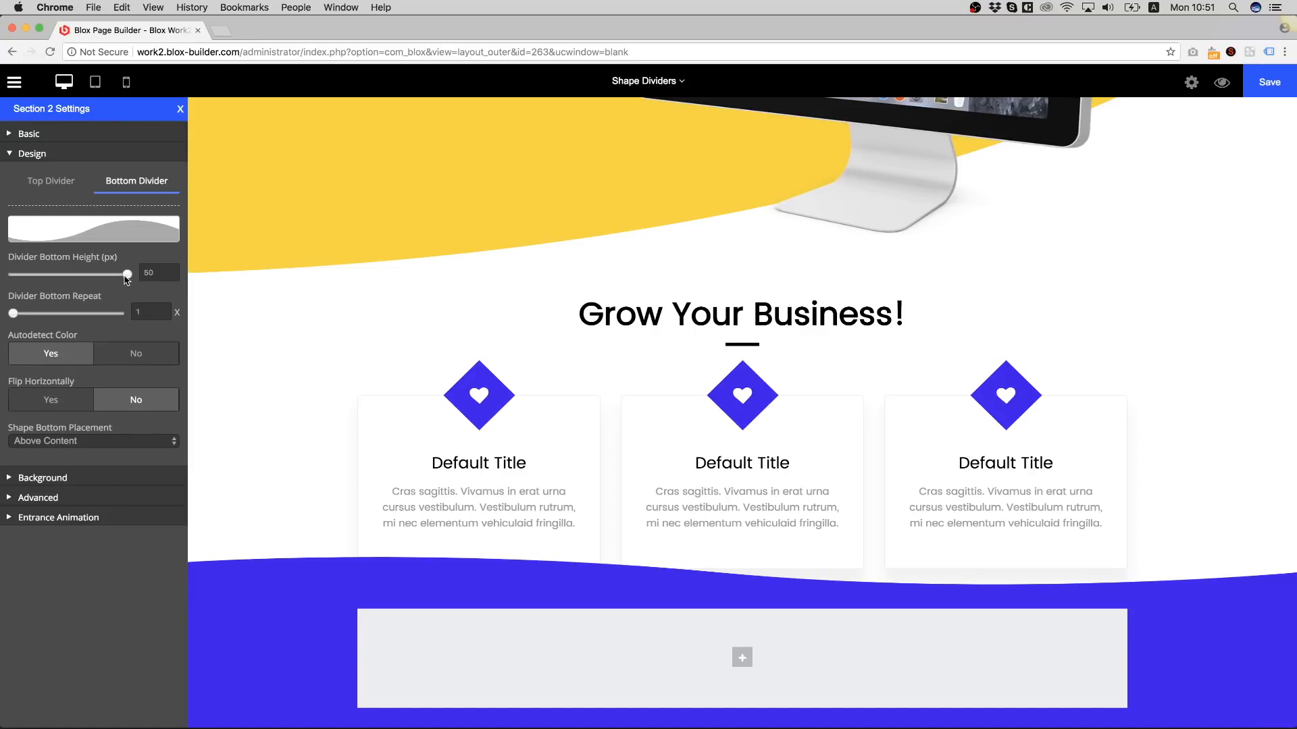
- Set the Section 2 bottom divider's height to 224 px and its placement to Beneath Content
{"action": "mouse_move", "coordinate": [125, 278]}
{"action": "left_mouse_down"}
{"action": "mouse_move", "coordinate": [86, 280]}
{"action": "mouse_move", "coordinate": [114, 287]}
{"action": "left_mouse_up"}
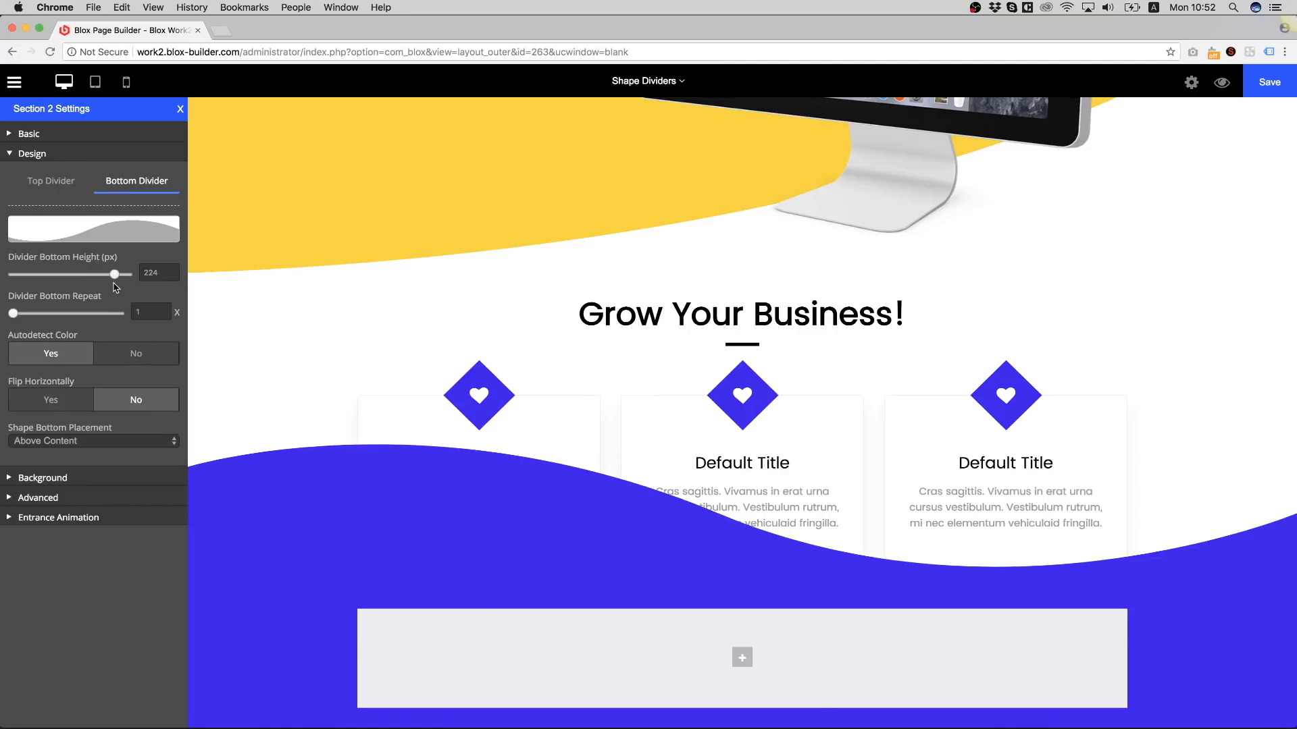
{"action": "left_click", "coordinate": [103, 443]}
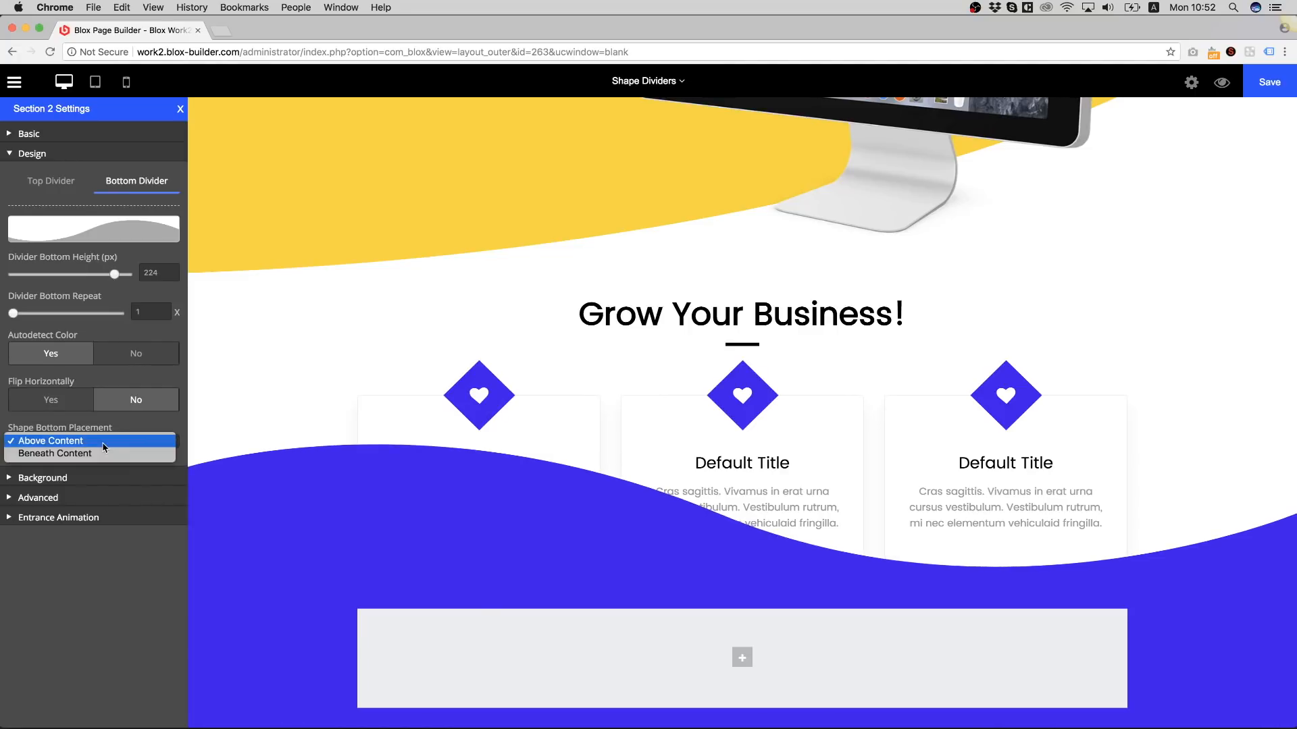
{"action": "left_click", "coordinate": [99, 453]}
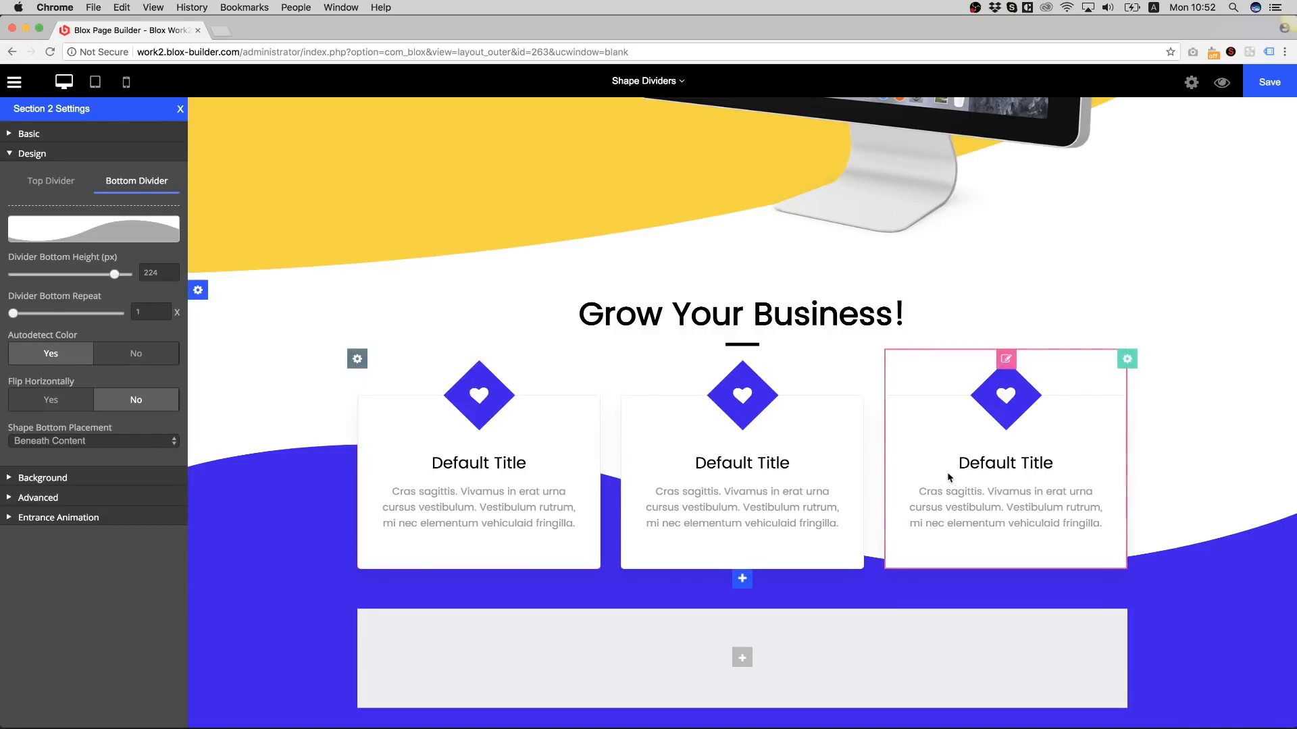
- Set the width of the row holding the three icon boxes to 900
{"action": "left_click", "coordinate": [358, 364]}
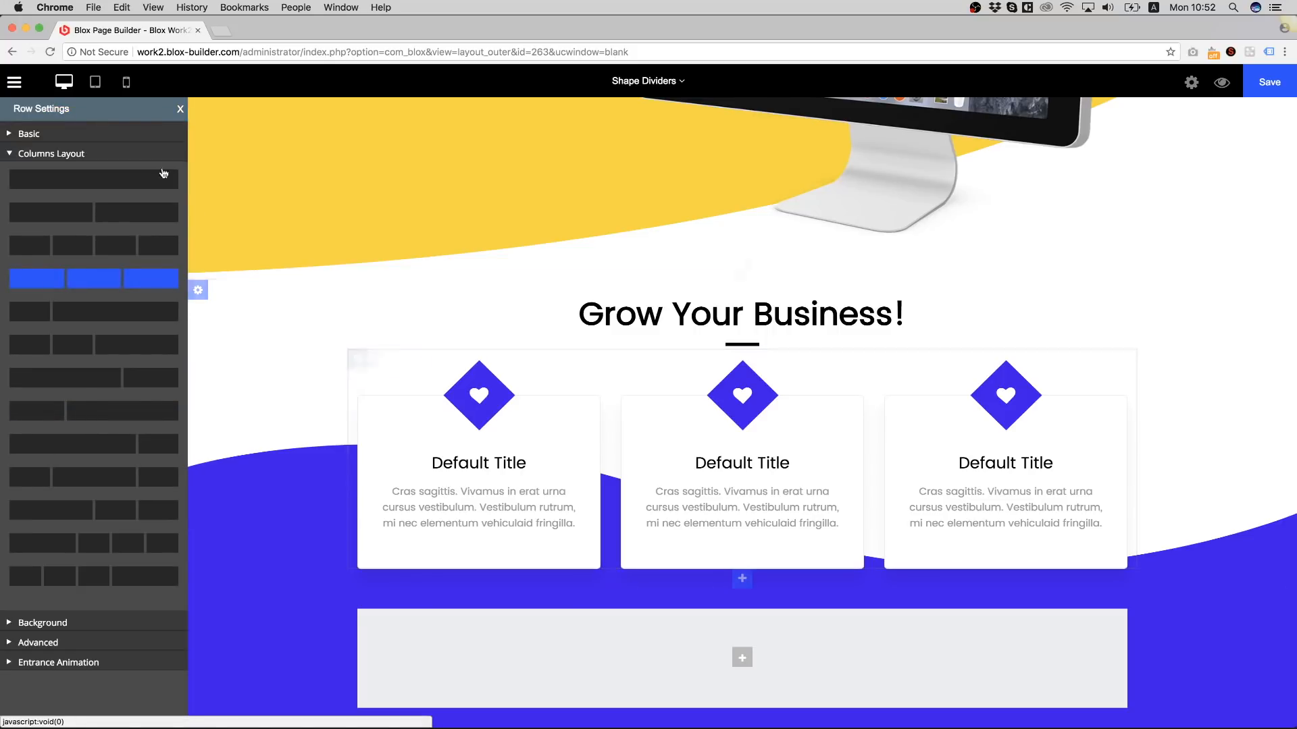
{"action": "left_click", "coordinate": [37, 134]}
{"action": "left_click", "coordinate": [38, 175]}
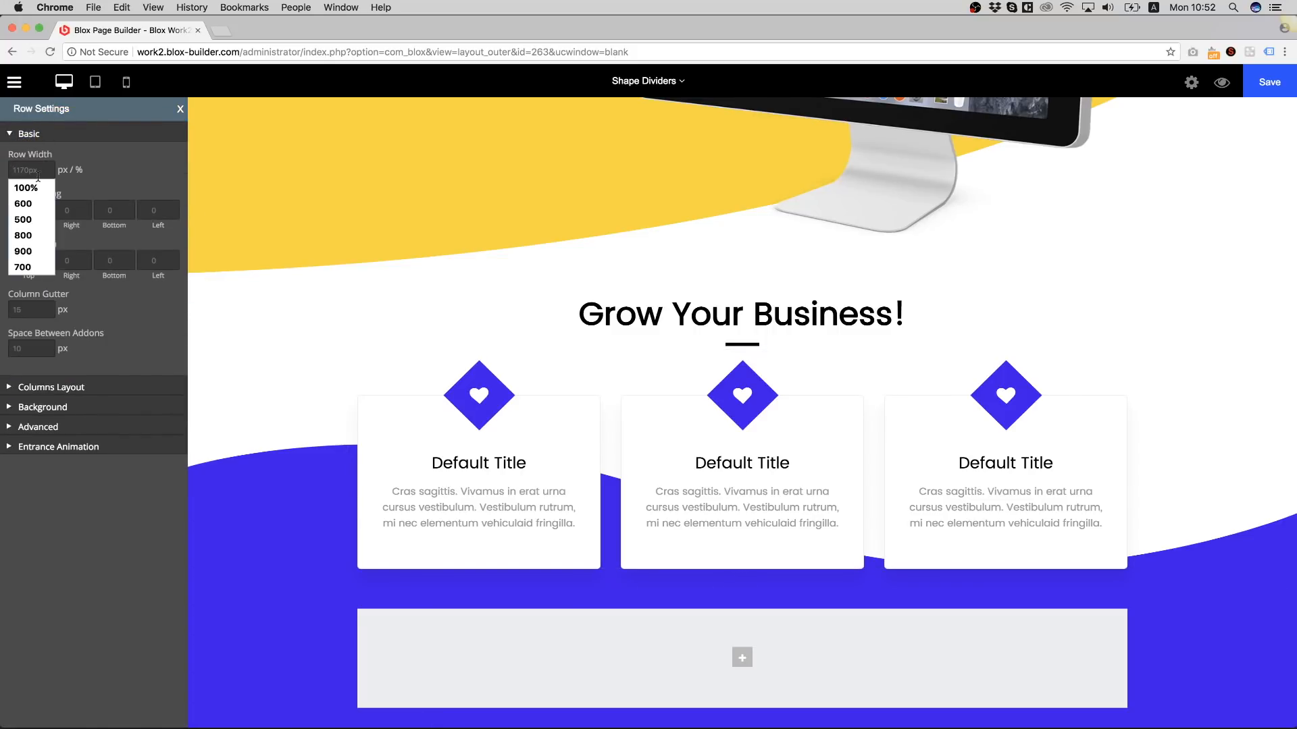
{"action": "type", "text": "900"}
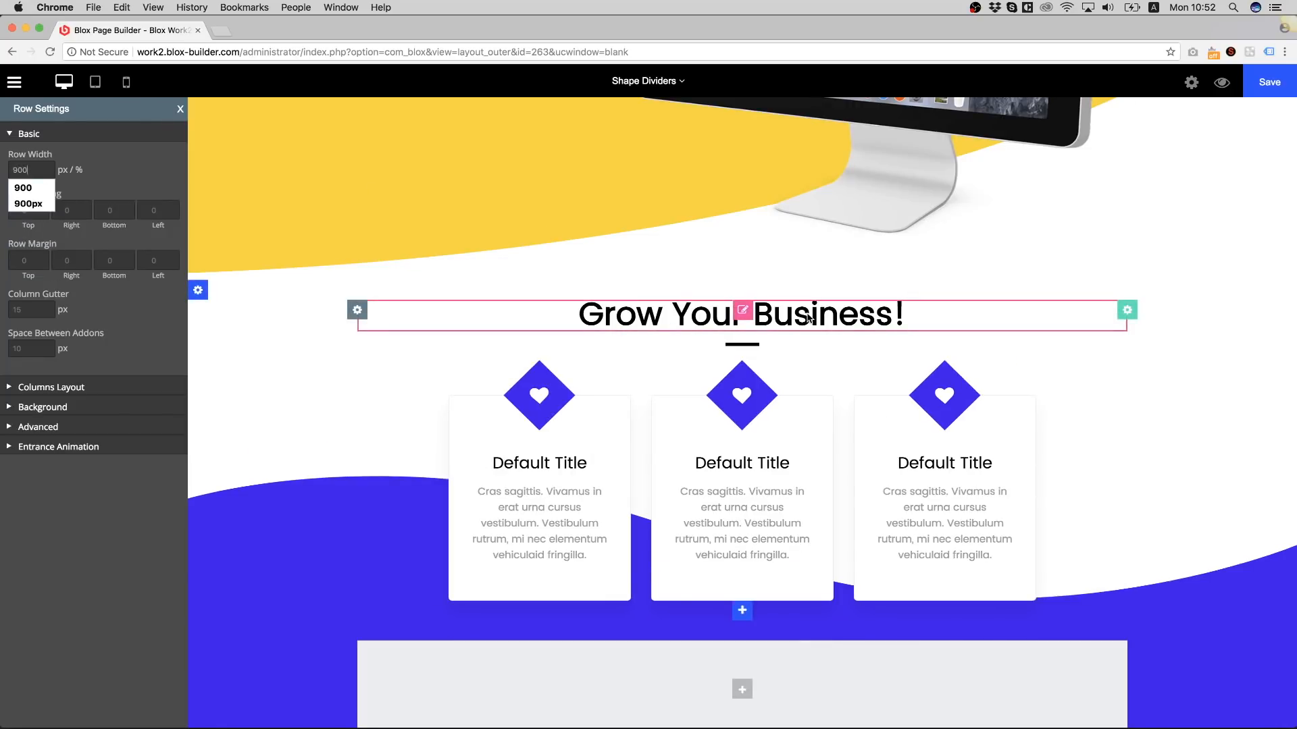
- Set the bottom padding of Section 2, the icon box section, to 0
{"action": "scroll", "coordinate": [808, 321], "scroll_direction": "down", "scroll_amount": 1}
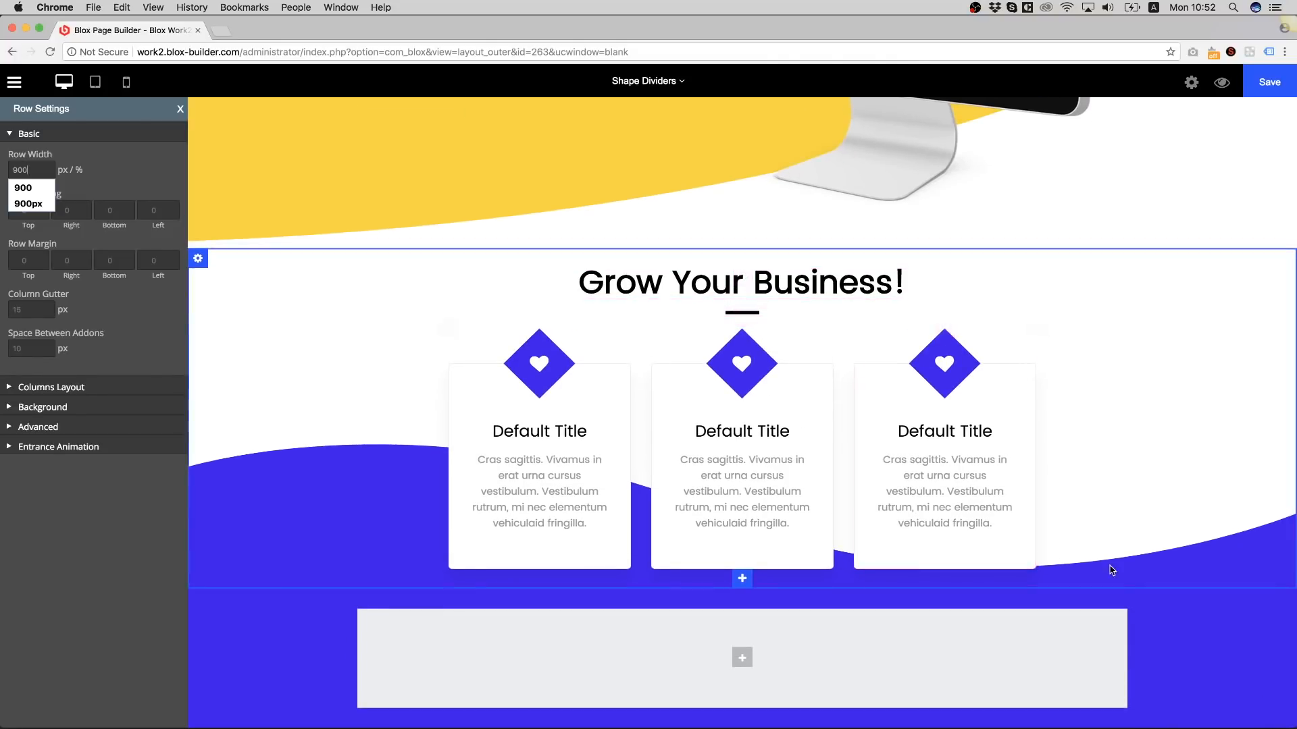
{"action": "left_click", "coordinate": [215, 259]}
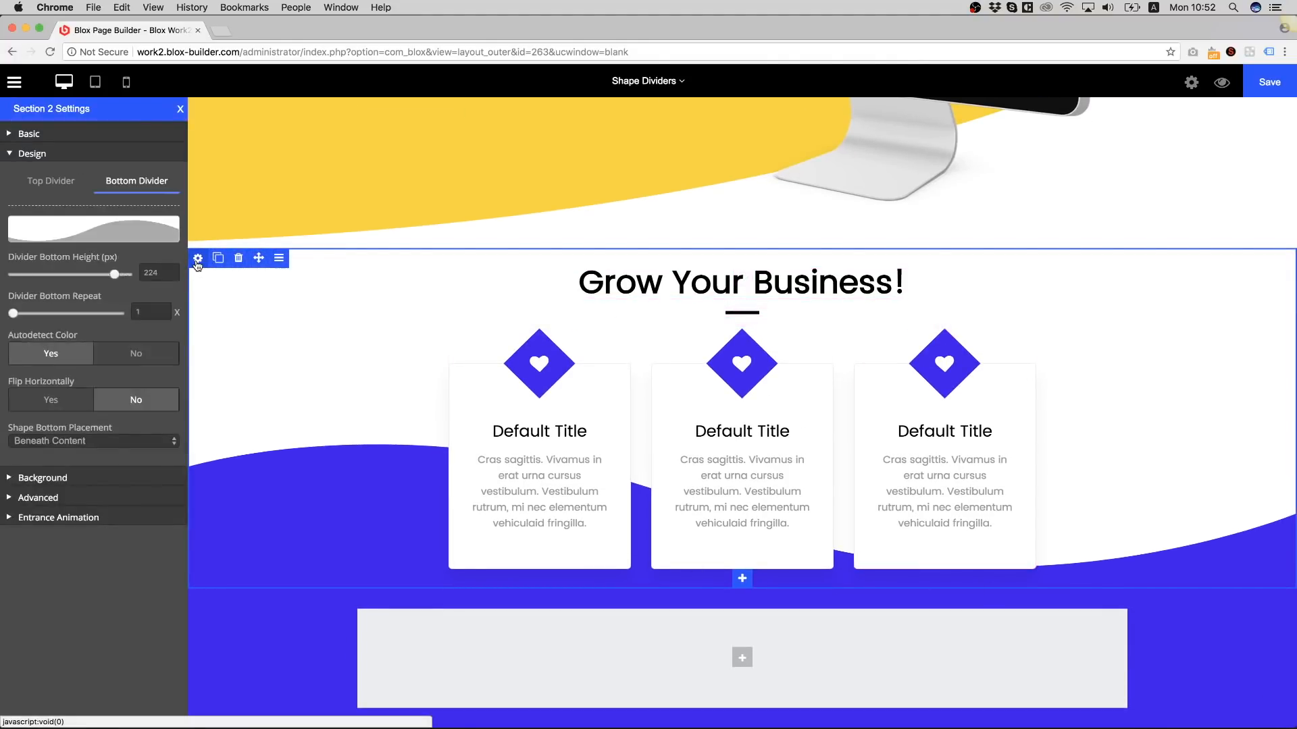
{"action": "left_click", "coordinate": [29, 135]}
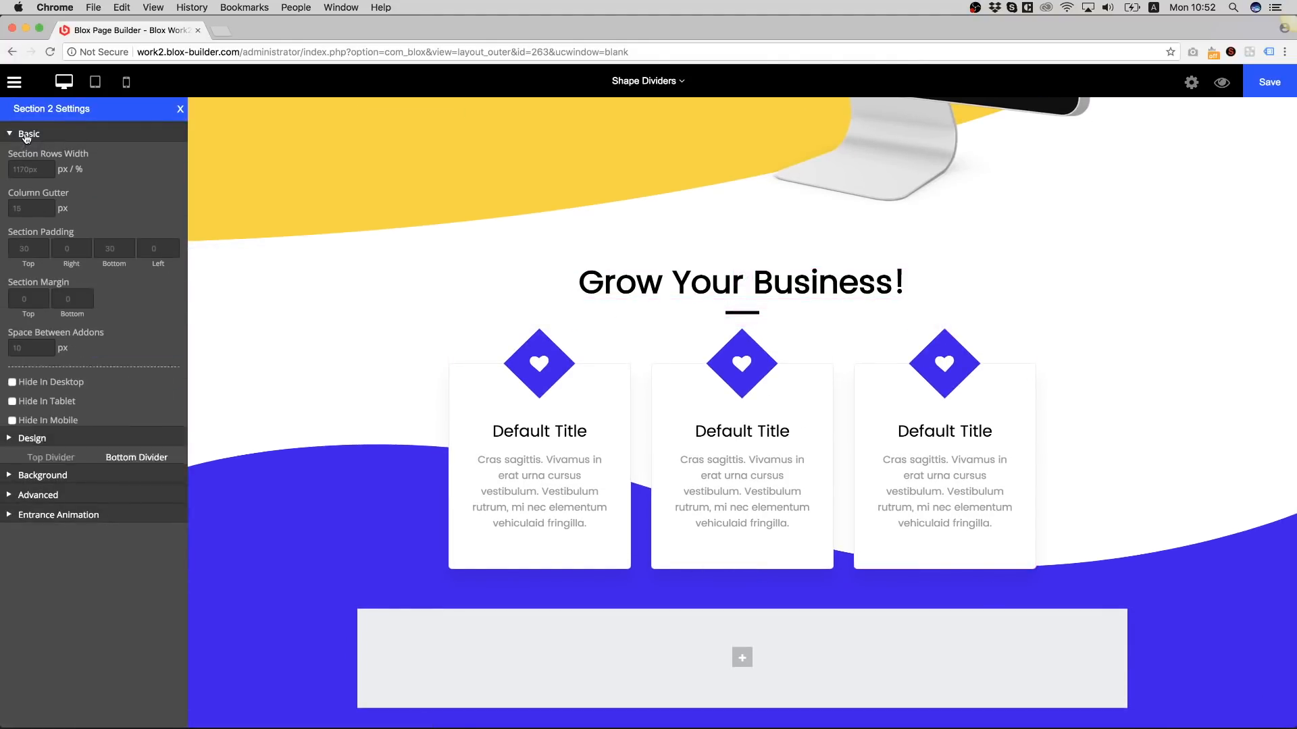
{"action": "left_click", "coordinate": [110, 250]}
{"action": "type", "text": "0"}
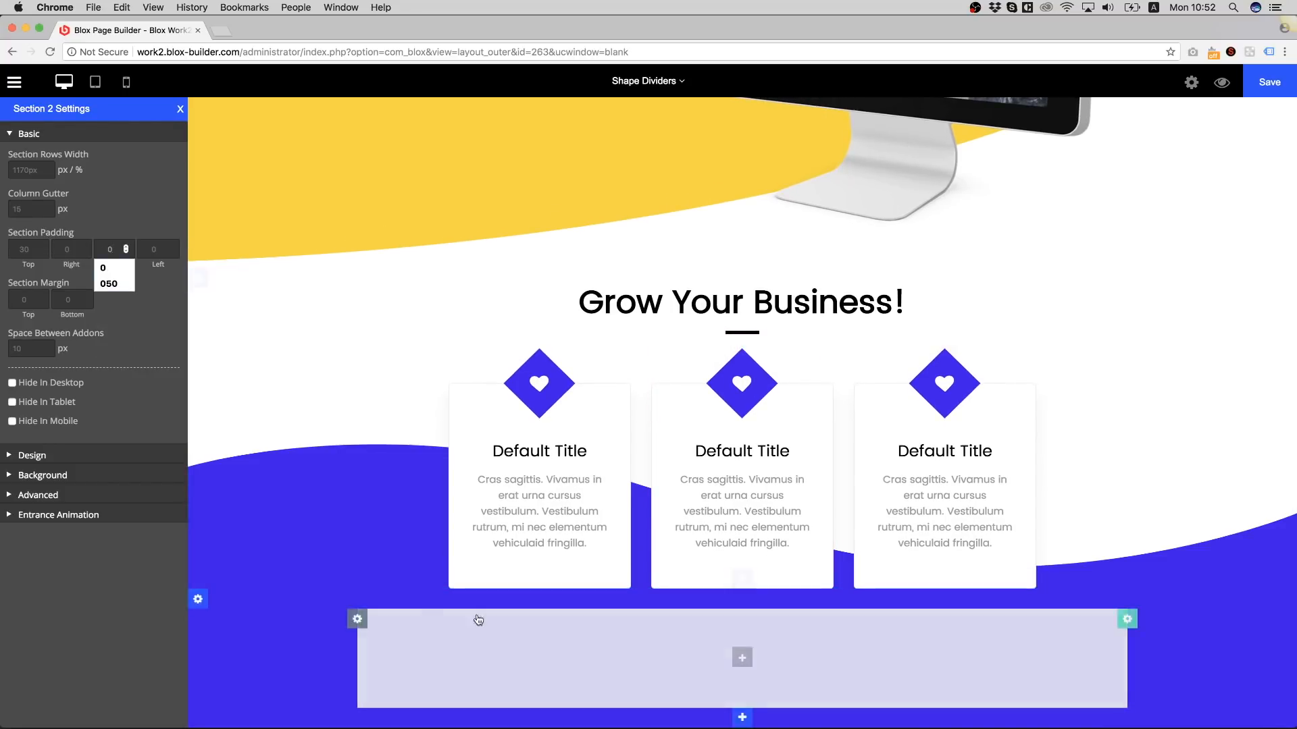
- Add an Image element to the empty blue-violet section and choose iphone.png from the shape-dividers folder as its picture
{"action": "left_click", "coordinate": [741, 658]}
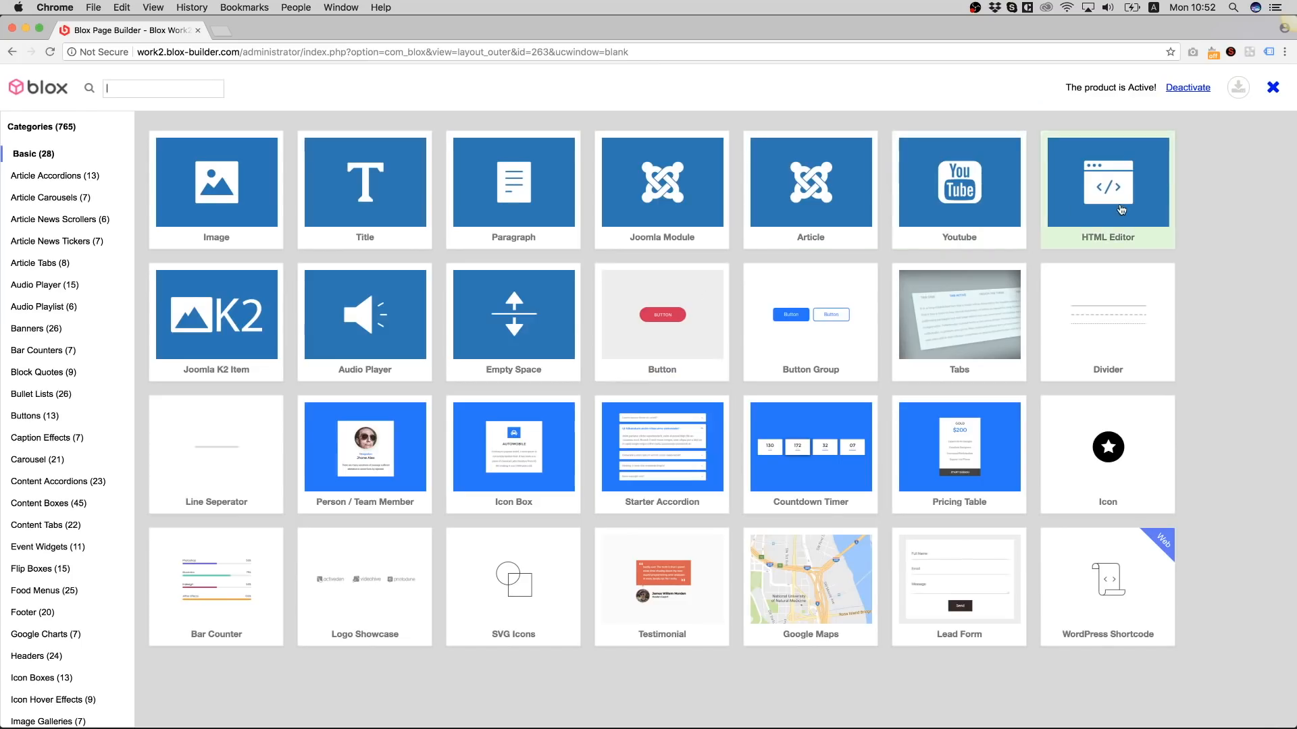
{"action": "left_click", "coordinate": [233, 206]}
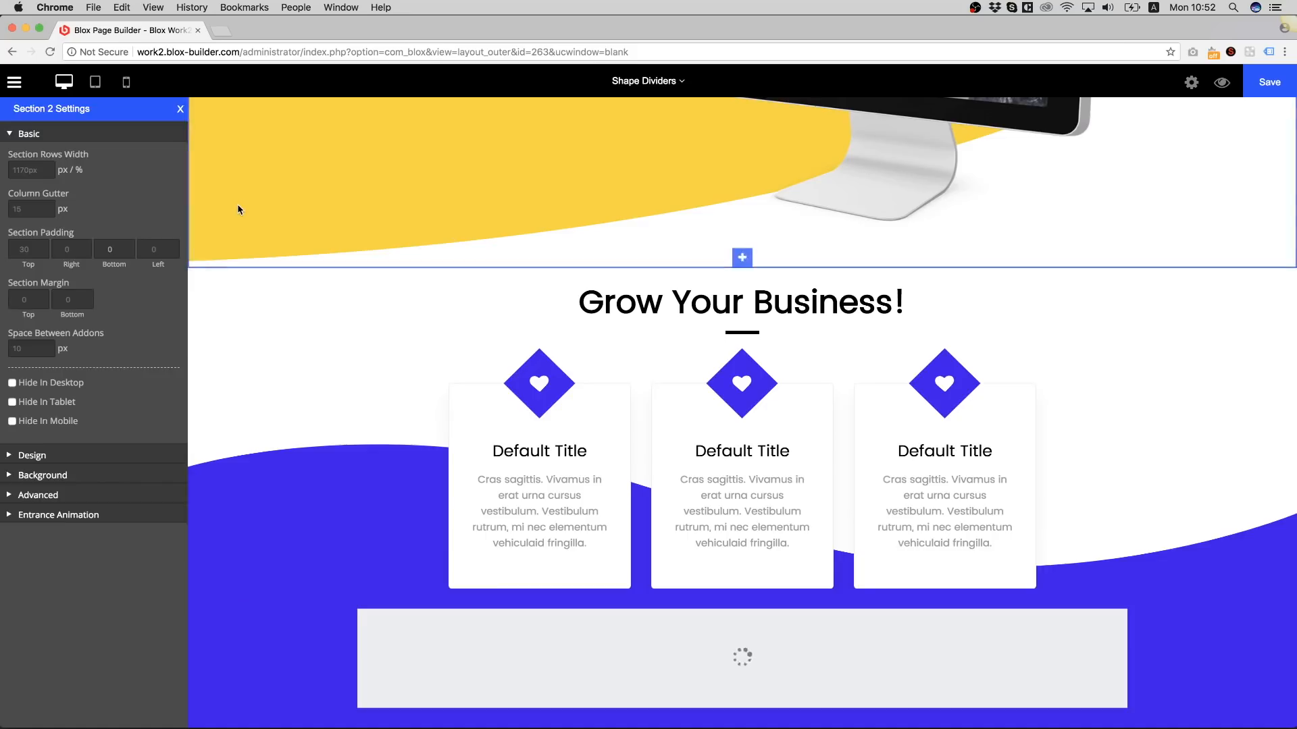
{"action": "scroll", "coordinate": [776, 387], "scroll_direction": "down", "scroll_amount": 4}
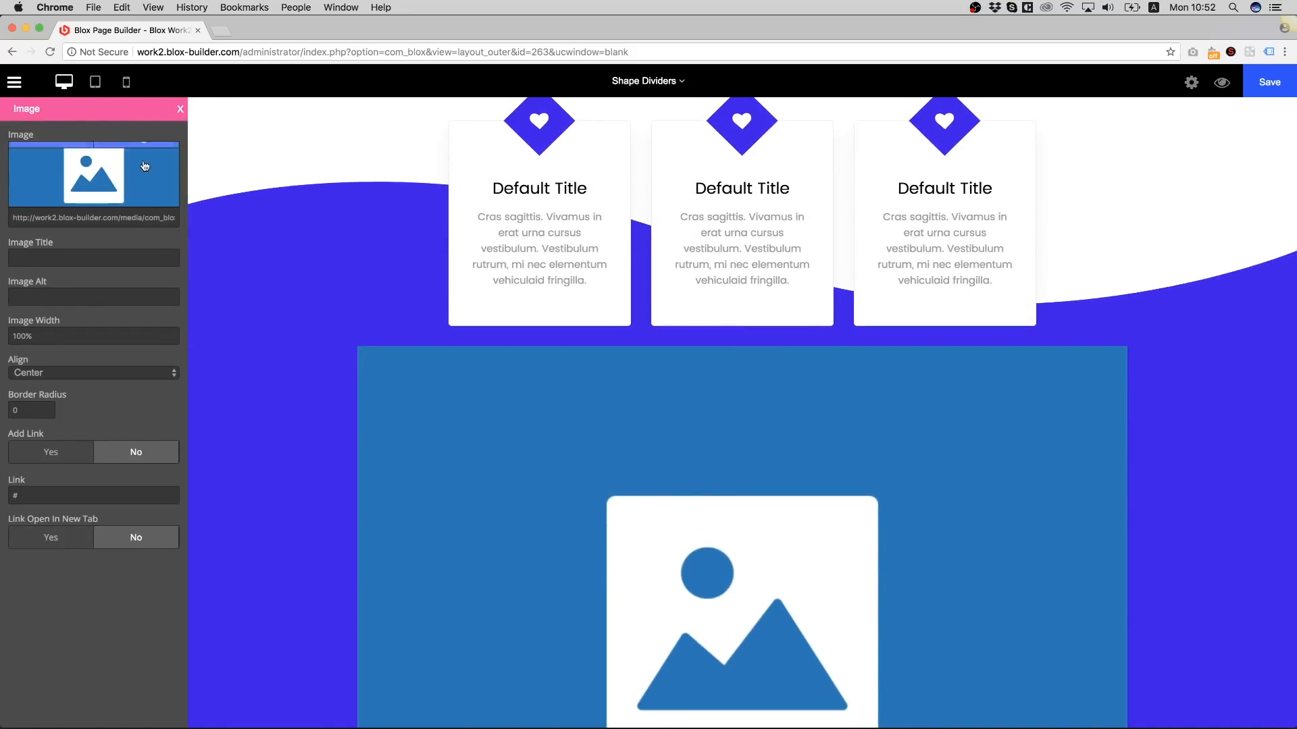
{"action": "left_click", "coordinate": [141, 155]}
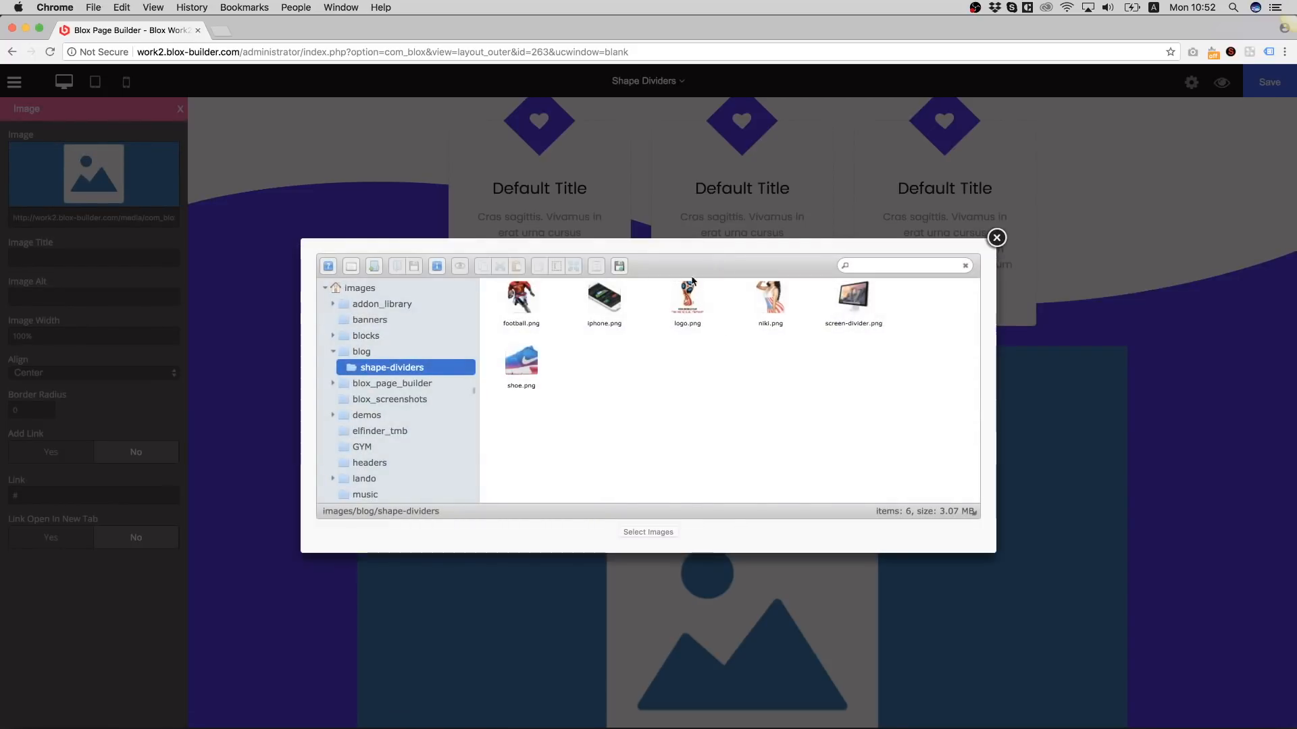
{"action": "left_click", "coordinate": [604, 307]}
{"action": "left_click", "coordinate": [668, 532]}
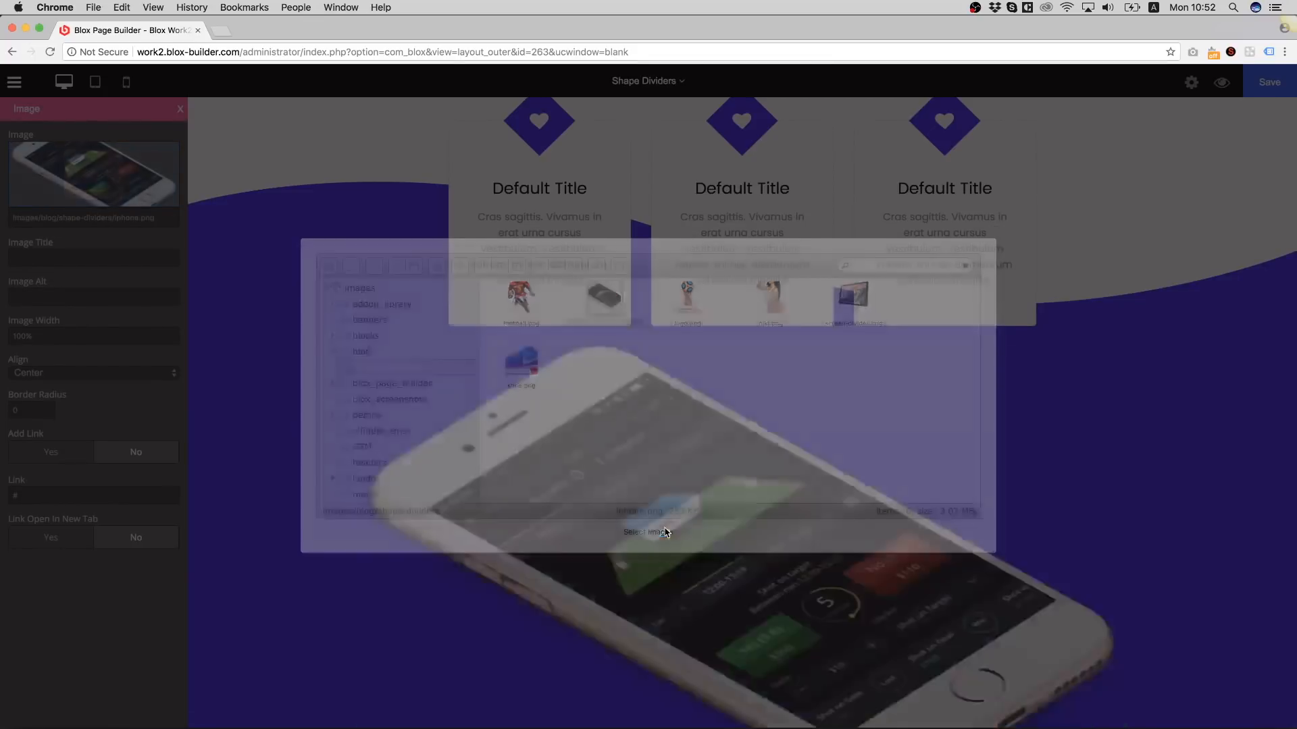
- Add an empty row to the phone image's section and move it above the image
{"action": "scroll", "coordinate": [857, 393], "scroll_direction": "down", "scroll_amount": 2}
{"action": "scroll", "coordinate": [859, 397], "scroll_direction": "up", "scroll_amount": 1}
{"action": "scroll", "coordinate": [859, 397], "scroll_direction": "down", "scroll_amount": 1}
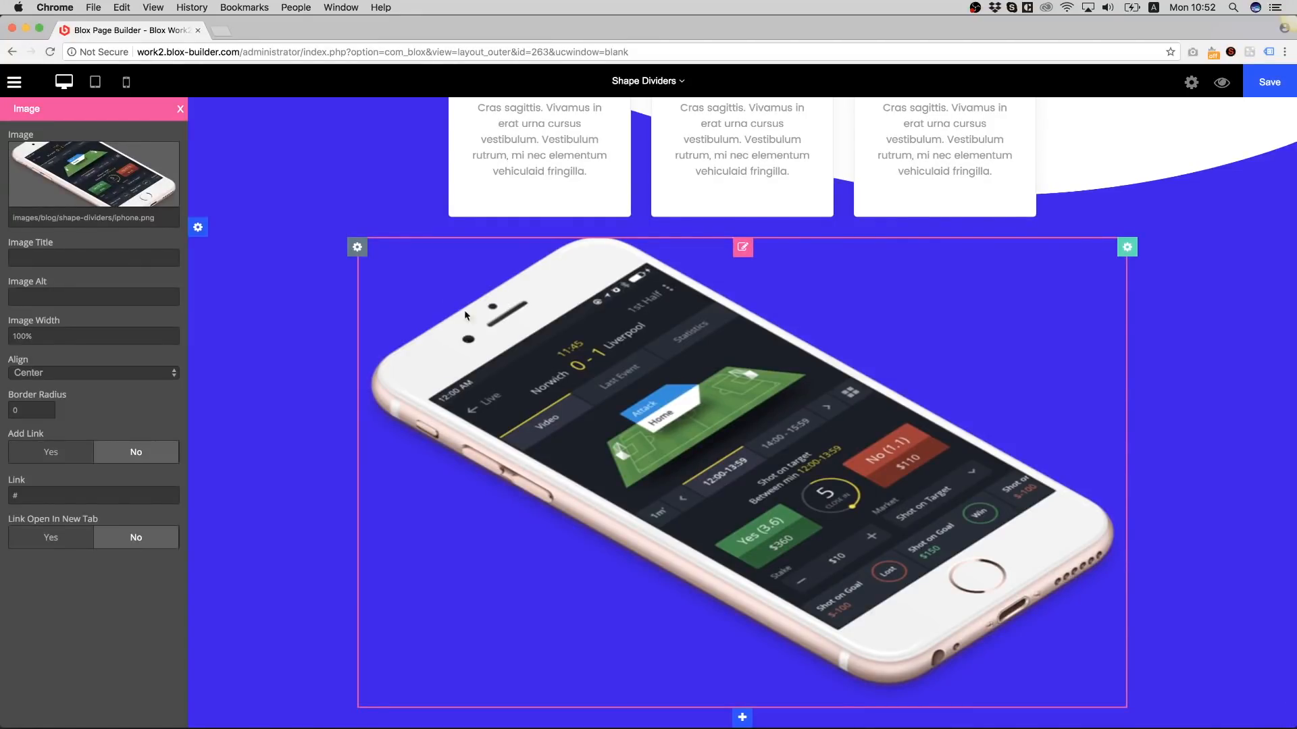
{"action": "mouse_move", "coordinate": [359, 254]}
{"action": "scroll", "coordinate": [524, 267], "scroll_direction": "up", "scroll_amount": 5}
{"action": "scroll", "coordinate": [395, 300], "scroll_direction": "down", "scroll_amount": 5}
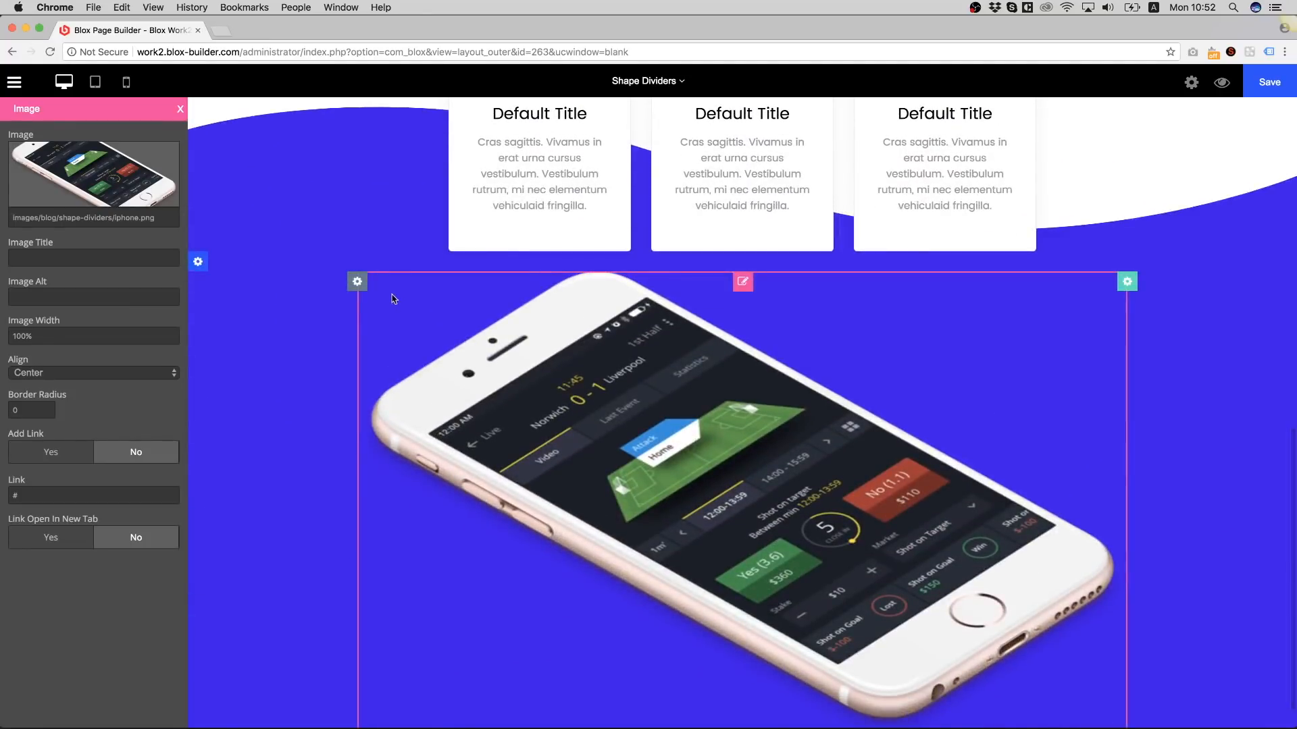
{"action": "scroll", "coordinate": [360, 308], "scroll_direction": "down", "scroll_amount": 4}
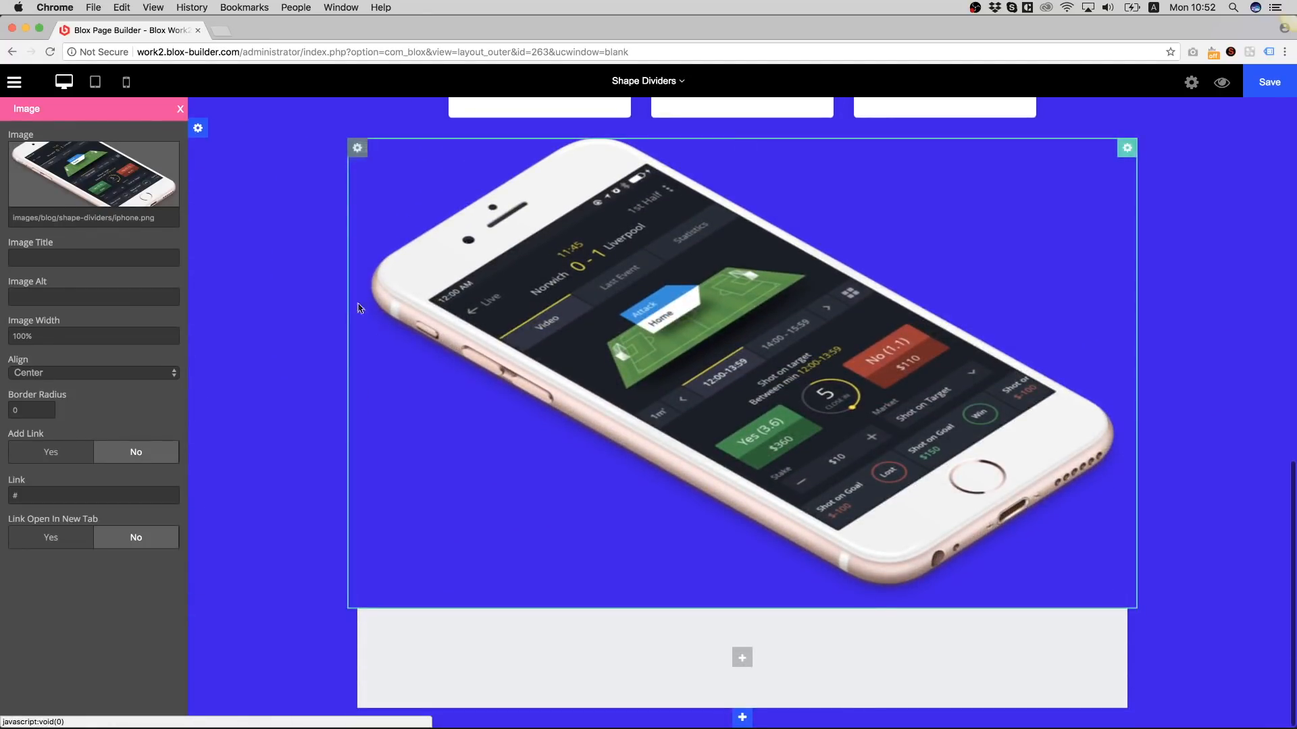
{"action": "mouse_move", "coordinate": [358, 625]}
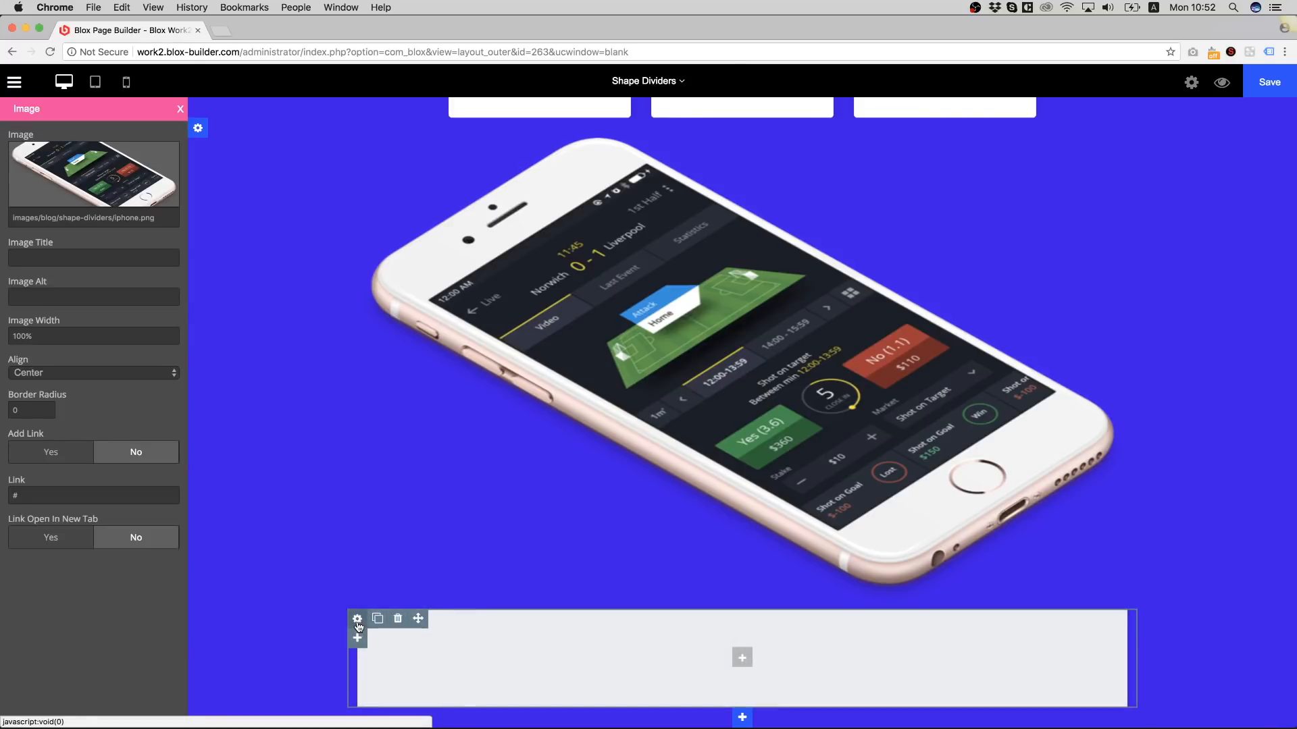
{"action": "left_click_drag", "start_coordinate": [419, 618], "coordinate": [574, 301]}
{"action": "scroll", "coordinate": [1146, 324], "scroll_direction": "down", "scroll_amount": 1}
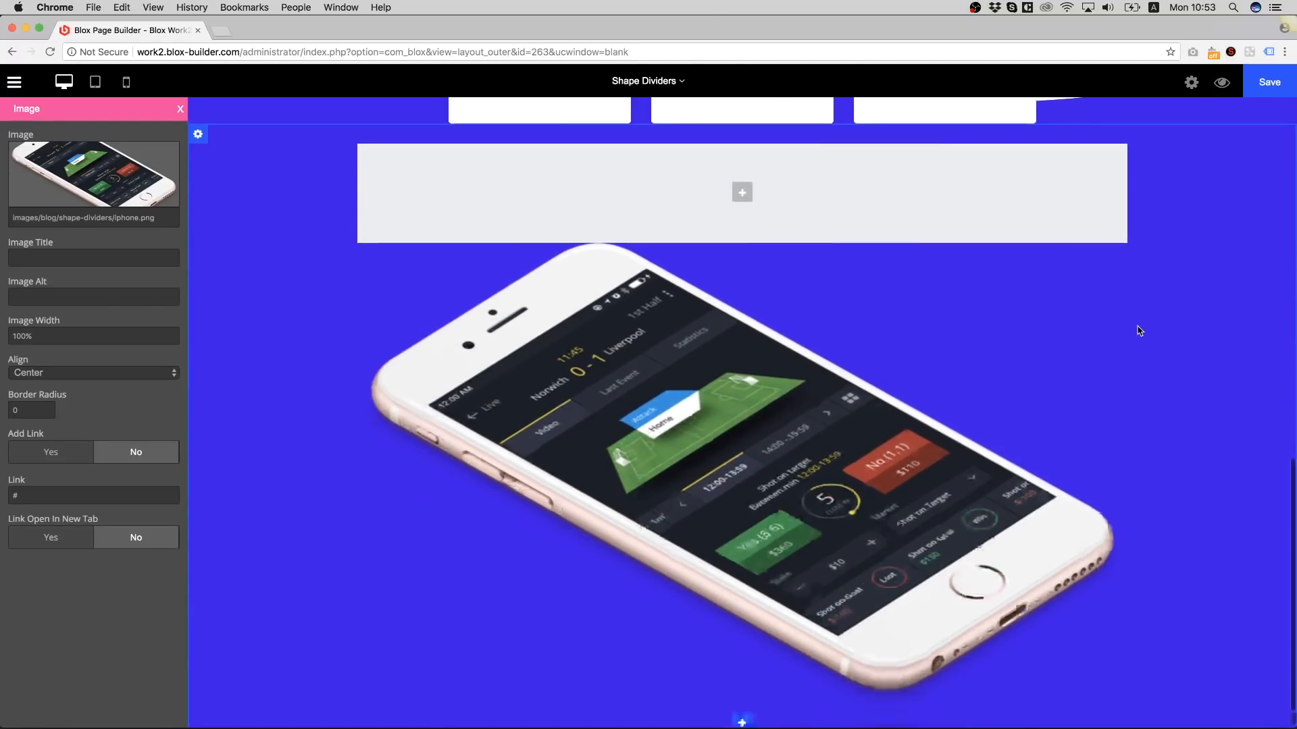
- Split the empty row above the phone into two columns by duplicating its column
{"action": "scroll", "coordinate": [898, 318], "scroll_direction": "up", "scroll_amount": 1}
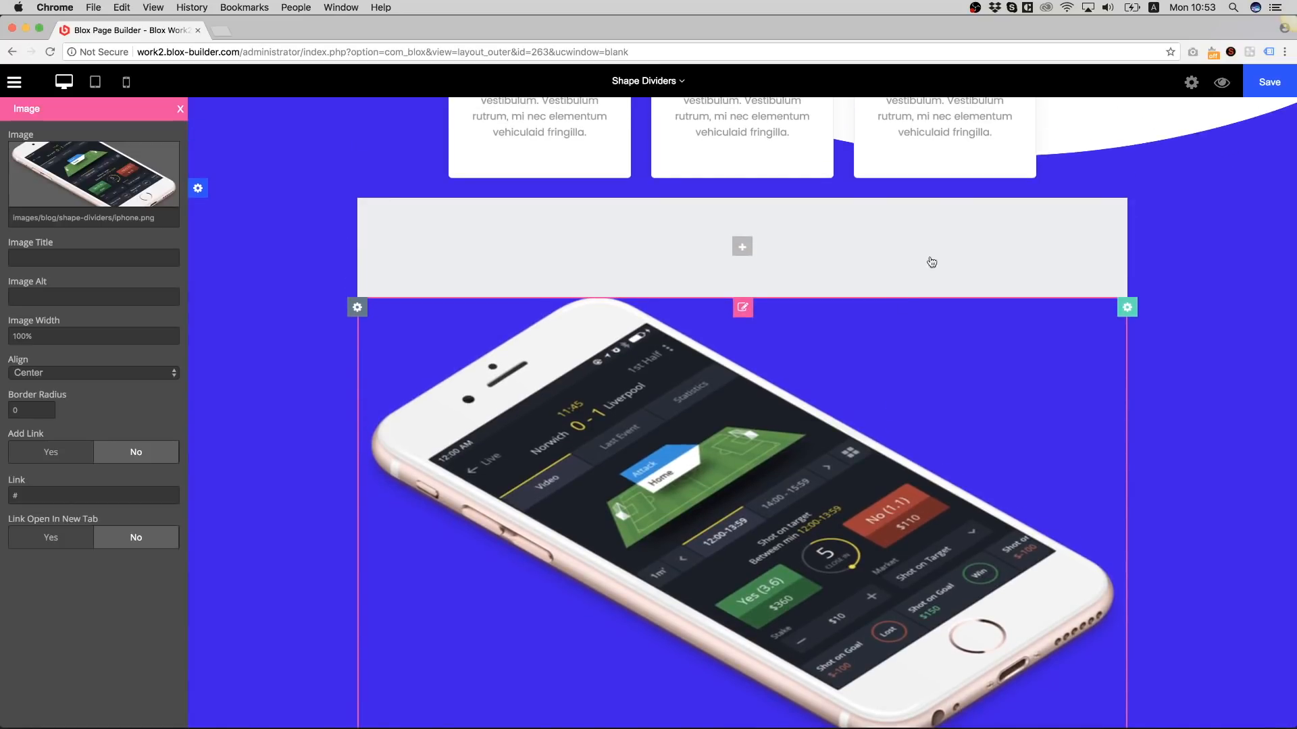
{"action": "mouse_move", "coordinate": [1125, 210]}
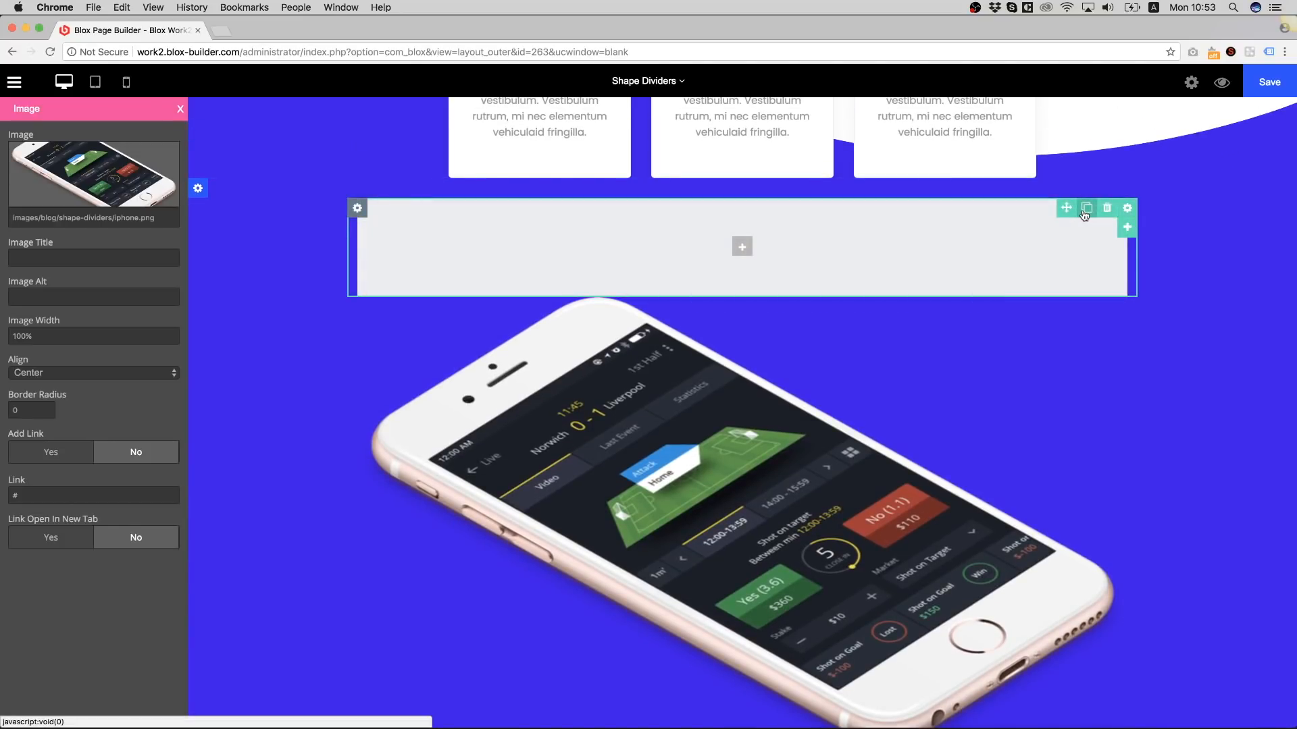
{"action": "left_click", "coordinate": [1086, 210]}
- Add a Title element to the right-hand column above the phone, with a Paragraph element below it
{"action": "left_click", "coordinate": [940, 247]}
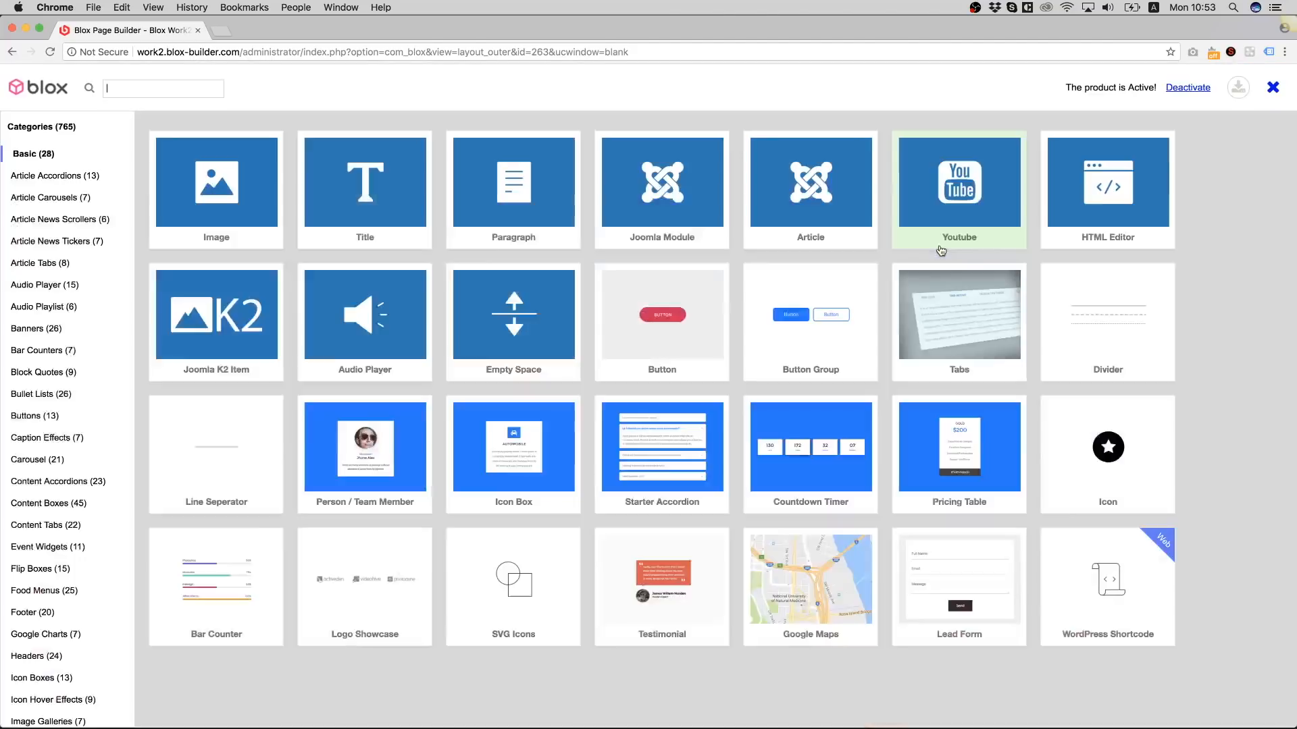
{"action": "left_click", "coordinate": [399, 226]}
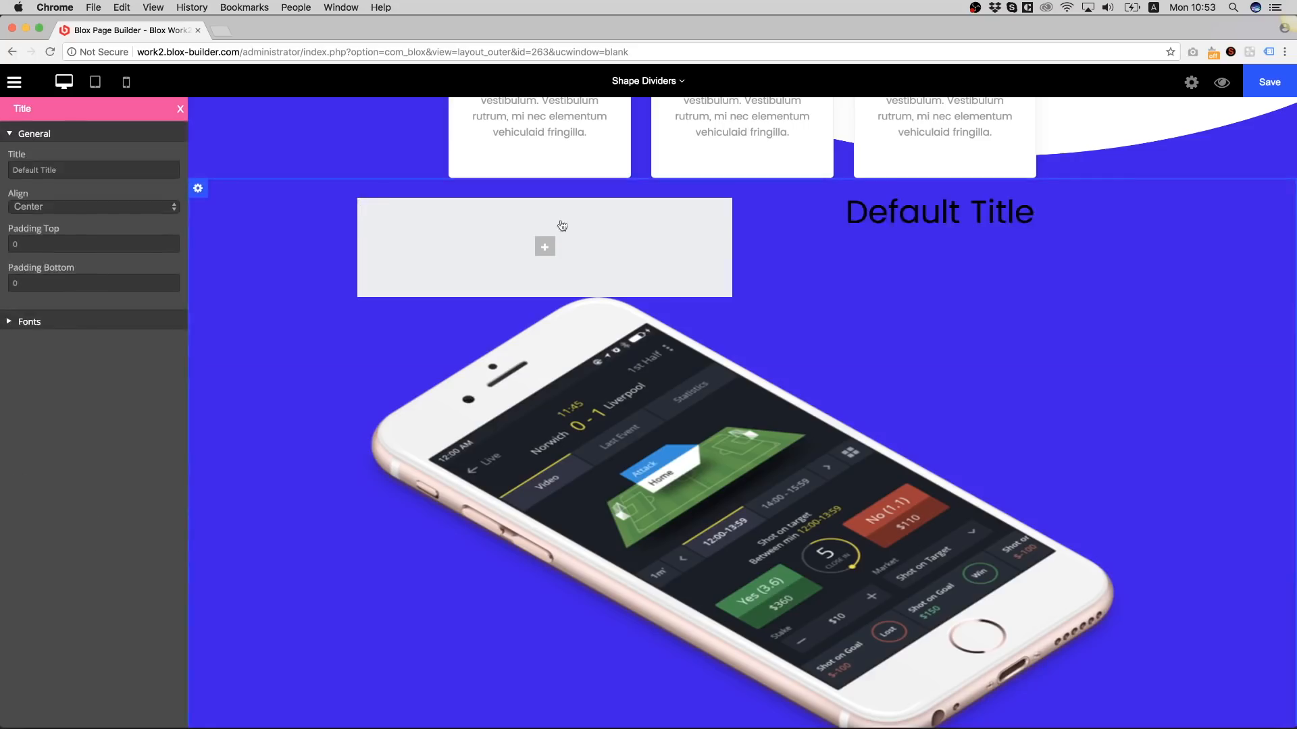
{"action": "left_click", "coordinate": [941, 229]}
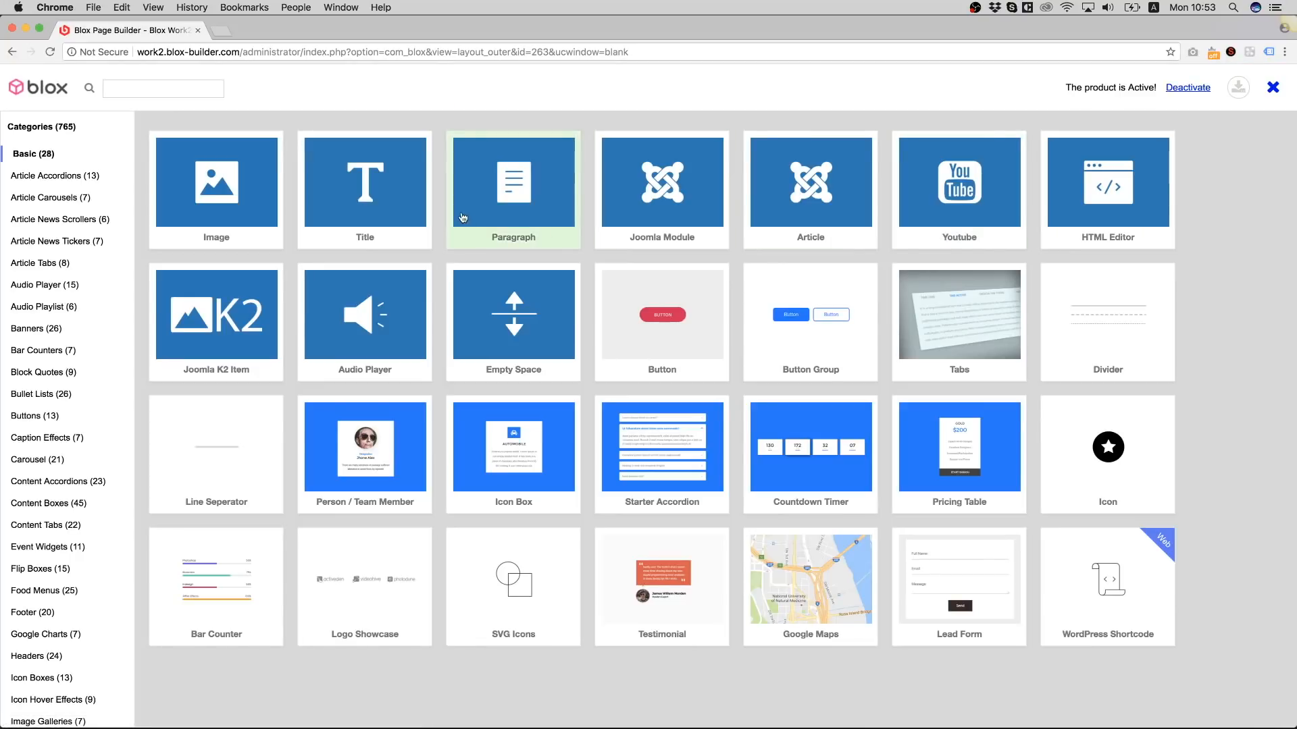
{"action": "left_click", "coordinate": [508, 200]}
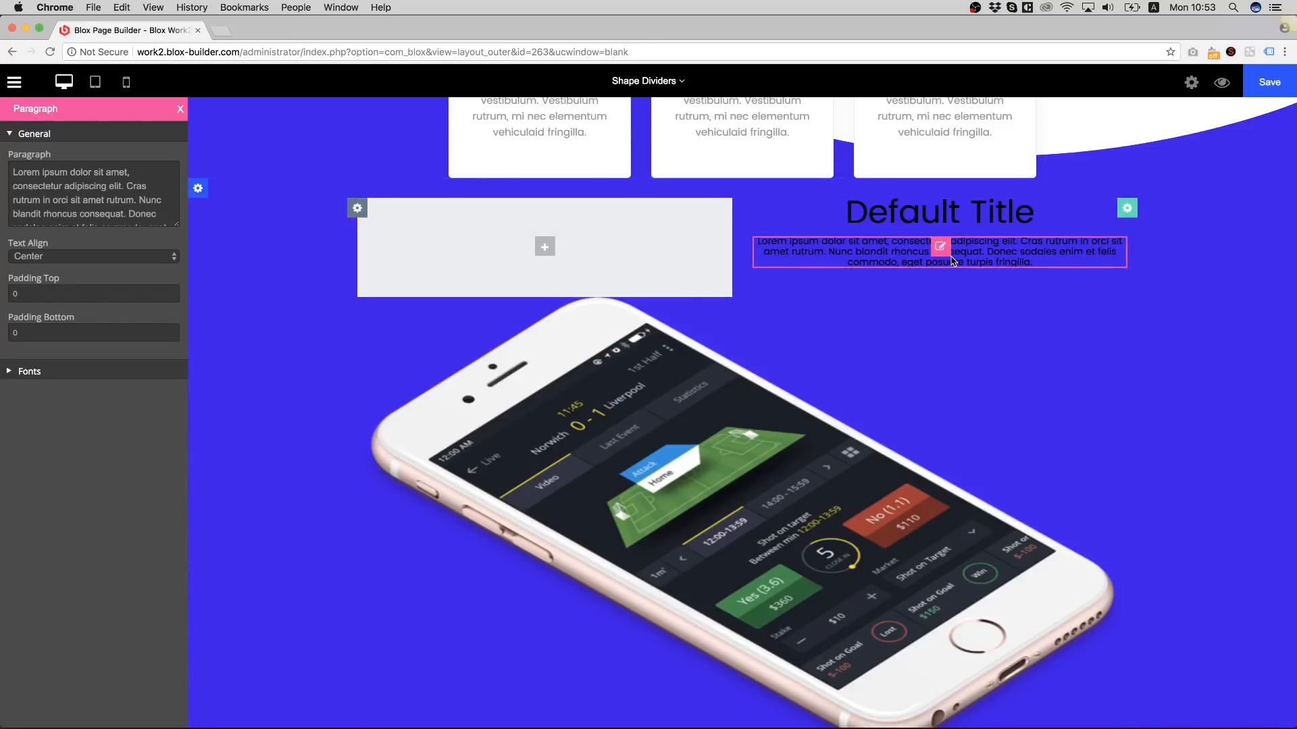
- Duplicate the short line under "Grow Your Business!" and move the copy between the new title and paragraph
{"action": "scroll", "coordinate": [821, 240], "scroll_direction": "up", "scroll_amount": 7}
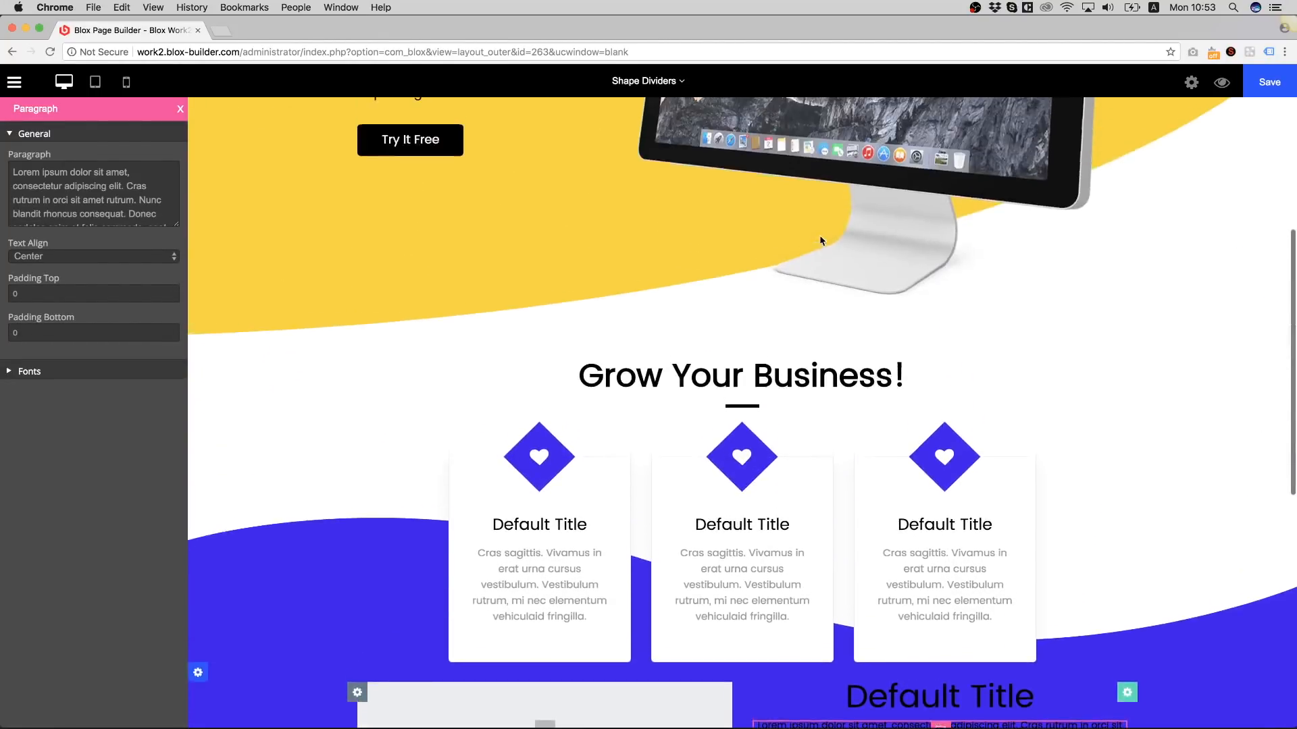
{"action": "scroll", "coordinate": [813, 293], "scroll_direction": "down", "scroll_amount": 3}
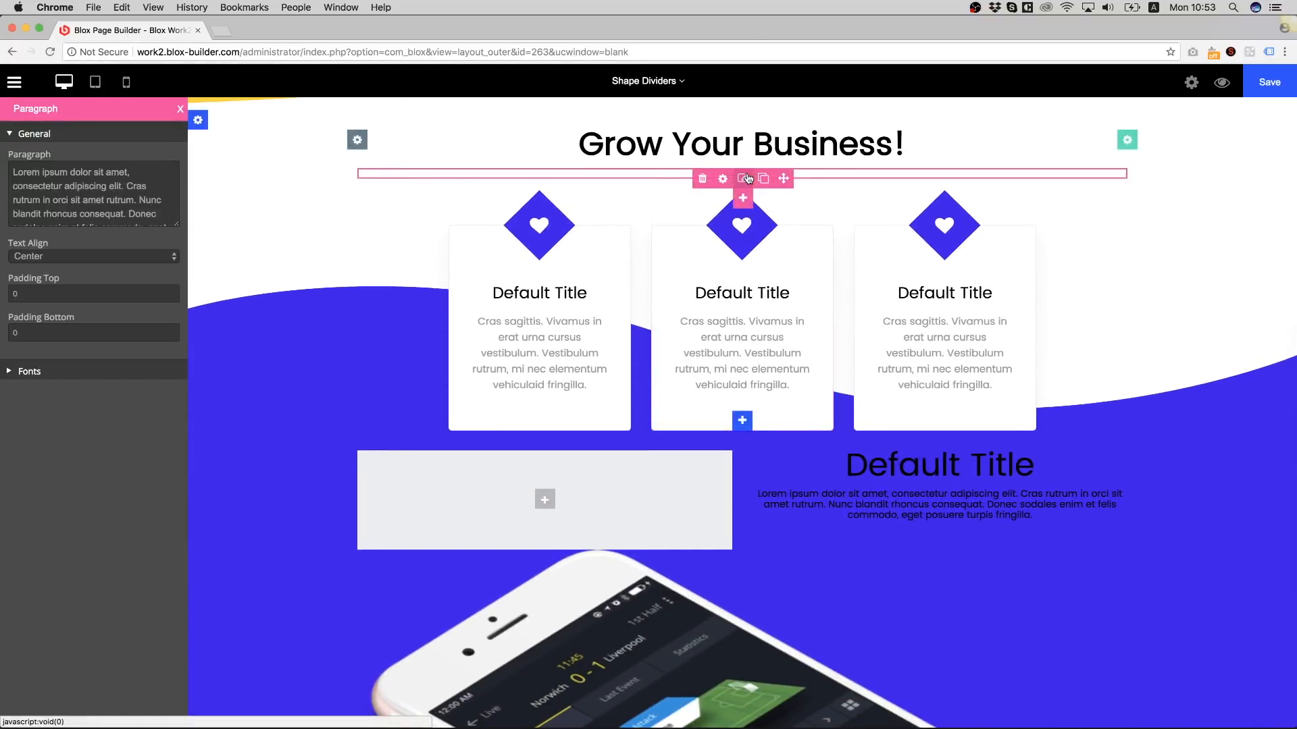
{"action": "left_click", "coordinate": [763, 179]}
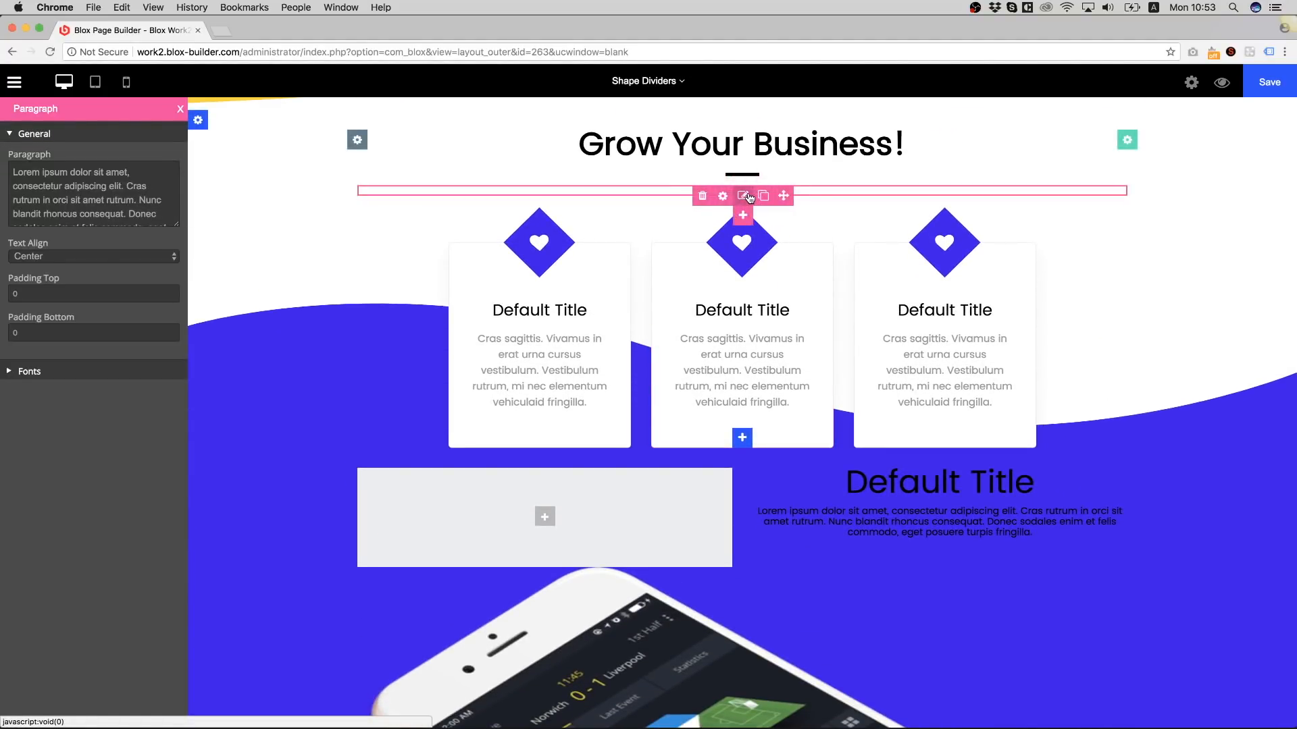
{"action": "left_click_drag", "start_coordinate": [783, 196], "coordinate": [946, 496]}
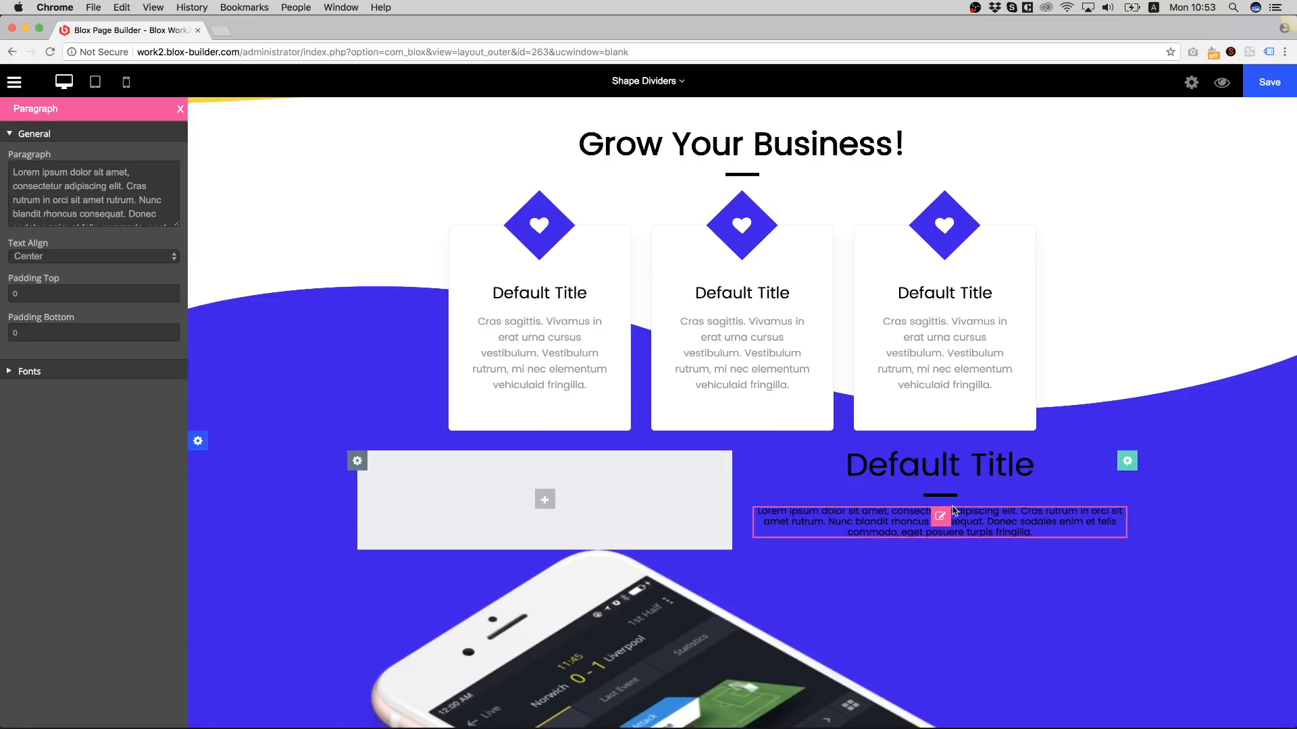
- Fill the empty left-hand column above the phone with an Empty Space element
{"action": "scroll", "coordinate": [743, 419], "scroll_direction": "down", "scroll_amount": 2}
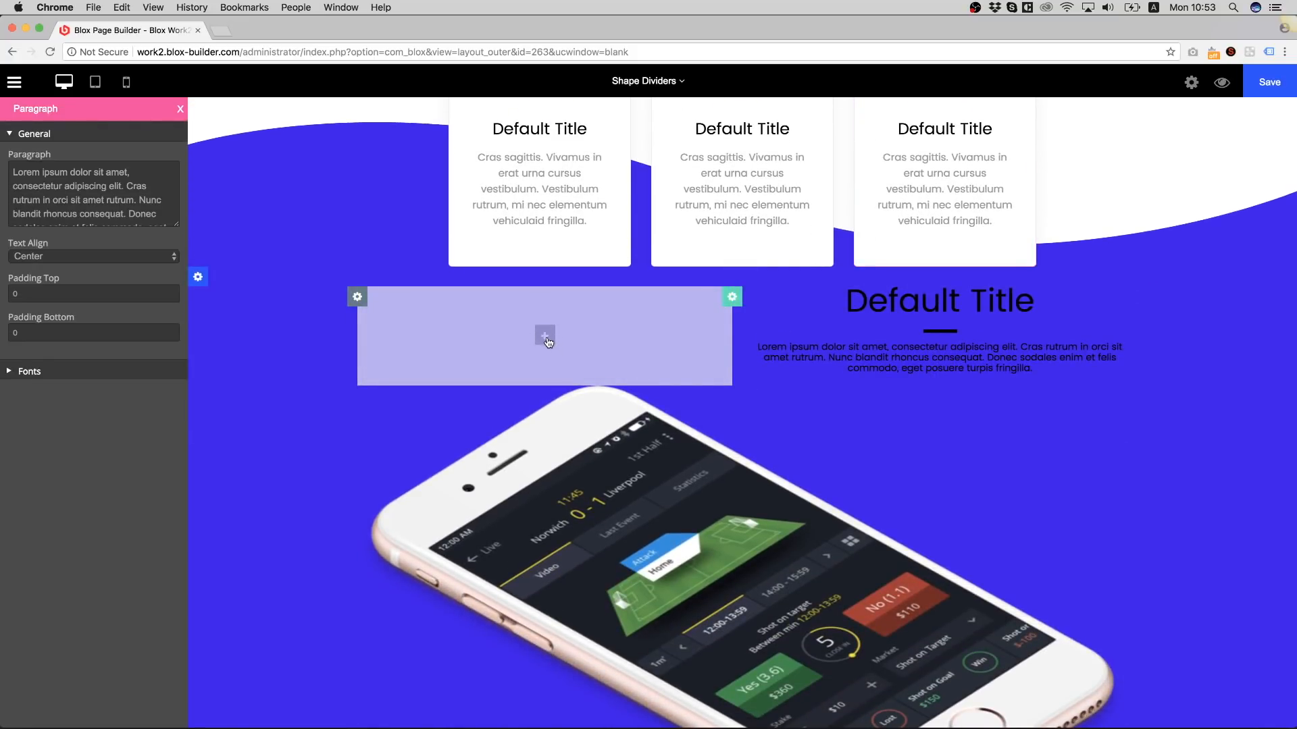
{"action": "left_click", "coordinate": [545, 337]}
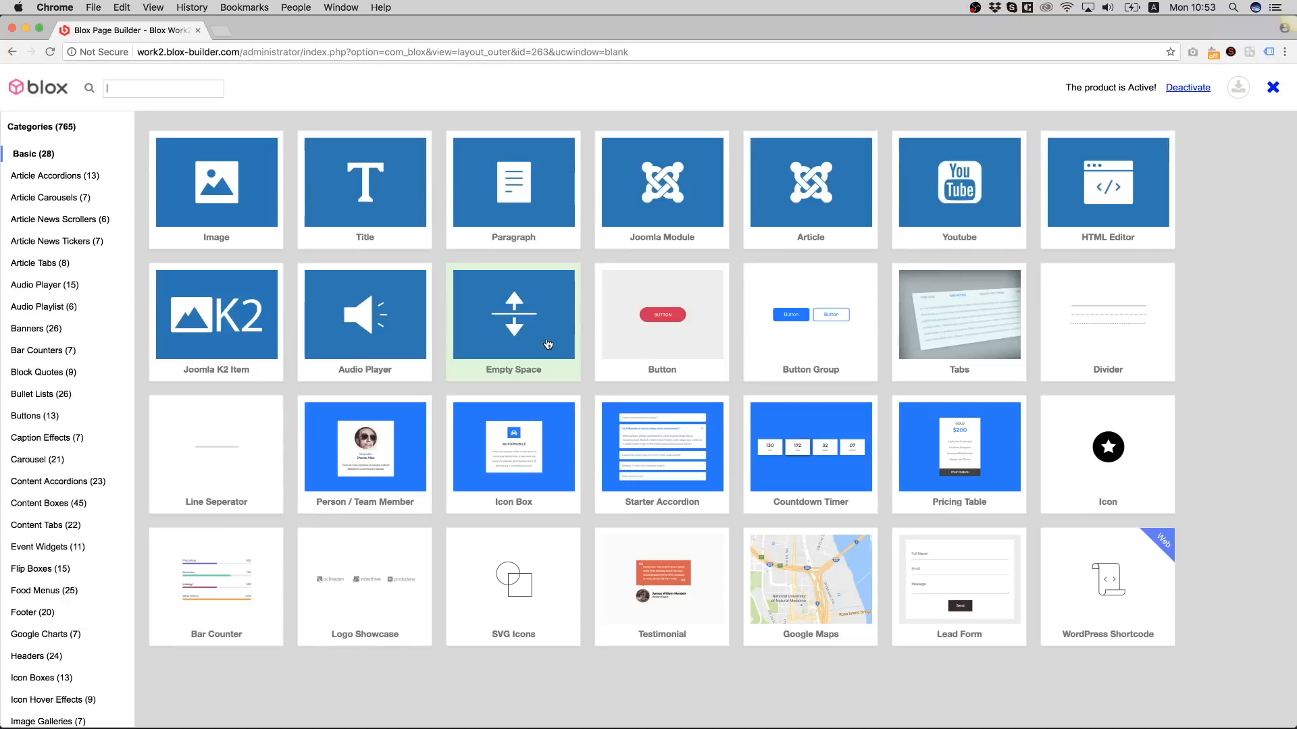
{"action": "left_click", "coordinate": [514, 314]}
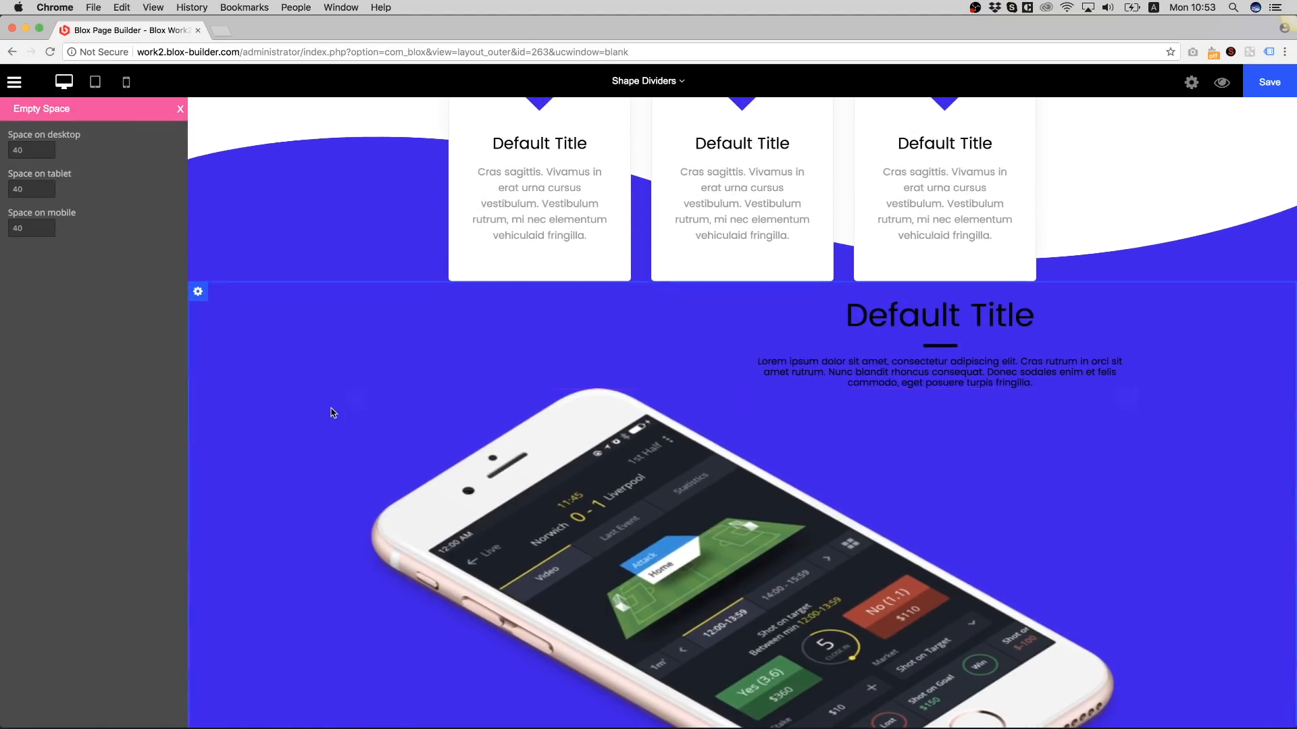
- Set the top padding of Section 3, the blue-violet phone section, to 120
{"action": "left_click", "coordinate": [199, 291]}
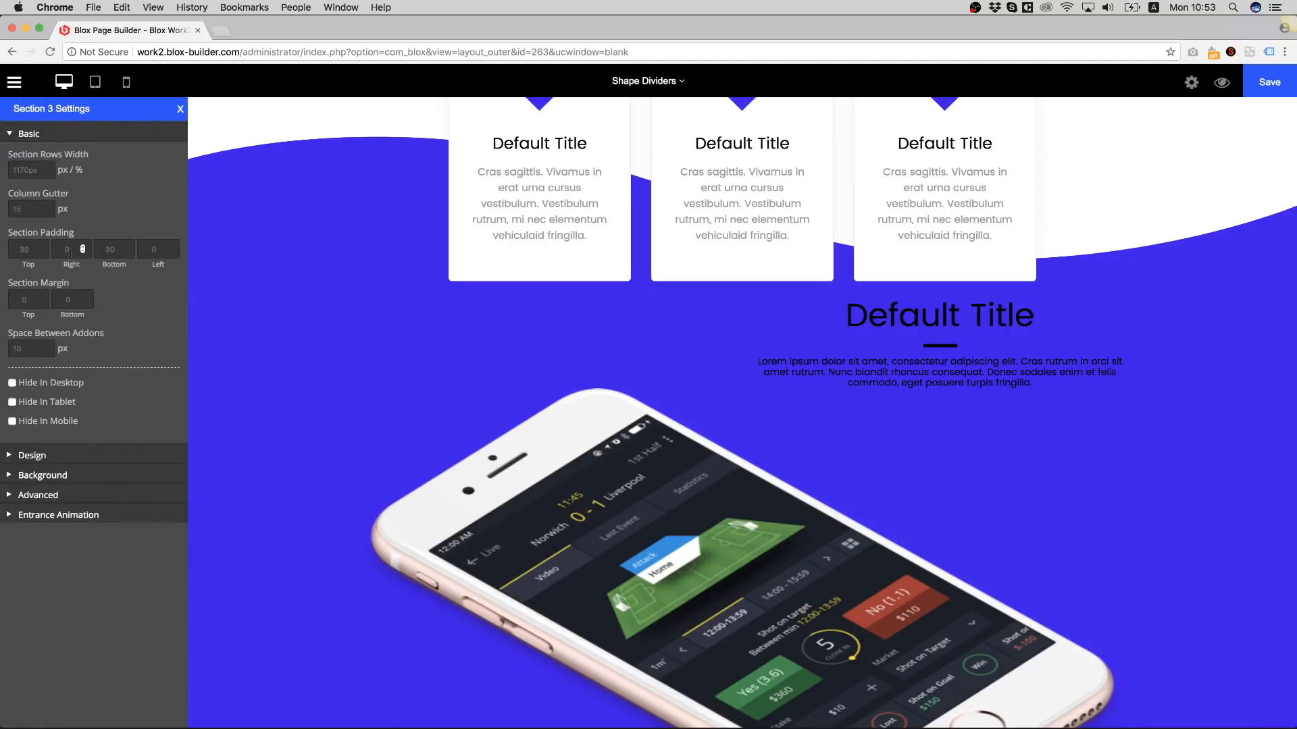
{"action": "left_click", "coordinate": [26, 250]}
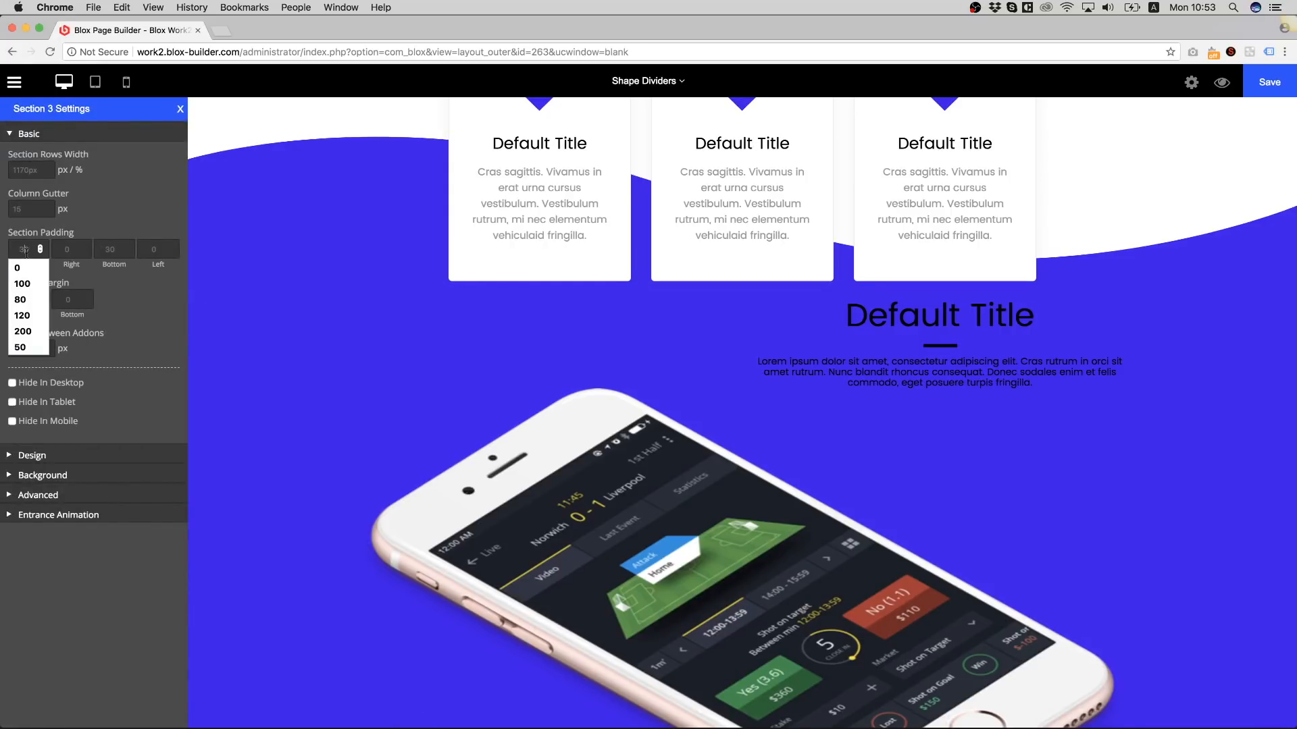
{"action": "type", "text": "120"}
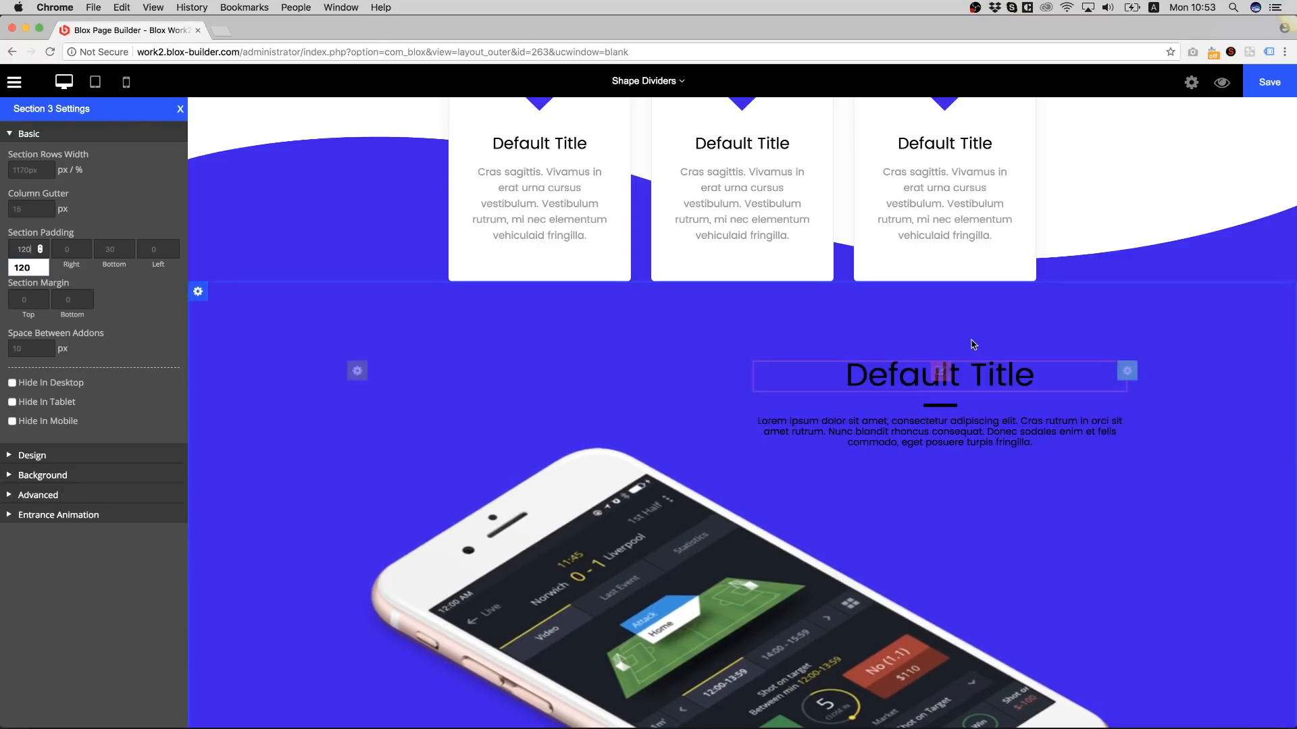
- Set the font colour of the title above the phone to white, #ffffff, and its font weight to Bold
{"action": "scroll", "coordinate": [974, 346], "scroll_direction": "down", "scroll_amount": 5}
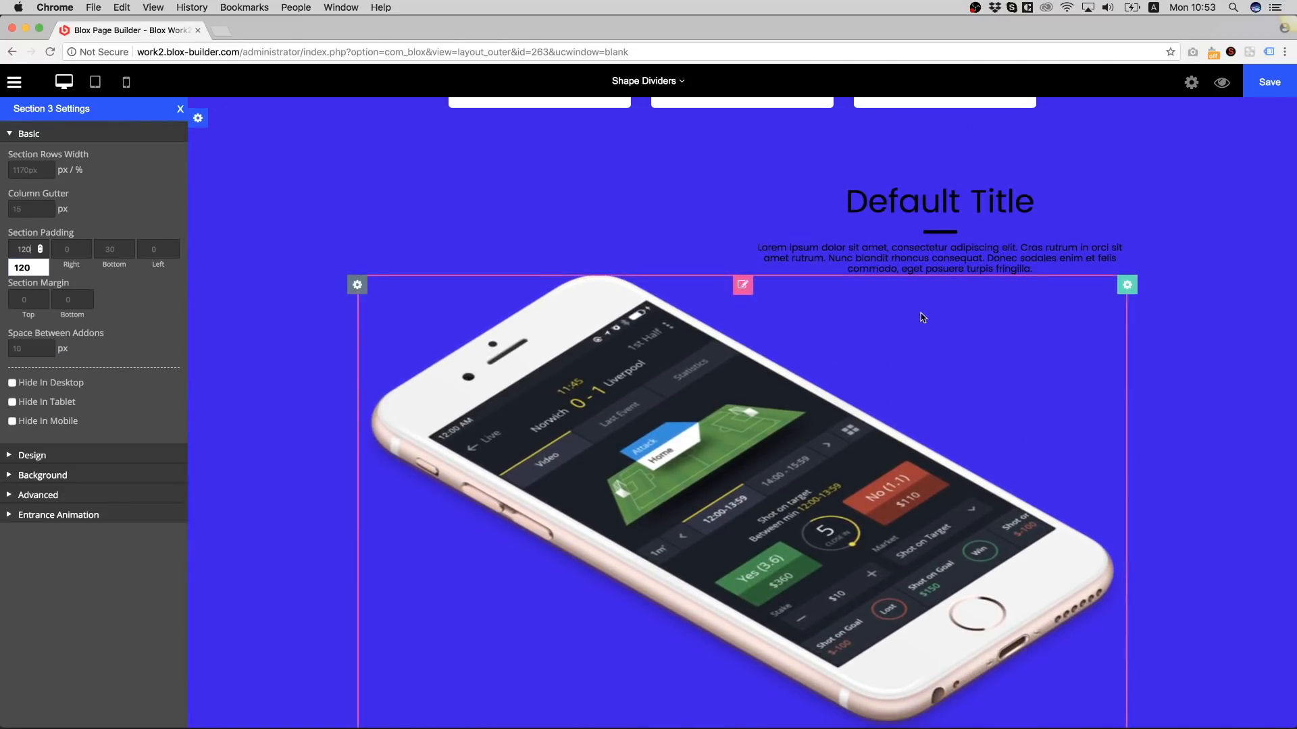
{"action": "mouse_move", "coordinate": [940, 215]}
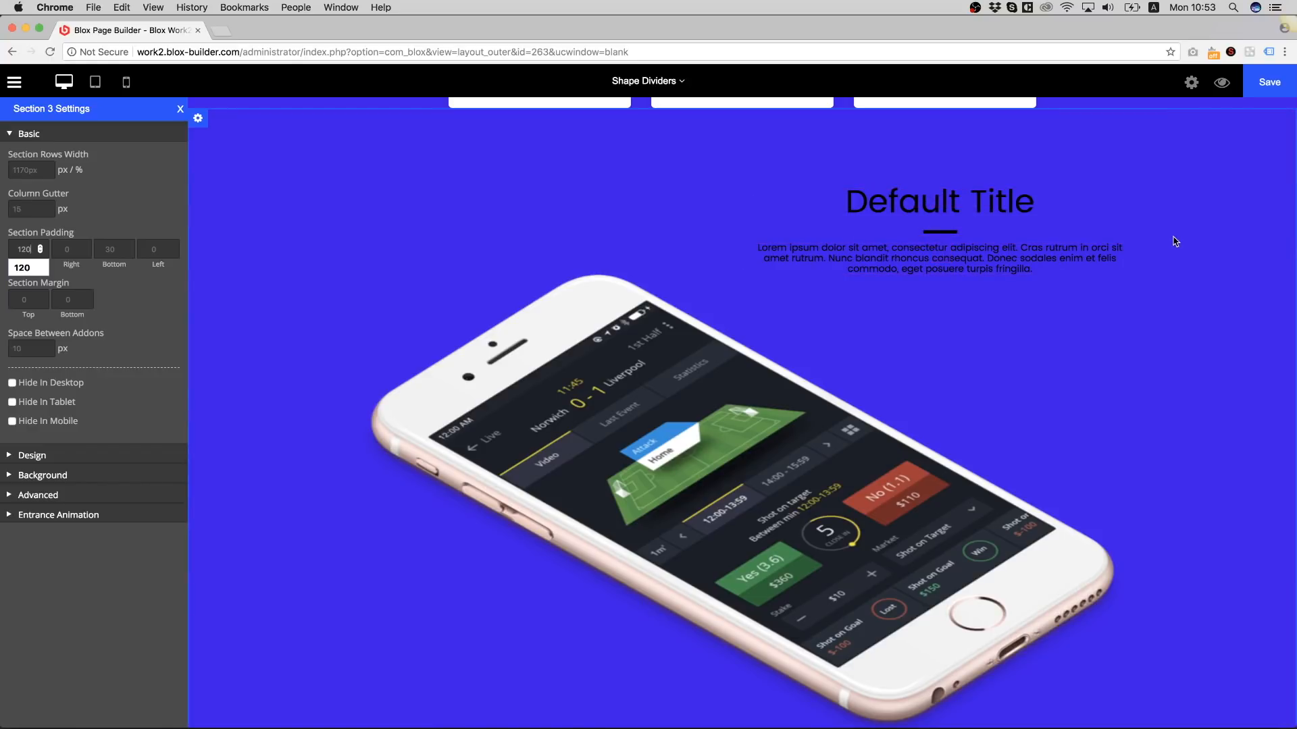
{"action": "left_click", "coordinate": [941, 200]}
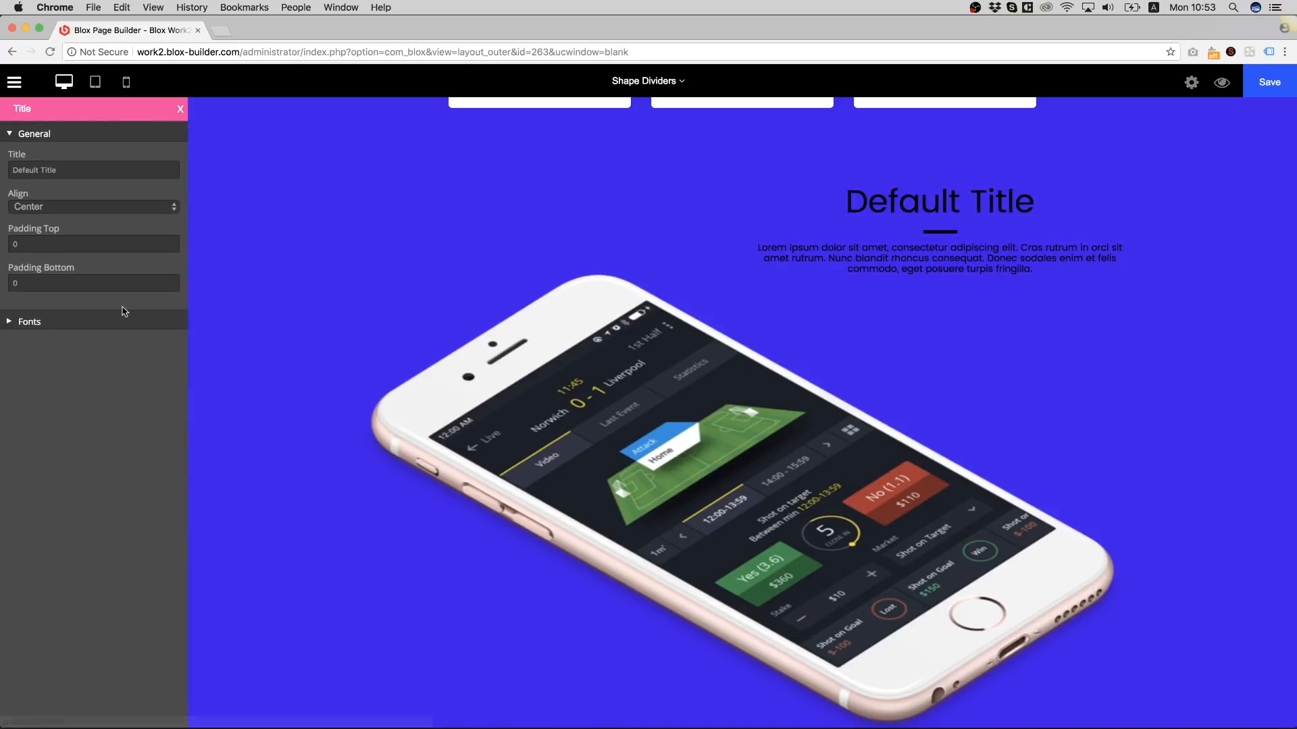
{"action": "left_click", "coordinate": [91, 322]}
{"action": "left_click", "coordinate": [135, 430]}
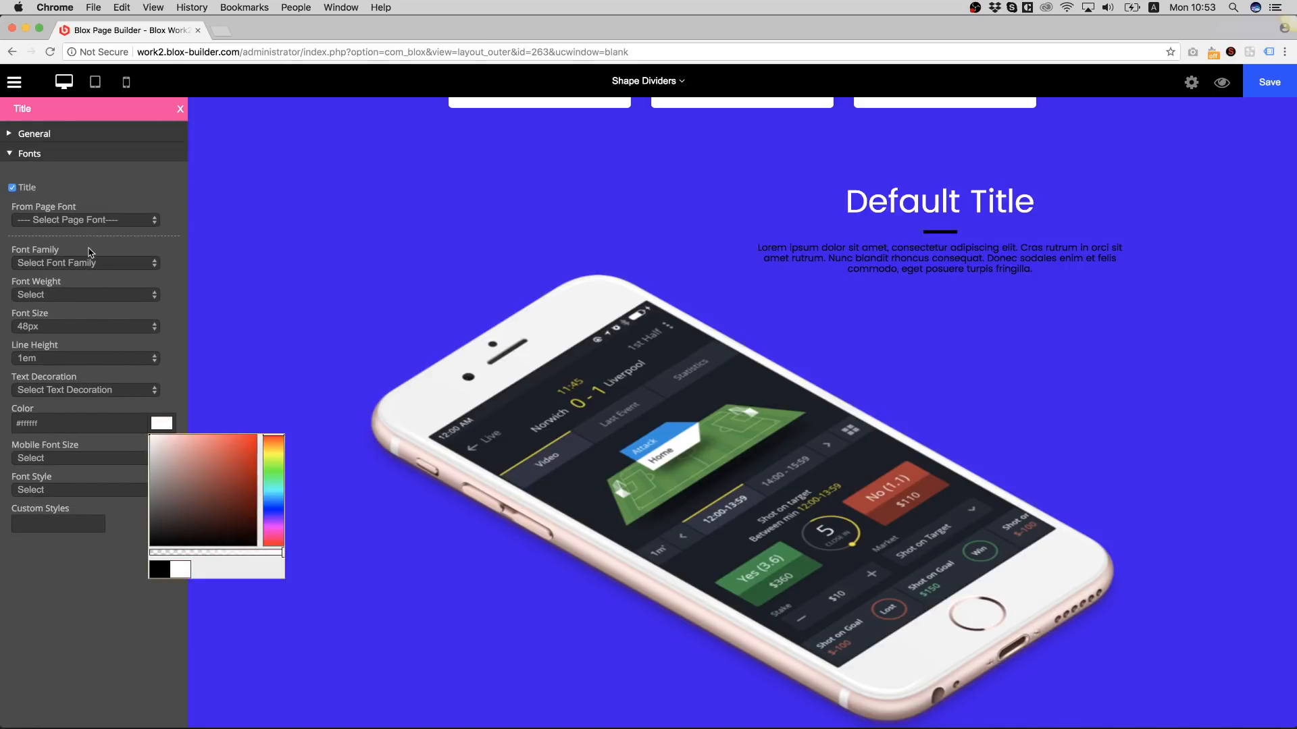
{"action": "left_click", "coordinate": [57, 298]}
{"action": "left_click", "coordinate": [59, 306]}
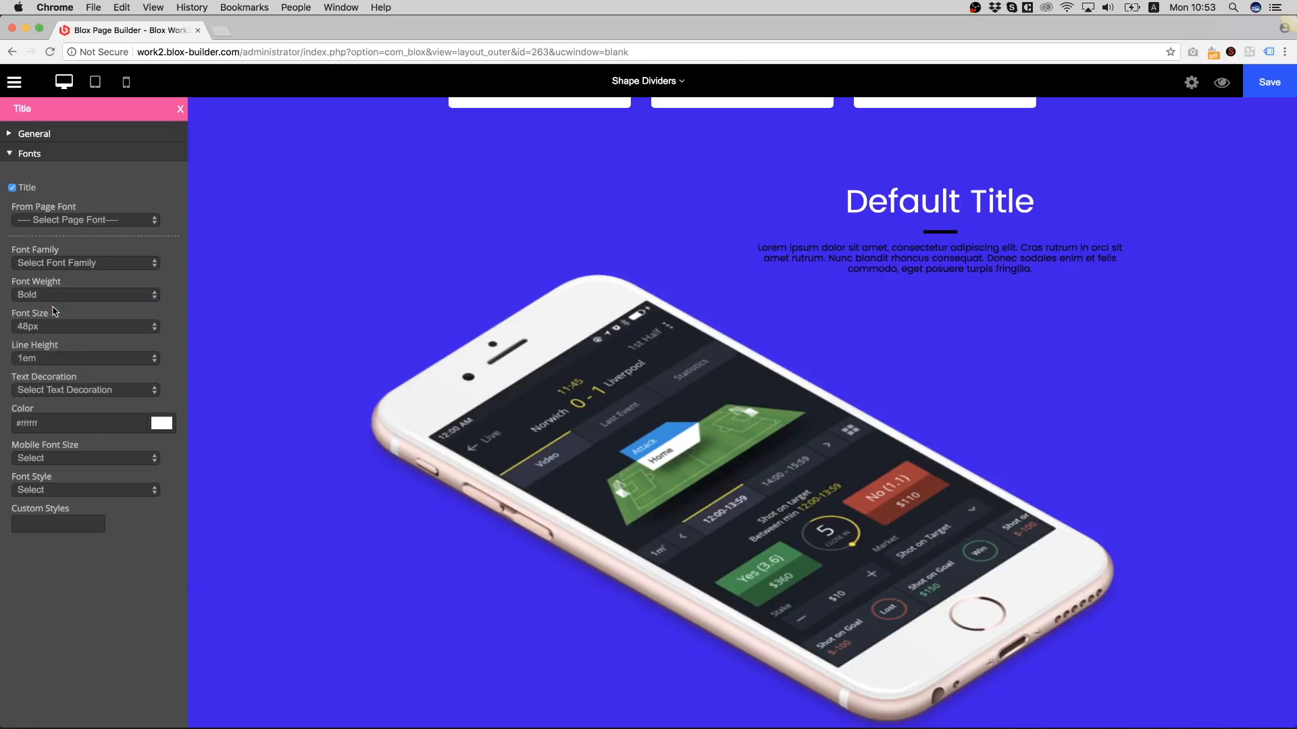
- Align the white title above the phone to the right
{"action": "left_click", "coordinate": [32, 135]}
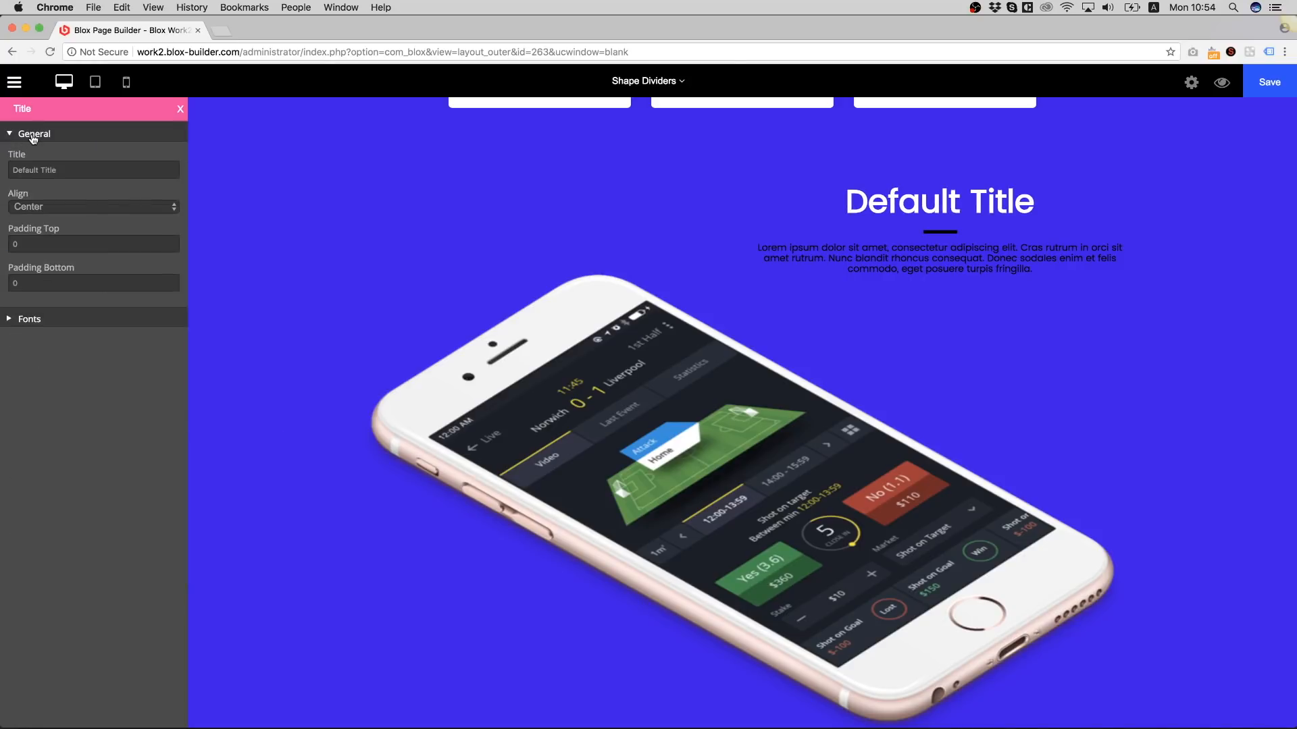
{"action": "left_click", "coordinate": [54, 208]}
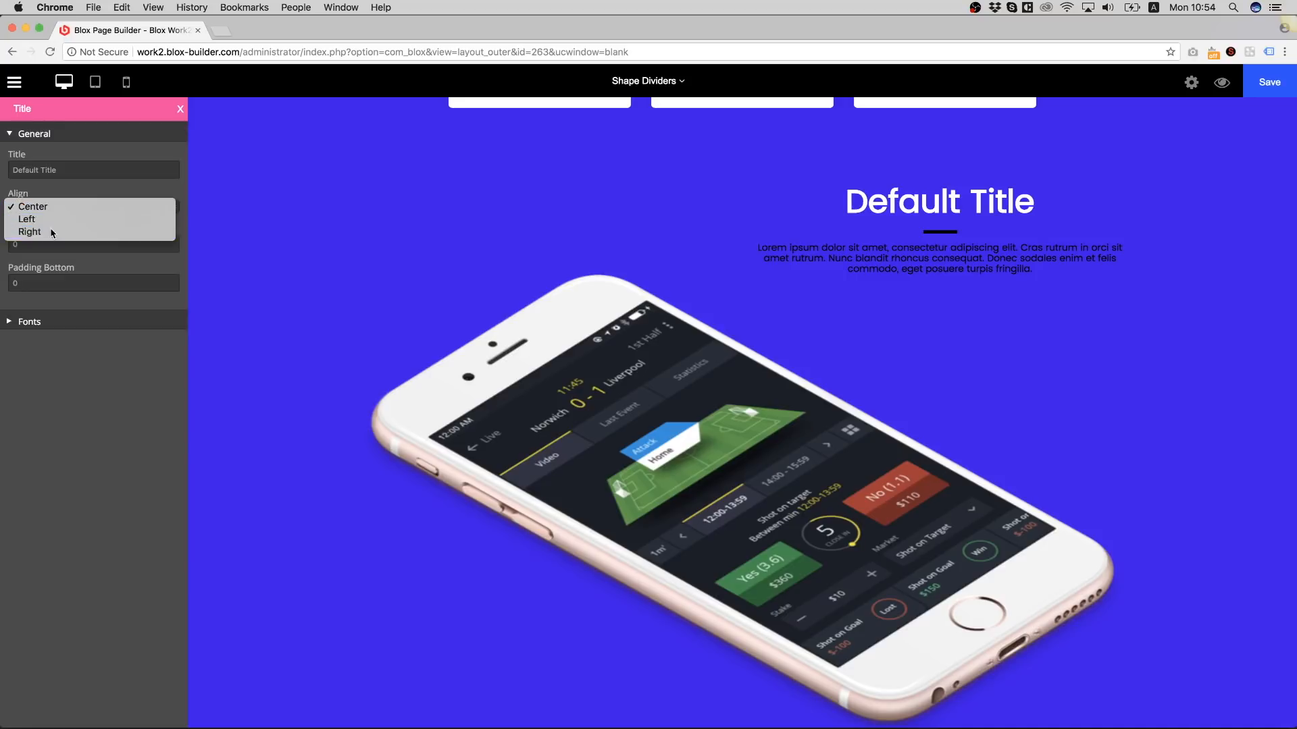
{"action": "left_click", "coordinate": [53, 232]}
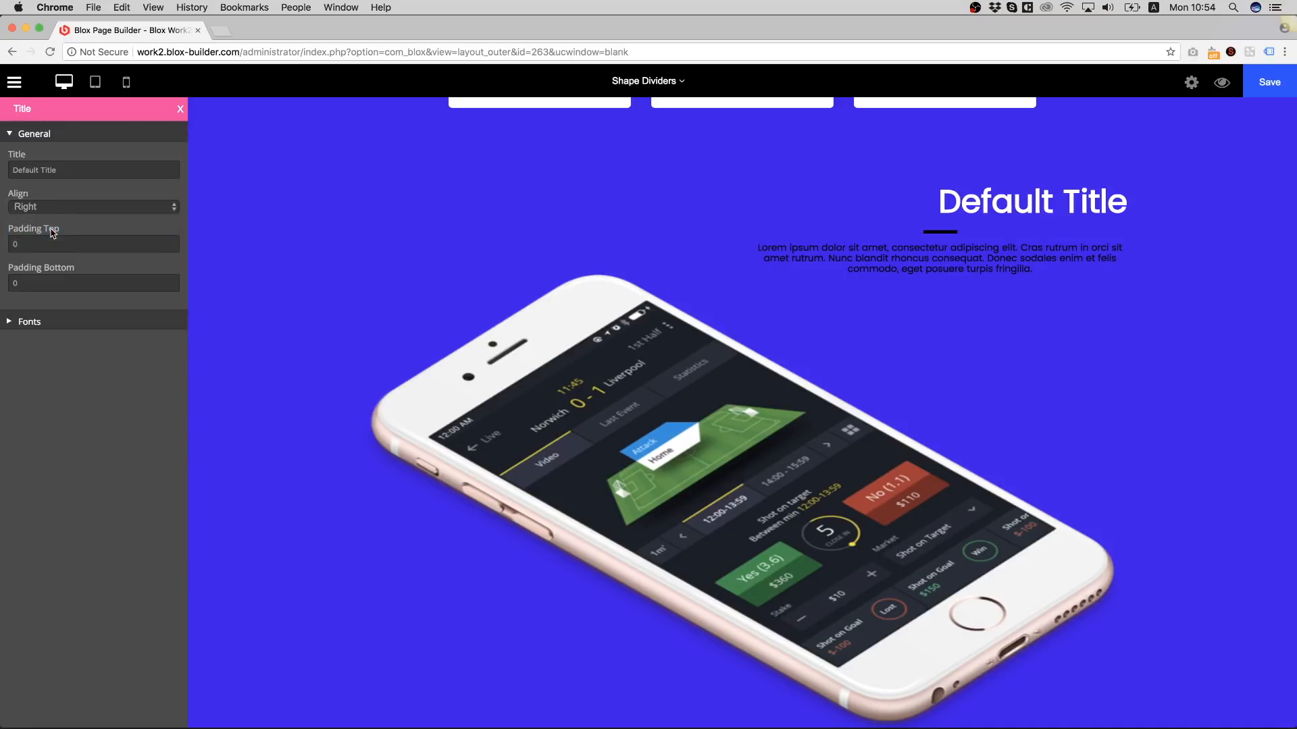
- Set the short line separator under the title above the phone to white, #ffffff, and align it right
{"action": "left_click", "coordinate": [939, 232]}
{"action": "left_click", "coordinate": [166, 231]}
{"action": "left_click_drag", "start_coordinate": [180, 269], "coordinate": [143, 245]}
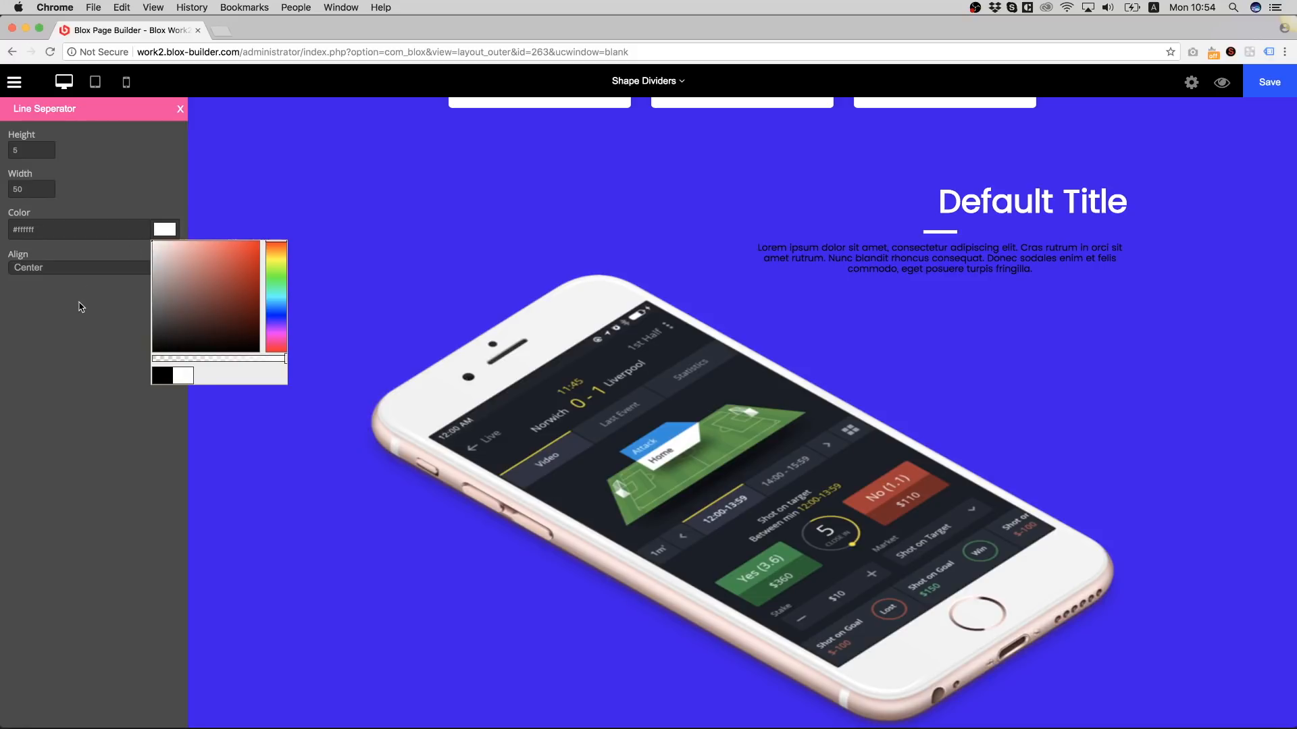
{"action": "left_click", "coordinate": [80, 268]}
{"action": "left_click", "coordinate": [65, 293]}
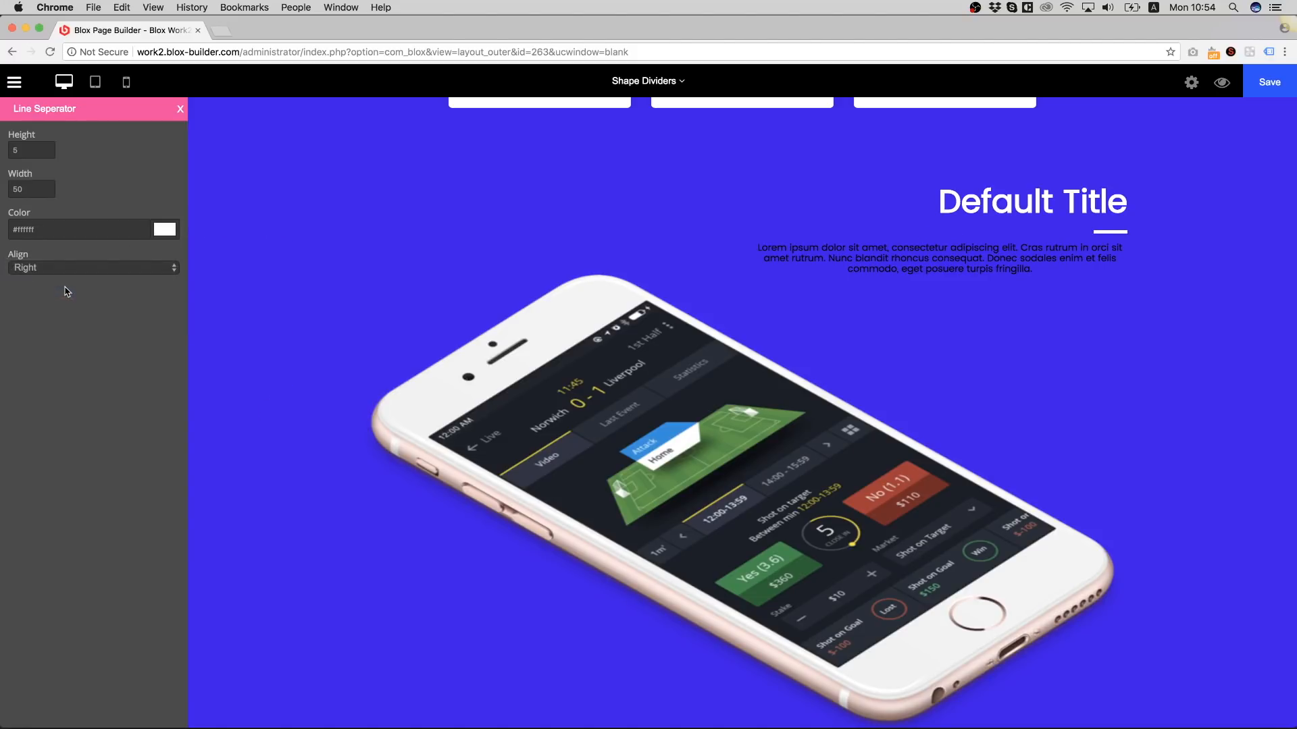
- Align the paragraph above the phone to the right and set its font colour to white, #ffffff
{"action": "left_click", "coordinate": [934, 254]}
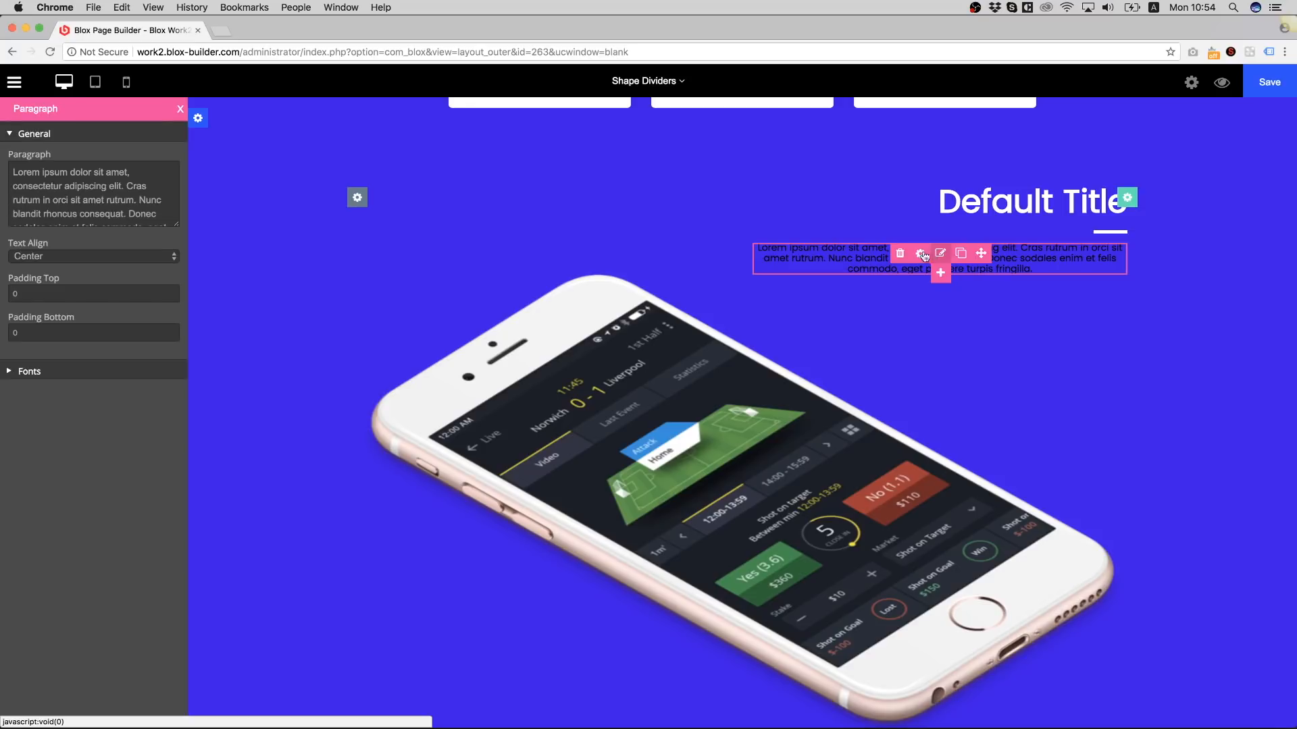
{"action": "left_click", "coordinate": [27, 260]}
{"action": "left_click", "coordinate": [30, 277]}
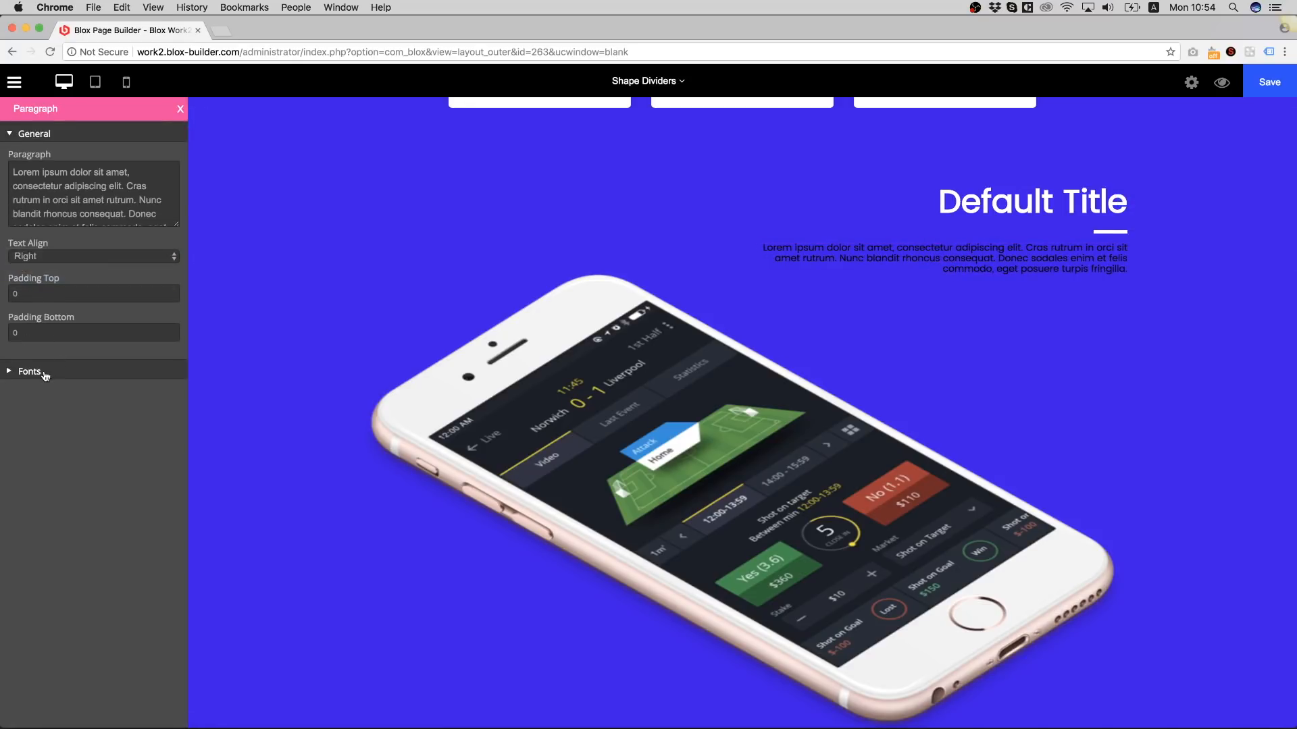
{"action": "left_click", "coordinate": [31, 372]}
{"action": "left_click", "coordinate": [13, 187]}
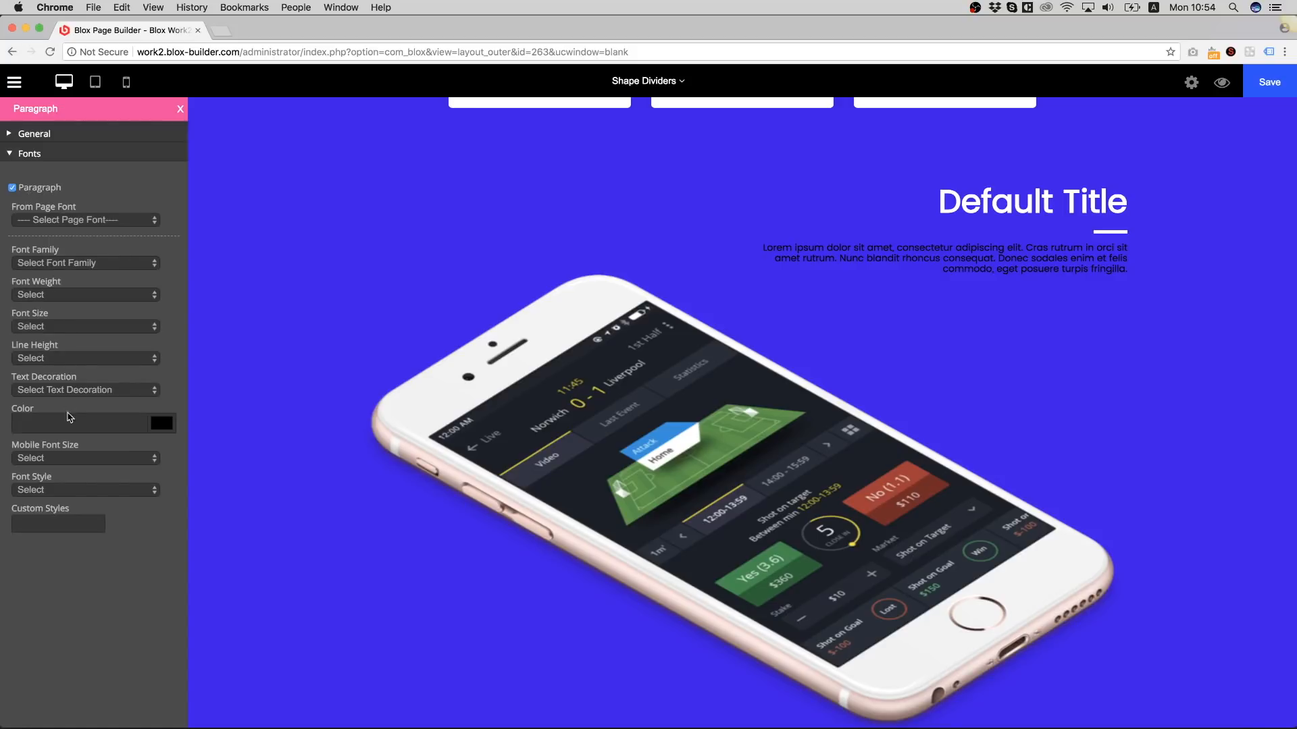
{"action": "left_click", "coordinate": [170, 430]}
{"action": "left_click_drag", "start_coordinate": [157, 440], "coordinate": [131, 431]}
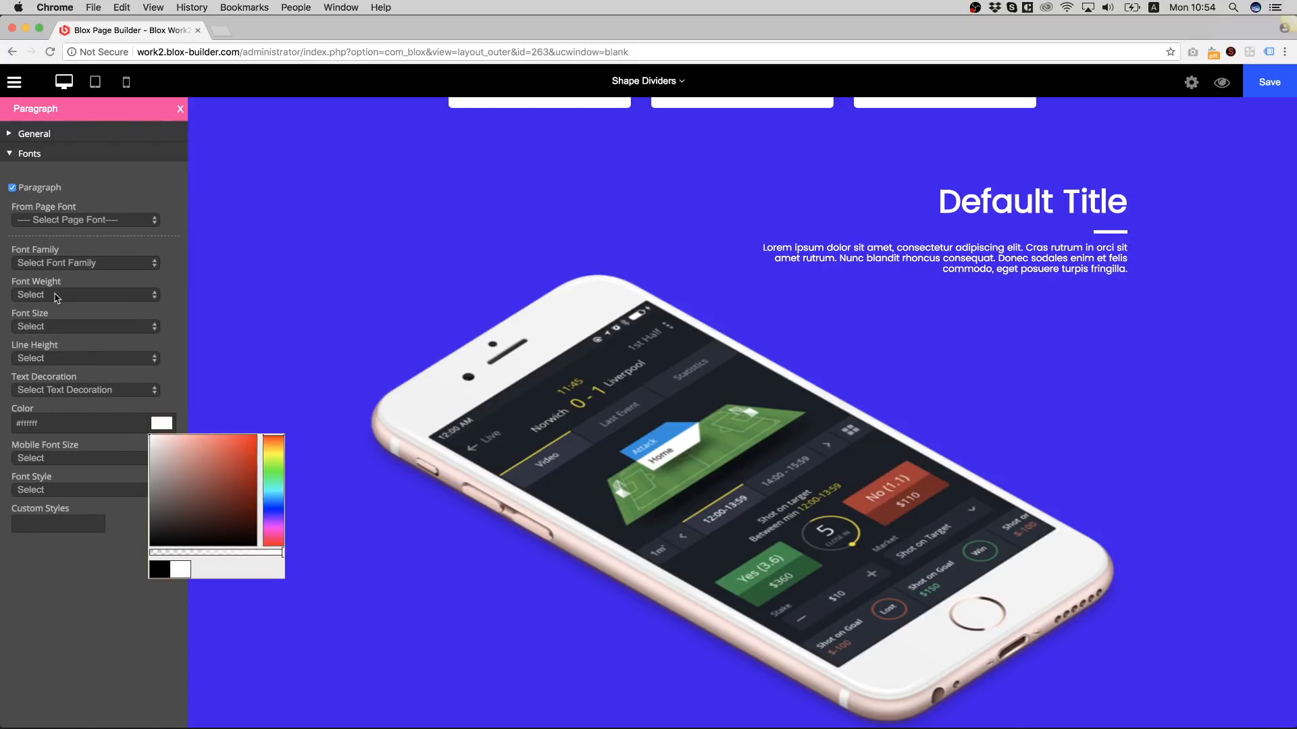
- Set the paragraph's font size to 18px and its line height to 1.5em
{"action": "left_click", "coordinate": [55, 326]}
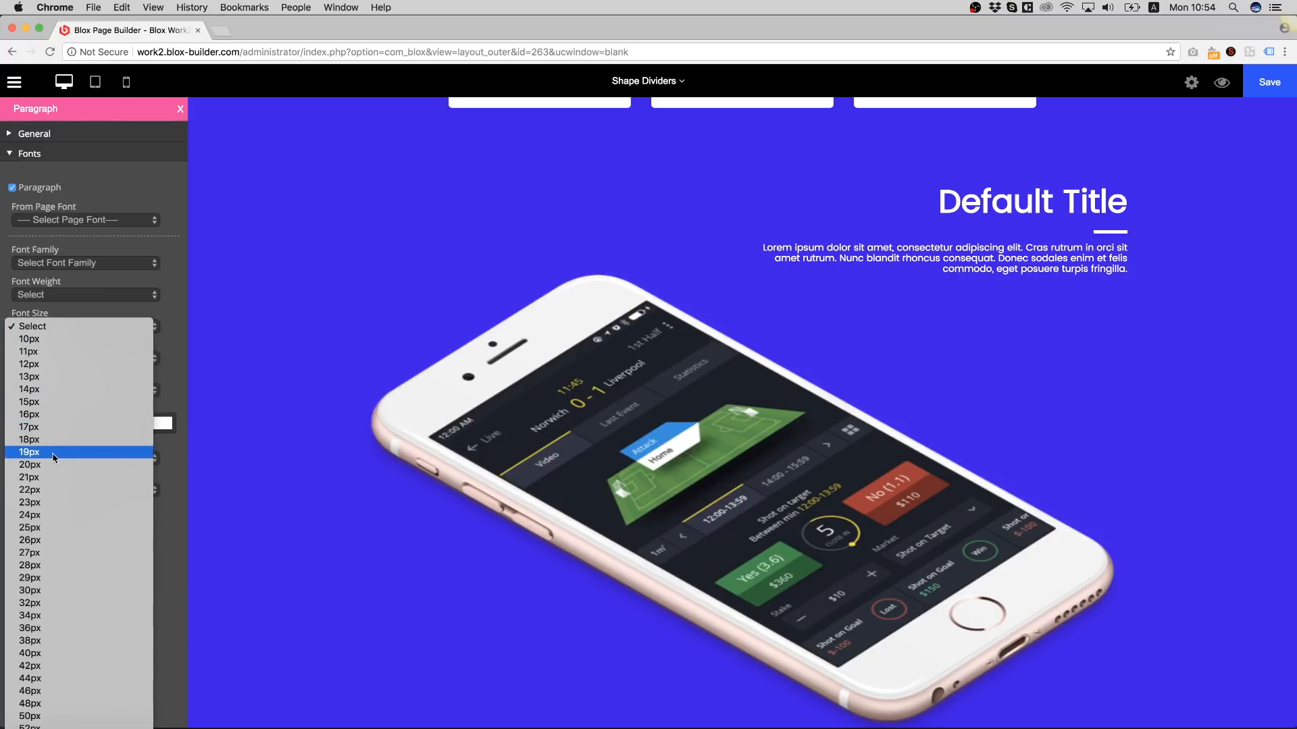
{"action": "left_click", "coordinate": [30, 439]}
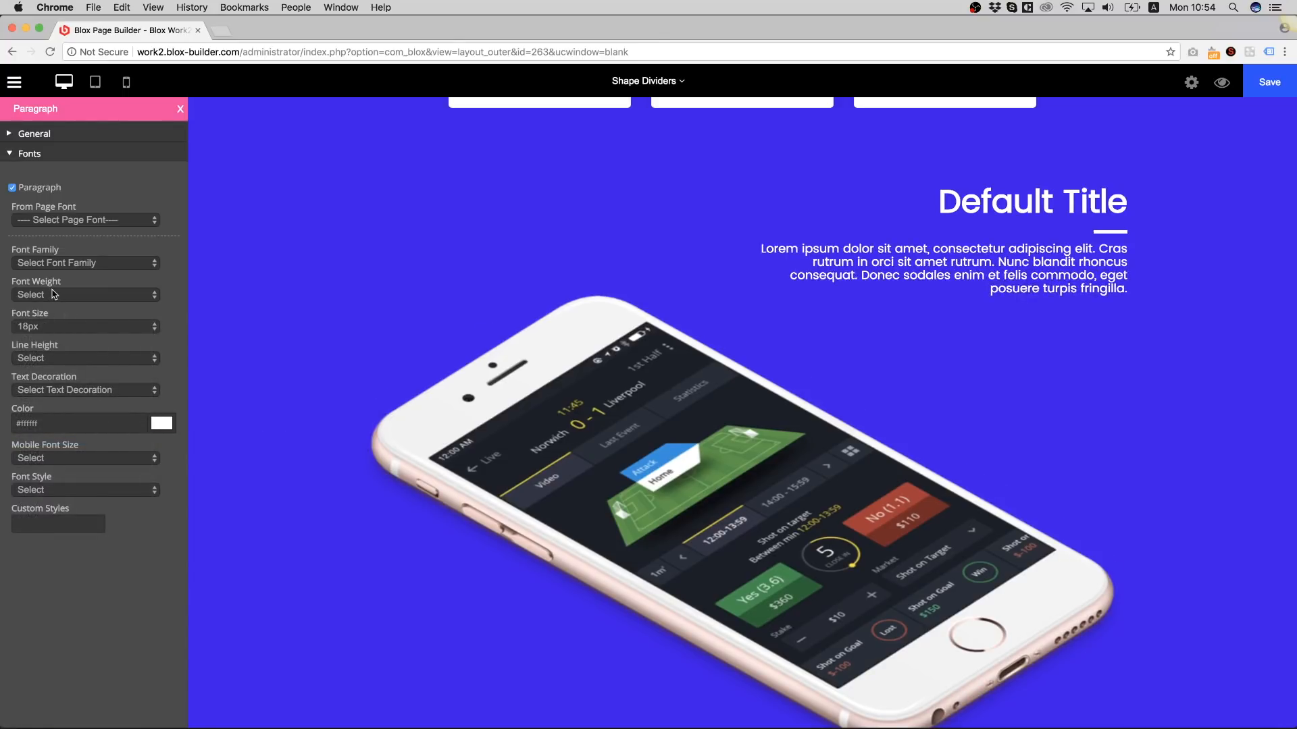
{"action": "left_click", "coordinate": [55, 357]}
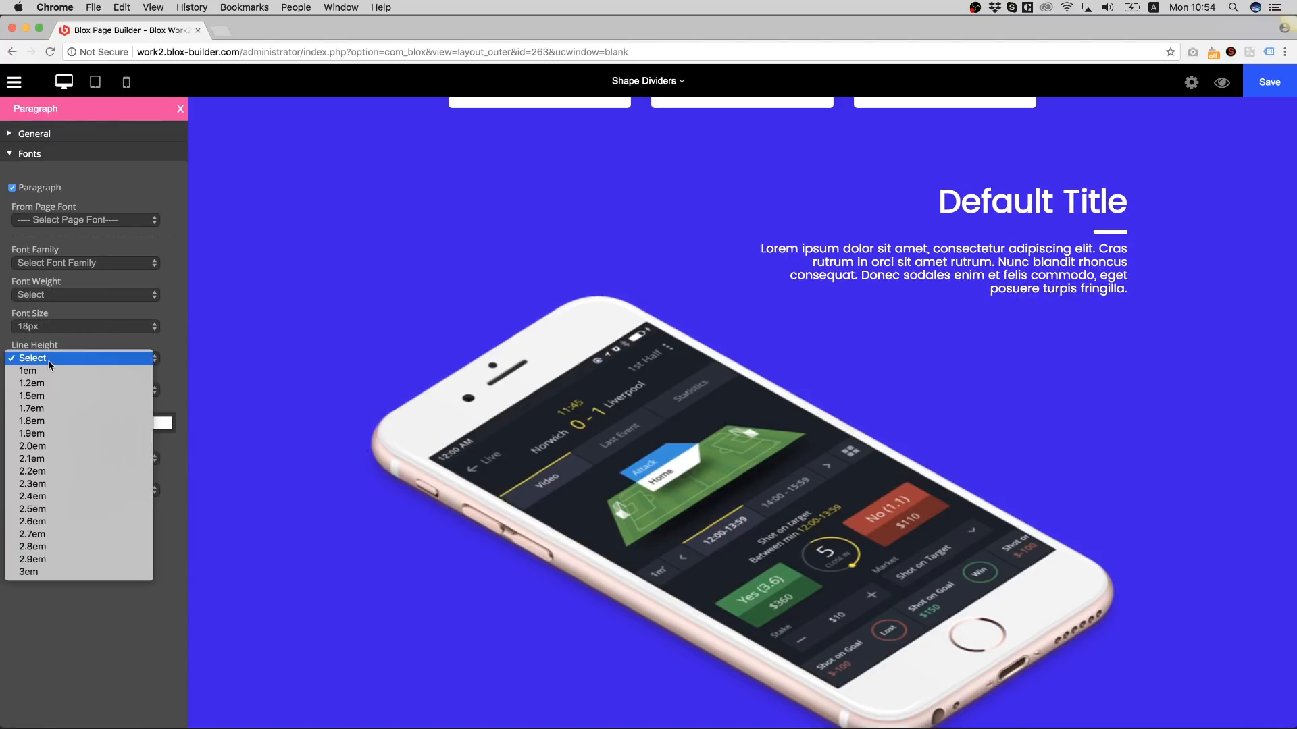
{"action": "left_click", "coordinate": [46, 402]}
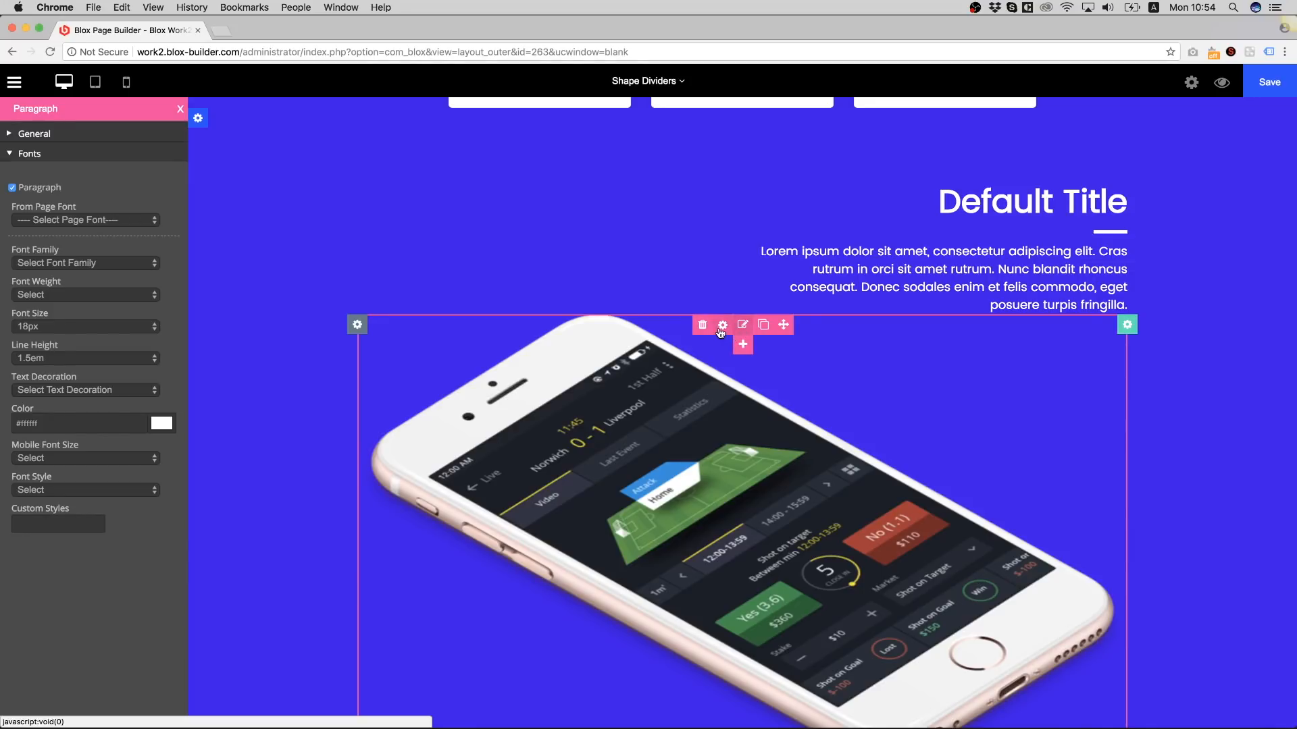
- Move the phone image up beside the text by setting its addon container's top margin to -171
{"action": "left_click", "coordinate": [723, 328]}
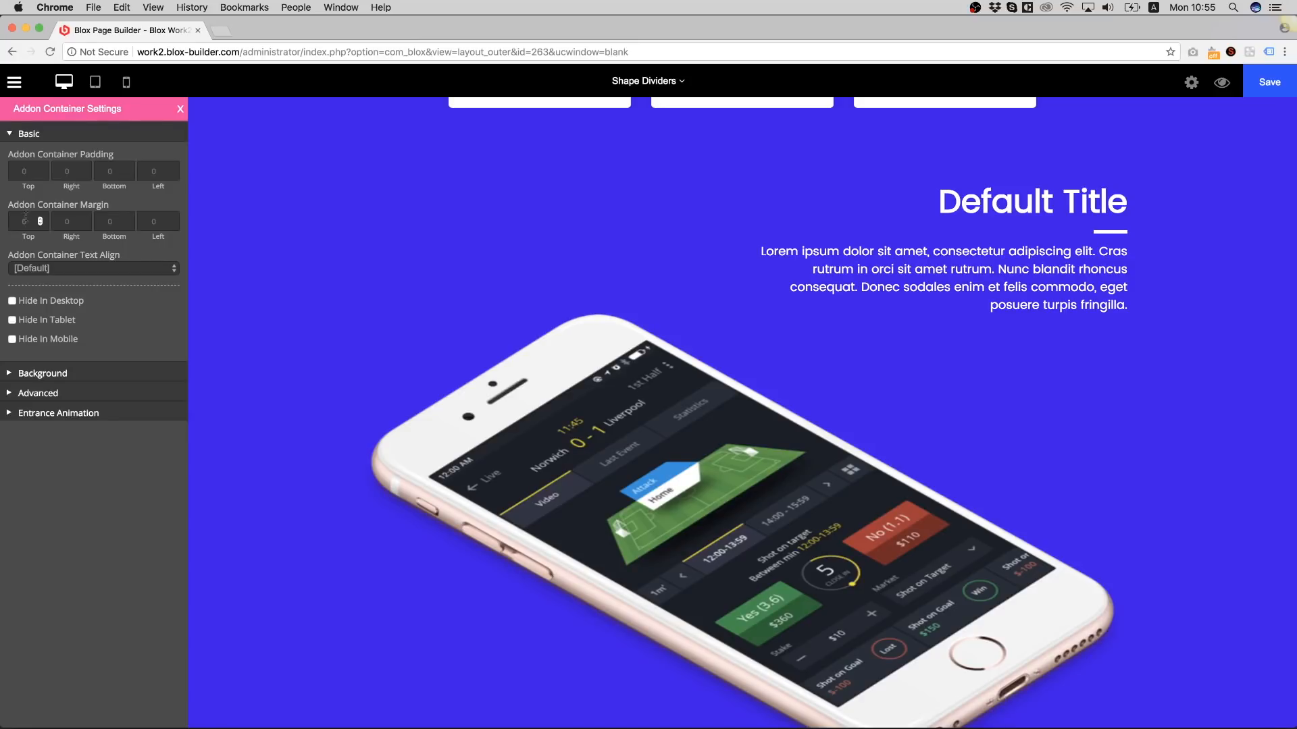
{"action": "key", "text": "Down"}
{"action": "key", "text": "Down"}
{"action": "key", "text": "Down"}
{"action": "key", "text": "Down"}
{"action": "key", "text": "Down"}
{"action": "key", "text": "Down"}
{"action": "key", "text": "Down"}
{"action": "key", "text": "Down"}
{"action": "key", "text": "Down"}
{"action": "key", "text": "Down"}
{"action": "key", "text": "Down"}
{"action": "key", "text": "Down"}
{"action": "key", "text": "Down"}
{"action": "key", "text": "Down"}
{"action": "key", "text": "Down"}
{"action": "key", "text": "Down"}
{"action": "key", "text": "Down"}
{"action": "key", "text": "Down"}
{"action": "key", "text": "Down"}
{"action": "key", "text": "Down"}
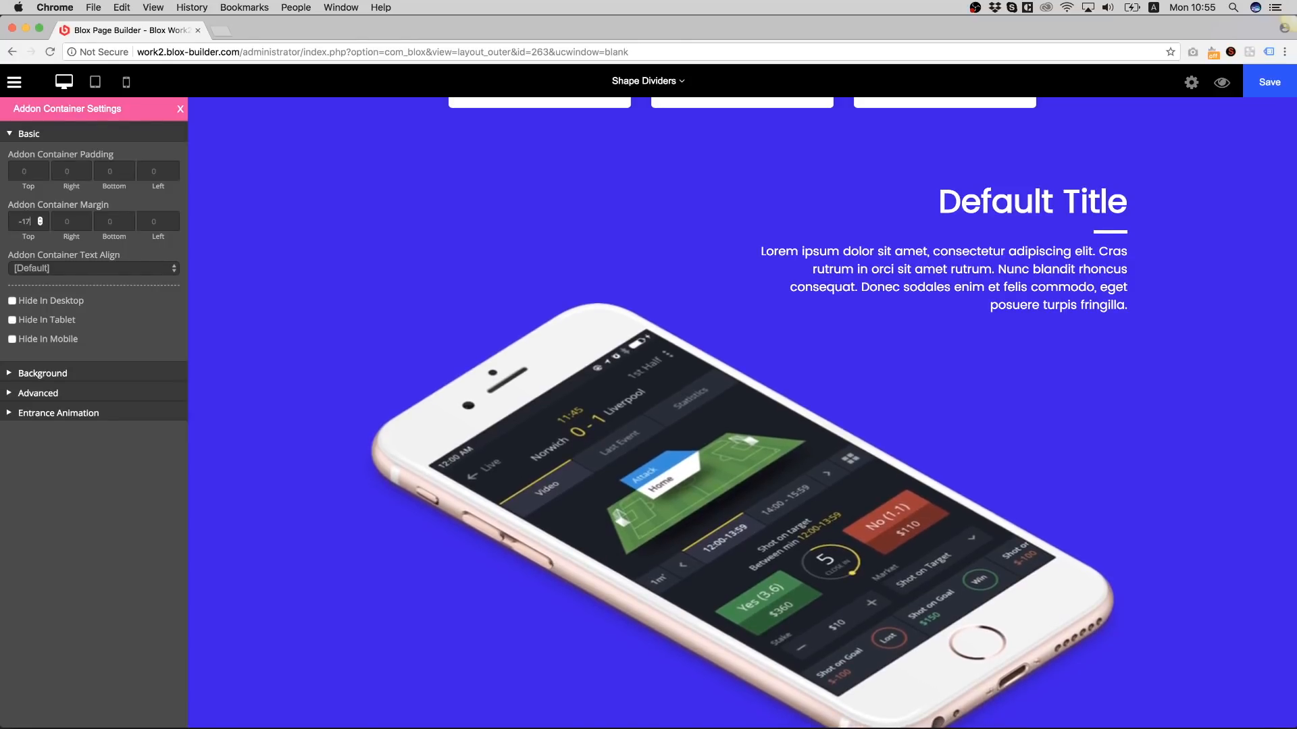
{"action": "key", "text": "Down"}
{"action": "key", "text": "Down"}
{"action": "key", "text": "Down"}
{"action": "key", "text": "Down"}
{"action": "key", "text": "Down"}
{"action": "key", "text": "Down"}
{"action": "key", "text": "Down"}
{"action": "key", "text": "Down"}
{"action": "key", "text": "Down"}
{"action": "key", "text": "Down"}
{"action": "key", "text": "Down"}
{"action": "key", "text": "Down"}
{"action": "key", "text": "Down"}
{"action": "key", "text": "Down"}
{"action": "key", "text": "Down"}
{"action": "key", "text": "Down"}
{"action": "key", "text": "Down"}
{"action": "key", "text": "Down"}
{"action": "key", "text": "Down"}
{"action": "key", "text": "Down"}
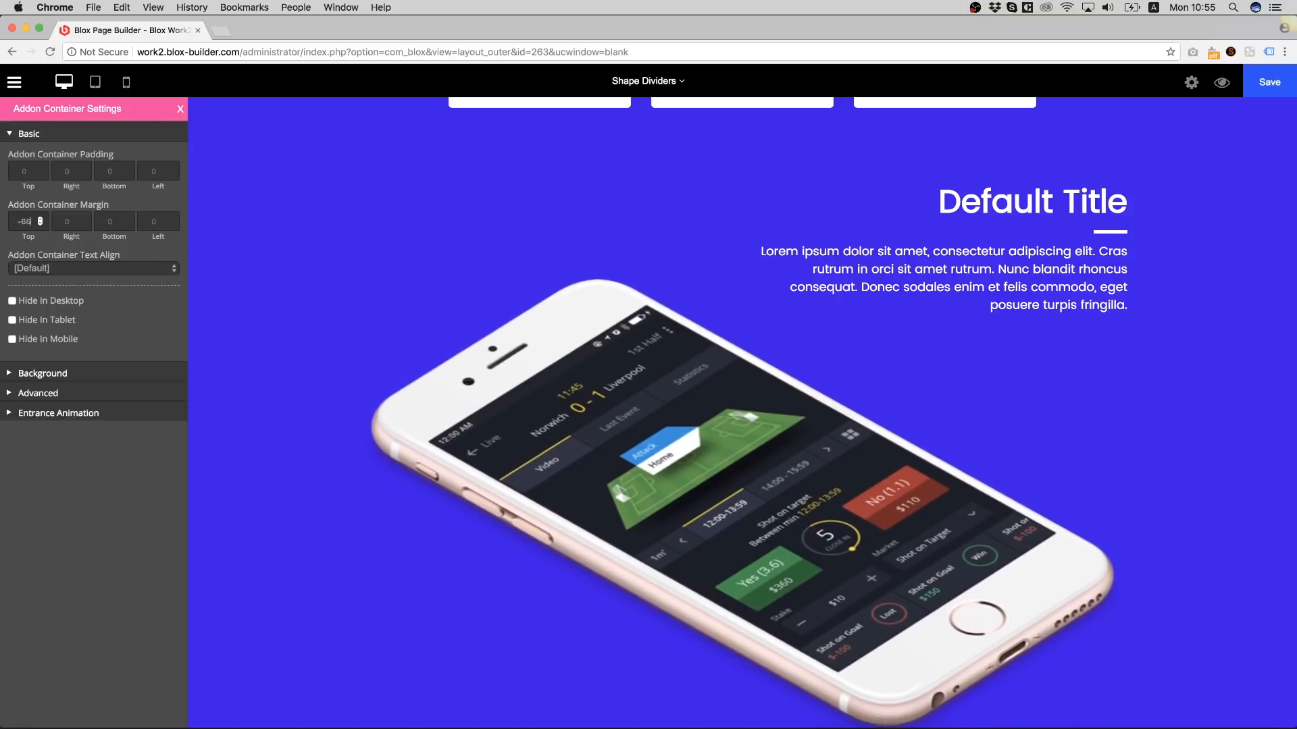
{"action": "key", "text": "Down"}
{"action": "key", "text": "Down"}
{"action": "key", "text": "Down"}
{"action": "key", "text": "Down"}
{"action": "key", "text": "Down"}
{"action": "key", "text": "Down"}
{"action": "key", "text": "Down"}
{"action": "key", "text": "Down"}
{"action": "key", "text": "Down"}
{"action": "key", "text": "Down"}
{"action": "key", "text": "Down"}
{"action": "key", "text": "Down"}
{"action": "key", "text": "Down"}
{"action": "key", "text": "Down"}
{"action": "key", "text": "Down"}
{"action": "key", "text": "Down"}
{"action": "key", "text": "Down"}
{"action": "key", "text": "Down"}
{"action": "key", "text": "Down"}
{"action": "key", "text": "Down"}
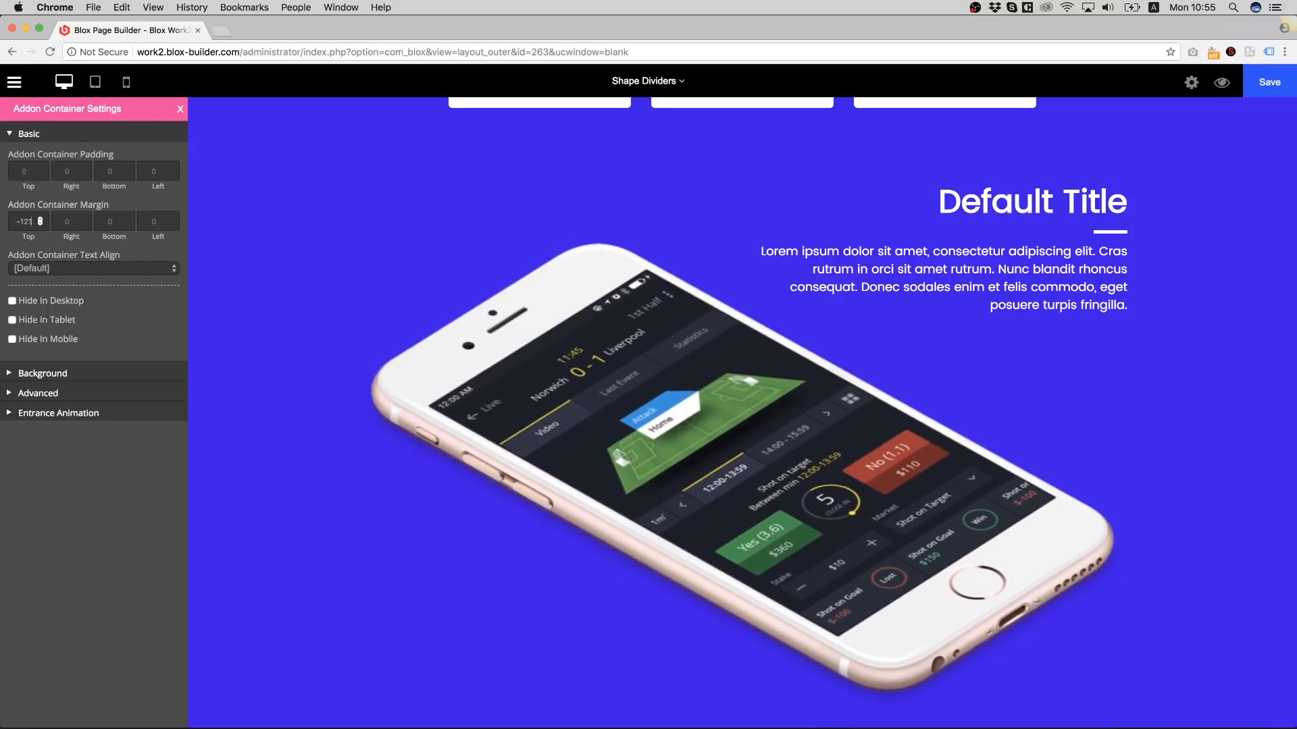
{"action": "key", "text": "Down"}
{"action": "key", "text": "Down"}
{"action": "key", "text": "Down"}
{"action": "key", "text": "Down"}
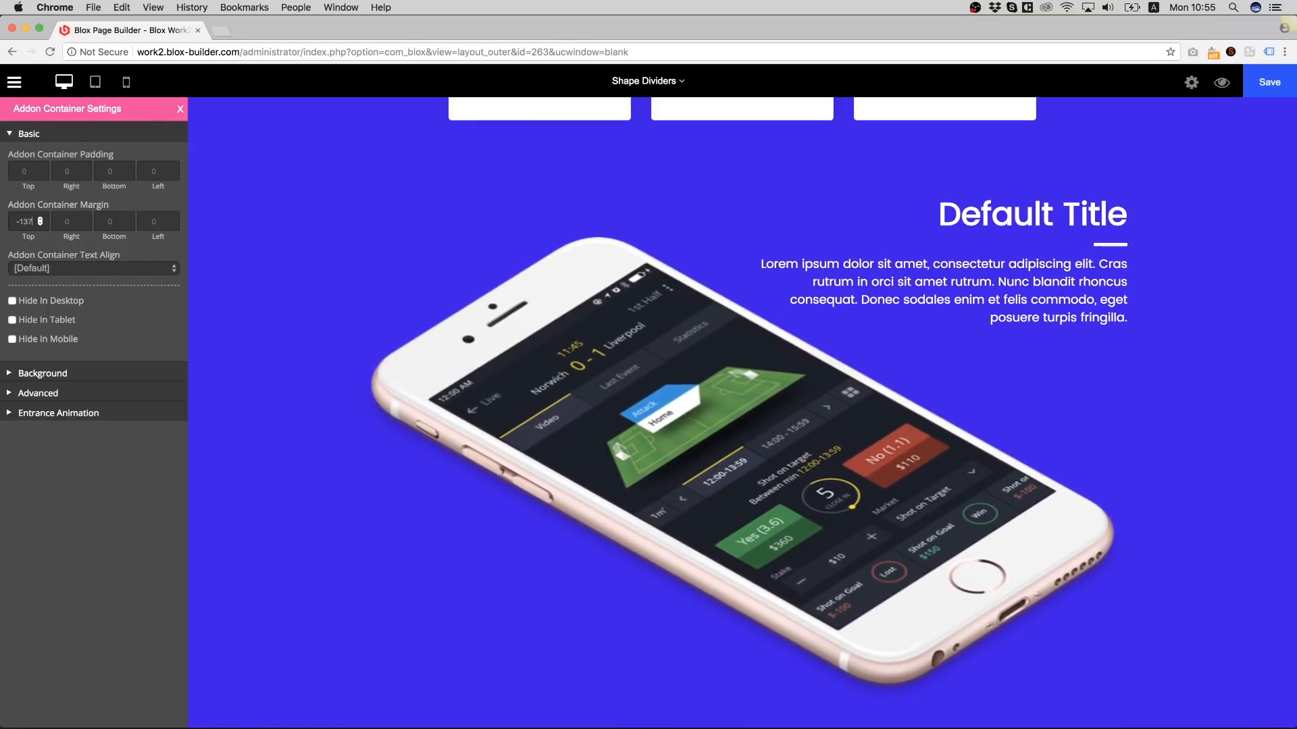
{"action": "key", "text": "Down"}
{"action": "key", "text": "Down"}
{"action": "key", "text": "Down"}
{"action": "key", "text": "Down"}
{"action": "key", "text": "Down"}
{"action": "key", "text": "Down"}
{"action": "key", "text": "Down"}
{"action": "key", "text": "Down"}
{"action": "key", "text": "Down"}
{"action": "key", "text": "Down"}
{"action": "key", "text": "Down"}
{"action": "key", "text": "Down"}
{"action": "key", "text": "Down"}
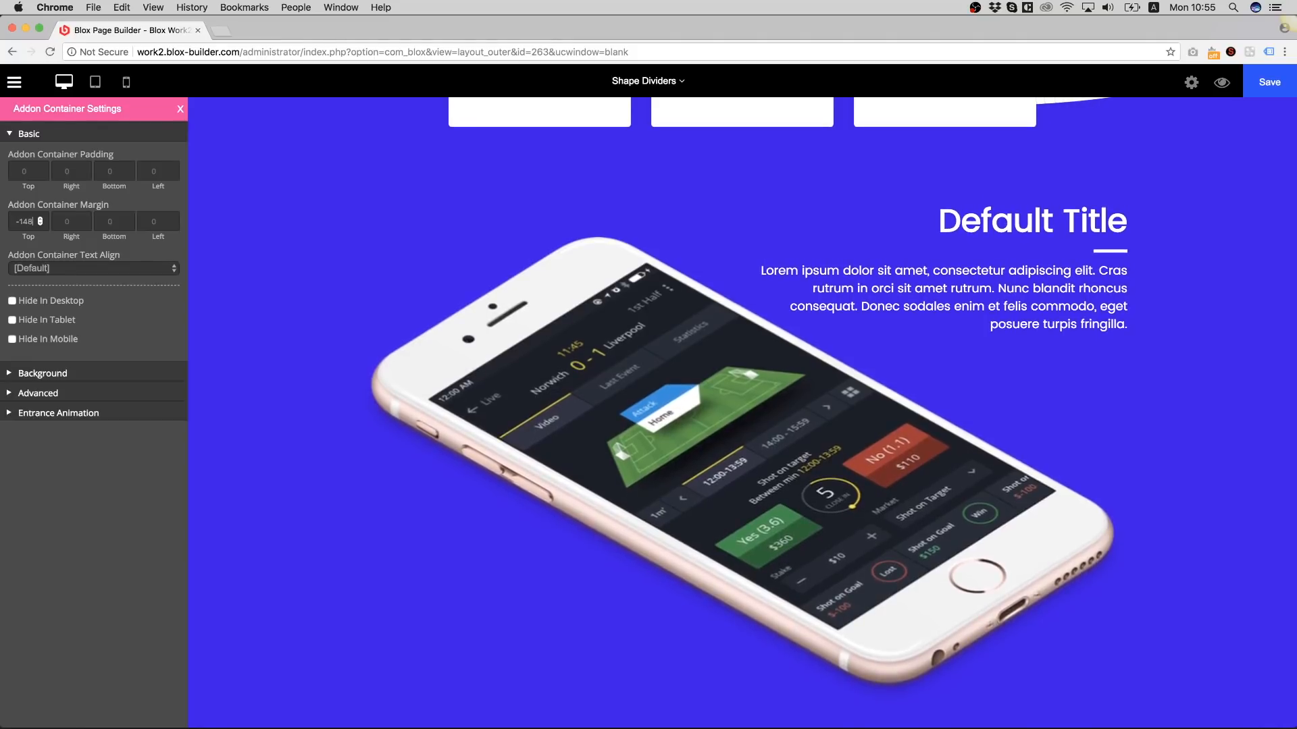
{"action": "key", "text": "Down"}
{"action": "key", "text": "Down"}
{"action": "key", "text": "Down"}
{"action": "key", "text": "Down"}
{"action": "key", "text": "Down"}
{"action": "key", "text": "Down"}
{"action": "key", "text": "Down"}
{"action": "key", "text": "Down"}
{"action": "key", "text": "Down"}
{"action": "key", "text": "Down"}
{"action": "key", "text": "Down"}
{"action": "key", "text": "Down"}
{"action": "key", "text": "Down"}
{"action": "key", "text": "Down"}
{"action": "key", "text": "Down"}
{"action": "key", "text": "Down"}
{"action": "key", "text": "Down"}
{"action": "key", "text": "Down"}
{"action": "key", "text": "Down"}
{"action": "key", "text": "Down"}
{"action": "key", "text": "Down"}
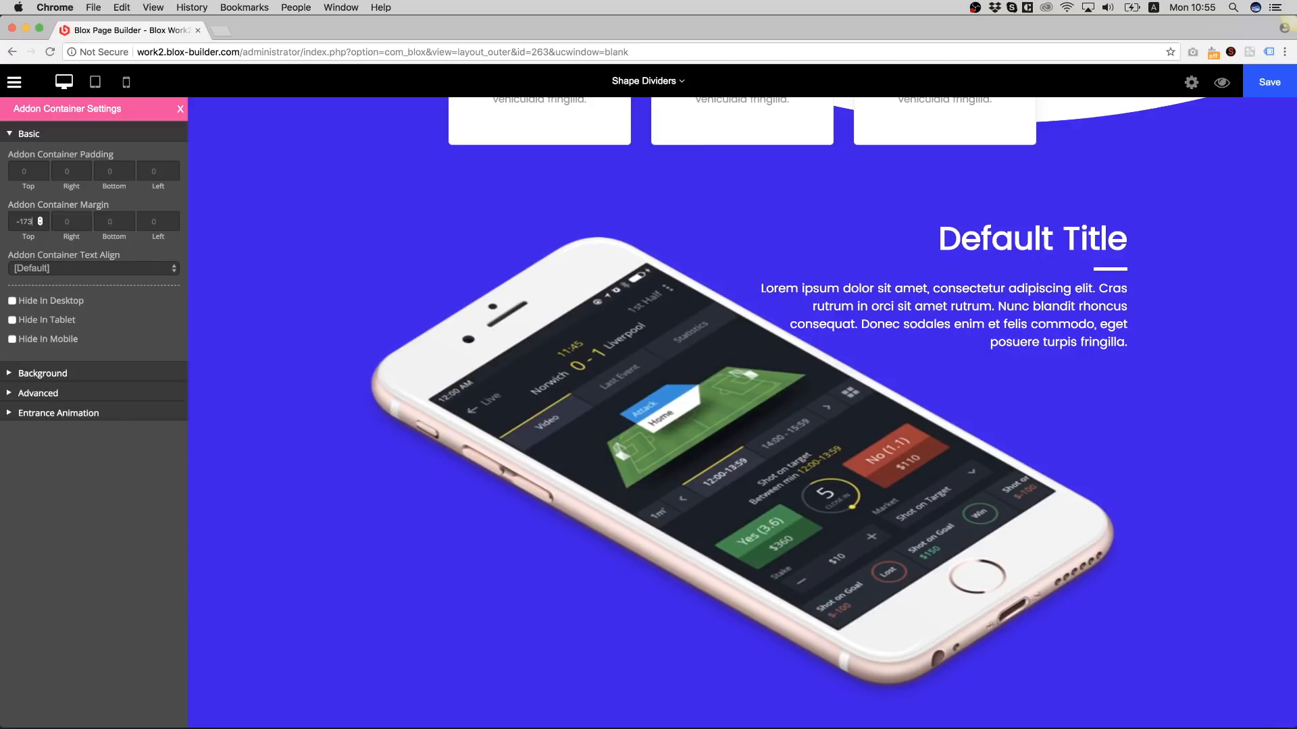
{"action": "key", "text": "Up"}
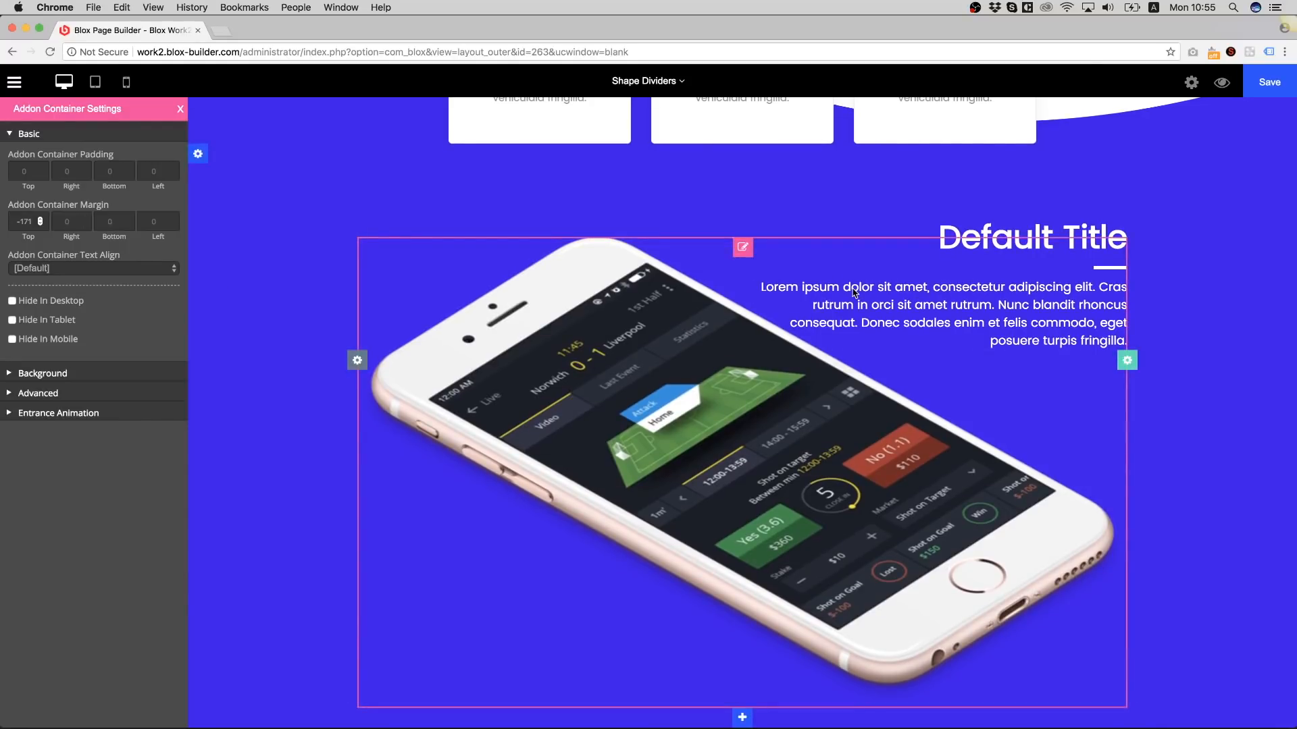
- Set the left padding of the column holding the title and paragraph to 120
{"action": "left_click", "coordinate": [1127, 234]}
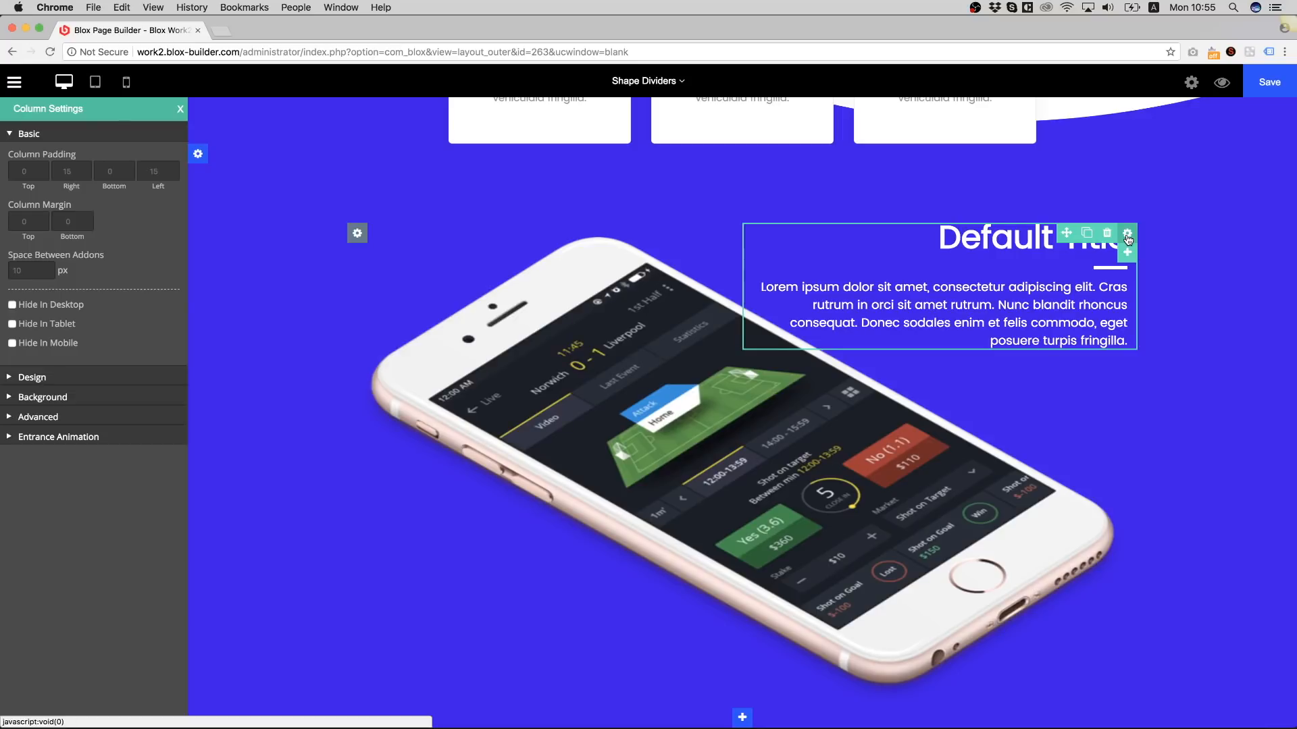
{"action": "left_click", "coordinate": [159, 172]}
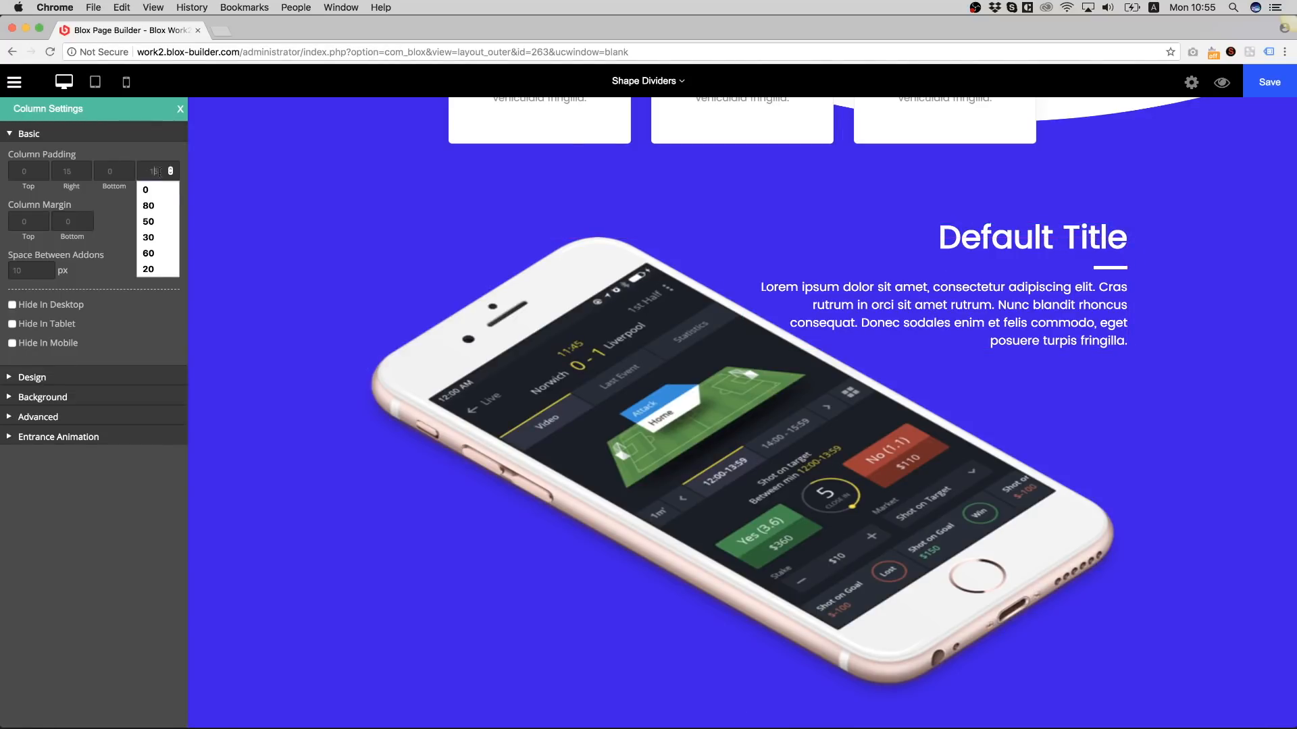
{"action": "type", "text": "60"}
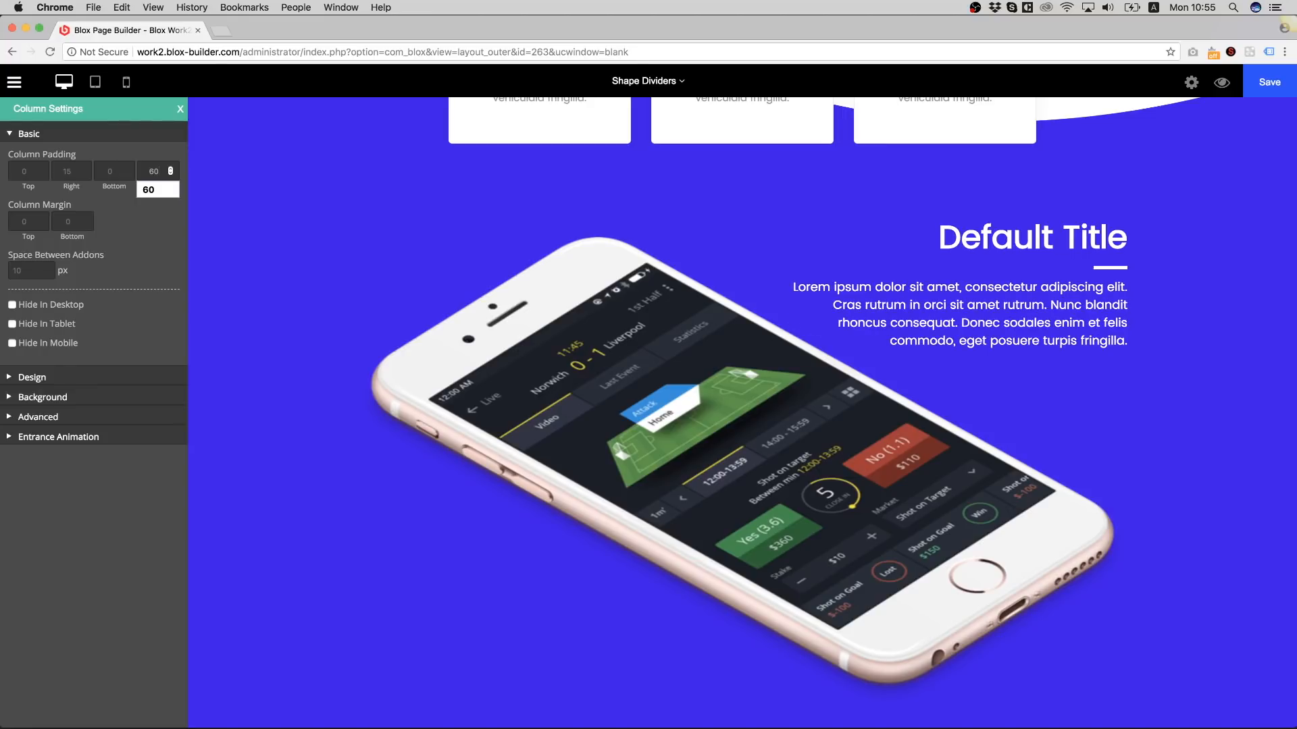
{"action": "key", "text": "Down"}
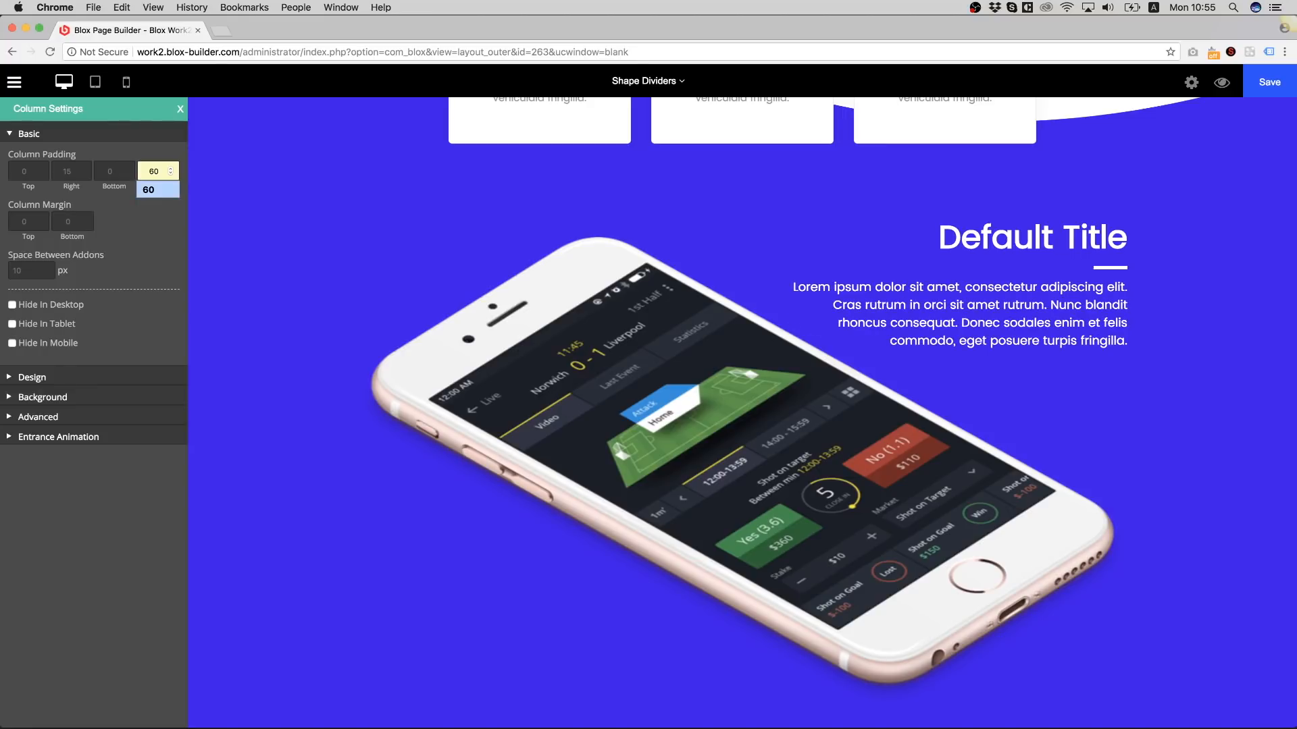
{"action": "left_click", "coordinate": [170, 174]}
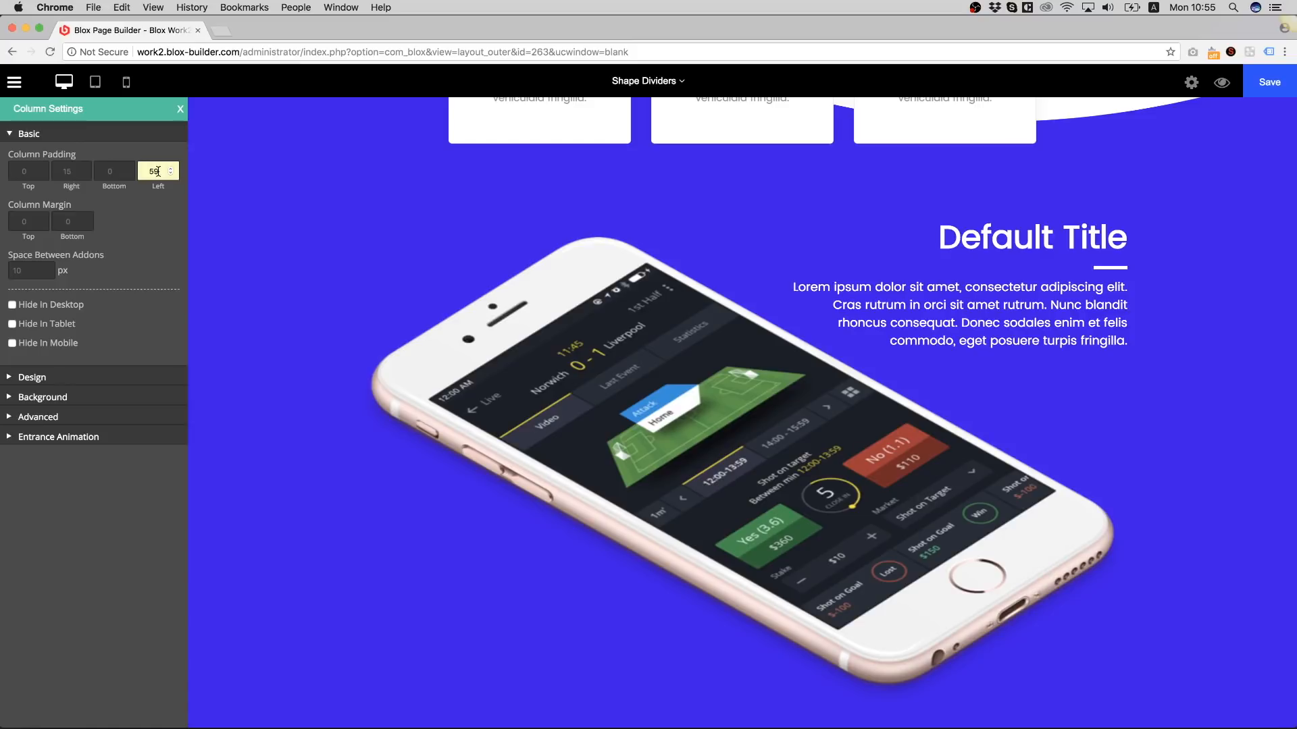
{"action": "type", "text": "120"}
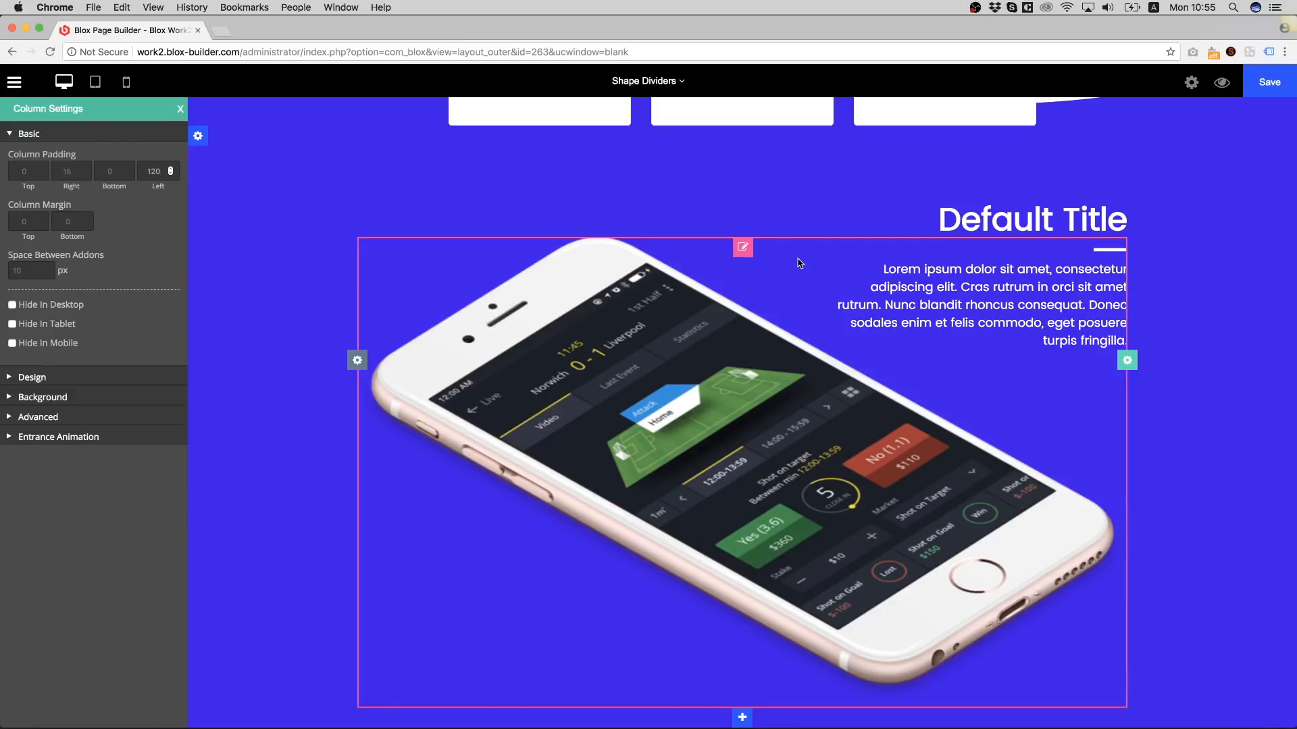
- Change the text of the title above the paragraph to "User Experience."
{"action": "left_click", "coordinate": [828, 218]}
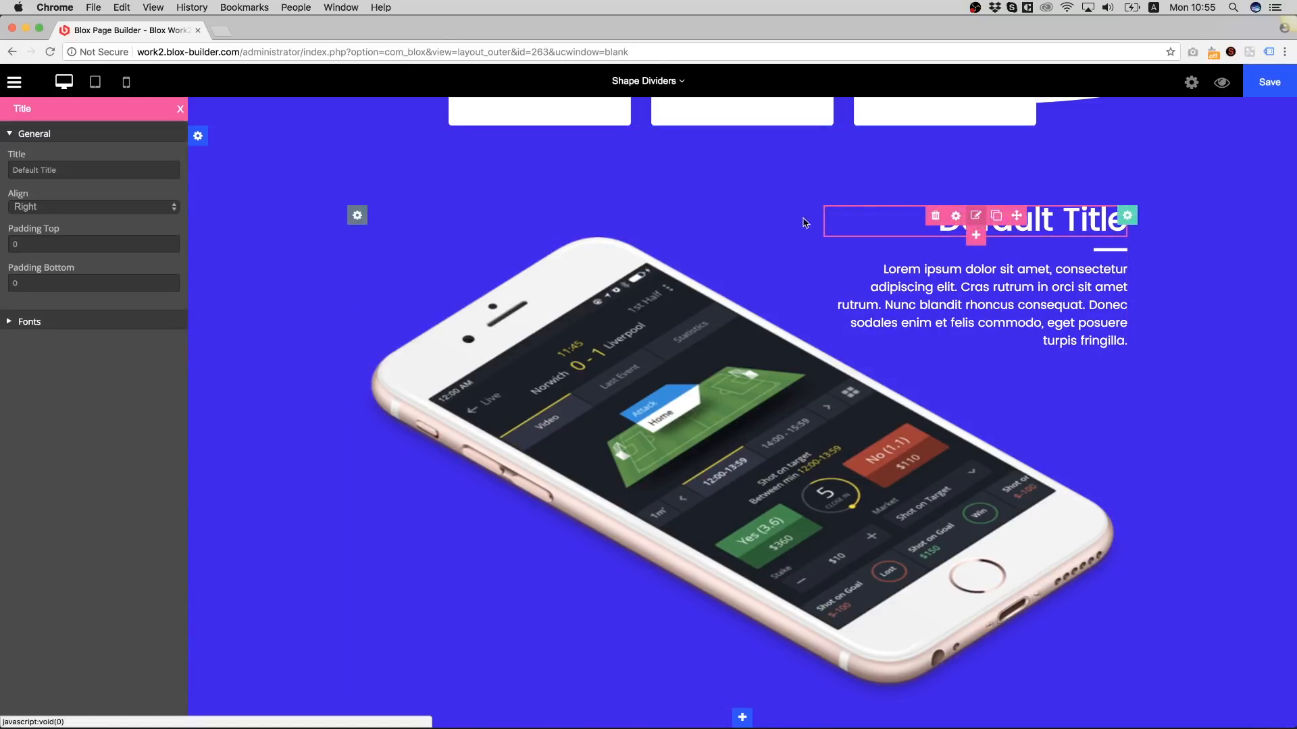
{"action": "triple_click", "coordinate": [38, 171]}
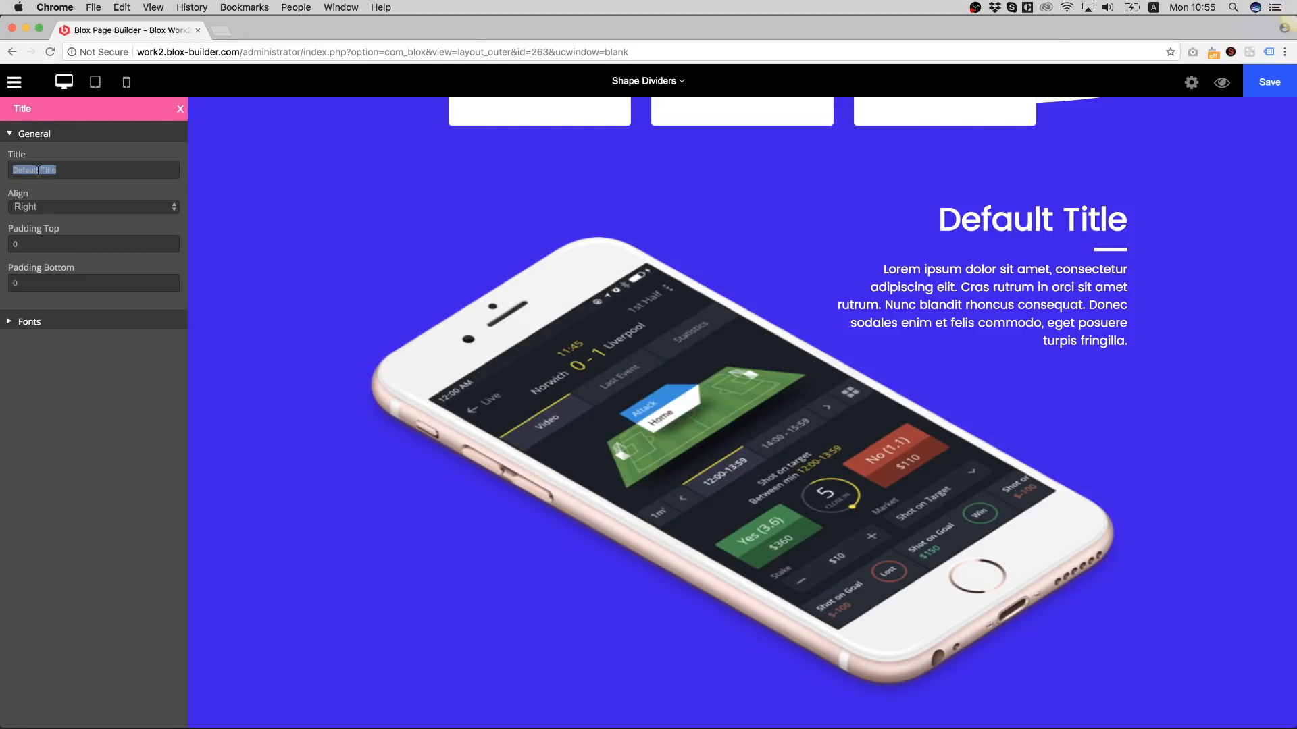
{"action": "type", "text": "User Experience."}
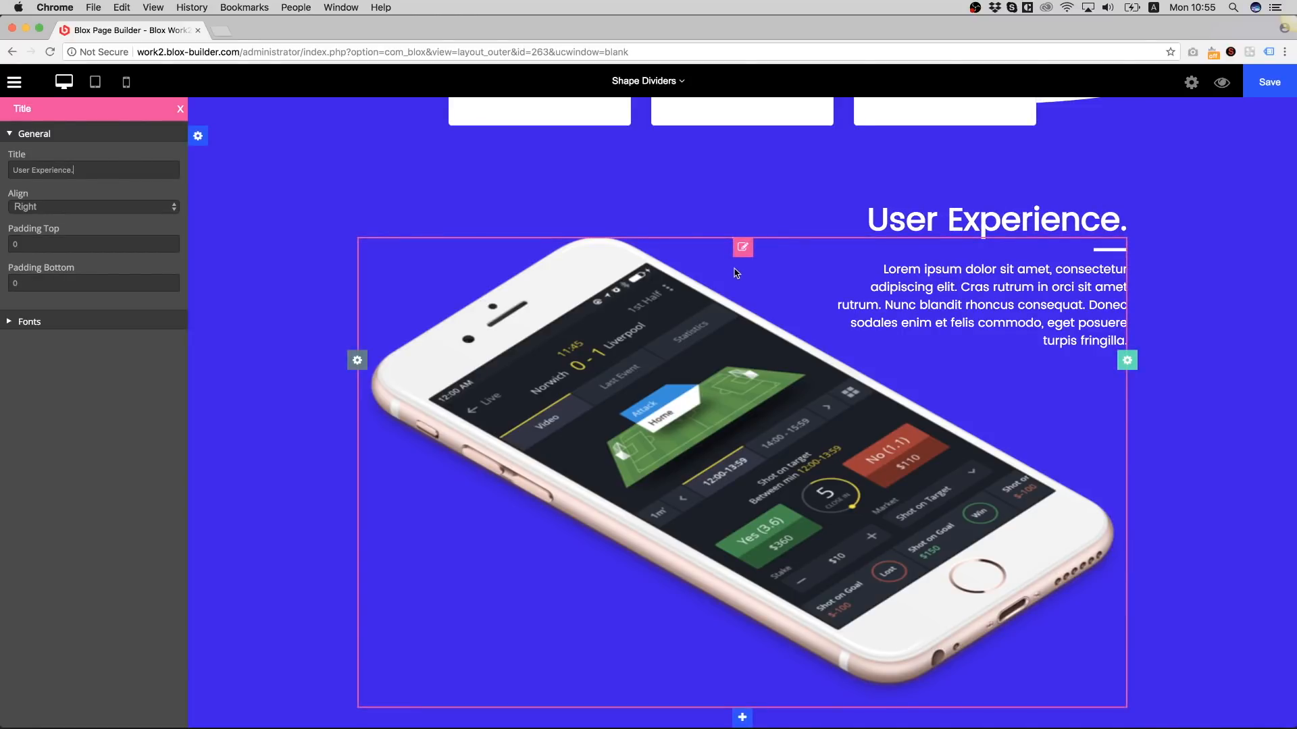
- Try an asymmetric mountain-shaped top divider on the blue-violet phone section
{"action": "scroll", "coordinate": [736, 273], "scroll_direction": "up", "scroll_amount": 12}
{"action": "scroll", "coordinate": [736, 273], "scroll_direction": "down", "scroll_amount": 8}
{"action": "scroll", "coordinate": [736, 273], "scroll_direction": "down", "scroll_amount": 4}
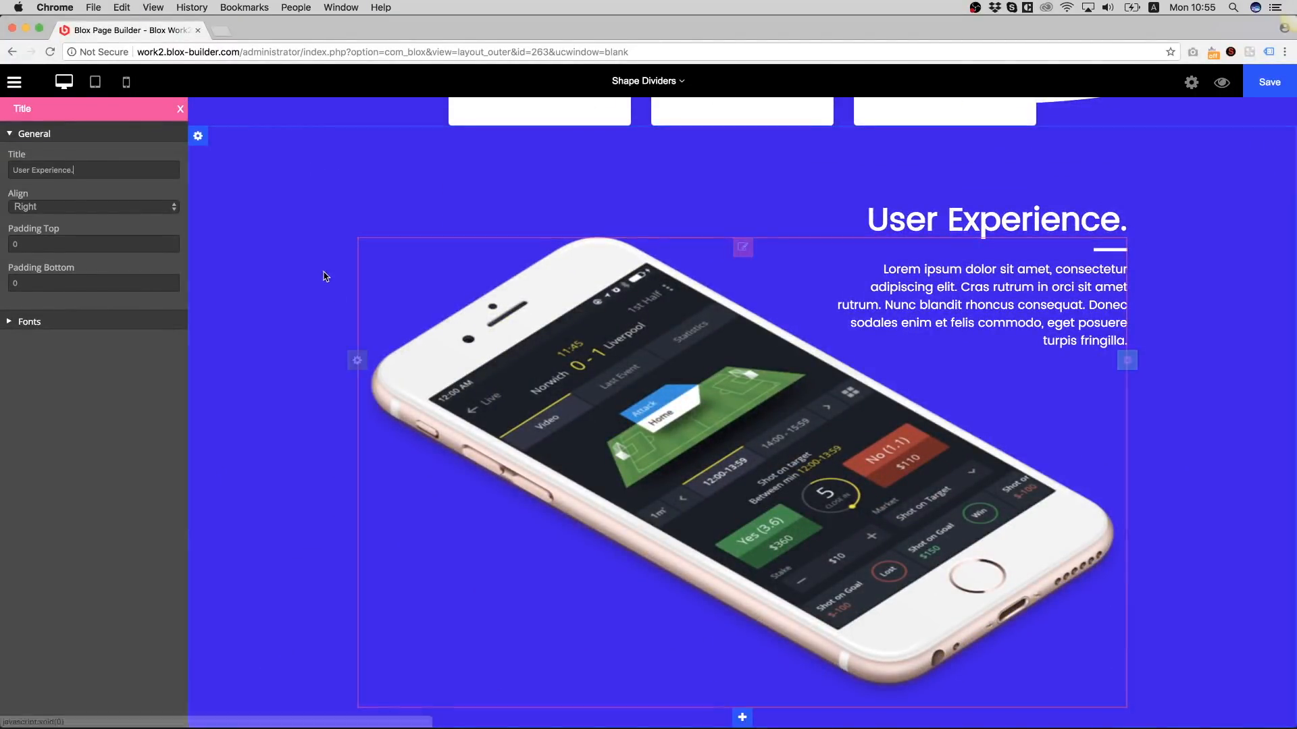
{"action": "left_click", "coordinate": [197, 135]}
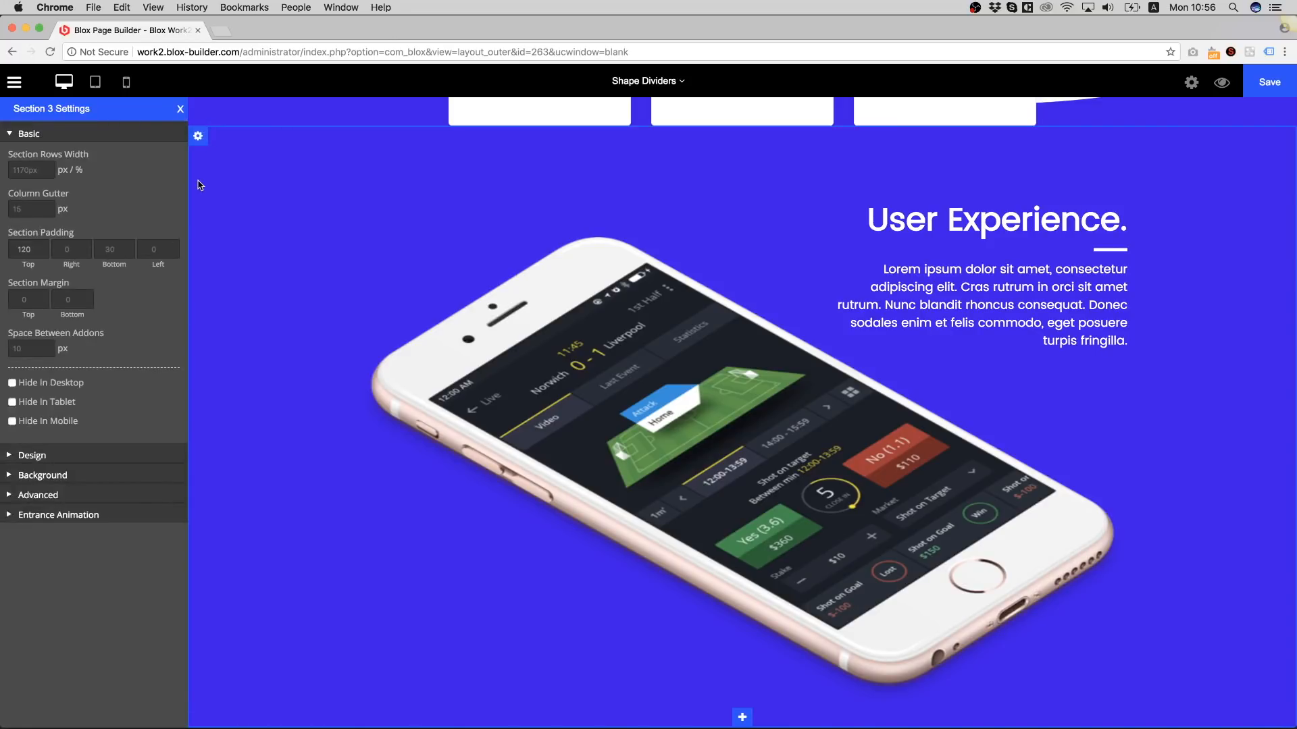
{"action": "left_click", "coordinate": [33, 456]}
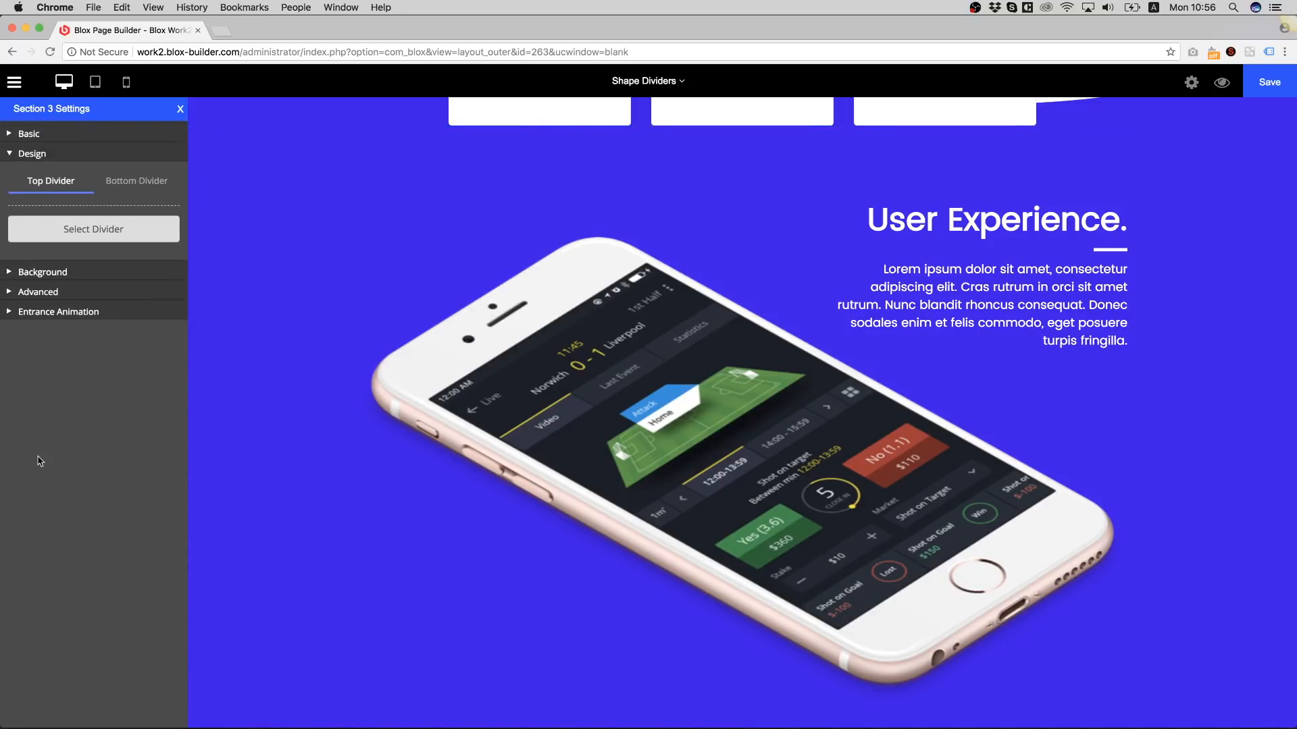
{"action": "left_click", "coordinate": [97, 232]}
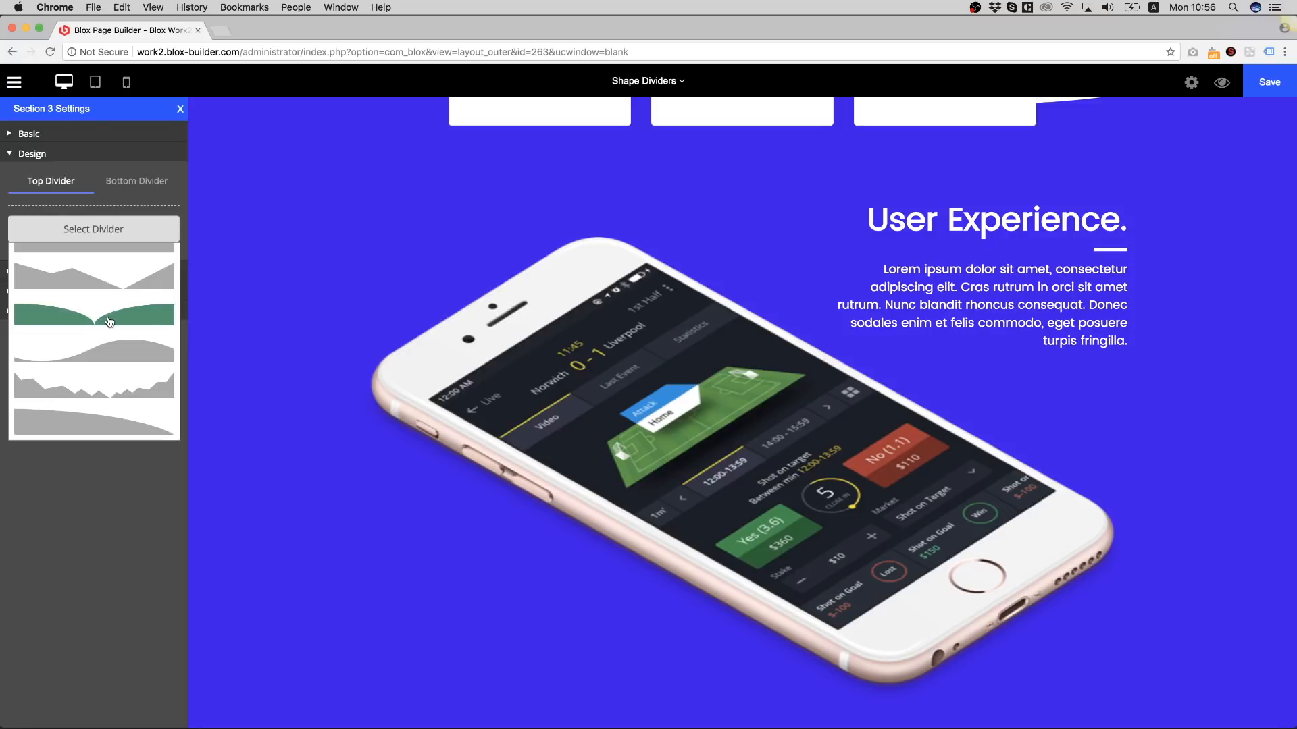
{"action": "scroll", "coordinate": [101, 370], "scroll_direction": "up", "scroll_amount": 3}
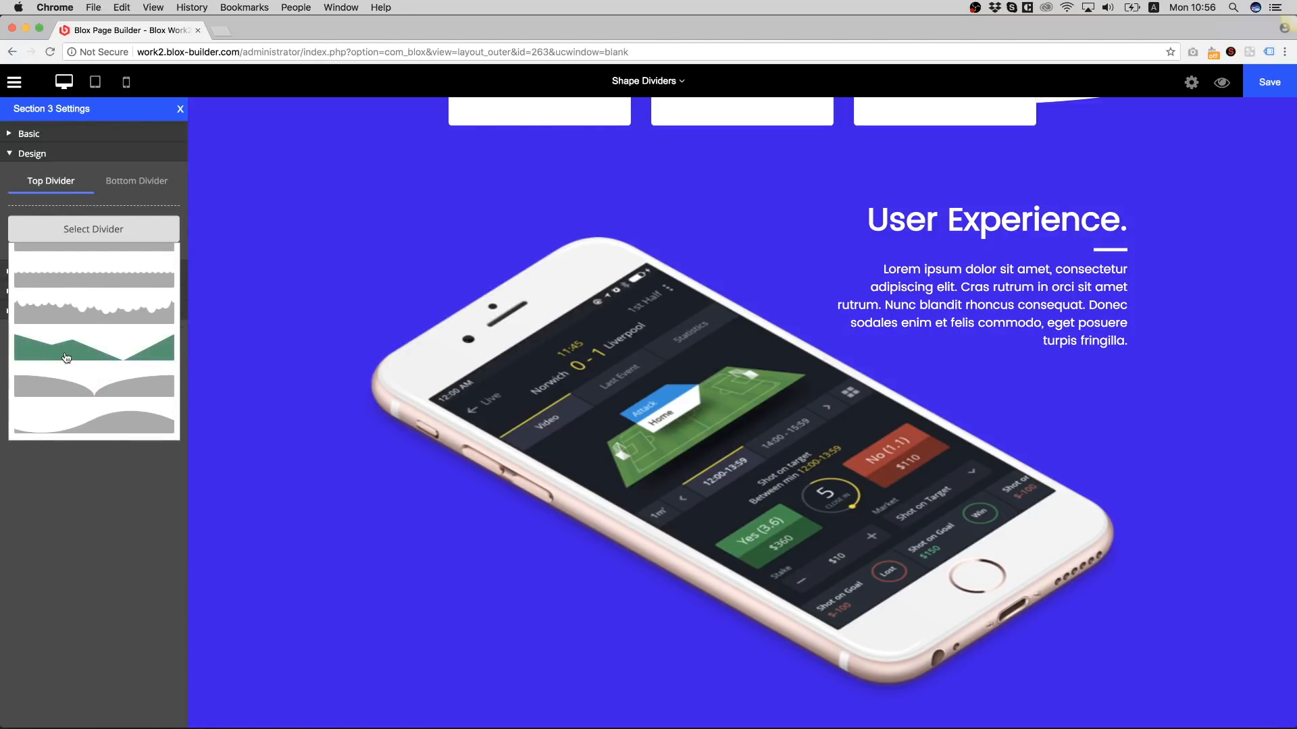
{"action": "left_click", "coordinate": [73, 358]}
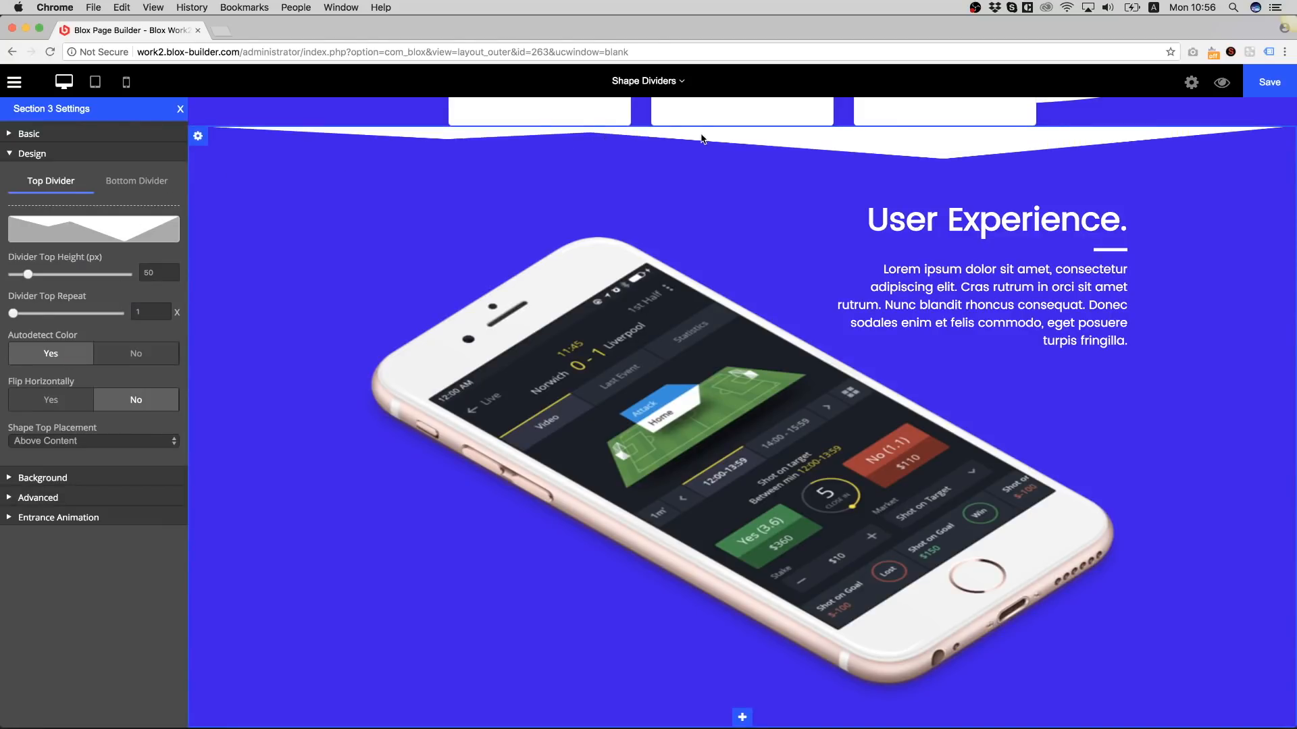
- Remove the top divider from the phone section
{"action": "left_click", "coordinate": [105, 236]}
{"action": "scroll", "coordinate": [88, 308], "scroll_direction": "down", "scroll_amount": 5}
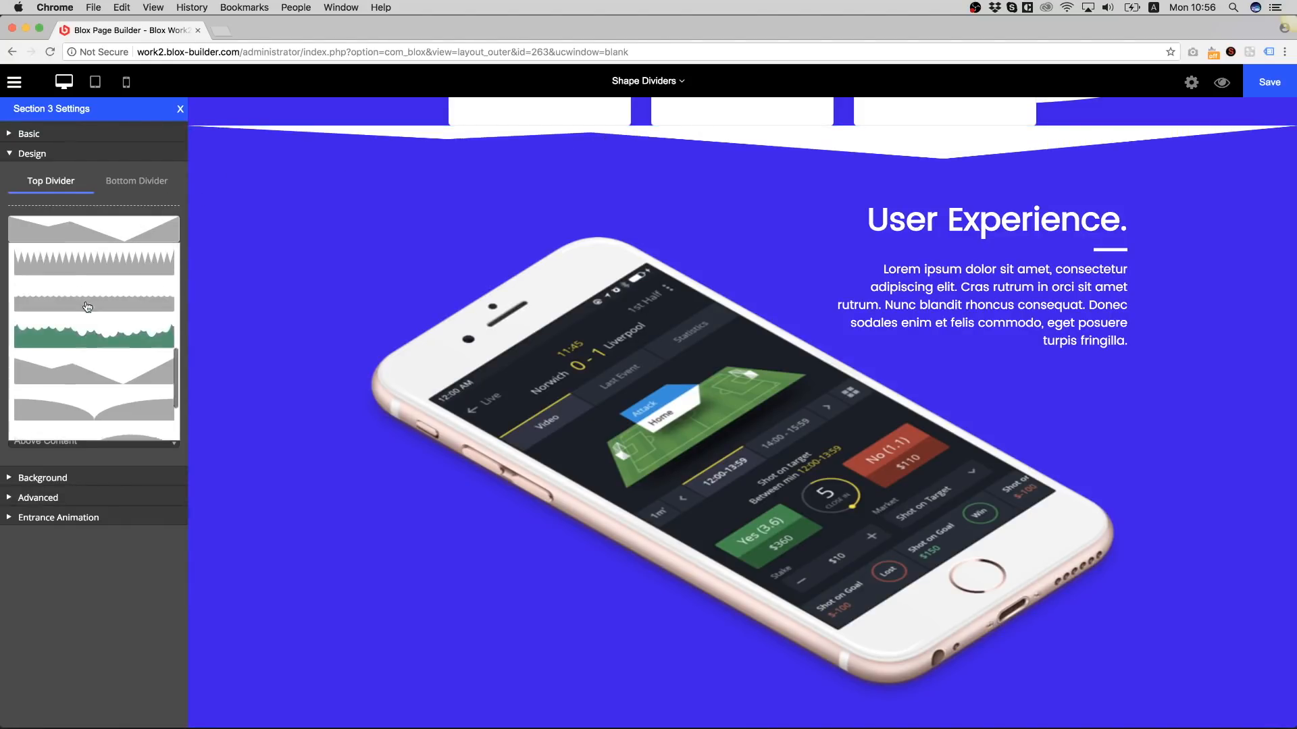
{"action": "scroll", "coordinate": [88, 307], "scroll_direction": "up", "scroll_amount": 5}
{"action": "left_click", "coordinate": [88, 262]}
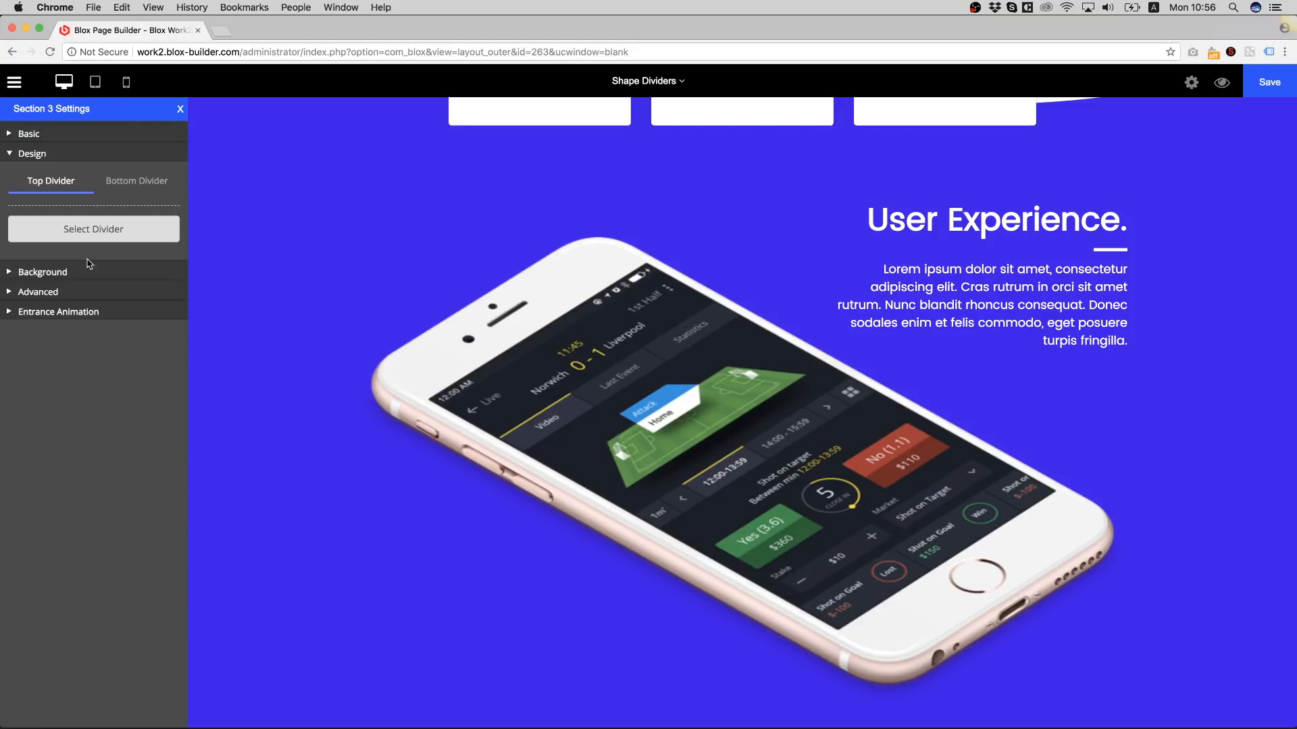
- Add the asymmetric mountain-shaped divider as the phone section's bottom divider
{"action": "left_click", "coordinate": [144, 184]}
{"action": "left_click", "coordinate": [117, 231]}
{"action": "scroll", "coordinate": [118, 330], "scroll_direction": "down", "scroll_amount": 3}
{"action": "scroll", "coordinate": [119, 338], "scroll_direction": "down", "scroll_amount": 5}
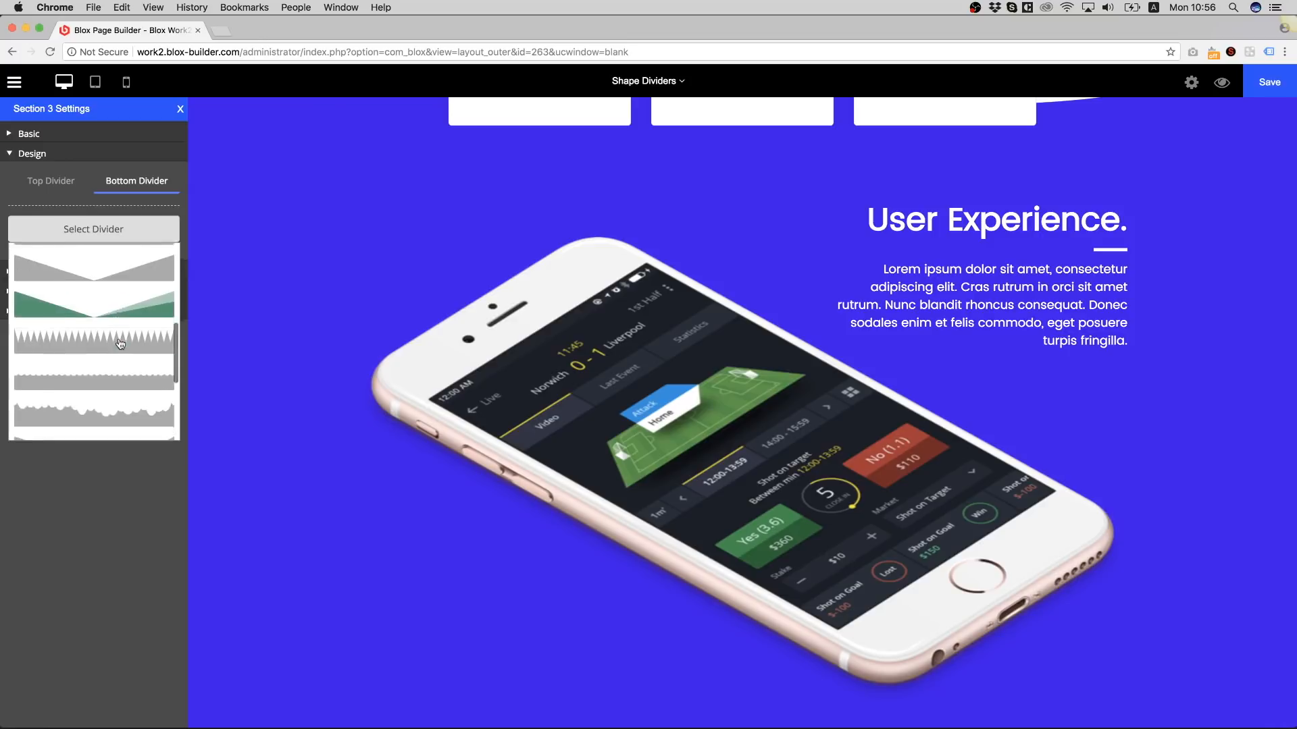
{"action": "left_click", "coordinate": [117, 342]}
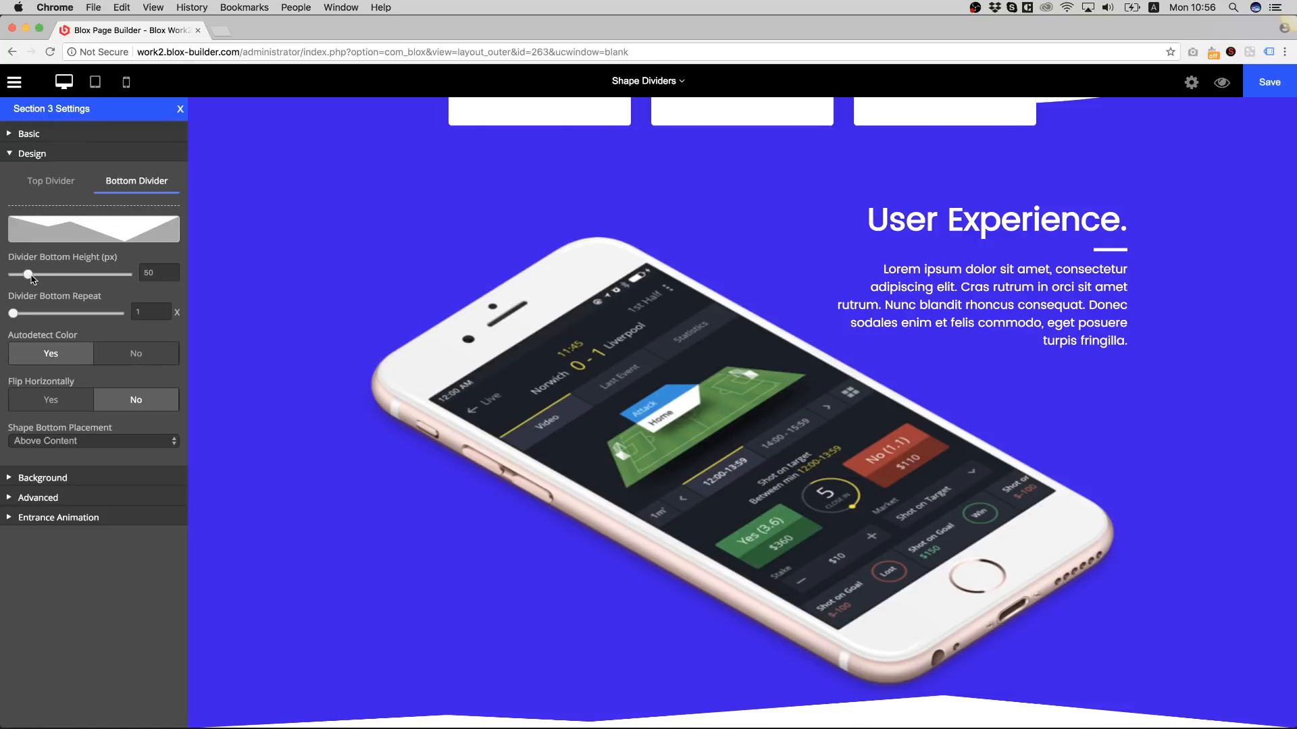
- Set the phone section's bottom divider height to 350 px and its placement to Beneath Content
{"action": "left_click_drag", "start_coordinate": [28, 274], "coordinate": [128, 275]}
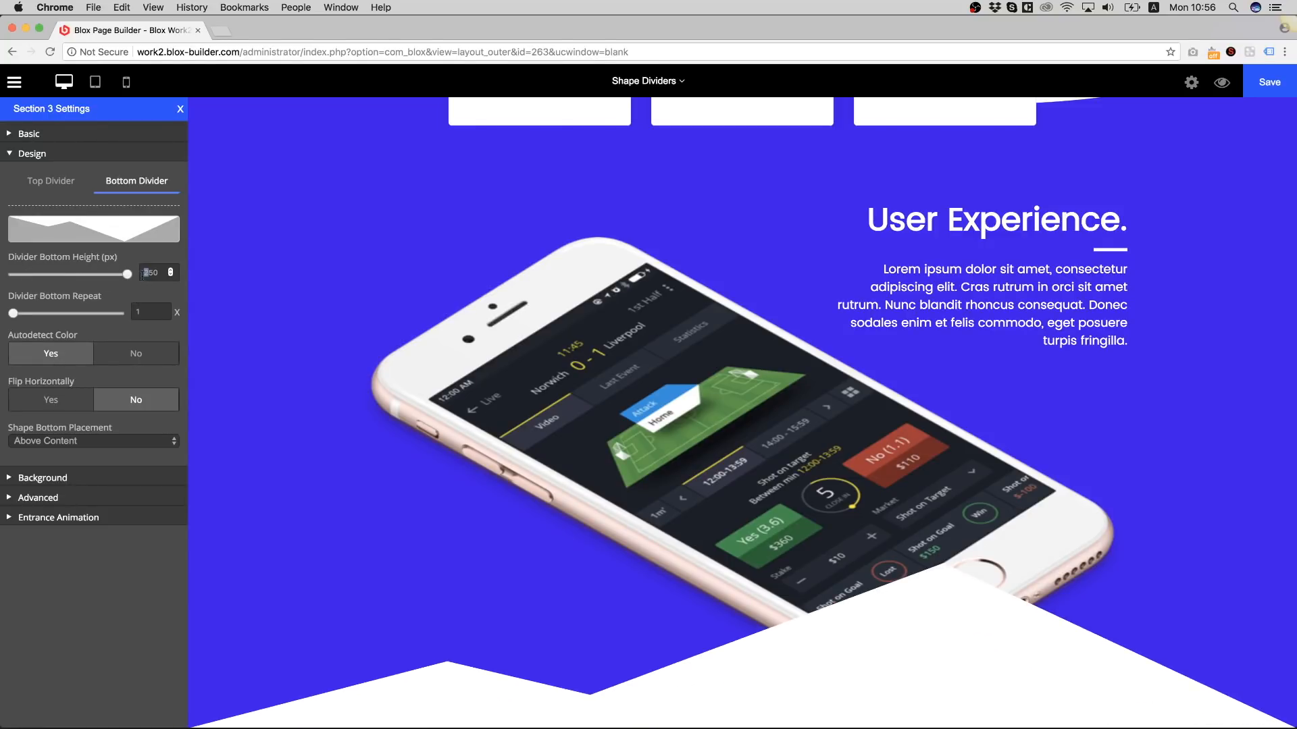
{"action": "type", "text": "3"}
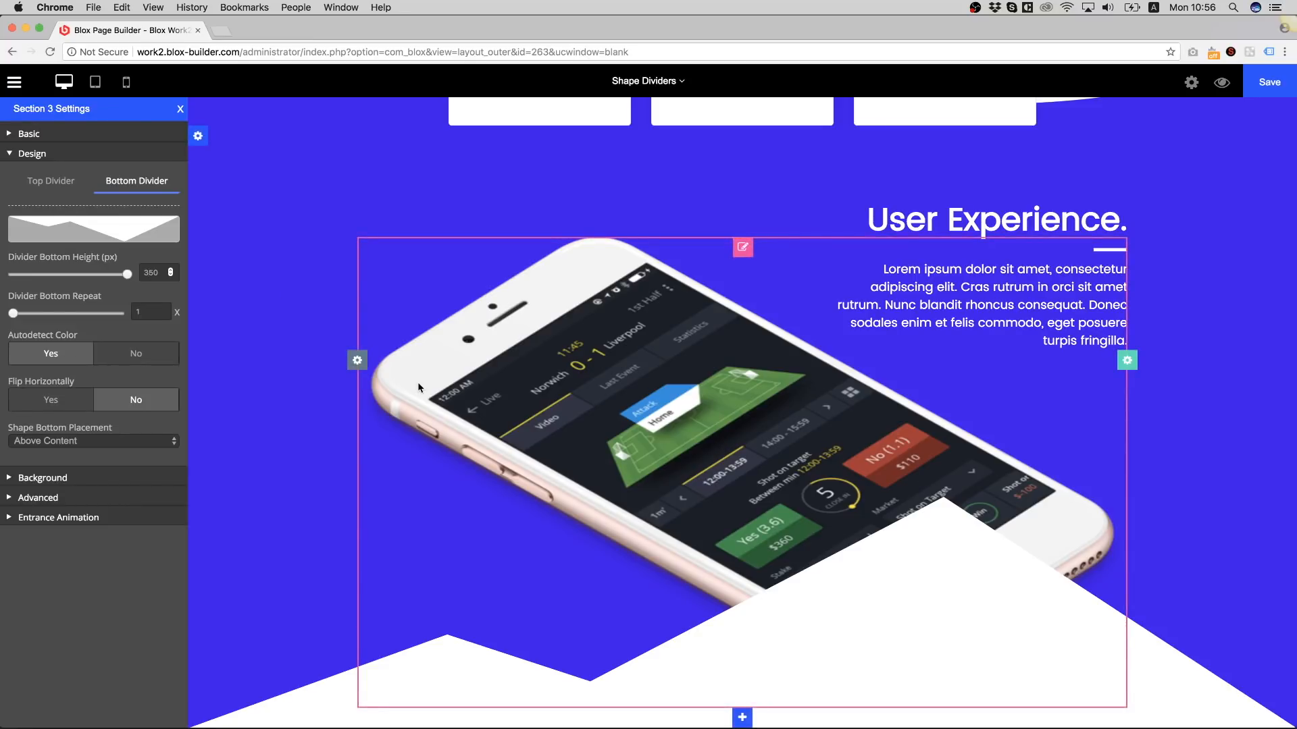
{"action": "left_click", "coordinate": [150, 440]}
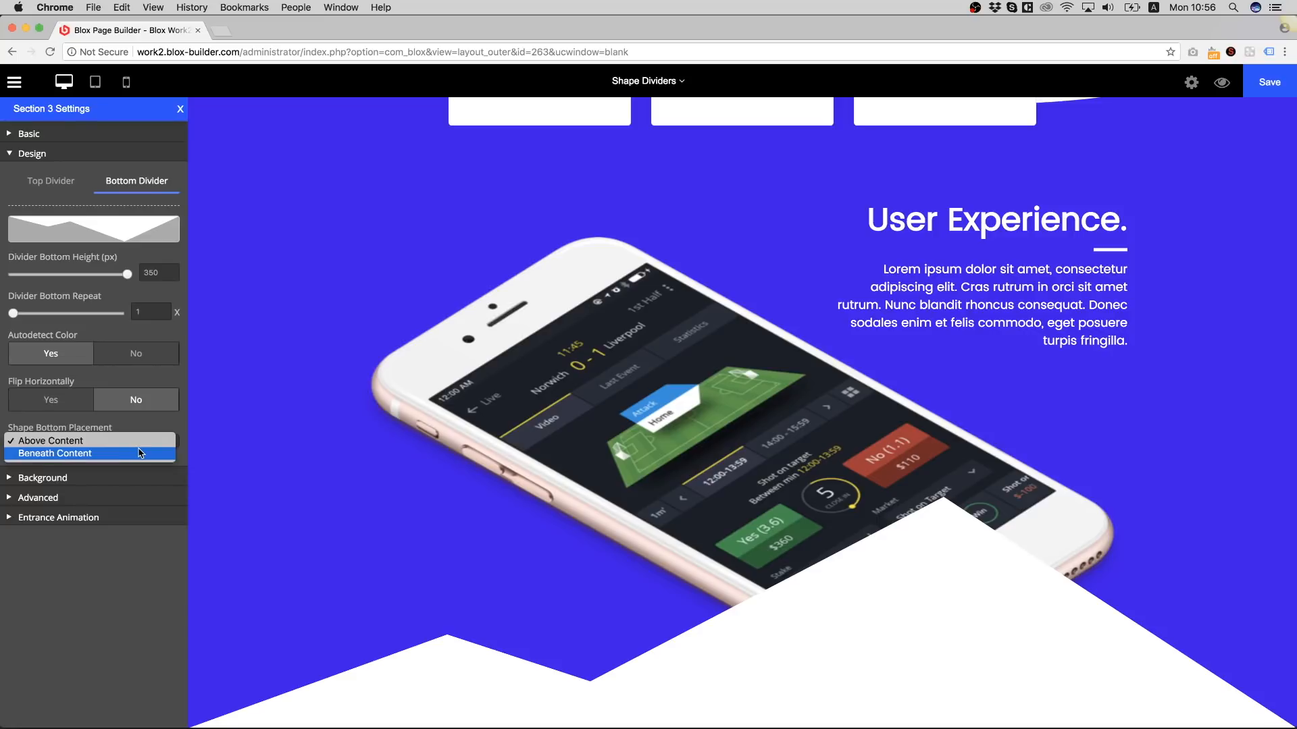
{"action": "left_click", "coordinate": [140, 453]}
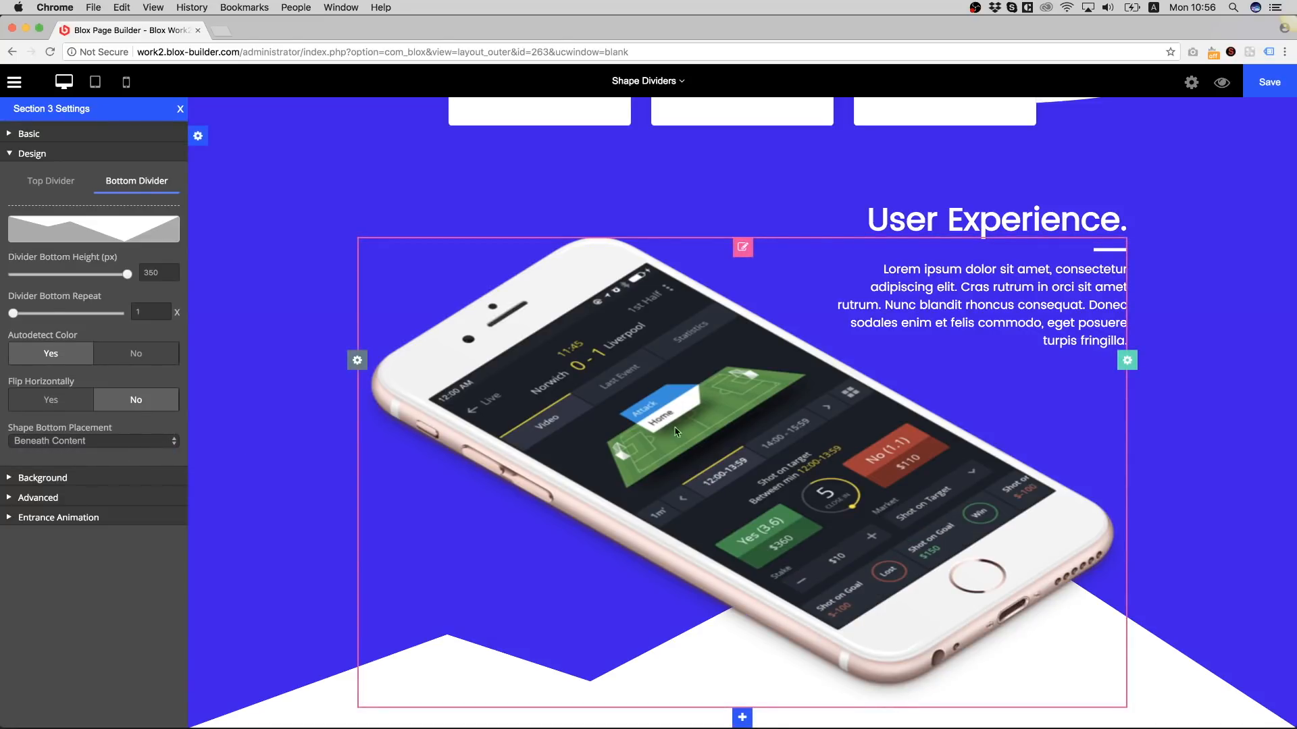
- Add a new section below the phone section and duplicate its empty column to get two columns
{"action": "scroll", "coordinate": [1027, 407], "scroll_direction": "up", "scroll_amount": 15}
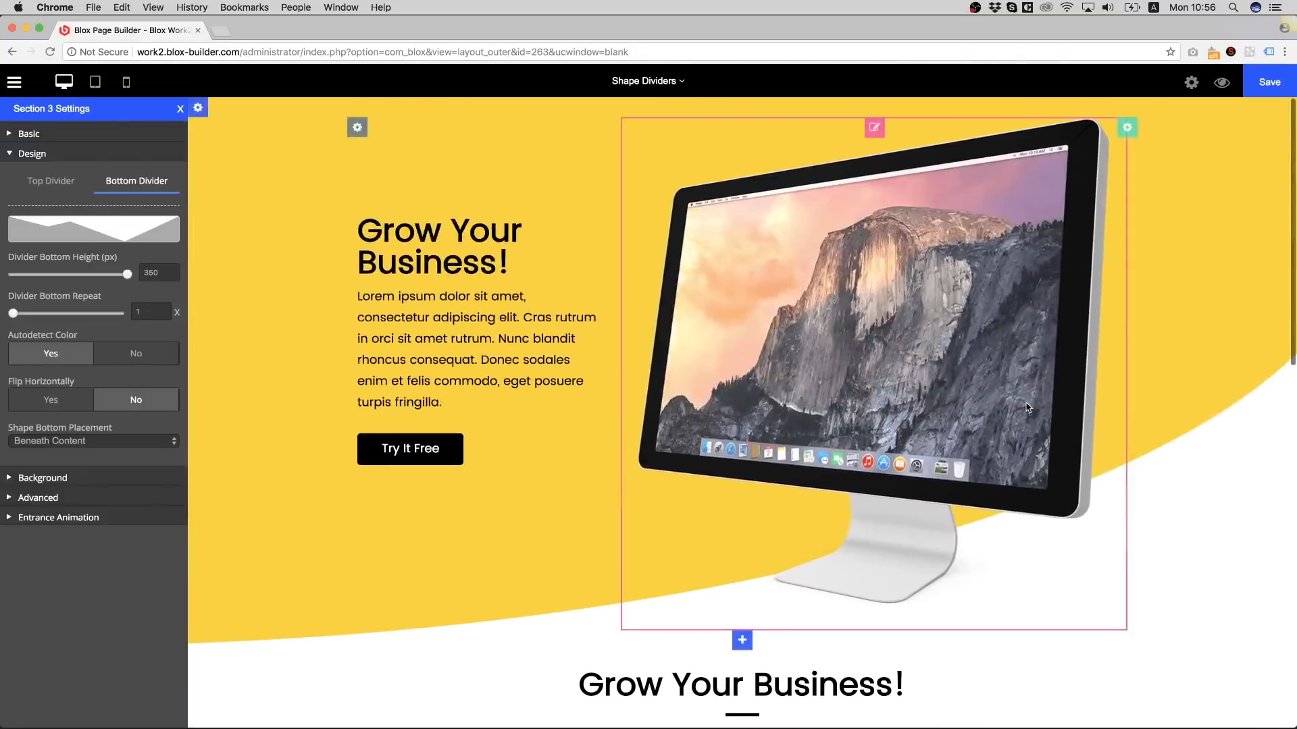
{"action": "scroll", "coordinate": [1026, 407], "scroll_direction": "down", "scroll_amount": 1}
{"action": "scroll", "coordinate": [728, 466], "scroll_direction": "down", "scroll_amount": 12}
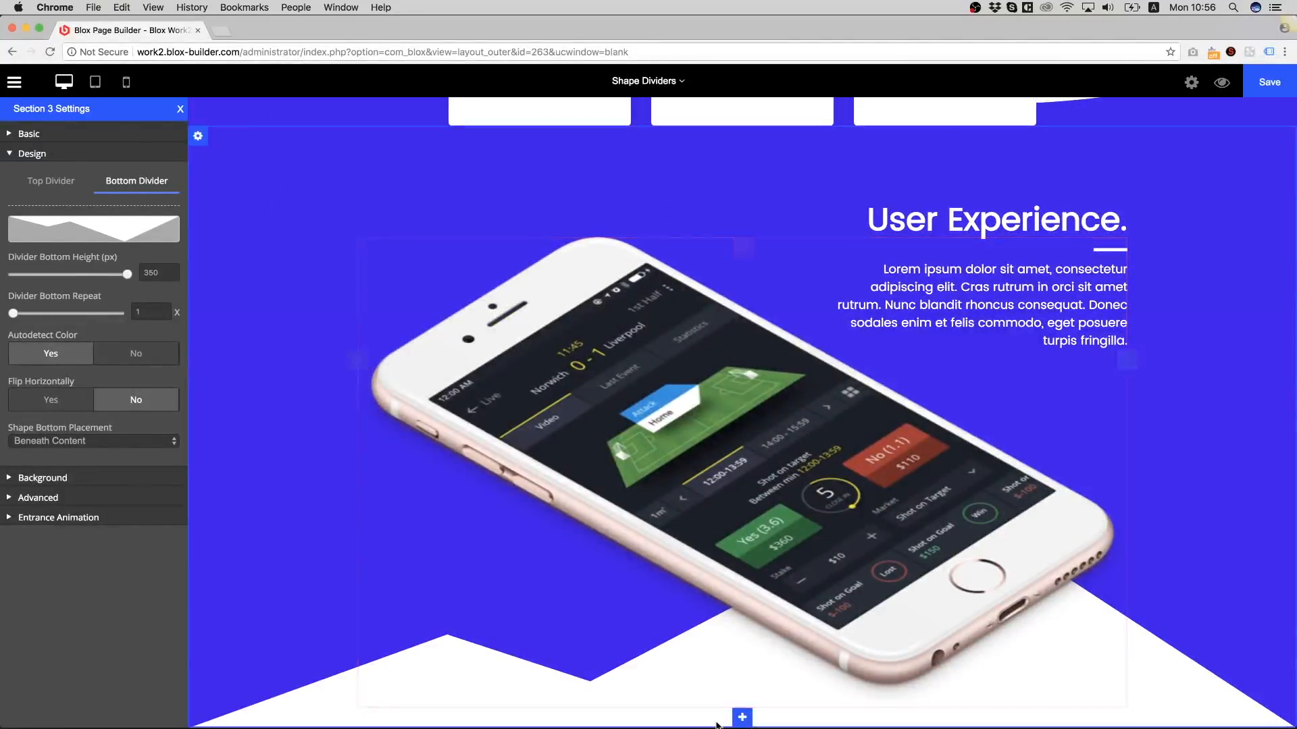
{"action": "left_click", "coordinate": [751, 724]}
{"action": "scroll", "coordinate": [751, 638], "scroll_direction": "down", "scroll_amount": 2}
{"action": "scroll", "coordinate": [752, 638], "scroll_direction": "down", "scroll_amount": 2}
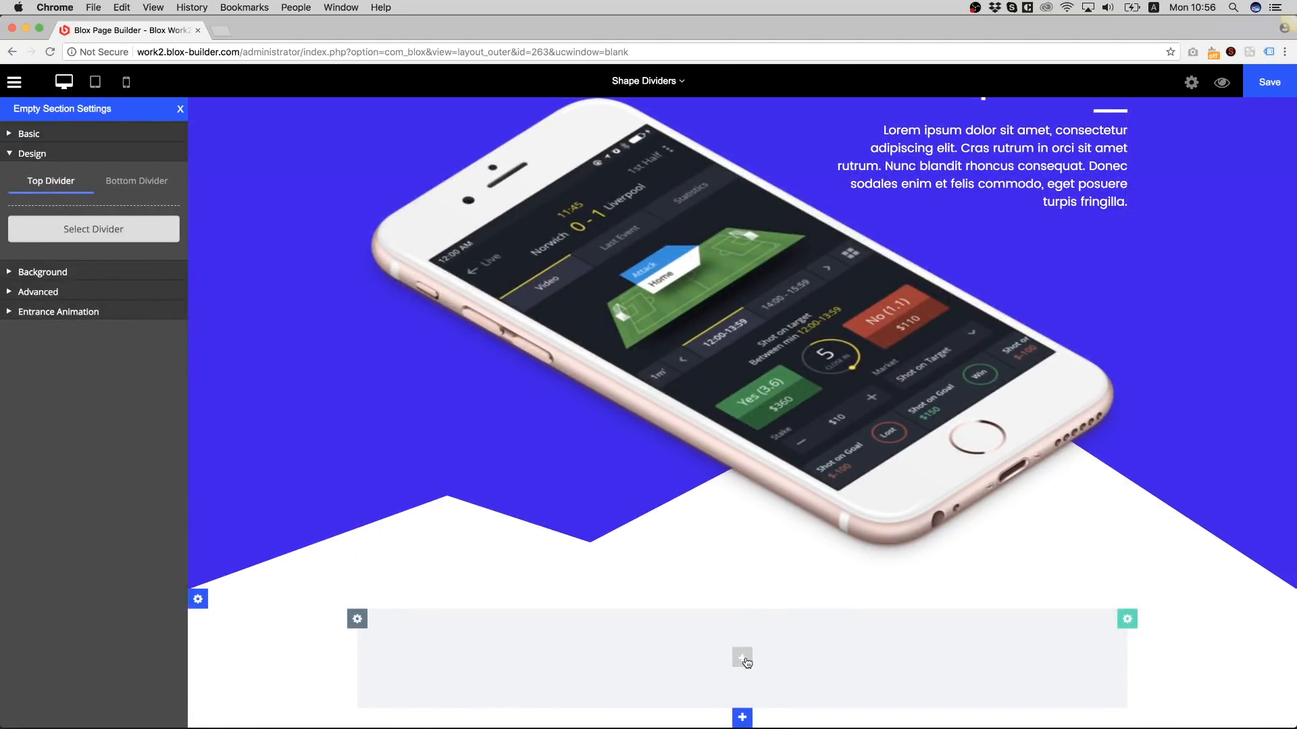
{"action": "mouse_move", "coordinate": [1127, 618]}
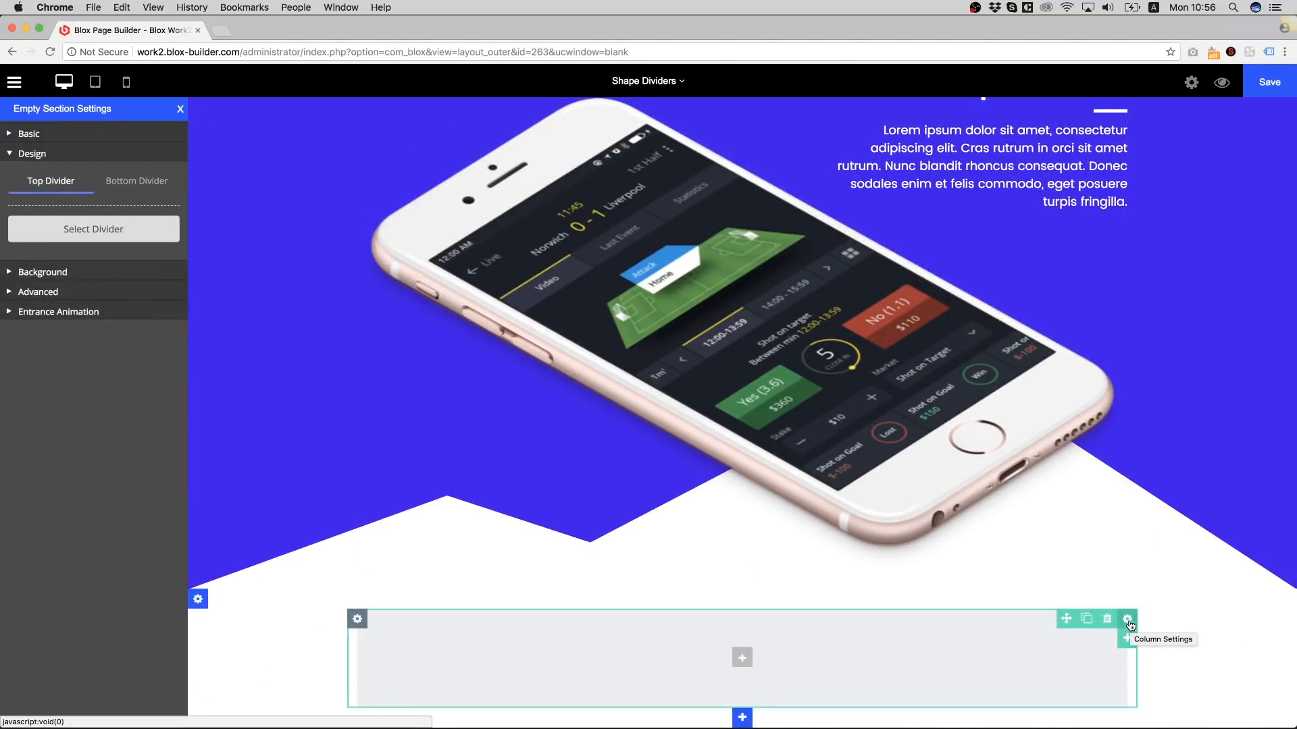
{"action": "left_click", "coordinate": [1086, 620]}
- Insert an Image addon in the new section's right column, using niki.png from the blog/shape-dividers folder
{"action": "left_click", "coordinate": [939, 659]}
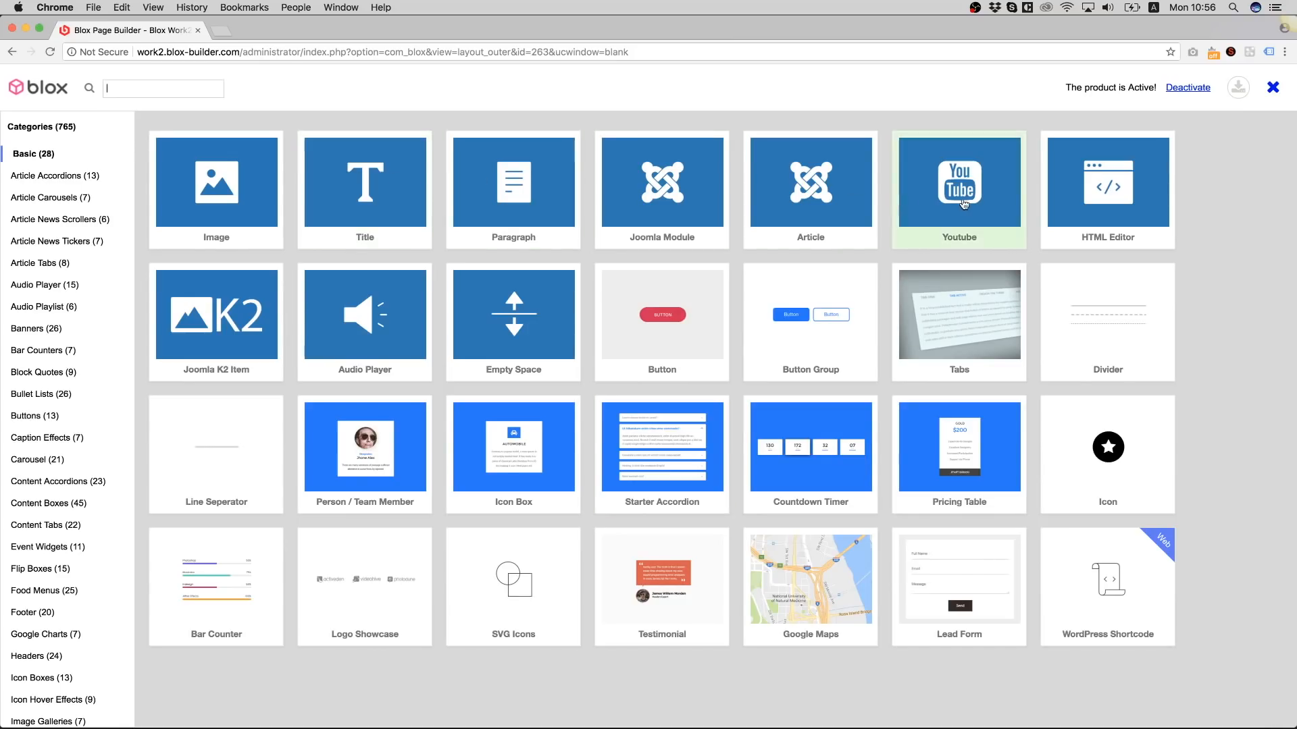
{"action": "left_click", "coordinate": [216, 183]}
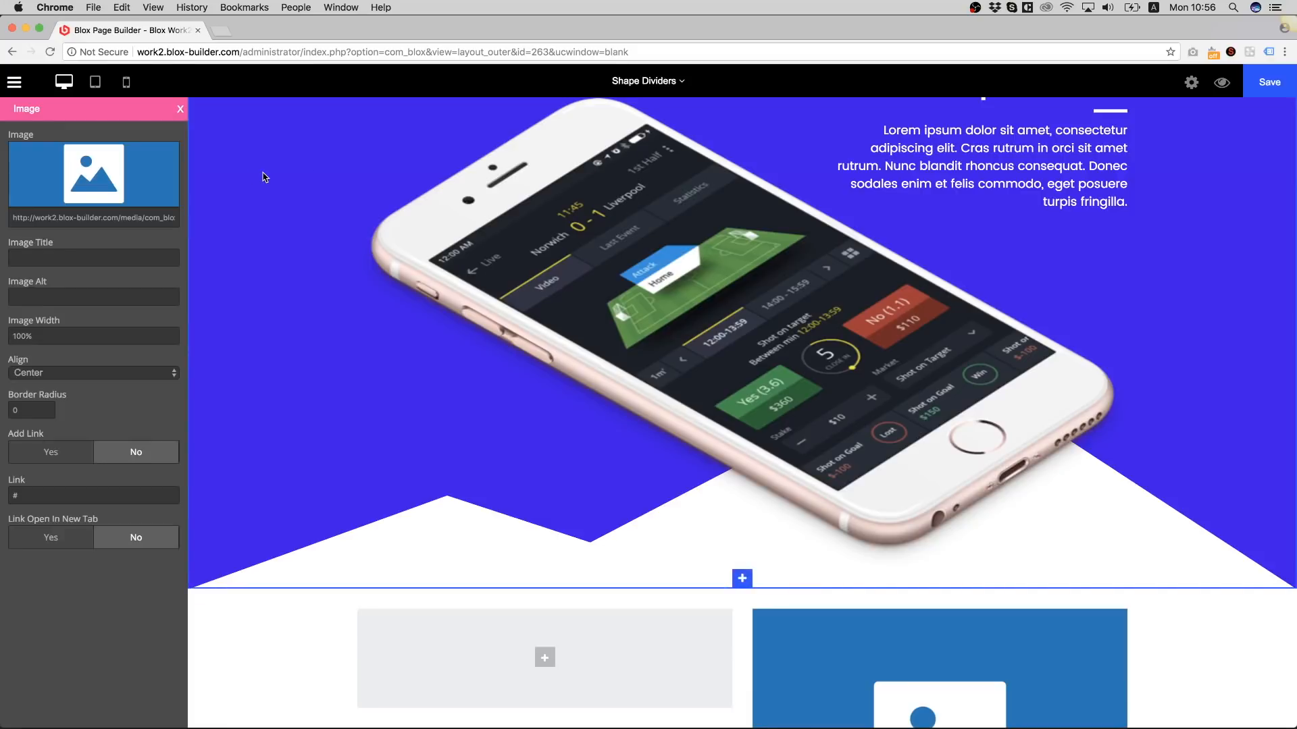
{"action": "mouse_move", "coordinate": [53, 174]}
{"action": "left_click", "coordinate": [129, 153]}
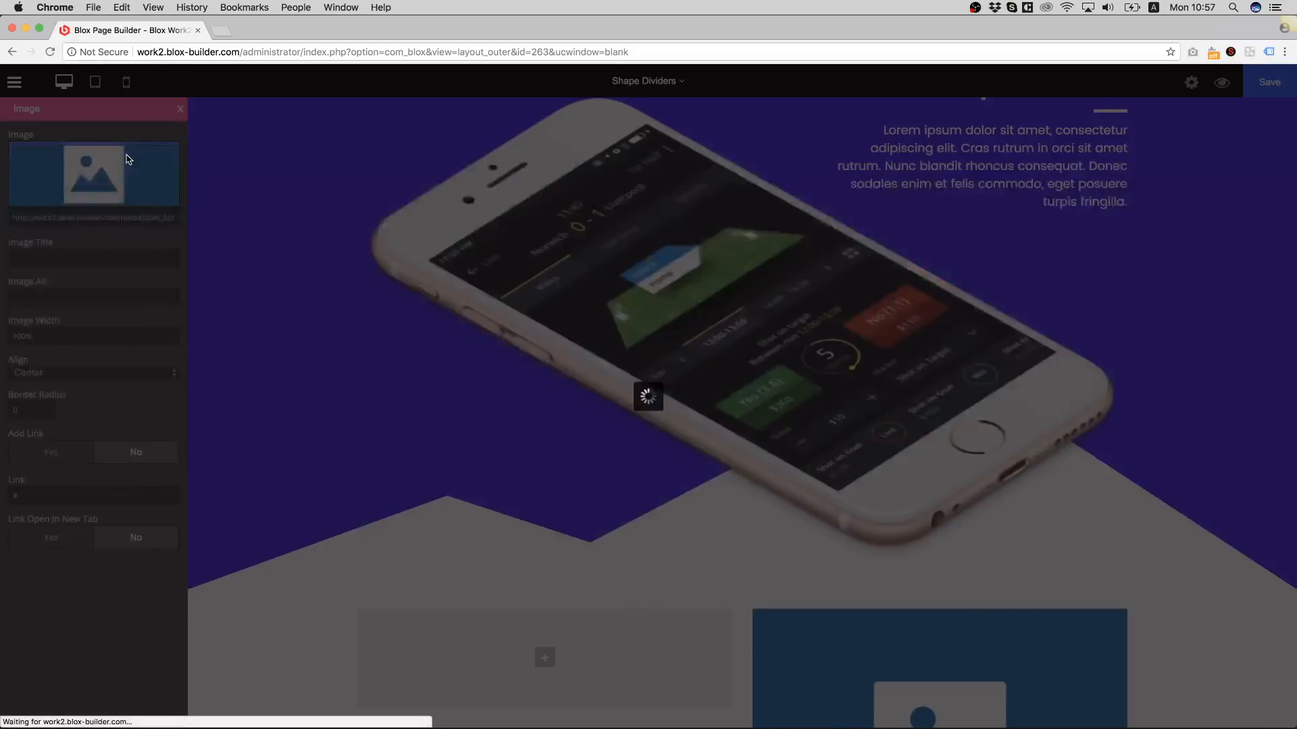
{"action": "left_click", "coordinate": [770, 300]}
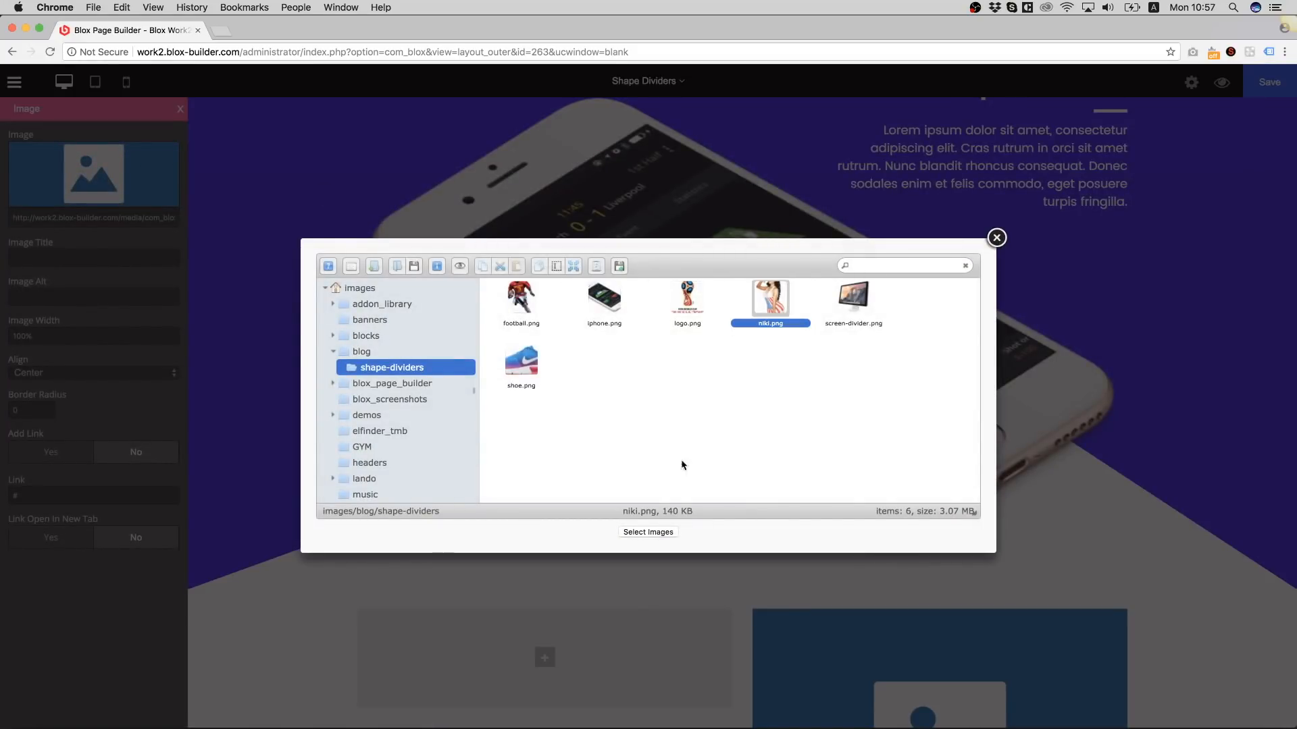
{"action": "left_click", "coordinate": [643, 533]}
- Insert a Title addon in the empty column beside the image and align it left
{"action": "scroll", "coordinate": [687, 480], "scroll_direction": "down", "scroll_amount": 6}
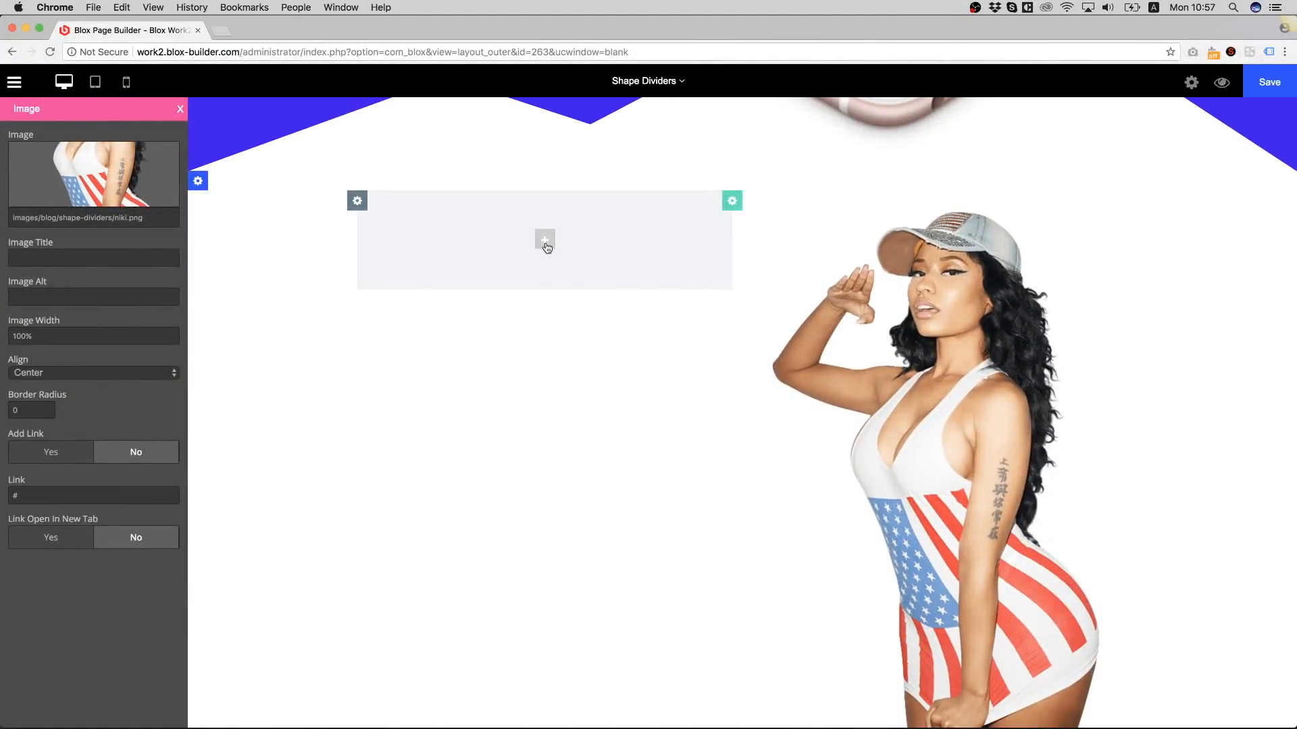
{"action": "left_click", "coordinate": [545, 242]}
{"action": "left_click", "coordinate": [380, 177]}
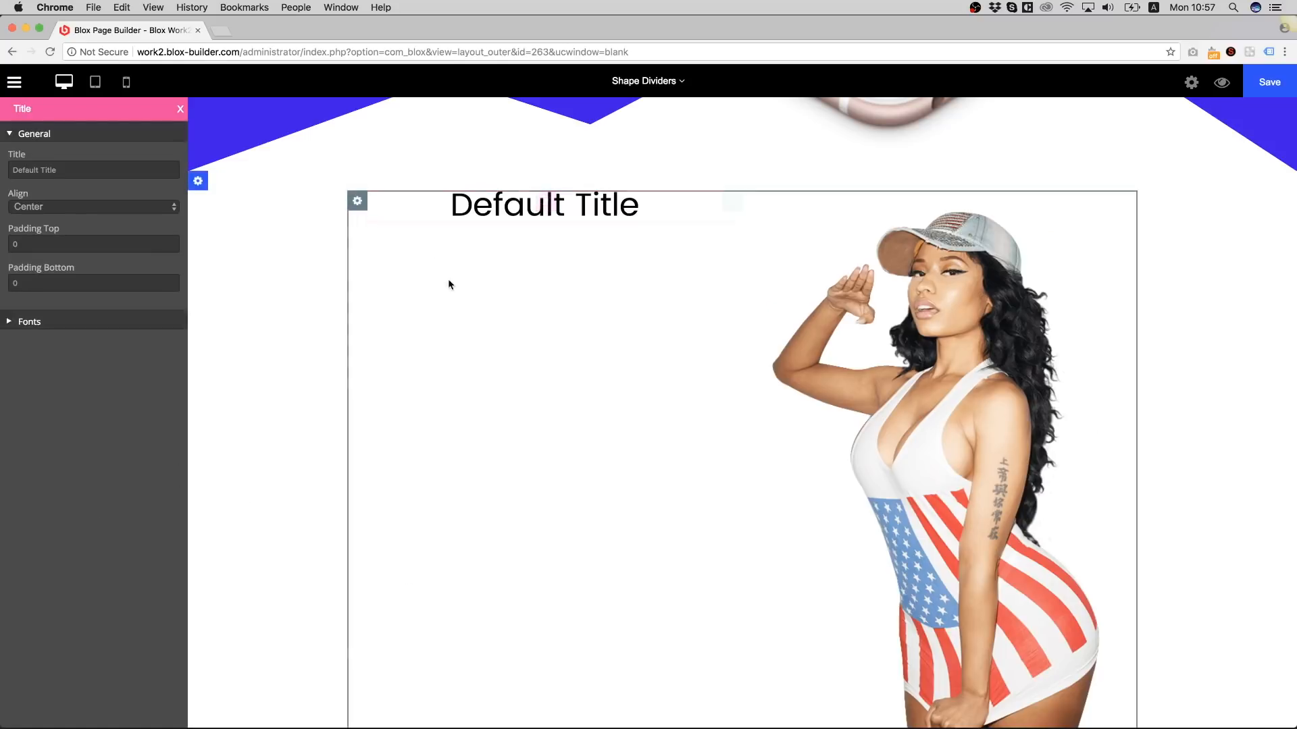
{"action": "left_click", "coordinate": [47, 207]}
{"action": "left_click", "coordinate": [47, 220]}
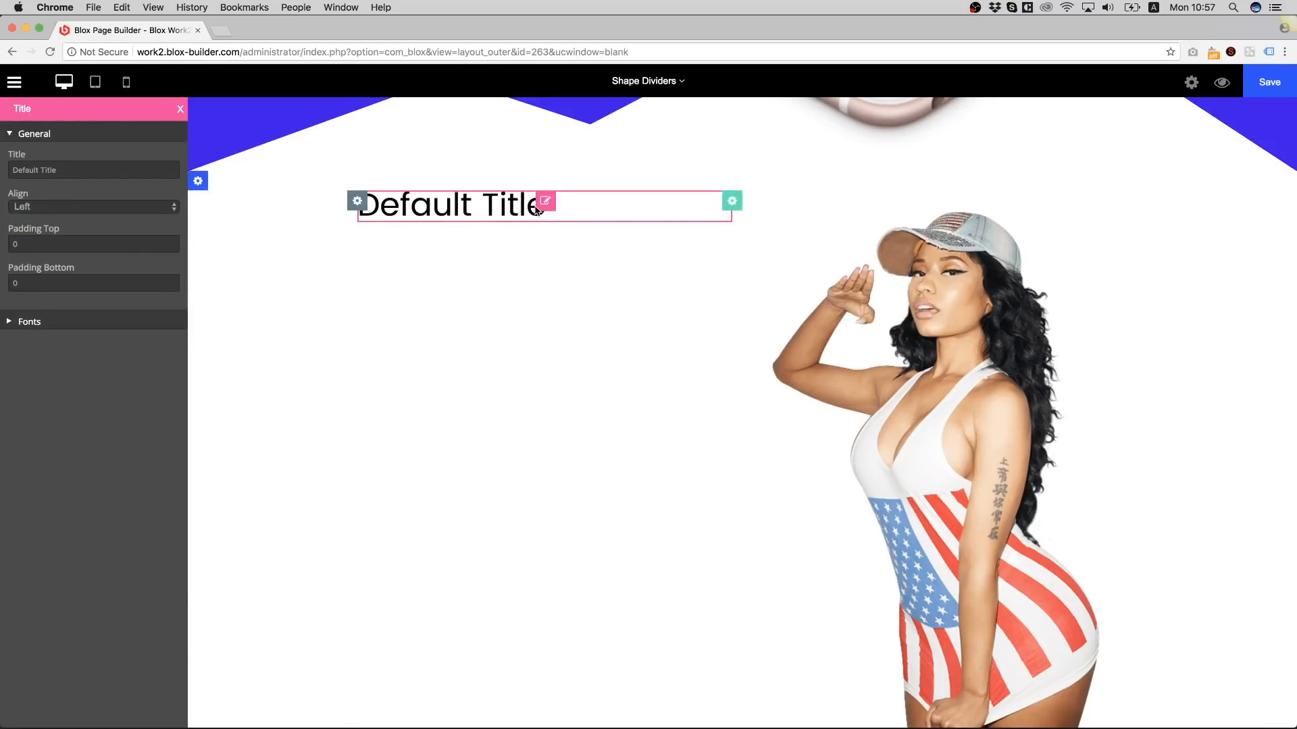
- Add a Paragraph addon beneath the new title and align its text left
{"action": "left_click", "coordinate": [544, 221]}
{"action": "left_click", "coordinate": [527, 203]}
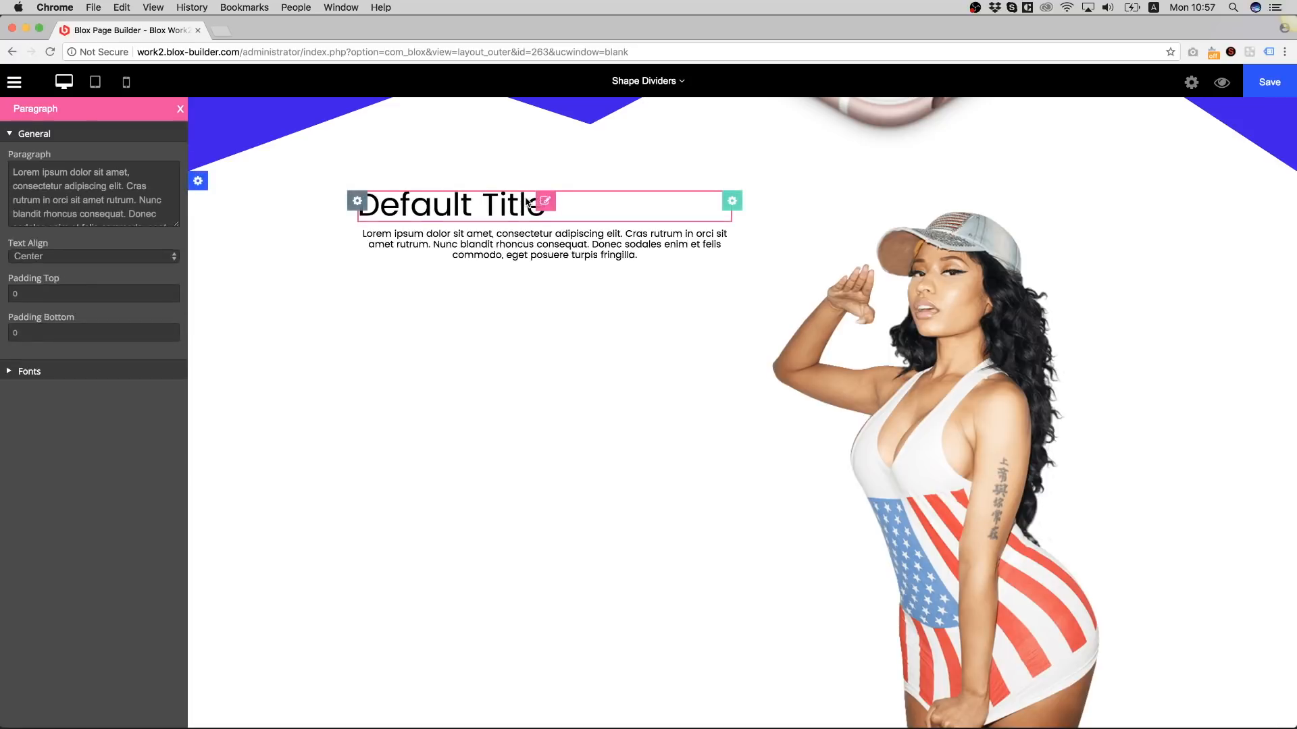
{"action": "left_click", "coordinate": [70, 260]}
{"action": "left_click", "coordinate": [71, 268]}
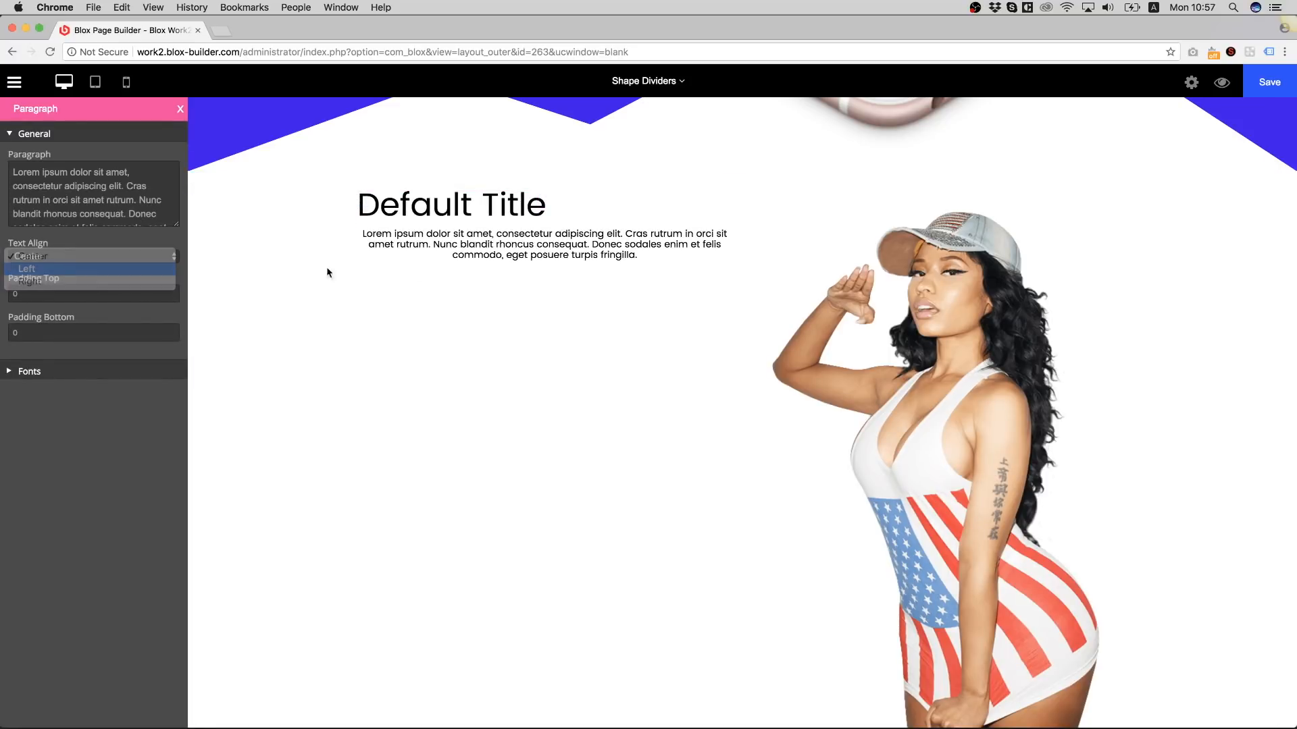
- Add an Audio Player addon beneath the new section's paragraph
{"action": "left_click", "coordinate": [549, 258]}
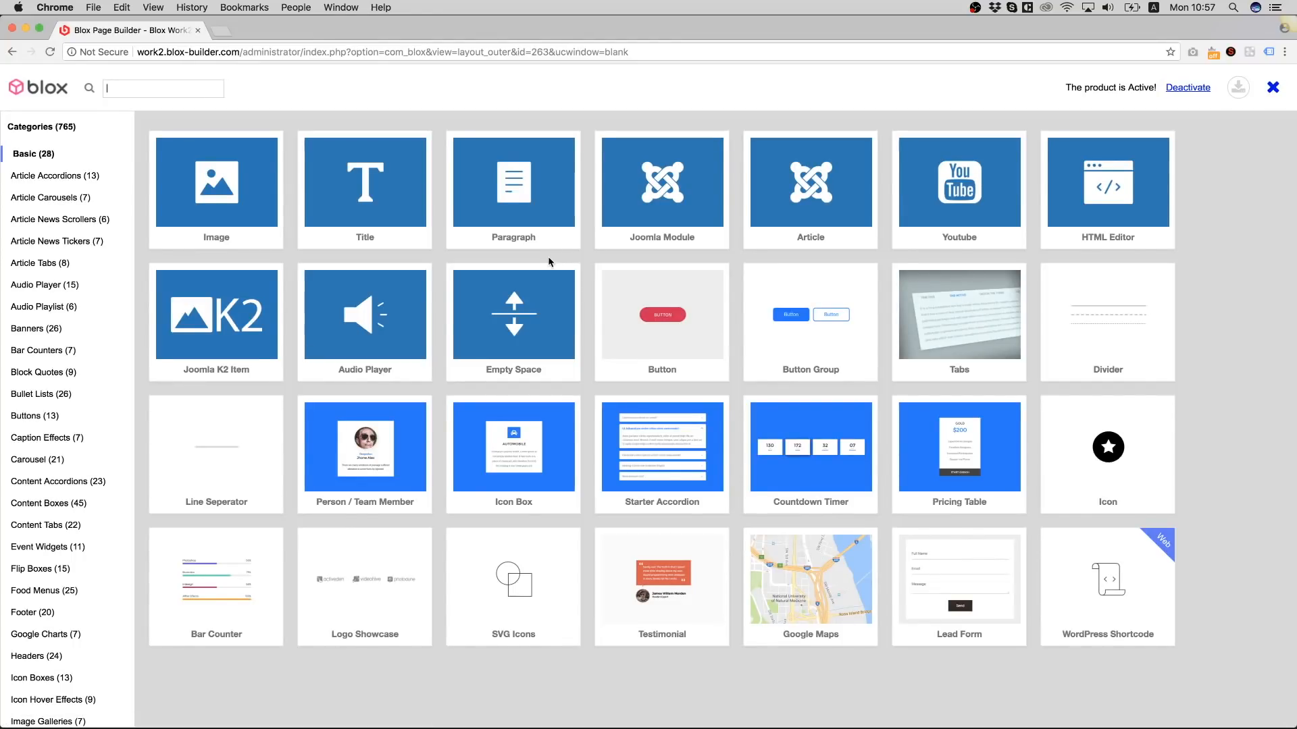
{"action": "left_click", "coordinate": [359, 336]}
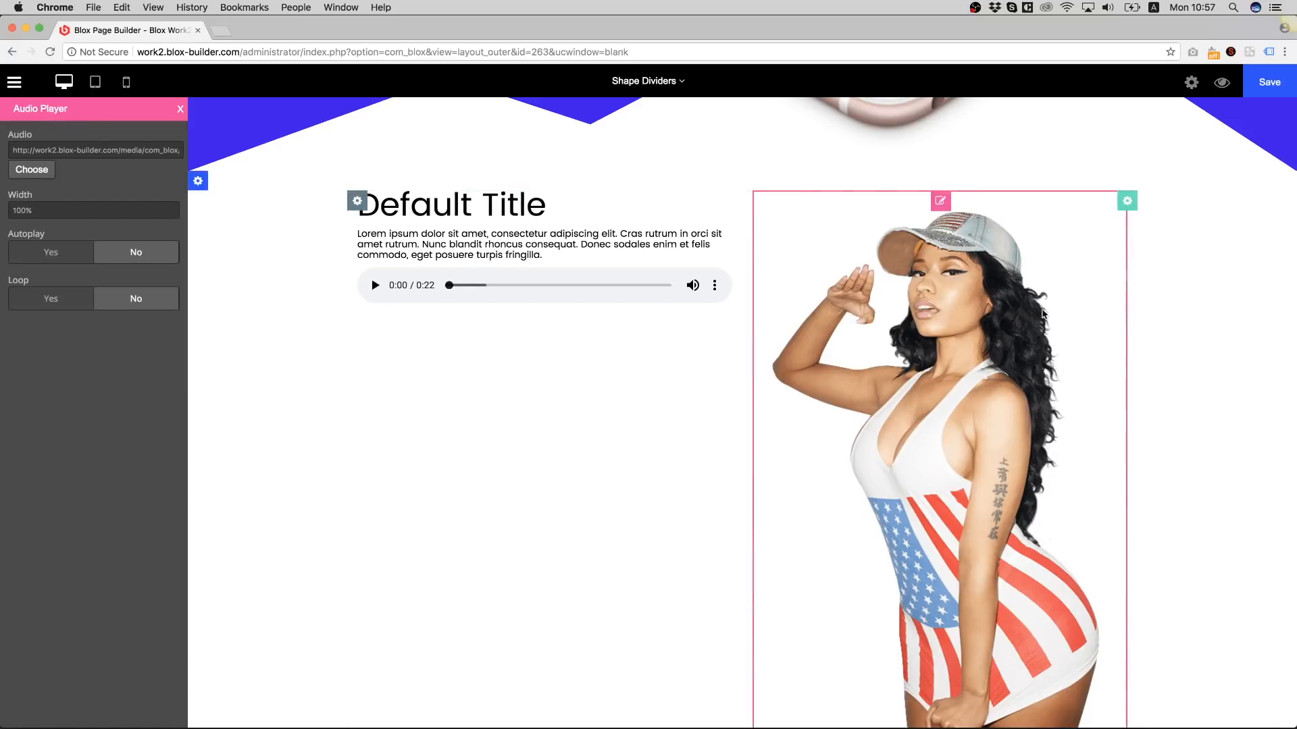
{"action": "scroll", "coordinate": [651, 414], "scroll_direction": "up", "scroll_amount": 6}
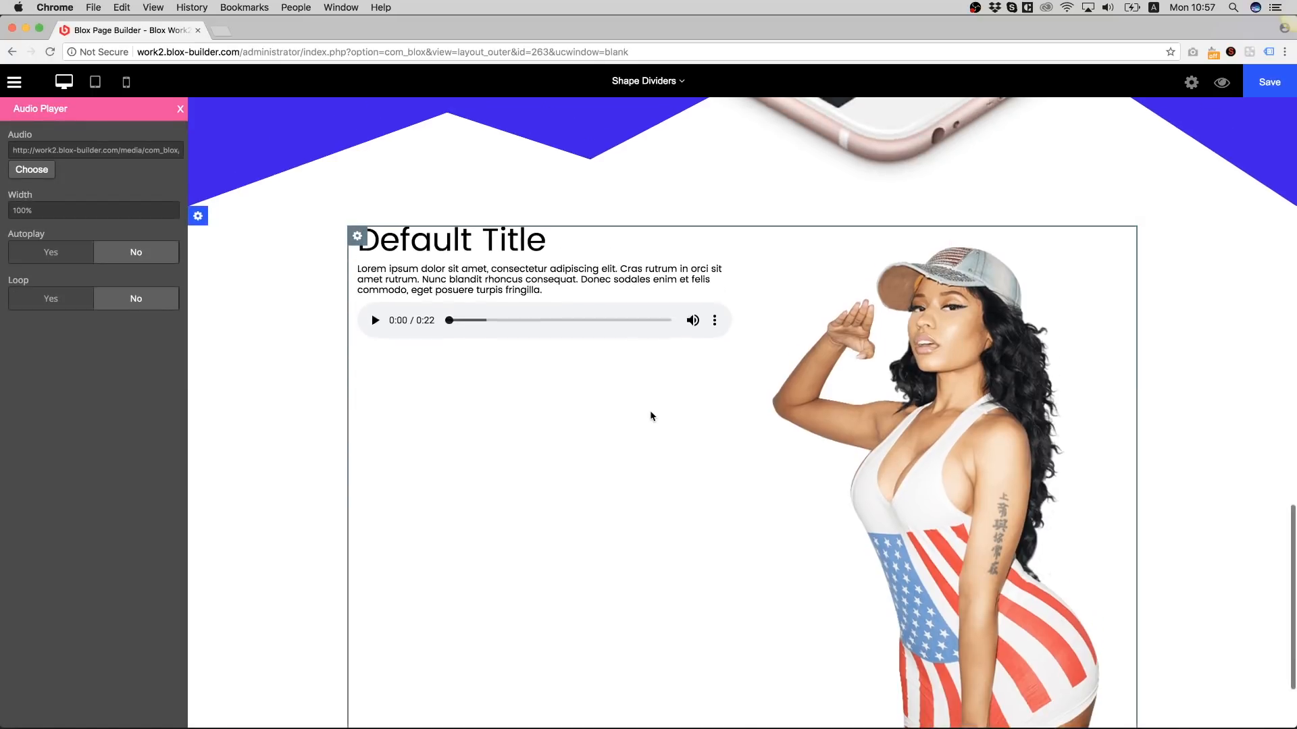
{"action": "scroll", "coordinate": [651, 415], "scroll_direction": "down", "scroll_amount": 6}
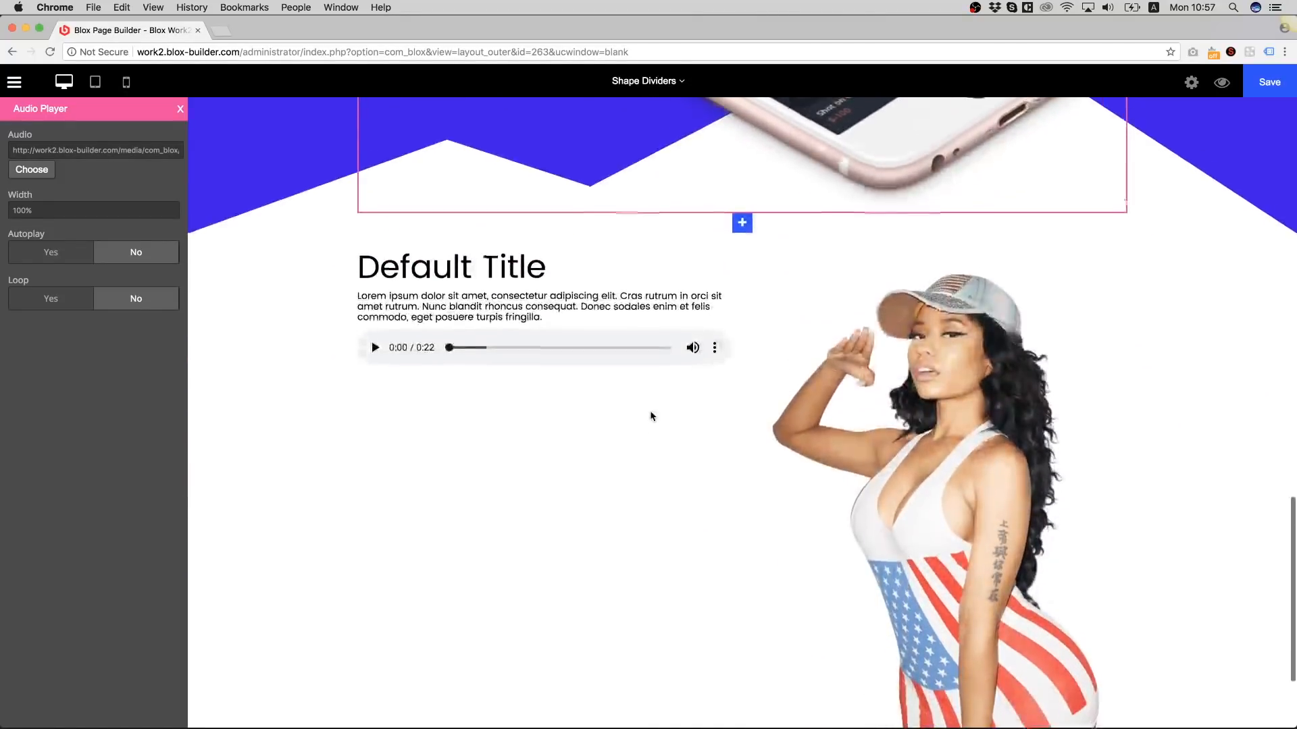
{"action": "scroll", "coordinate": [651, 415], "scroll_direction": "up", "scroll_amount": 1}
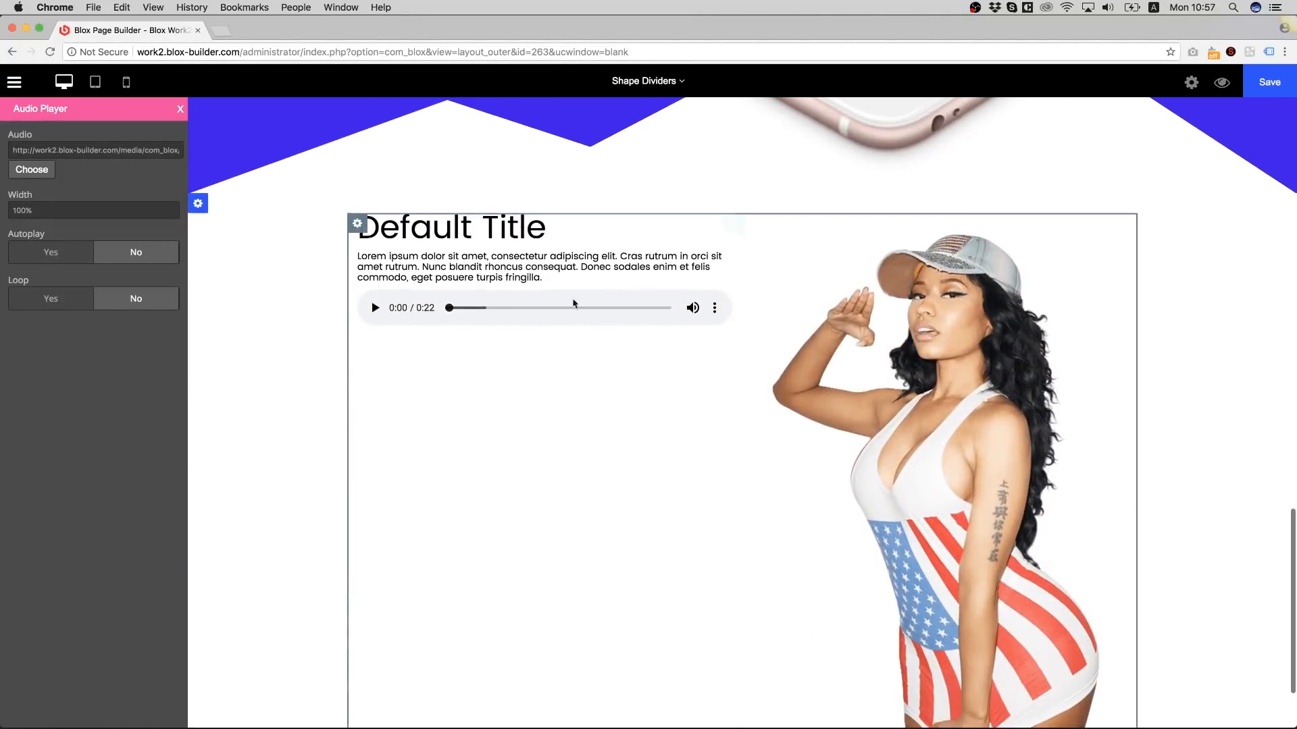
- Copy the settings of the Lorem ipsum paragraph in the yellow hero section
{"action": "scroll", "coordinate": [558, 276], "scroll_direction": "up", "scroll_amount": 15}
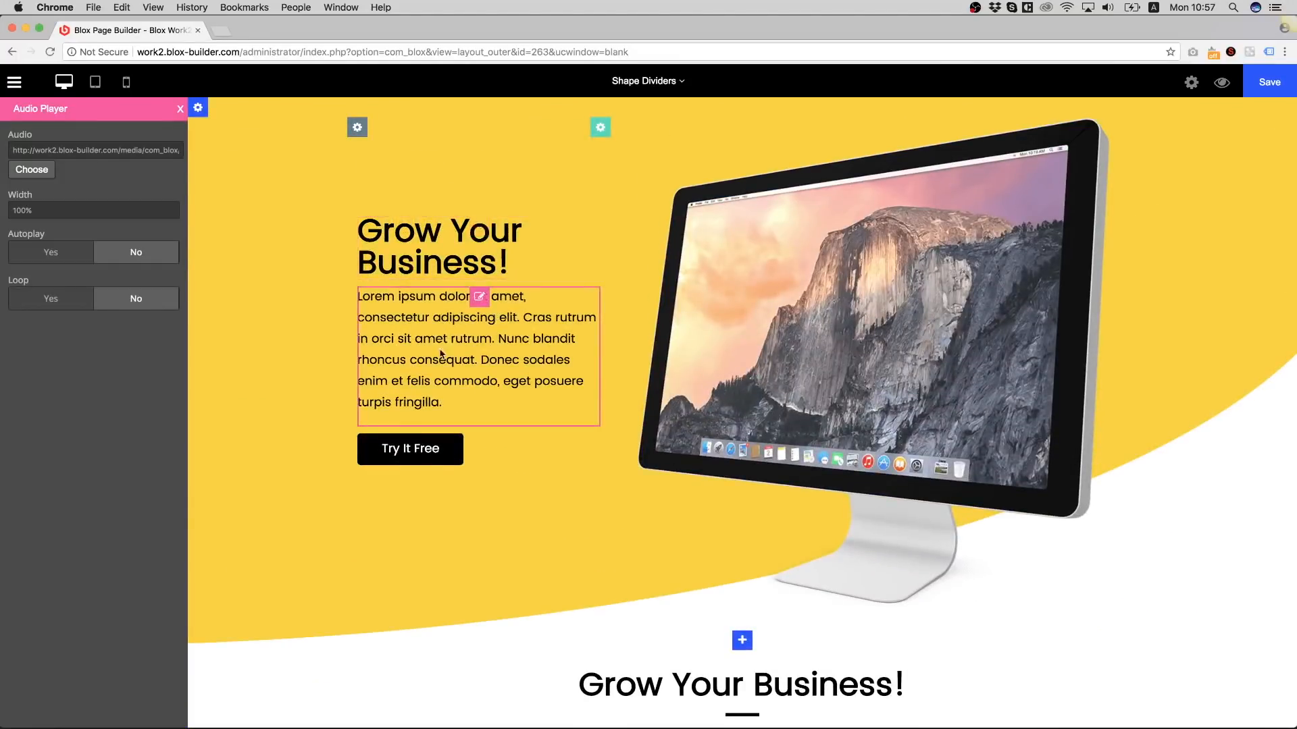
{"action": "left_click", "coordinate": [479, 302]}
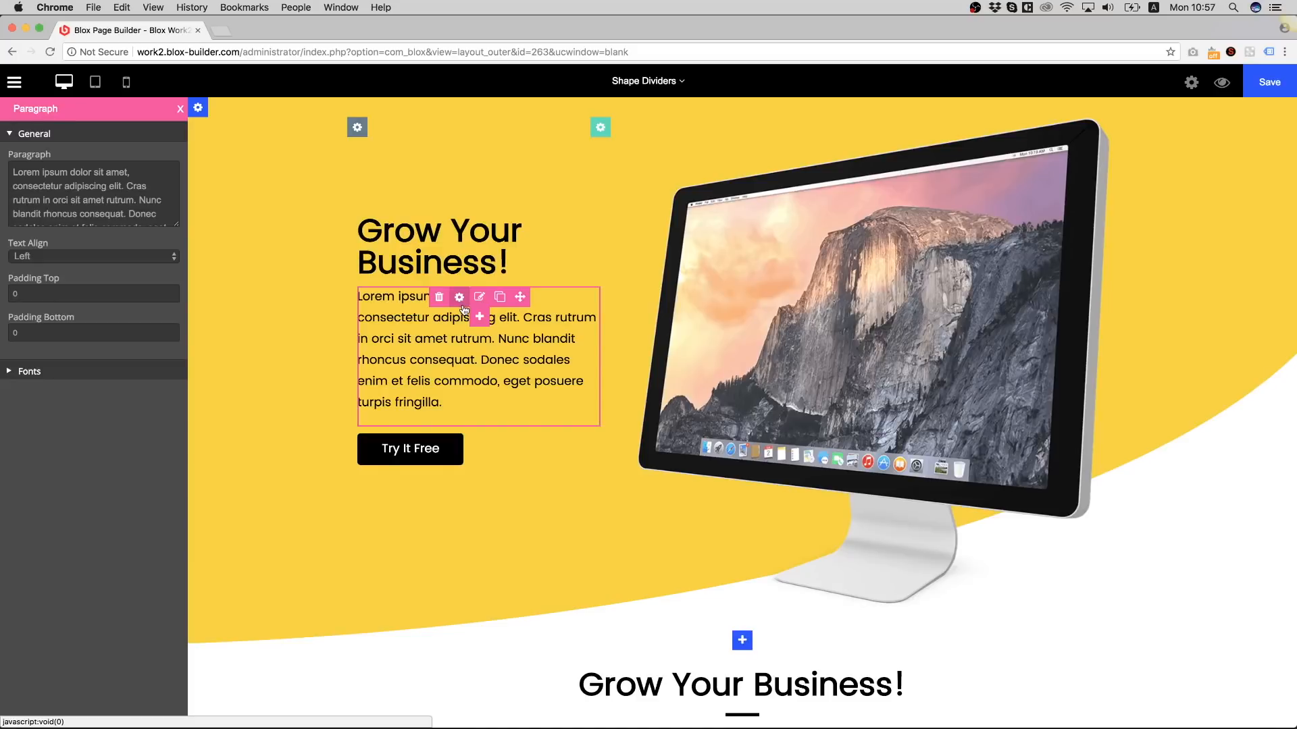
{"action": "left_click", "coordinate": [463, 308]}
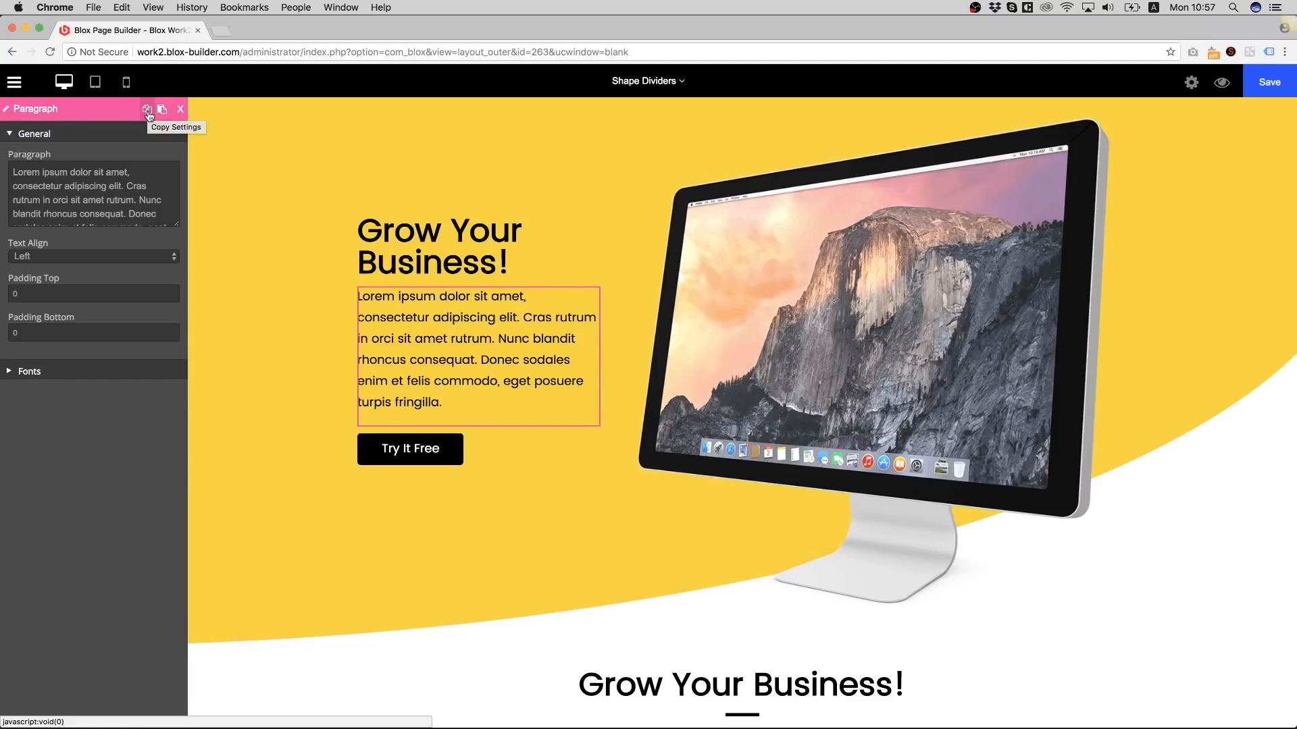
{"action": "left_click", "coordinate": [148, 112]}
- Paste the copied paragraph settings onto the paragraph above the audio player
{"action": "scroll", "coordinate": [405, 304], "scroll_direction": "down", "scroll_amount": 10}
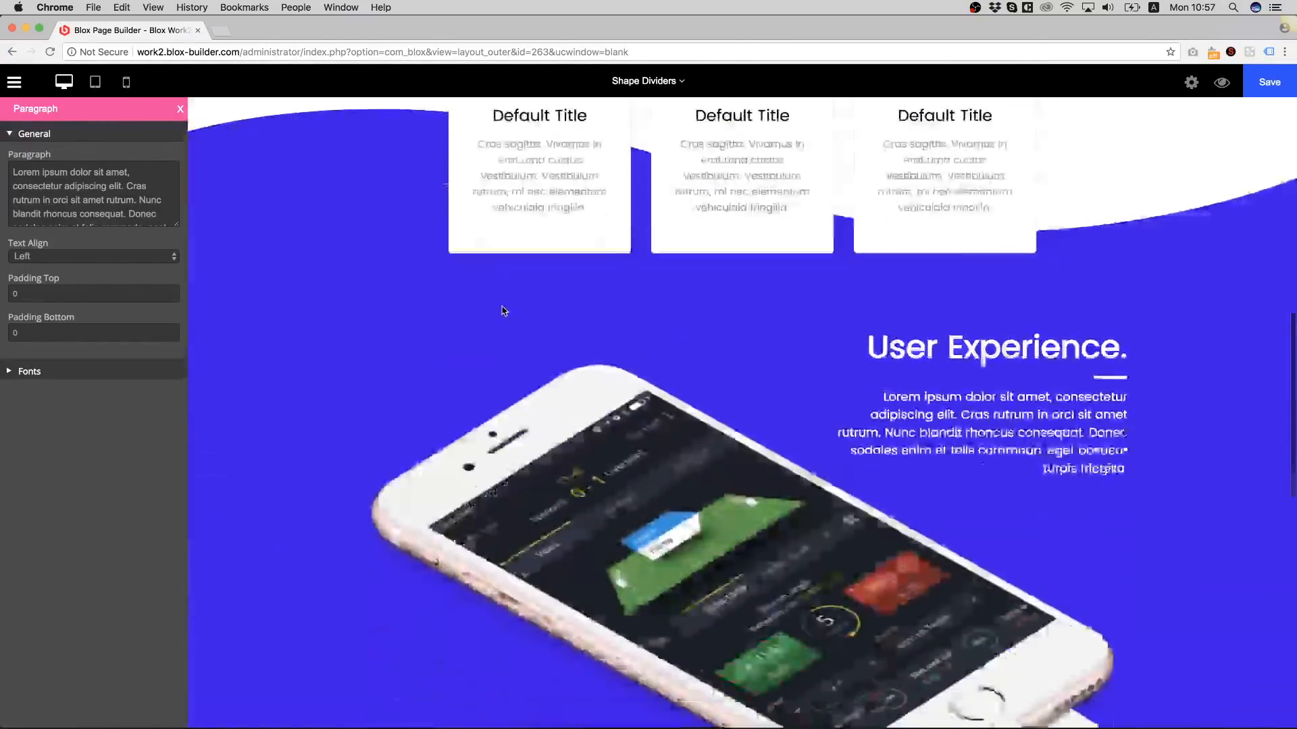
{"action": "scroll", "coordinate": [503, 310], "scroll_direction": "down", "scroll_amount": 10}
{"action": "mouse_move", "coordinate": [544, 180]}
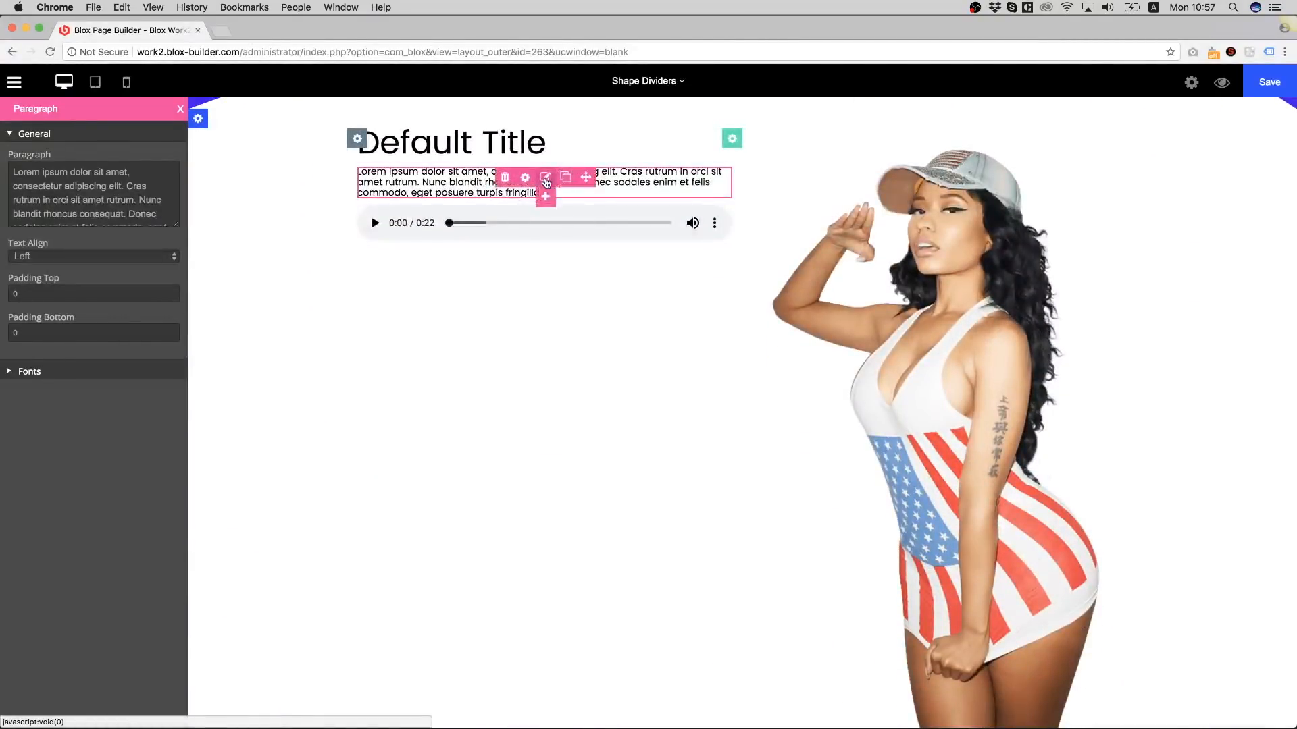
{"action": "left_click", "coordinate": [546, 178]}
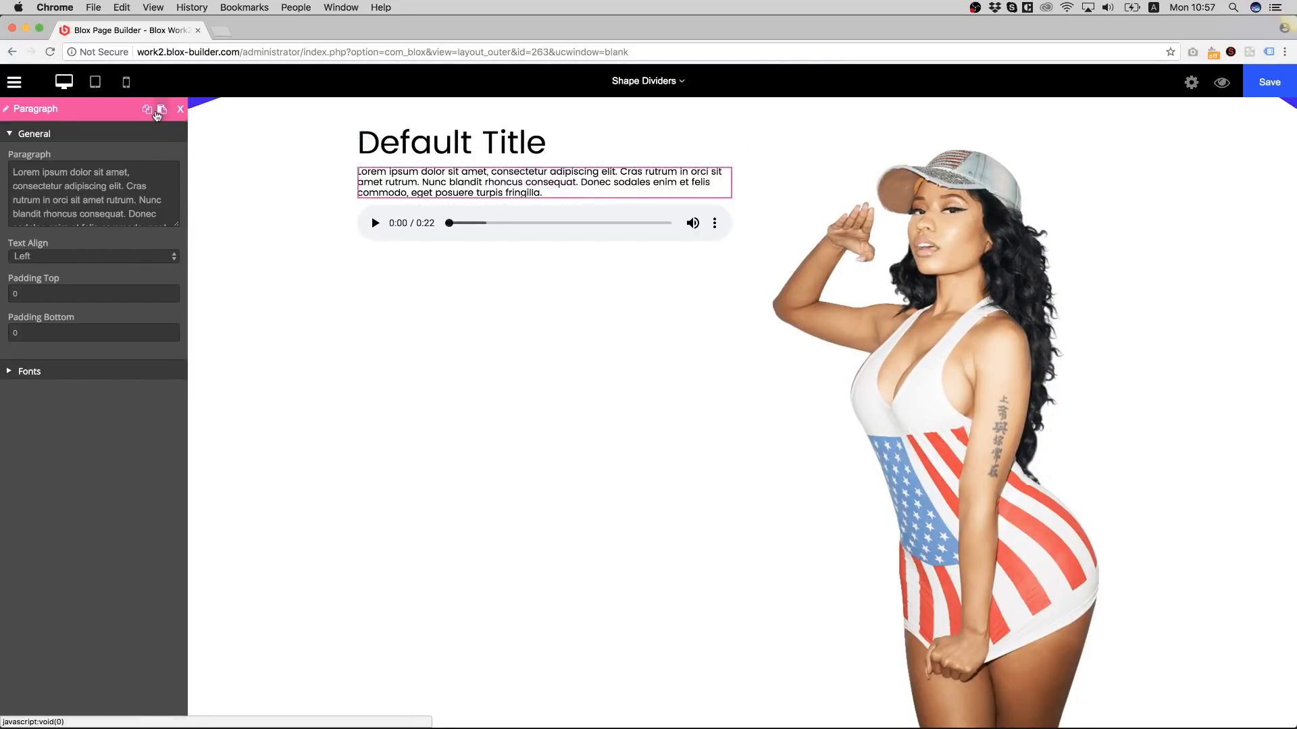
{"action": "left_click", "coordinate": [161, 110]}
{"action": "scroll", "coordinate": [466, 339], "scroll_direction": "up", "scroll_amount": 2}
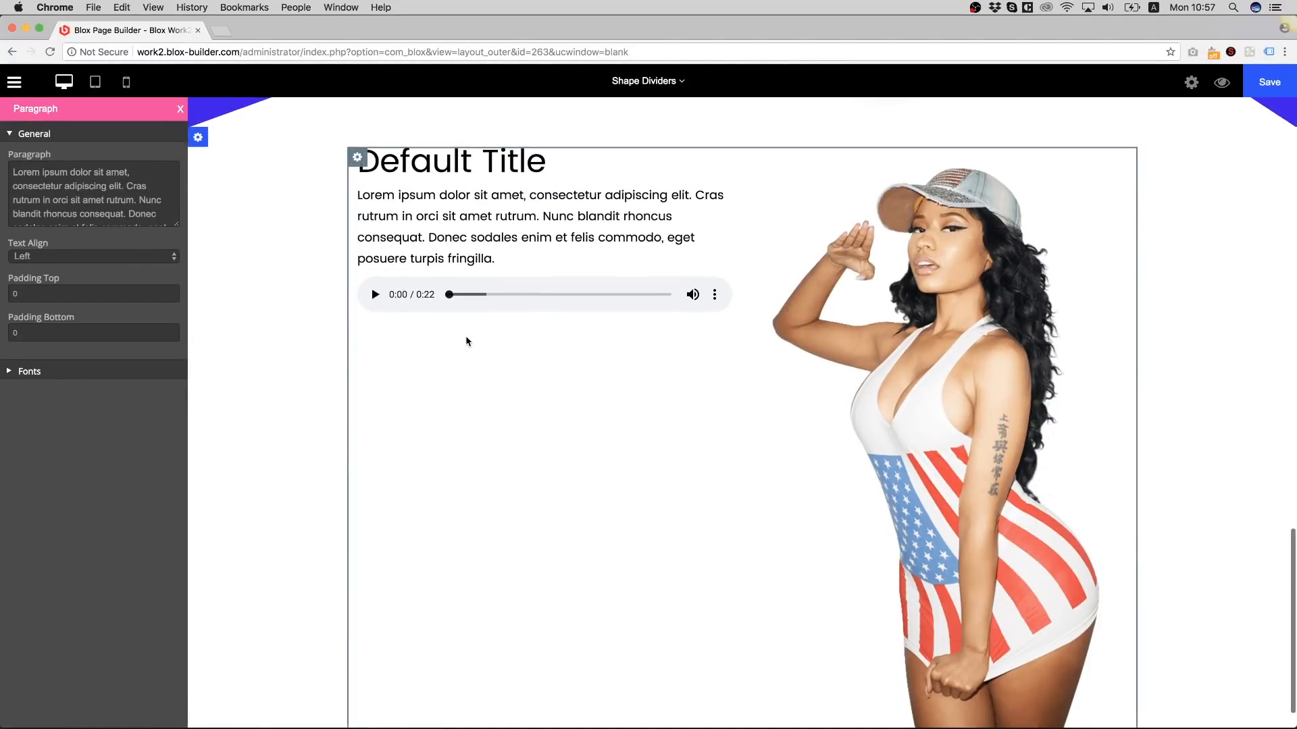
{"action": "scroll", "coordinate": [466, 341], "scroll_direction": "down", "scroll_amount": 1}
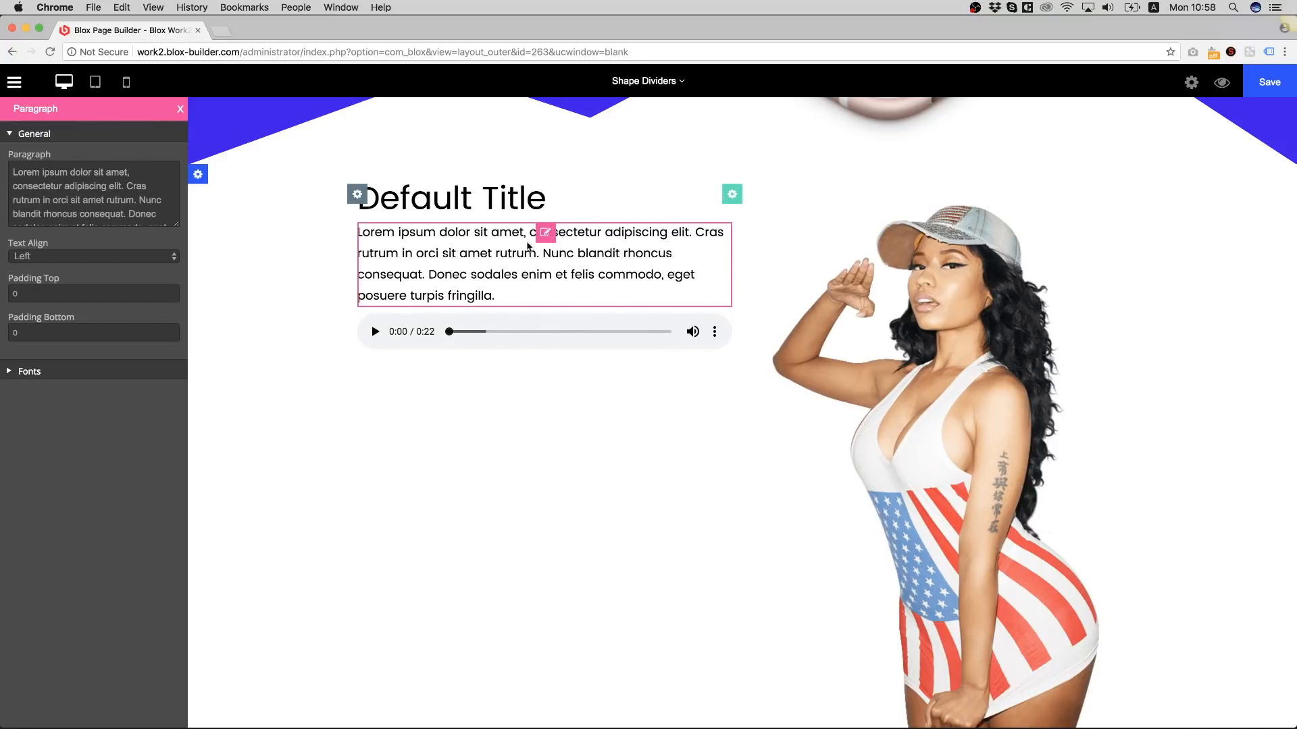
- Change the title beside the image to "Listen To Me Sing!"
{"action": "left_click", "coordinate": [546, 195]}
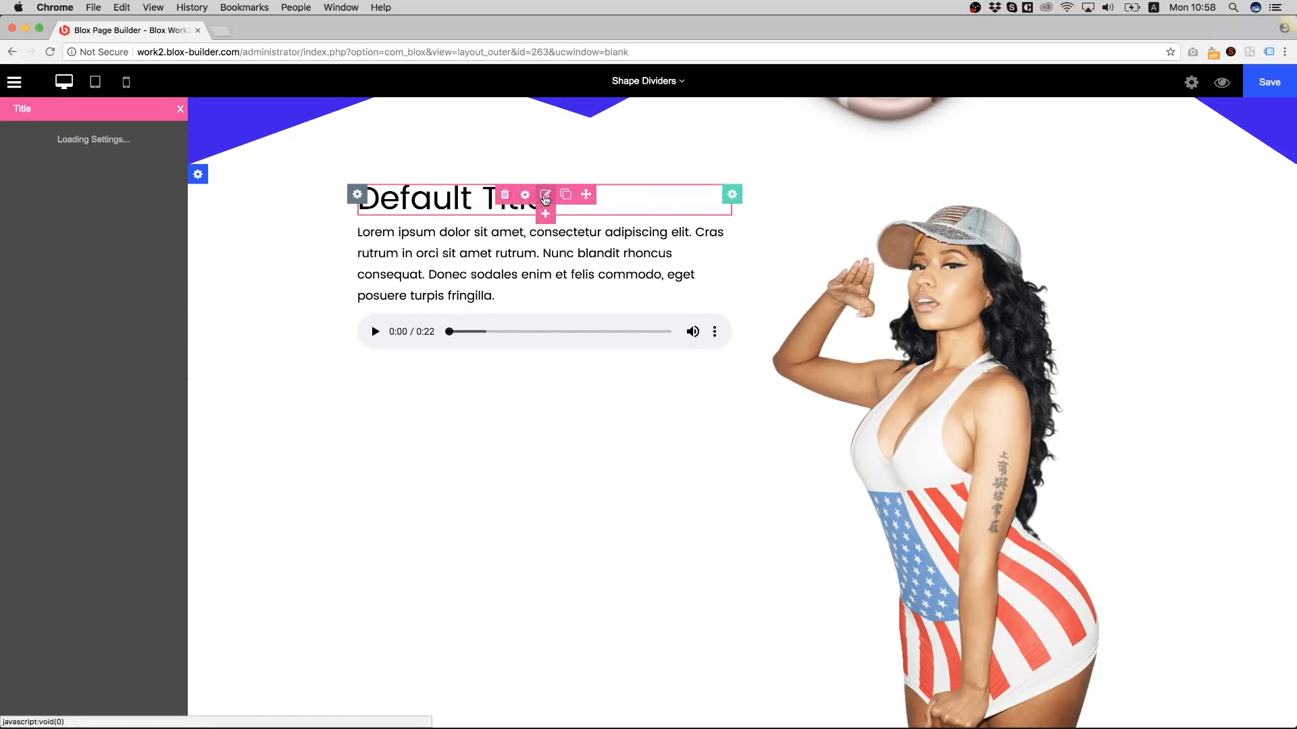
{"action": "triple_click", "coordinate": [41, 170]}
{"action": "type", "text": "KL"}
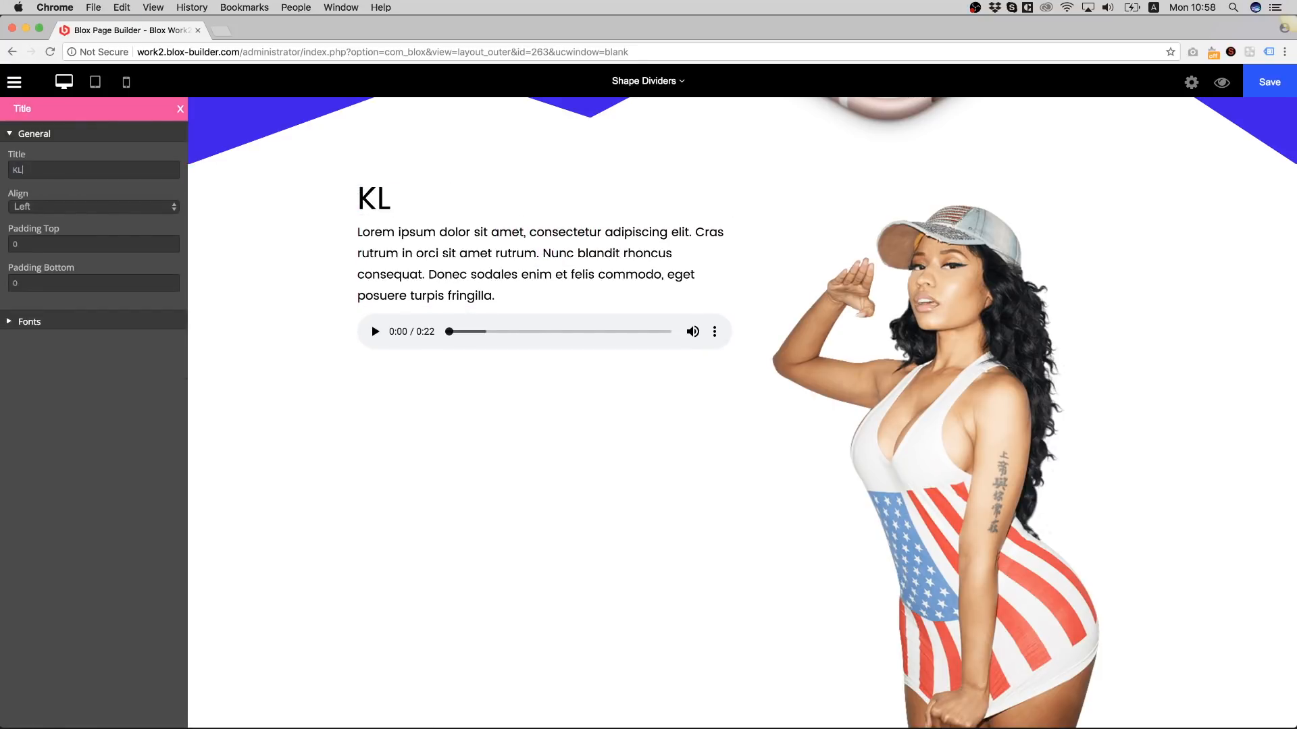
{"action": "key", "text": "BackSpace"}
{"action": "key", "text": "BackSpace"}
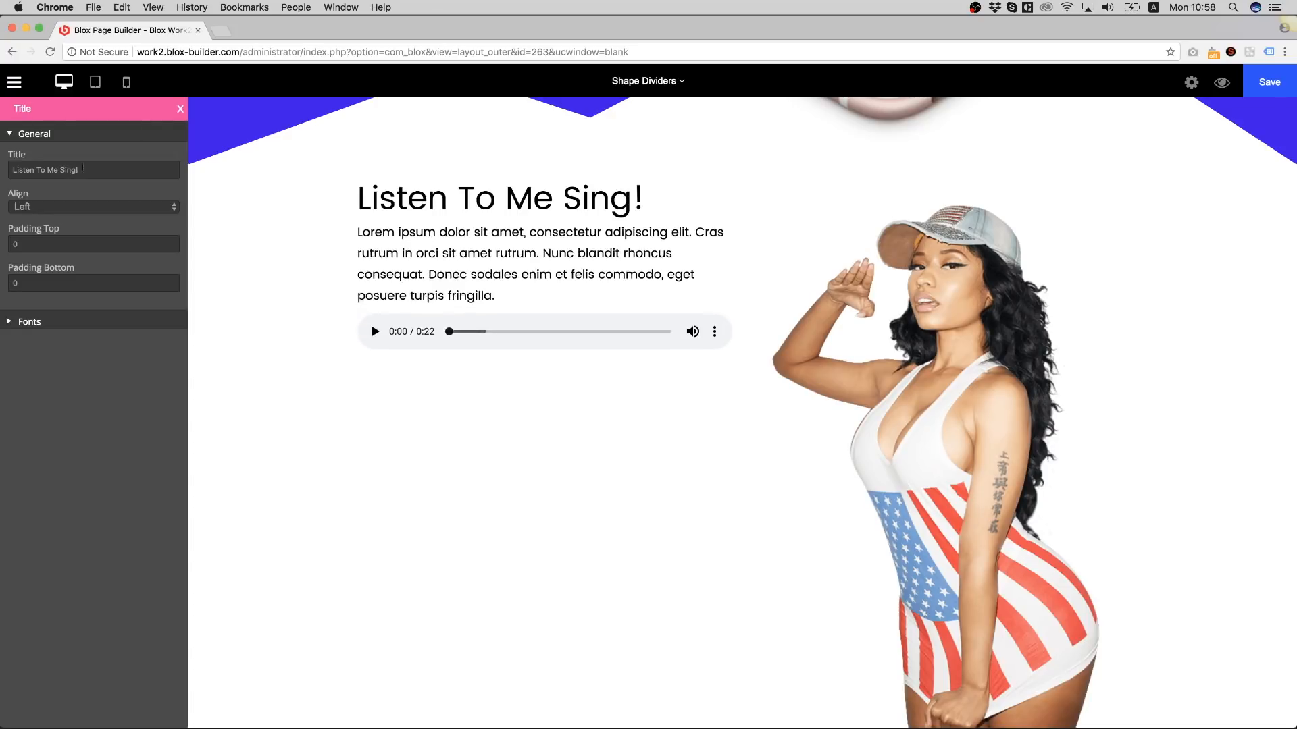
- Set the font weight of the title beside the image to Bold
{"action": "left_click", "coordinate": [74, 322]}
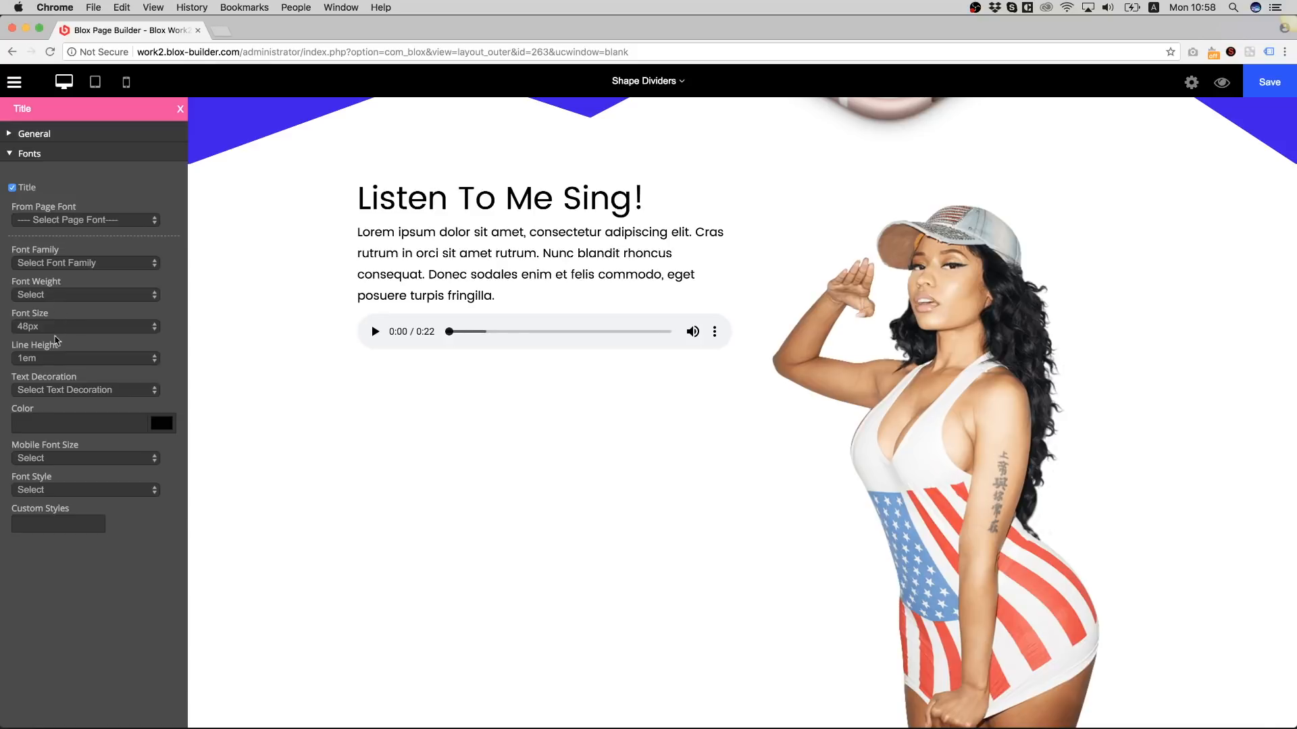
{"action": "left_click", "coordinate": [51, 297]}
{"action": "left_click", "coordinate": [50, 306]}
- Set the bottom padding of the addon container to 60 for the paragraph above the audio player
{"action": "mouse_move", "coordinate": [534, 233]}
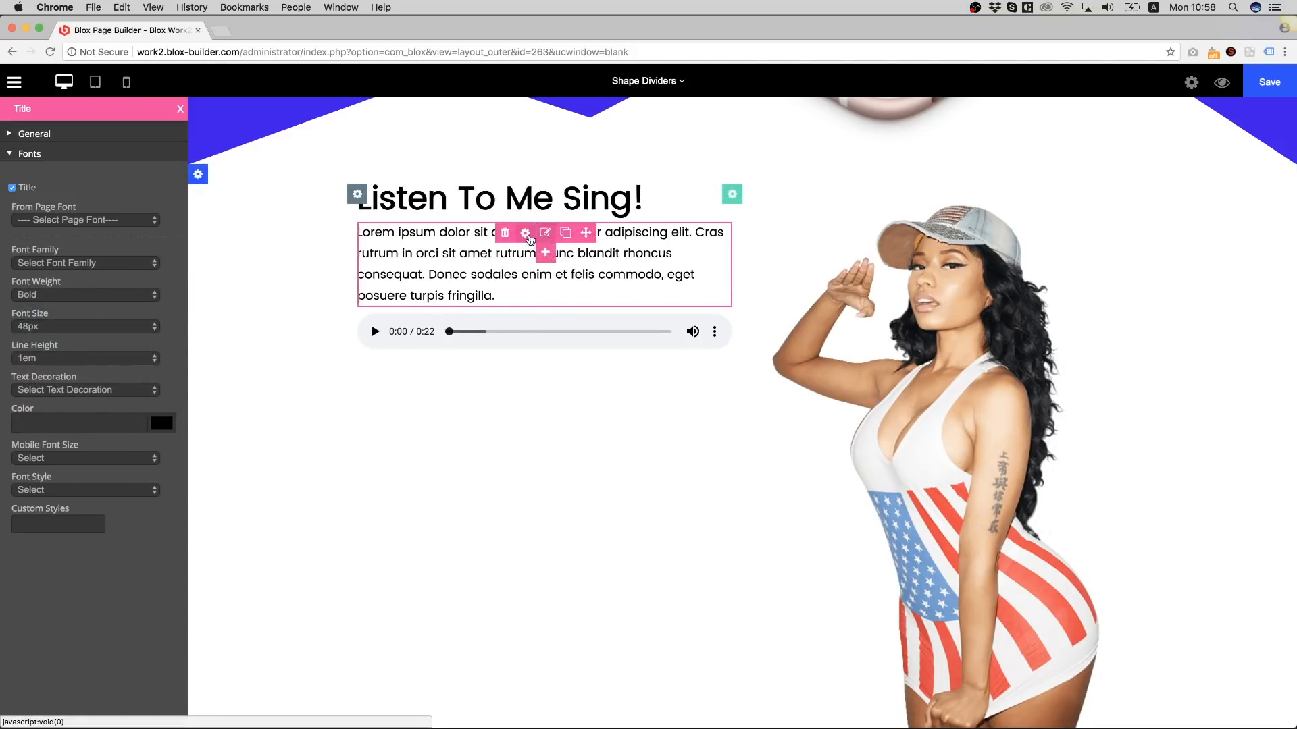
{"action": "left_click", "coordinate": [528, 235]}
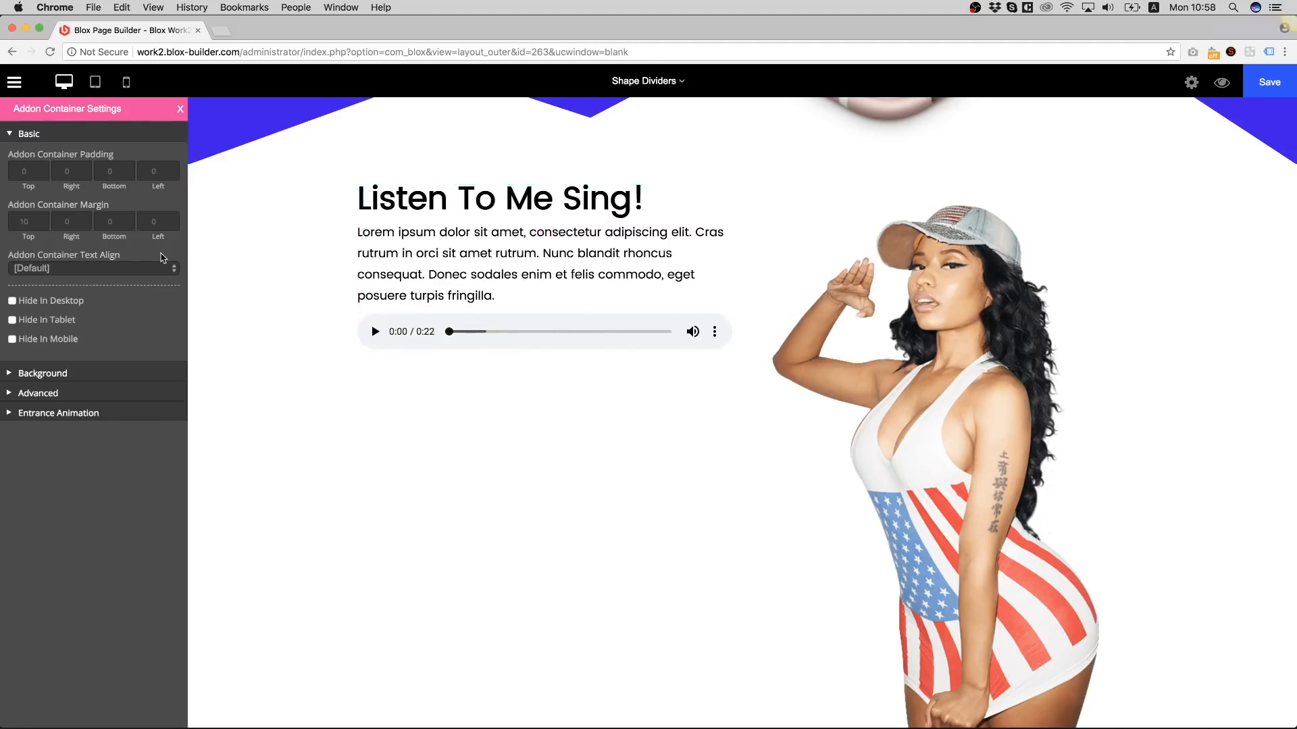
{"action": "mouse_move", "coordinate": [162, 257]}
{"action": "left_click", "coordinate": [110, 172]}
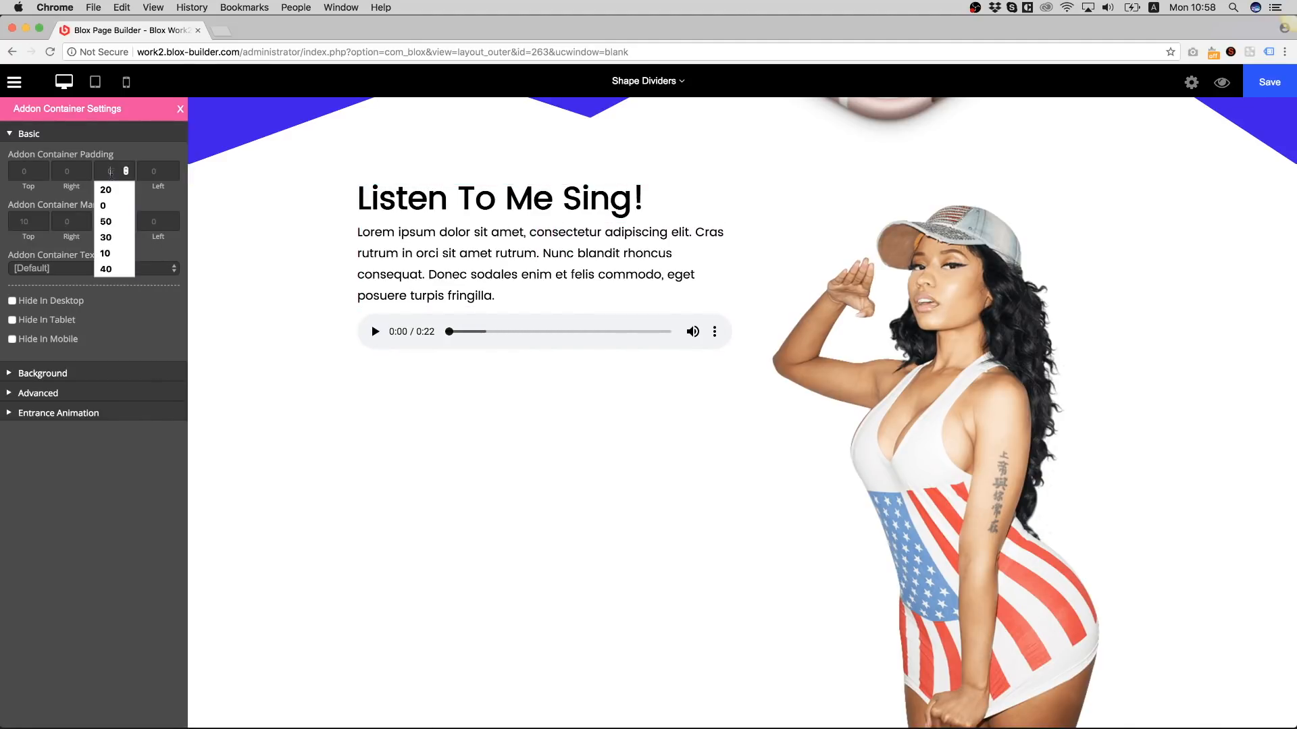
{"action": "type", "text": "60"}
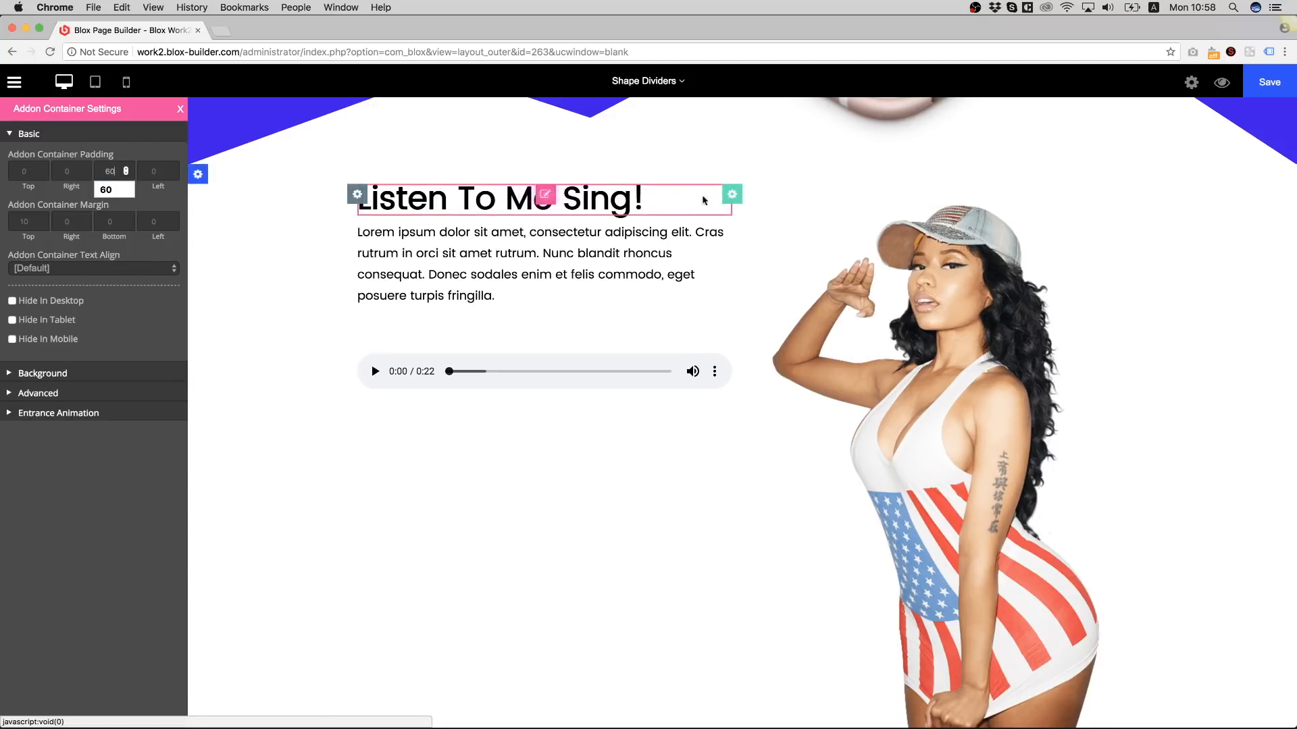
- Set the top padding of the column holding the title, paragraph and audio player to 200, leaving its bottom padding at default
{"action": "left_click", "coordinate": [733, 195]}
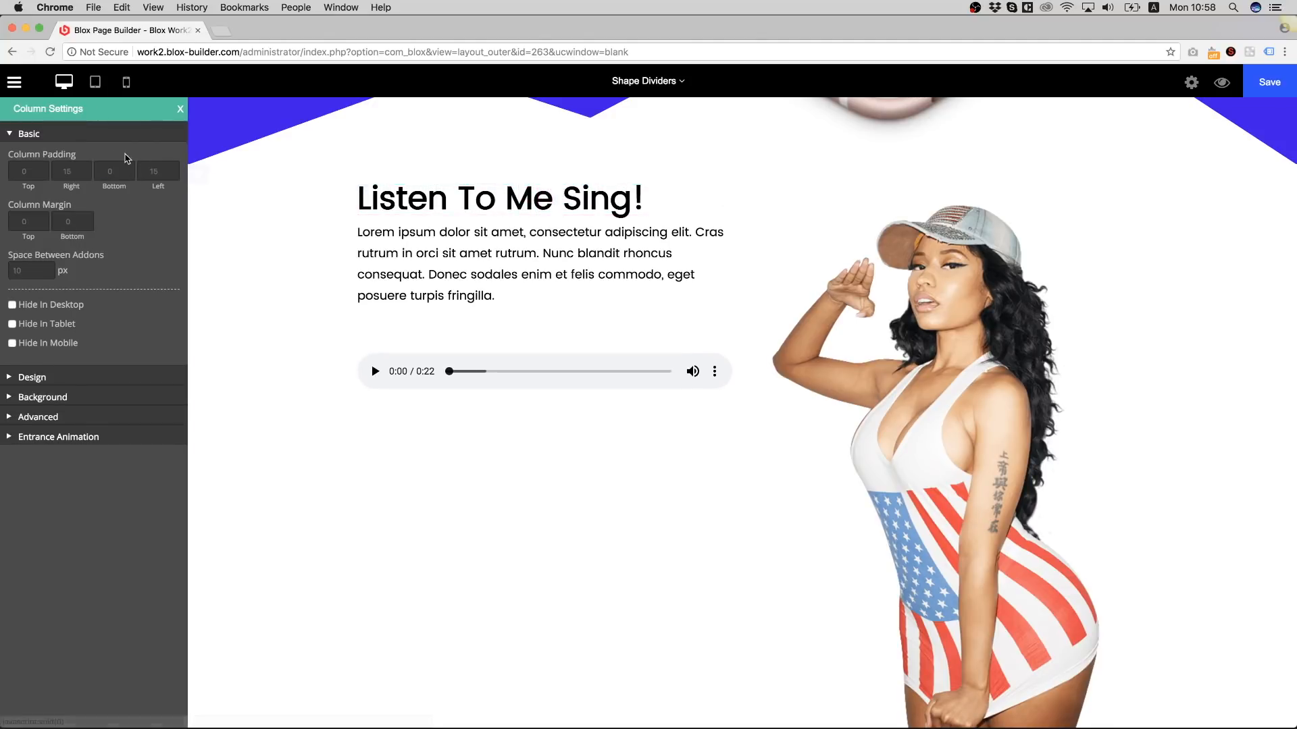
{"action": "left_click", "coordinate": [108, 171]}
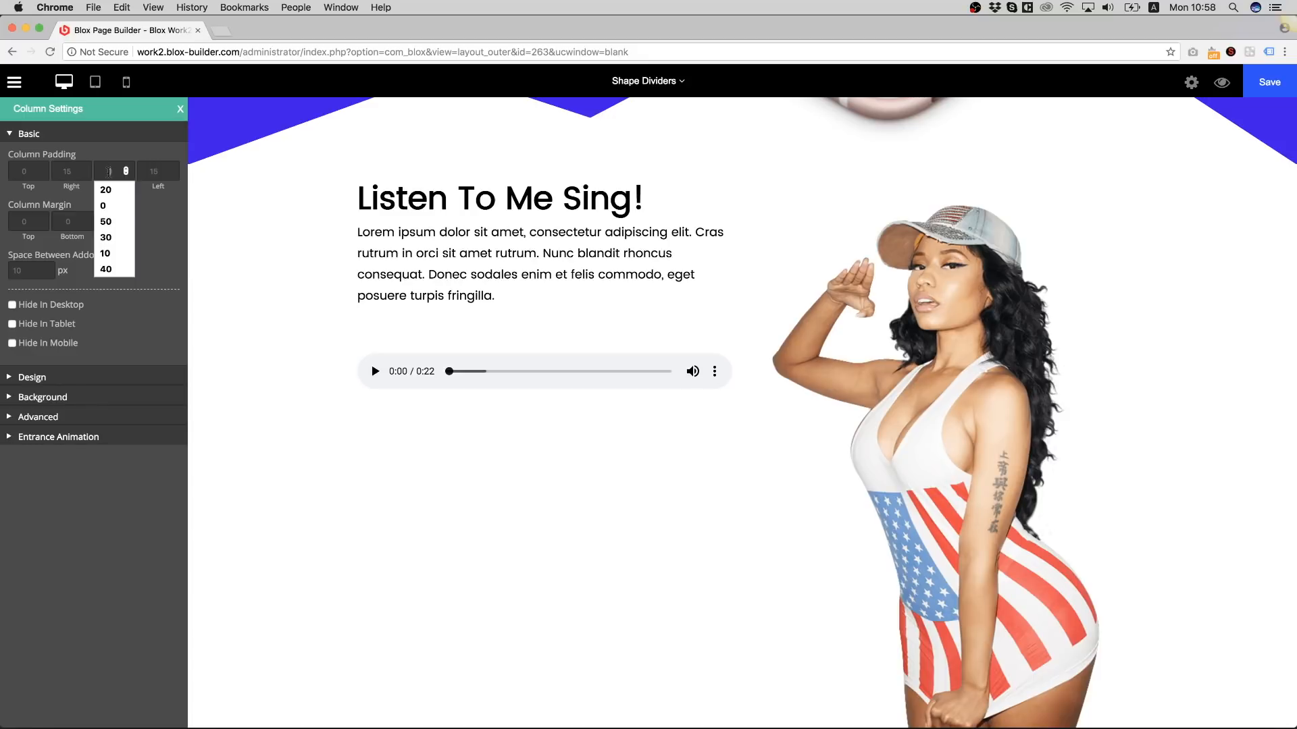
{"action": "type", "text": "200"}
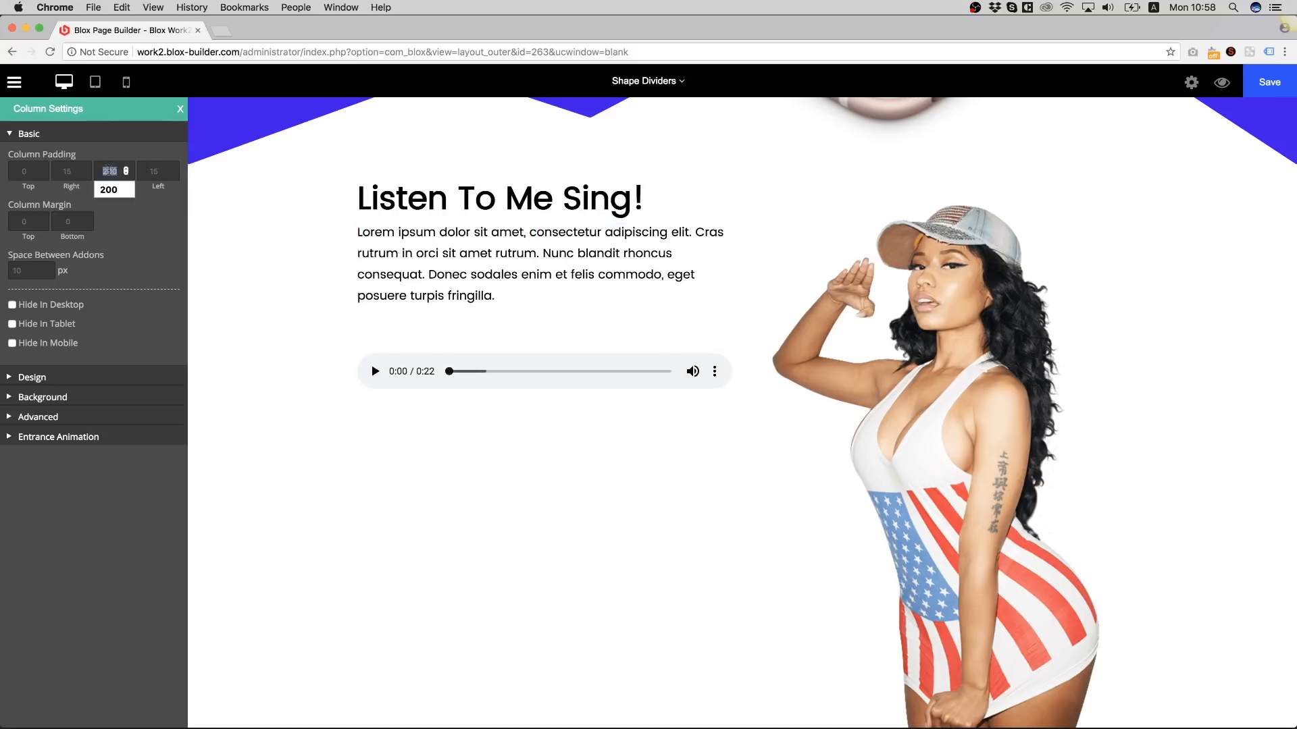
{"action": "key", "text": "BackSpace"}
{"action": "left_click", "coordinate": [29, 173]}
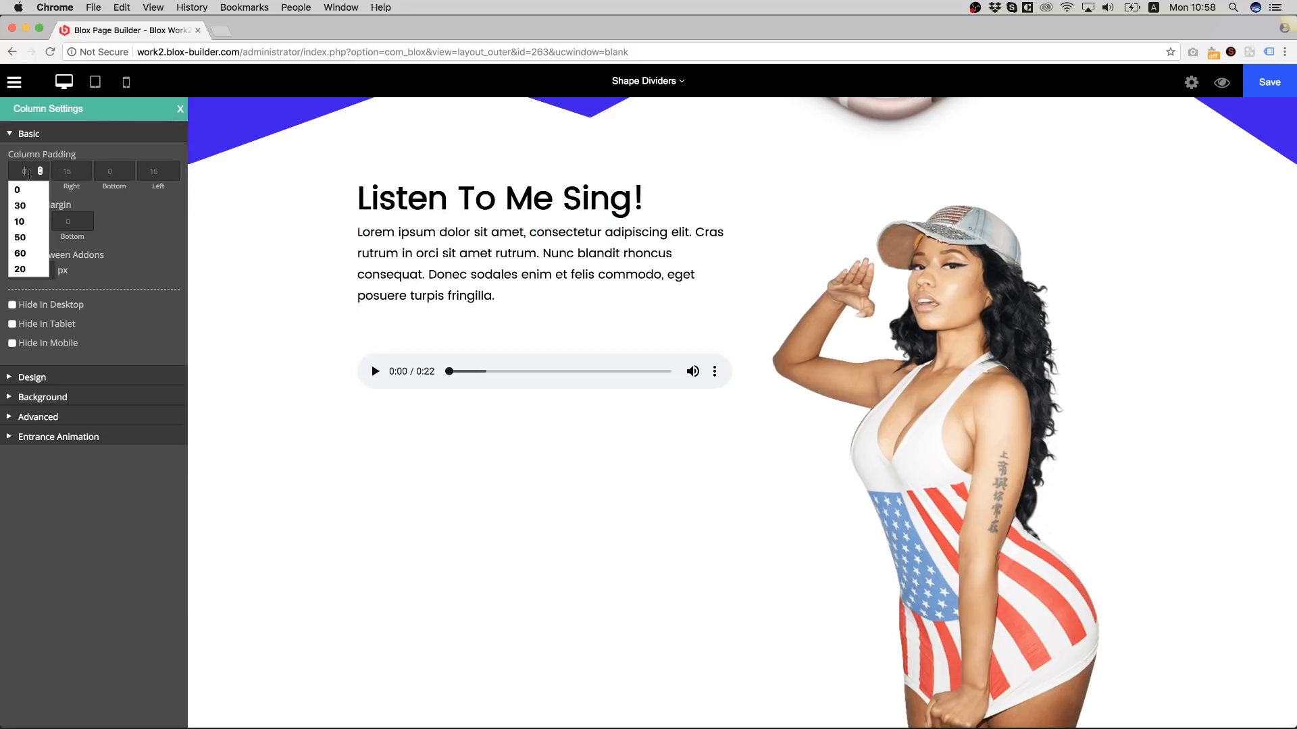
{"action": "type", "text": "200"}
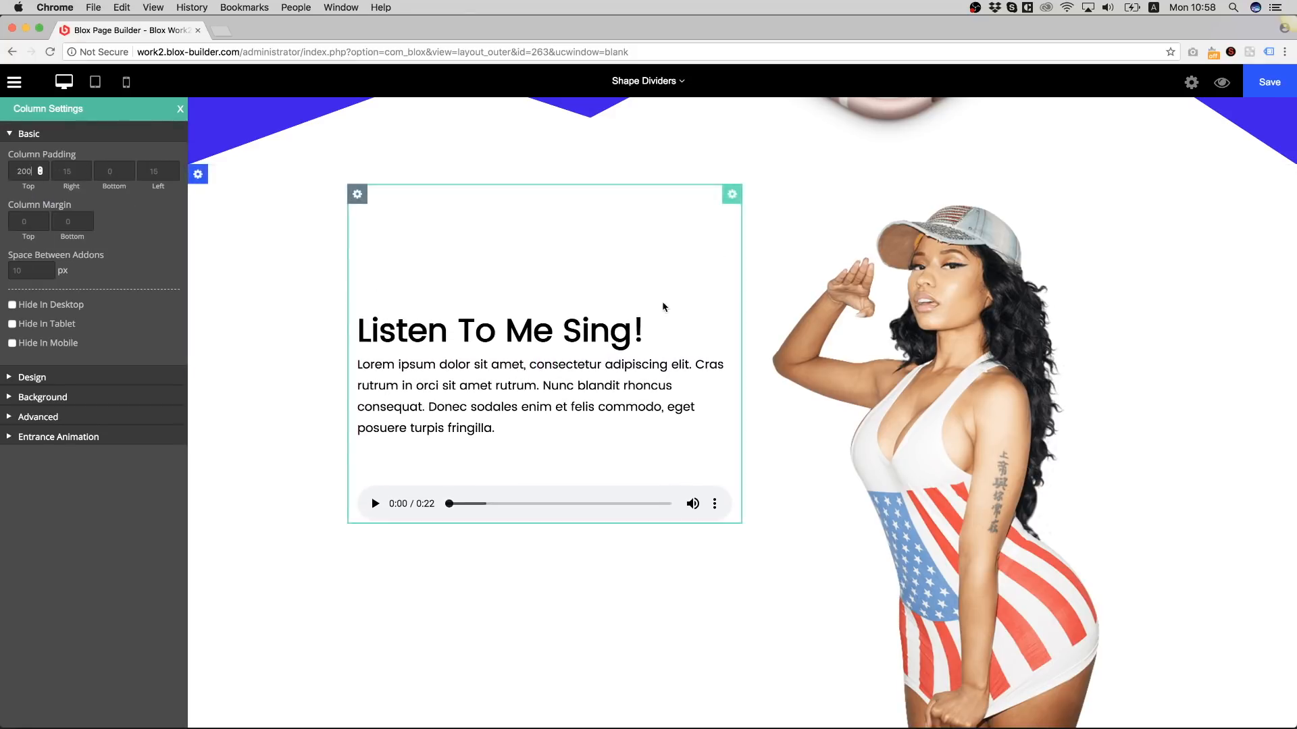
{"action": "scroll", "coordinate": [663, 307], "scroll_direction": "down", "scroll_amount": 2}
{"action": "scroll", "coordinate": [663, 307], "scroll_direction": "down", "scroll_amount": 1}
{"action": "scroll", "coordinate": [663, 306], "scroll_direction": "up", "scroll_amount": 2}
{"action": "scroll", "coordinate": [663, 306], "scroll_direction": "down", "scroll_amount": 2}
{"action": "scroll", "coordinate": [663, 307], "scroll_direction": "up", "scroll_amount": 2}
{"action": "scroll", "coordinate": [663, 306], "scroll_direction": "down", "scroll_amount": 2}
{"action": "scroll", "coordinate": [663, 306], "scroll_direction": "up", "scroll_amount": 2}
- Give the image section a bottom divider with the simple diagonal slope shape
{"action": "left_click", "coordinate": [198, 179]}
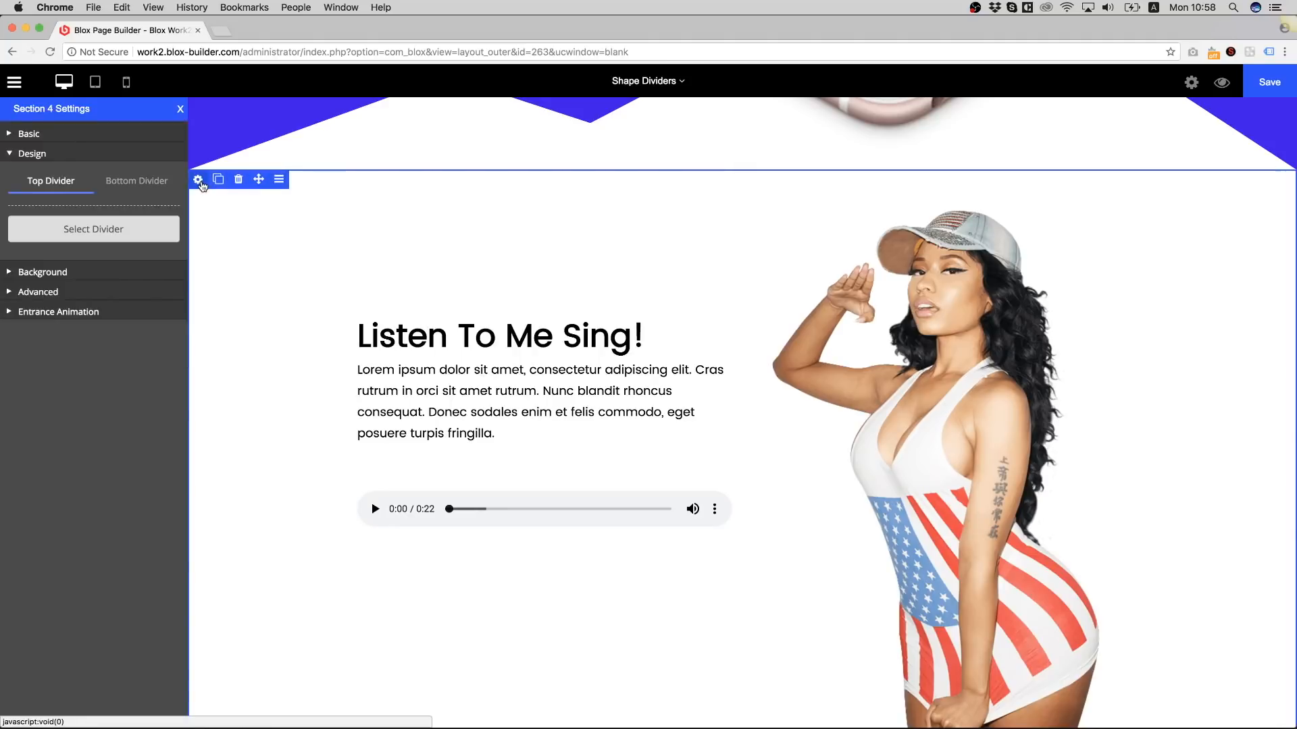
{"action": "left_click", "coordinate": [91, 233]}
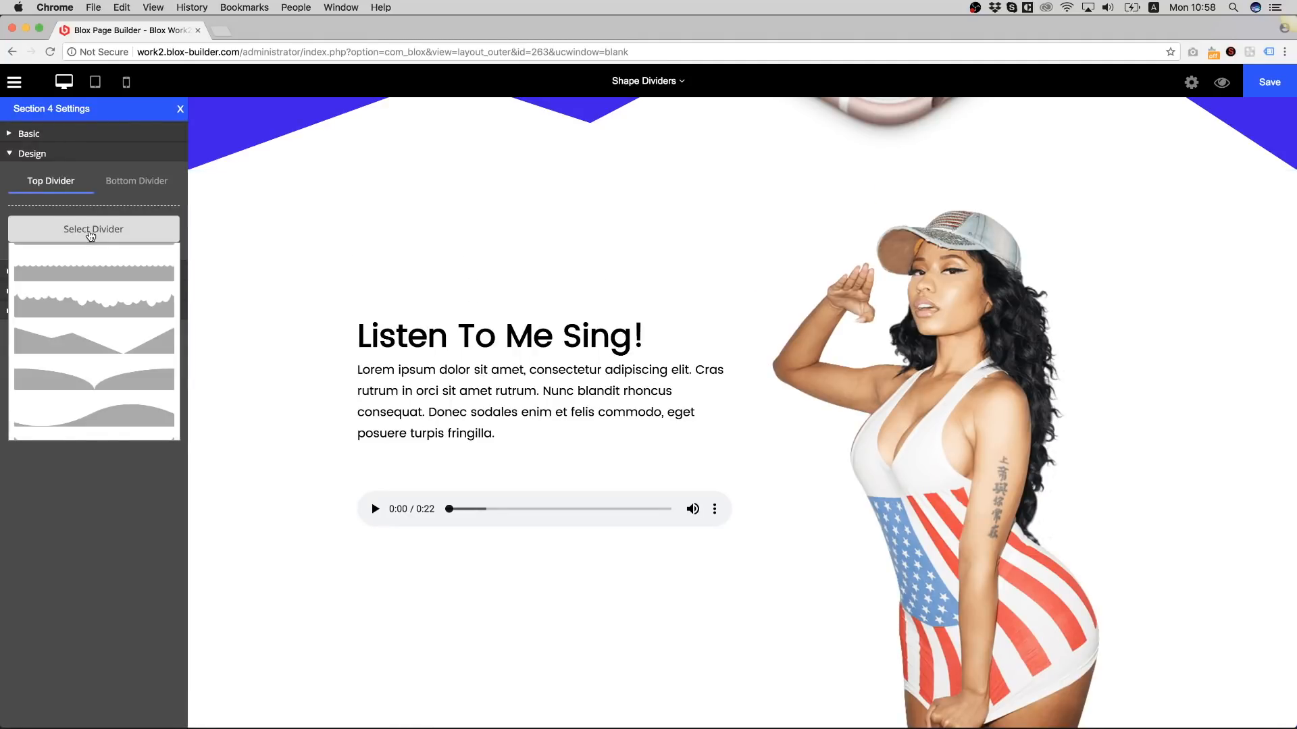
{"action": "left_click", "coordinate": [141, 186]}
{"action": "left_click", "coordinate": [85, 229]}
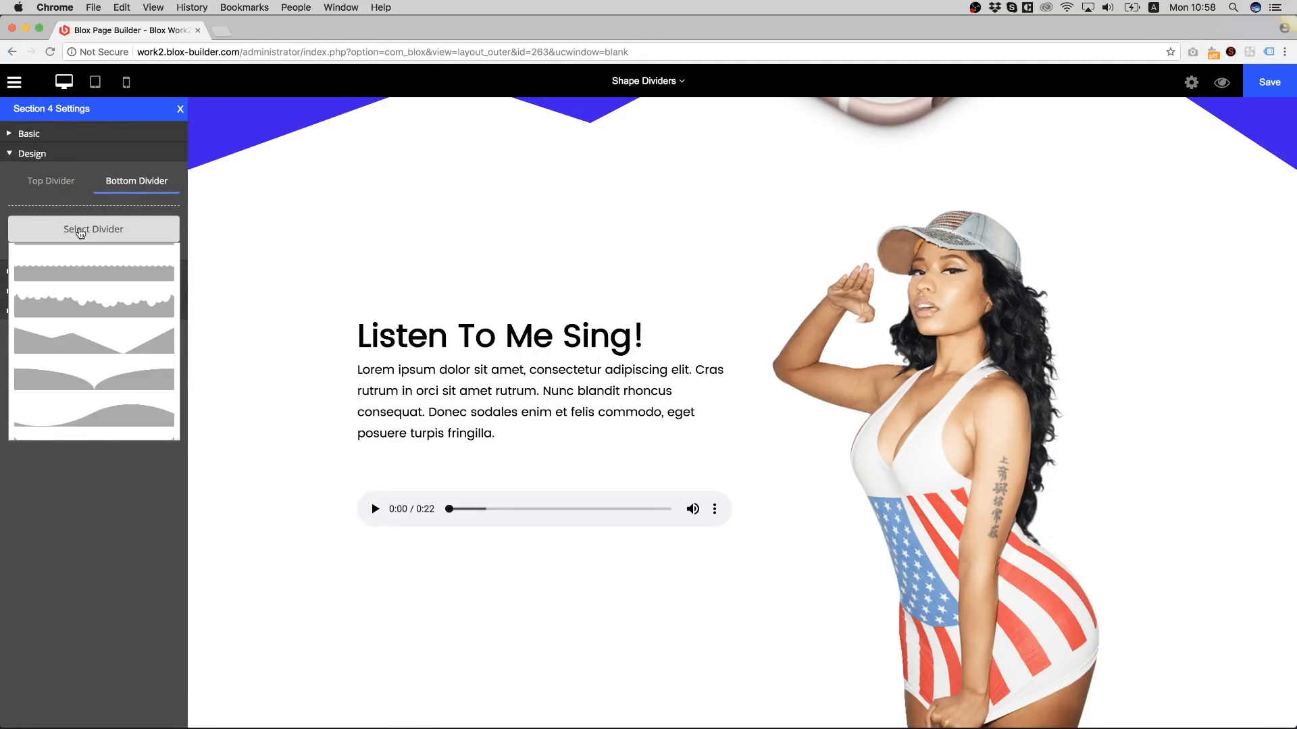
{"action": "scroll", "coordinate": [96, 338], "scroll_direction": "down", "scroll_amount": 5}
{"action": "scroll", "coordinate": [97, 342], "scroll_direction": "up", "scroll_amount": 5}
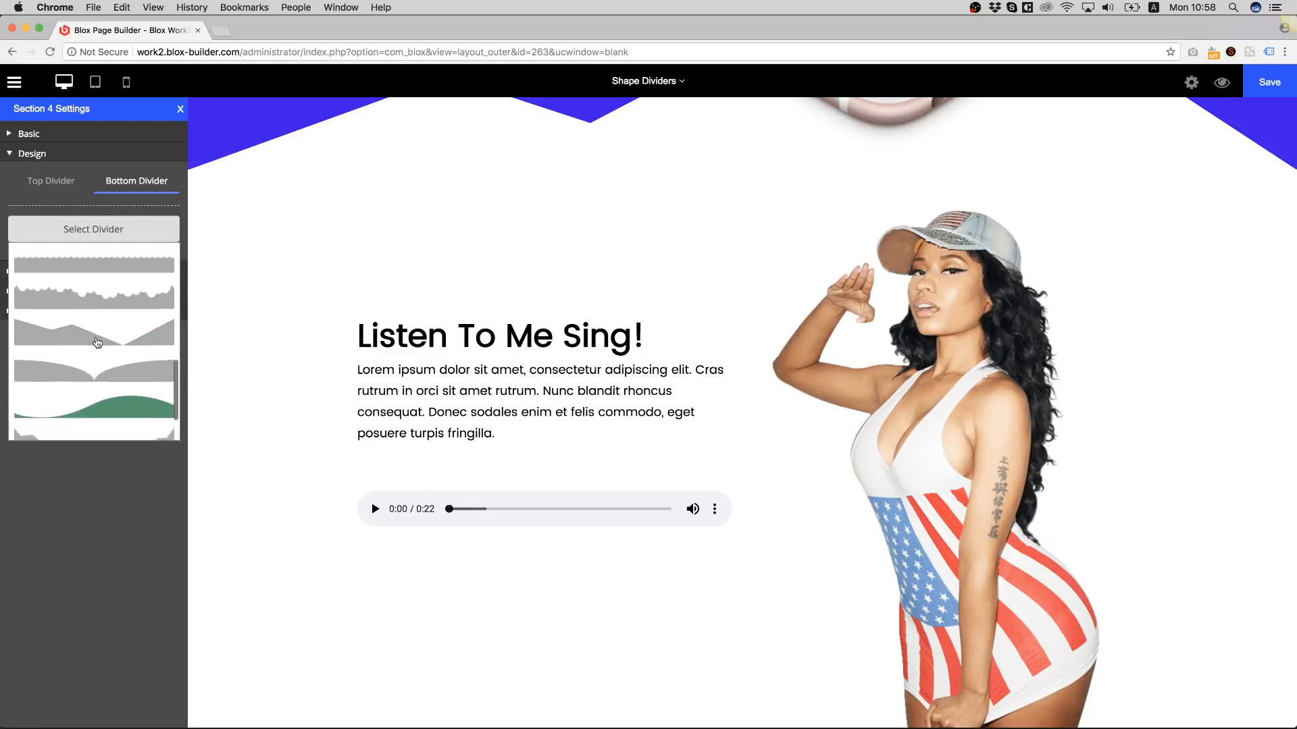
{"action": "scroll", "coordinate": [97, 342], "scroll_direction": "up", "scroll_amount": 5}
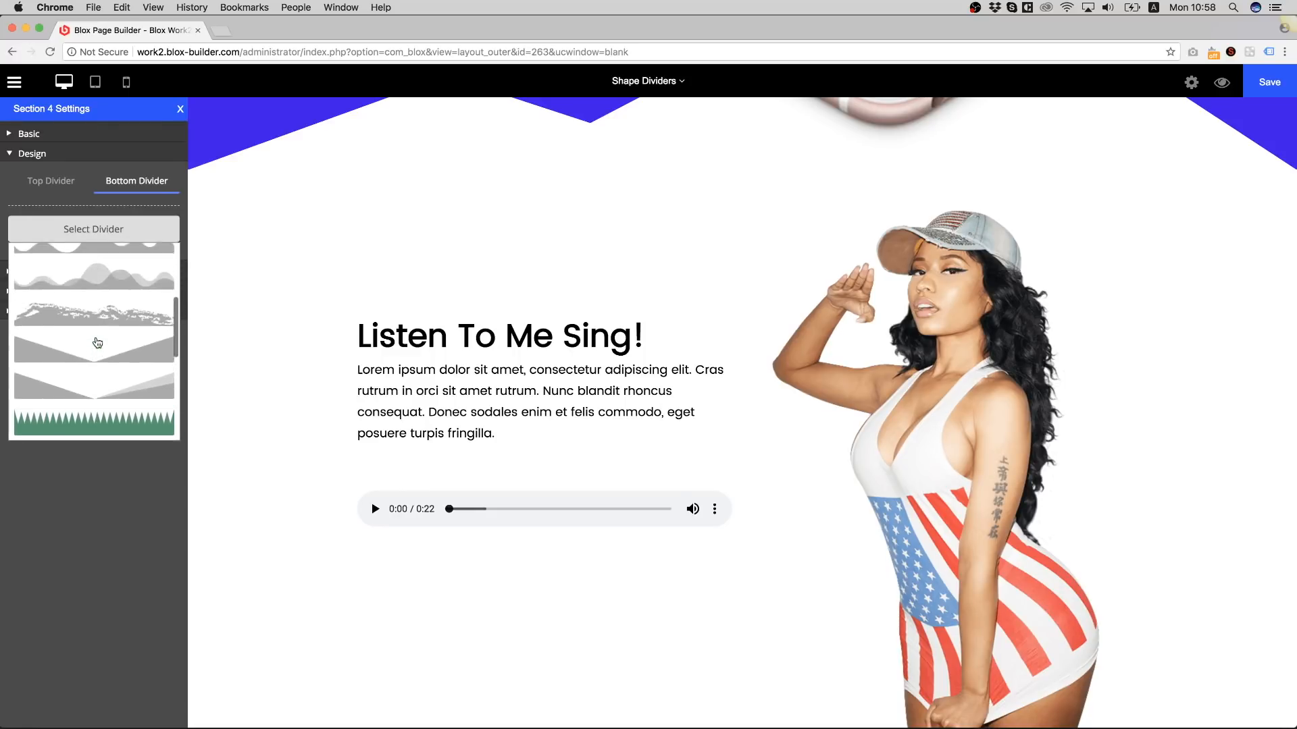
{"action": "scroll", "coordinate": [97, 343], "scroll_direction": "up", "scroll_amount": 3}
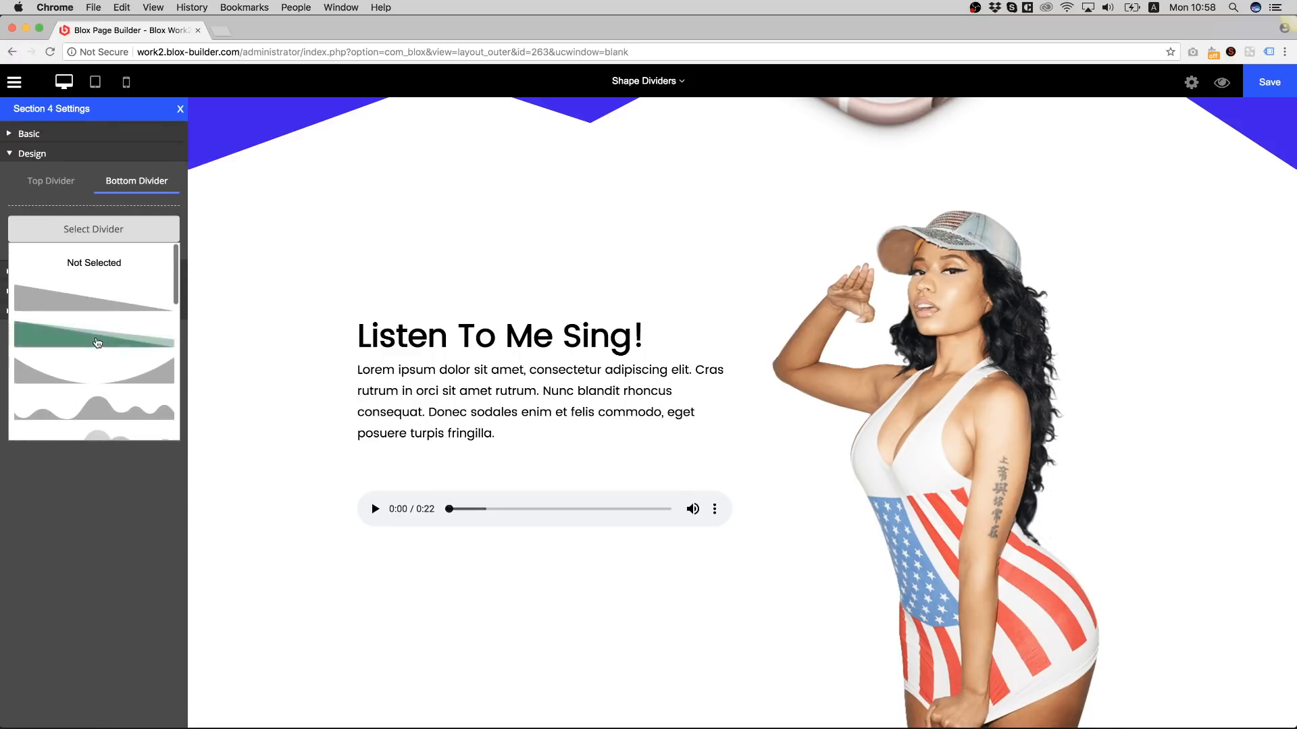
{"action": "left_click", "coordinate": [54, 308]}
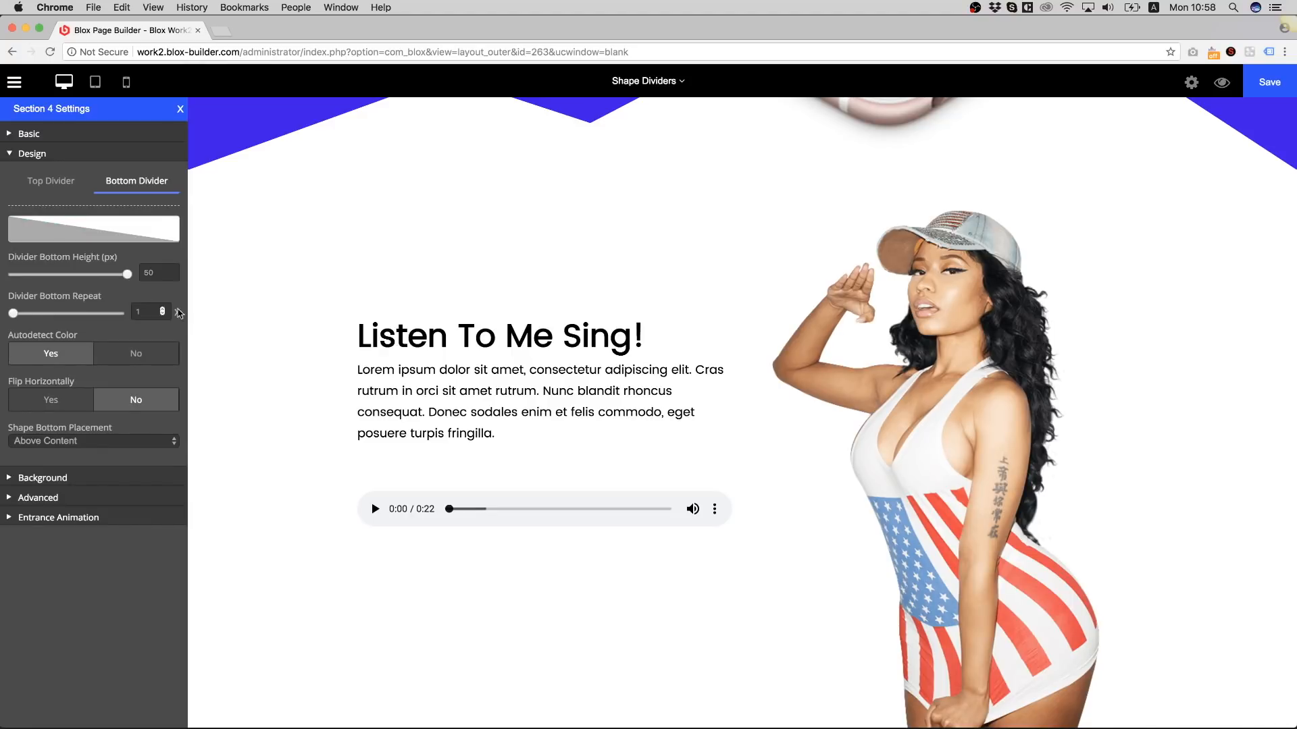
- Turn off colour autodetection for the bottom divider and set its colour to #030000
{"action": "scroll", "coordinate": [414, 368], "scroll_direction": "down", "scroll_amount": 3}
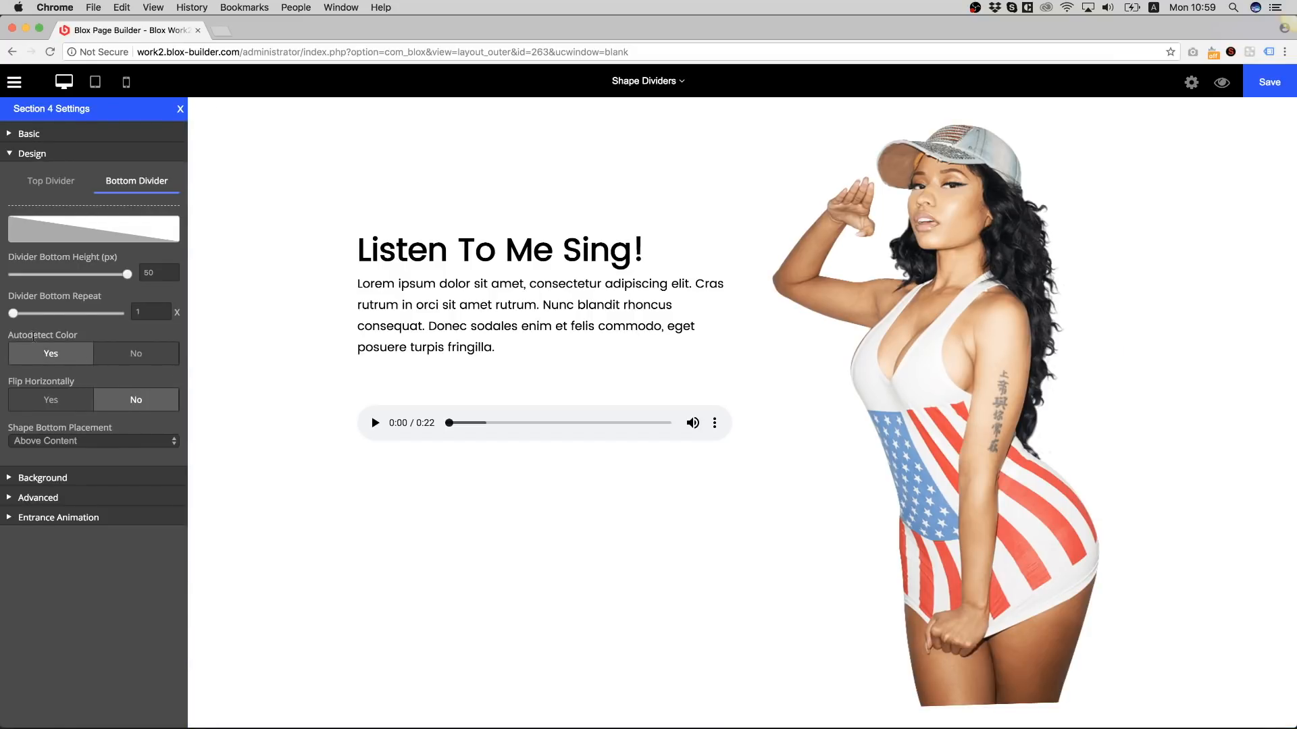
{"action": "mouse_move", "coordinate": [18, 336]}
{"action": "left_click", "coordinate": [135, 355]}
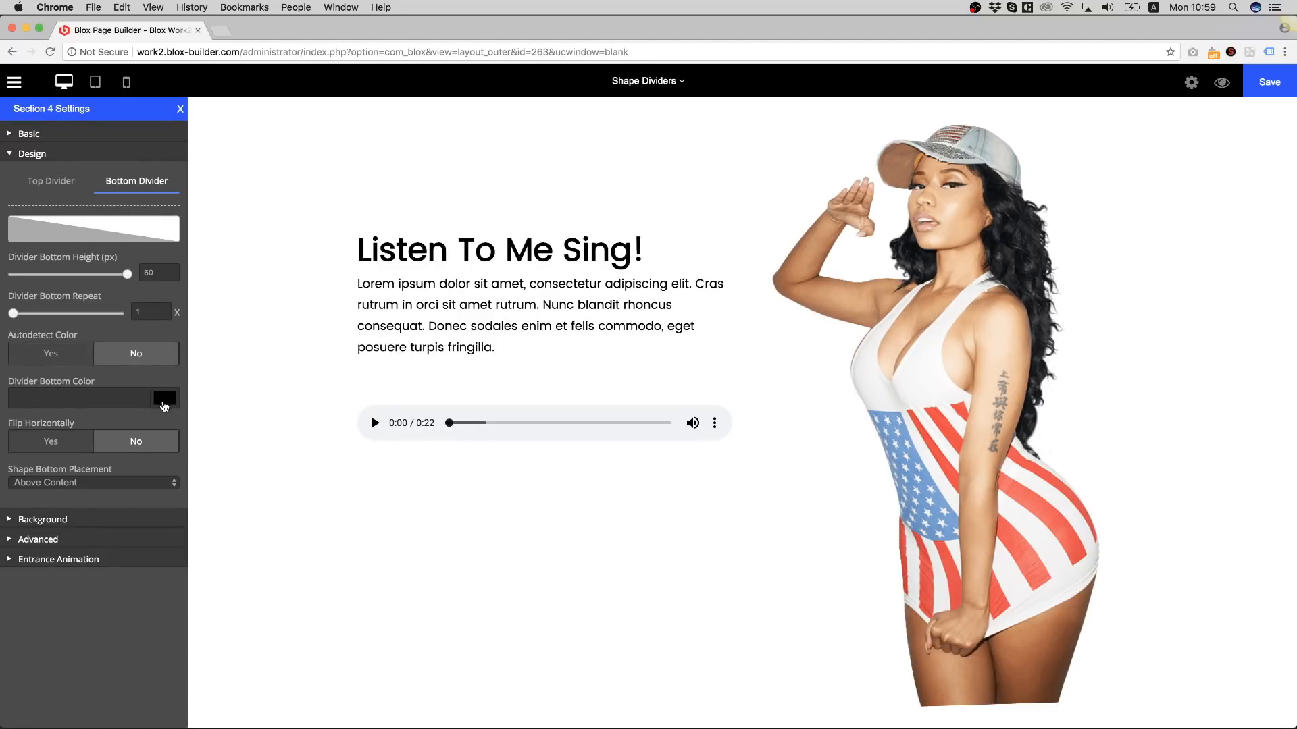
{"action": "left_click", "coordinate": [163, 399]}
{"action": "left_click", "coordinate": [230, 510]}
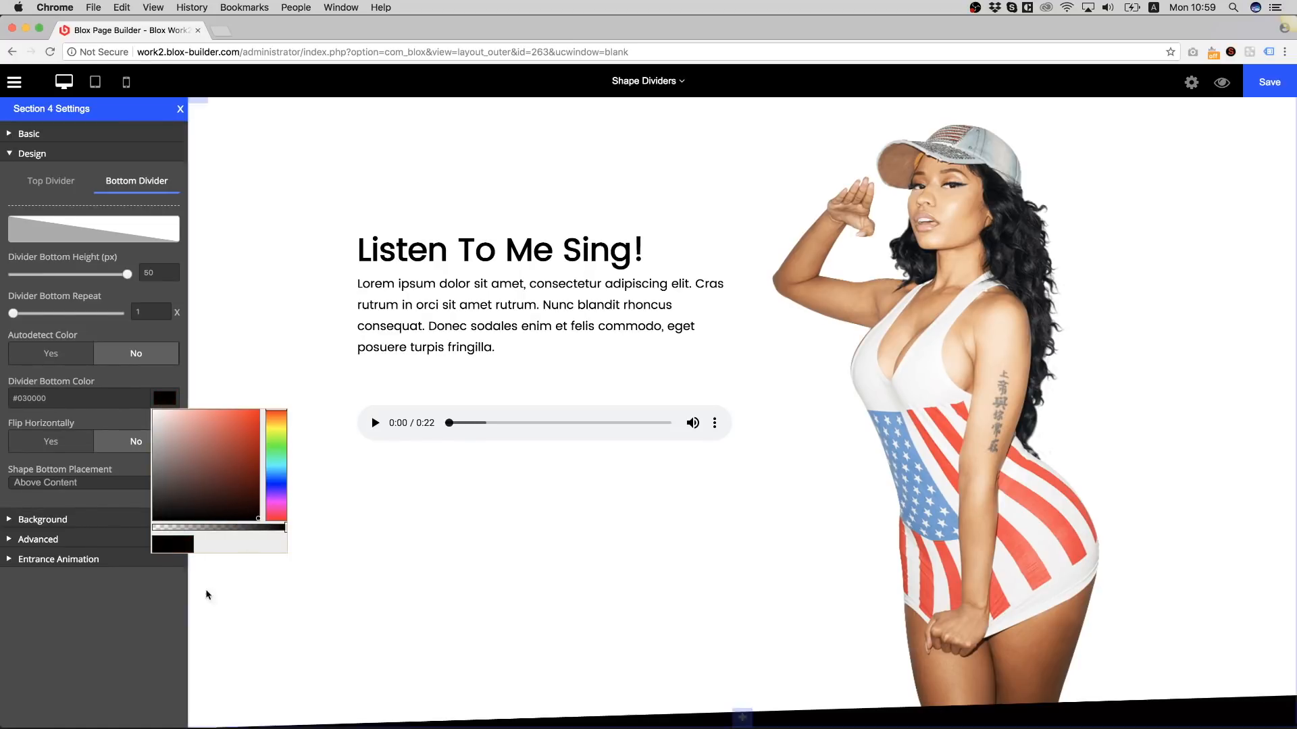
{"action": "left_click", "coordinate": [134, 645]}
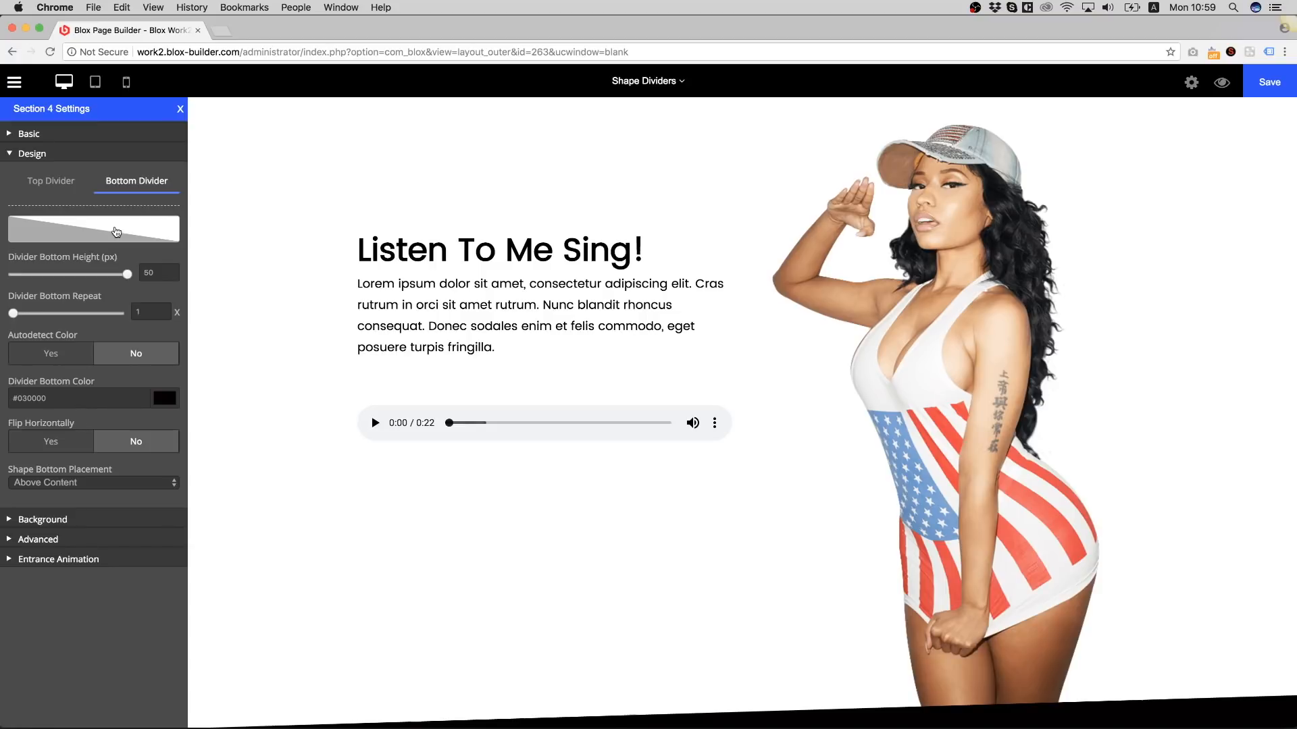
- Switch the section's bottom divider to the single-layer wave shape and raise its height to 250 px
{"action": "left_click", "coordinate": [116, 233]}
{"action": "scroll", "coordinate": [108, 358], "scroll_direction": "down", "scroll_amount": 5}
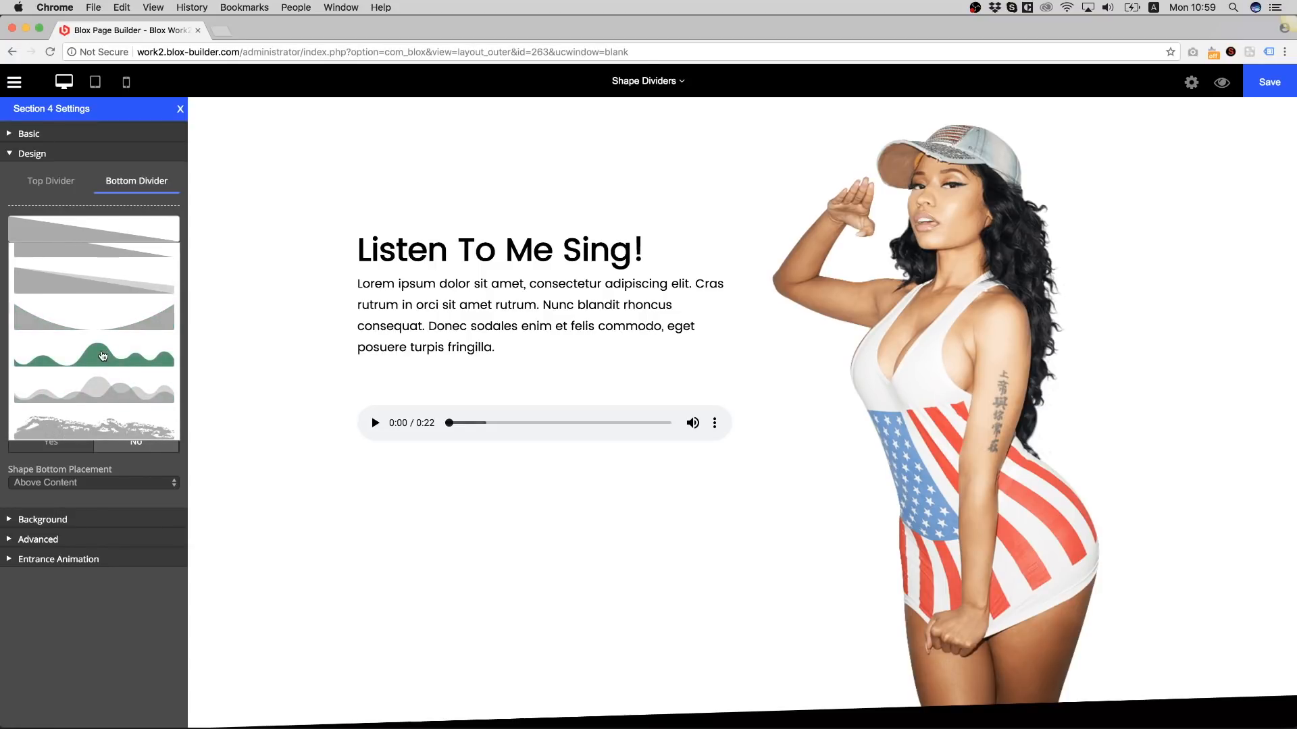
{"action": "left_click", "coordinate": [102, 356]}
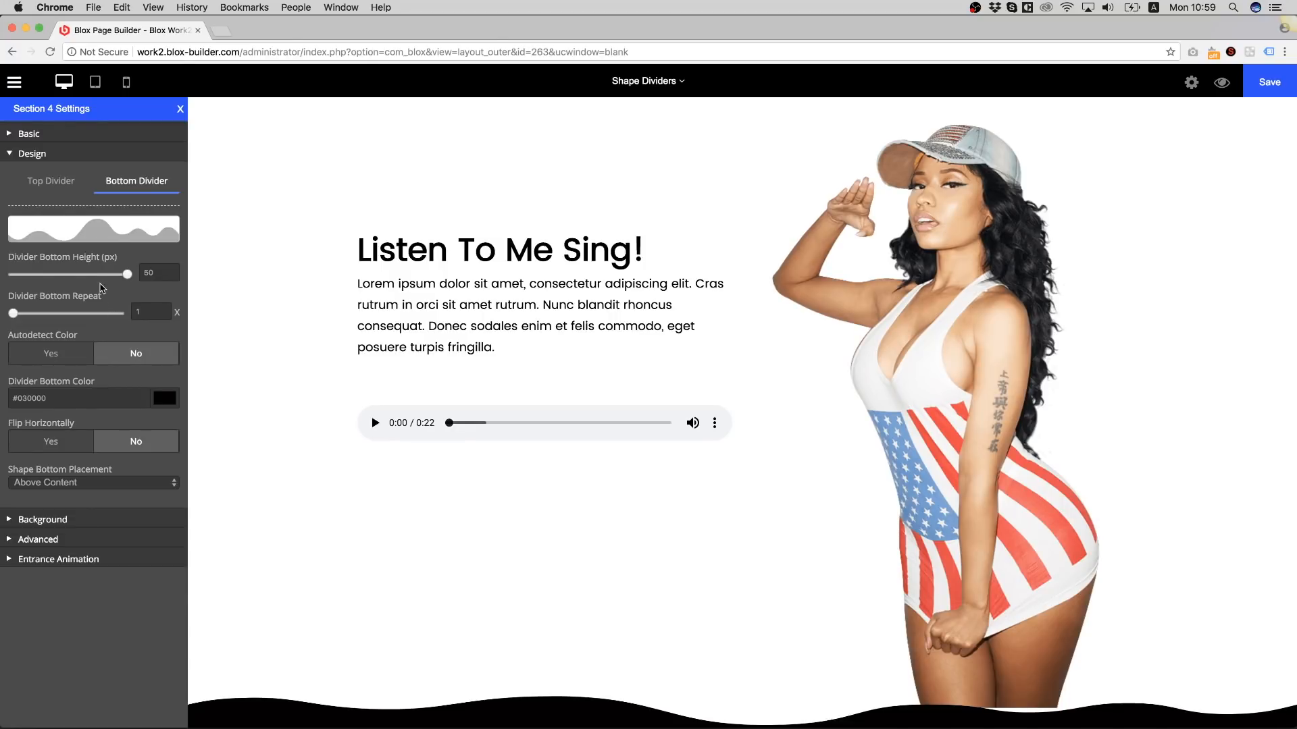
{"action": "left_click_drag", "start_coordinate": [129, 278], "coordinate": [133, 279]}
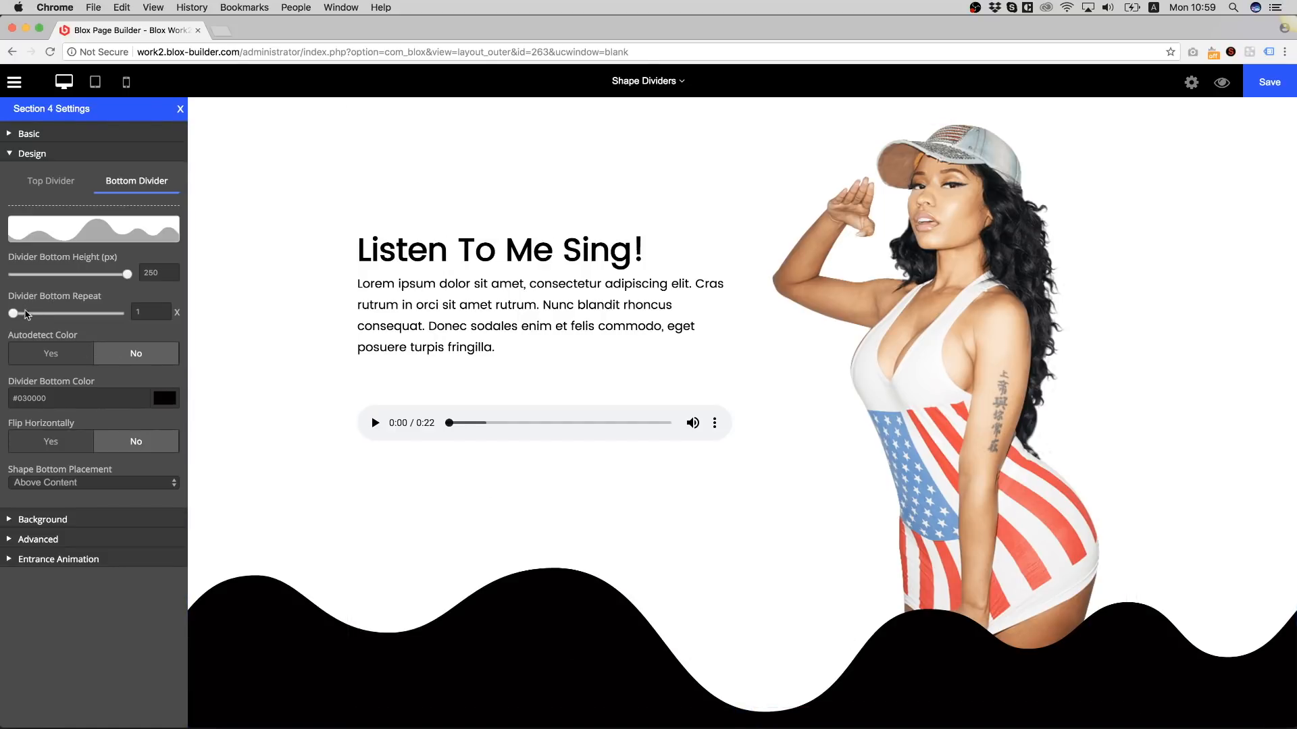
- Repeat the image section's bottom divider 2 times and set the section's bottom padding to 0
{"action": "mouse_move", "coordinate": [14, 318]}
{"action": "left_mouse_down"}
{"action": "mouse_move", "coordinate": [55, 325]}
{"action": "mouse_move", "coordinate": [20, 324]}
{"action": "left_mouse_up"}
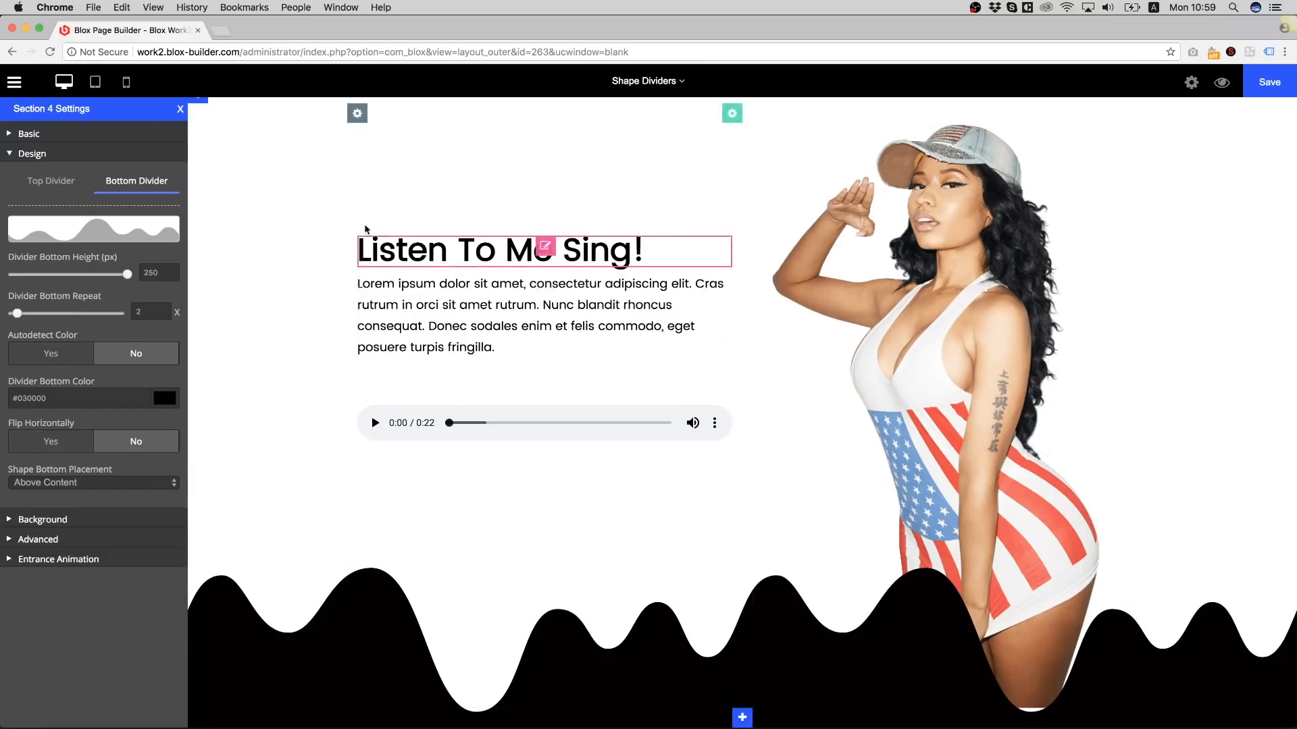
{"action": "scroll", "coordinate": [202, 112], "scroll_direction": "up", "scroll_amount": 1}
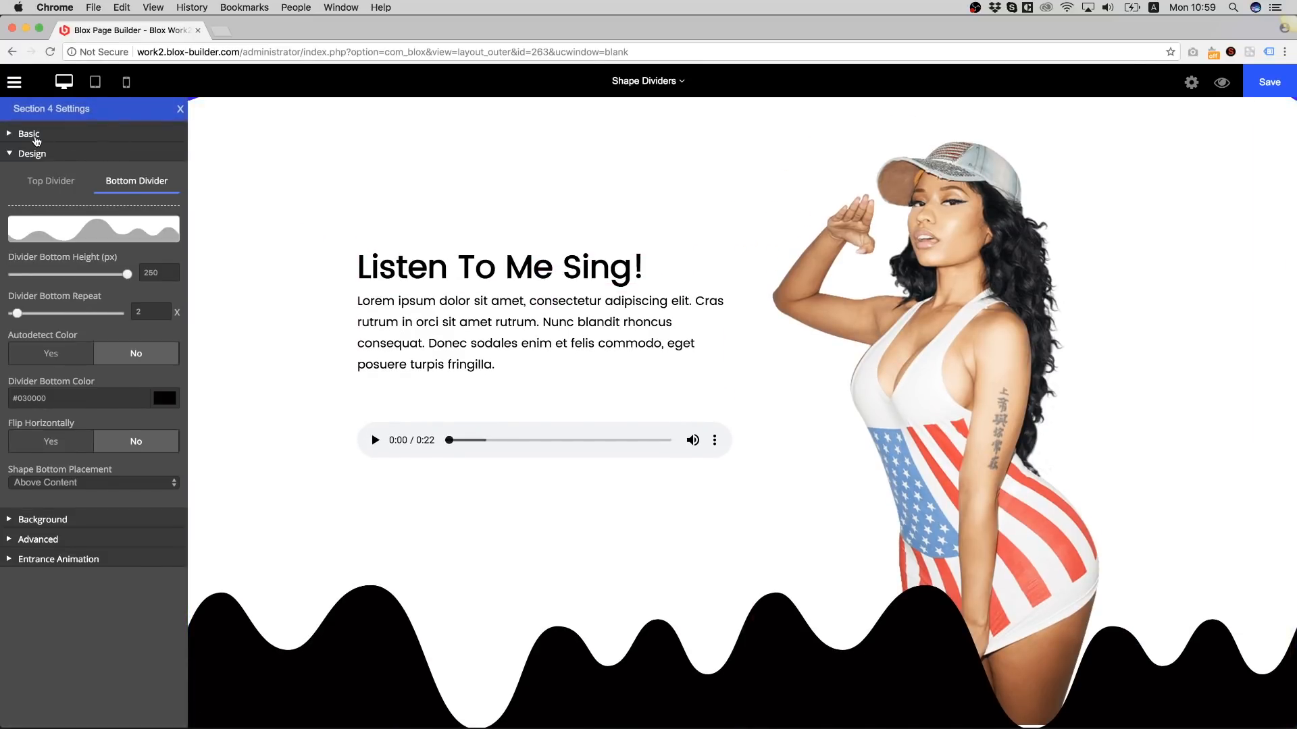
{"action": "left_click", "coordinate": [32, 134]}
{"action": "left_click", "coordinate": [109, 247]}
{"action": "type", "text": "0"}
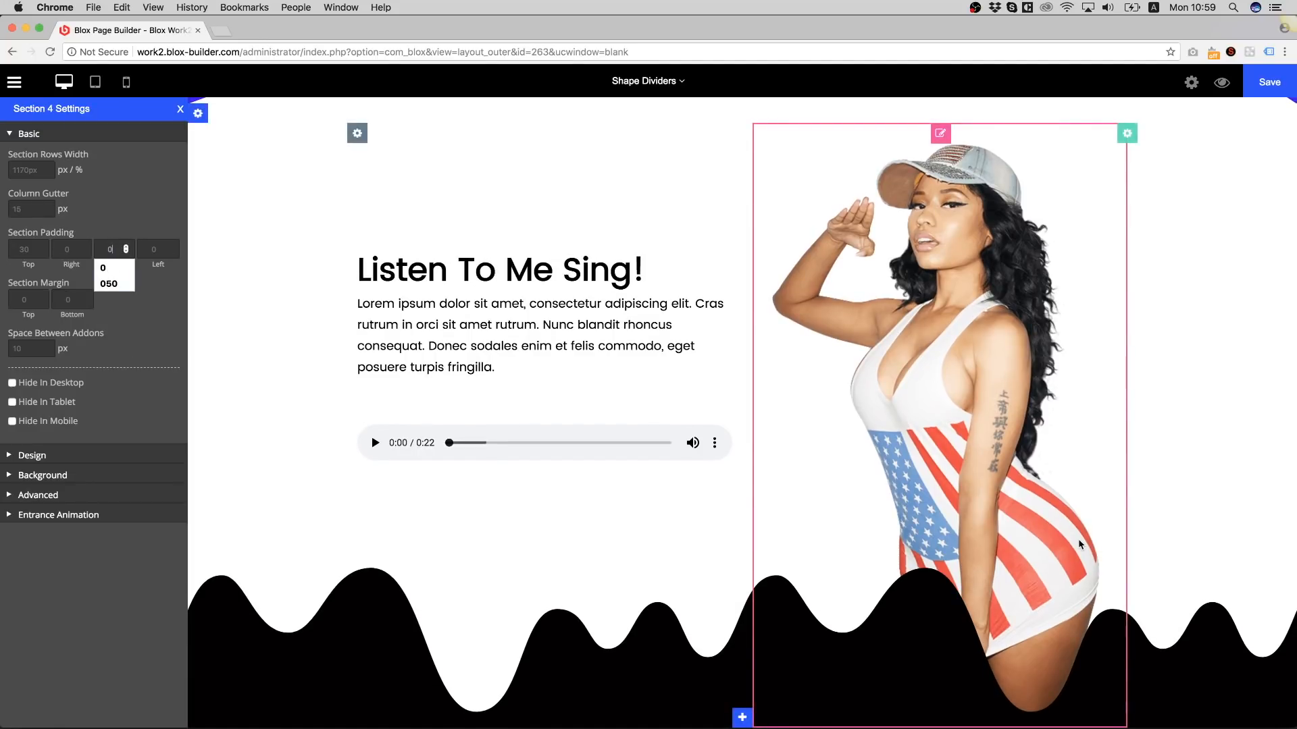
- Add an empty section below the image section and give it a solid #000000 background
{"action": "left_click", "coordinate": [742, 717]}
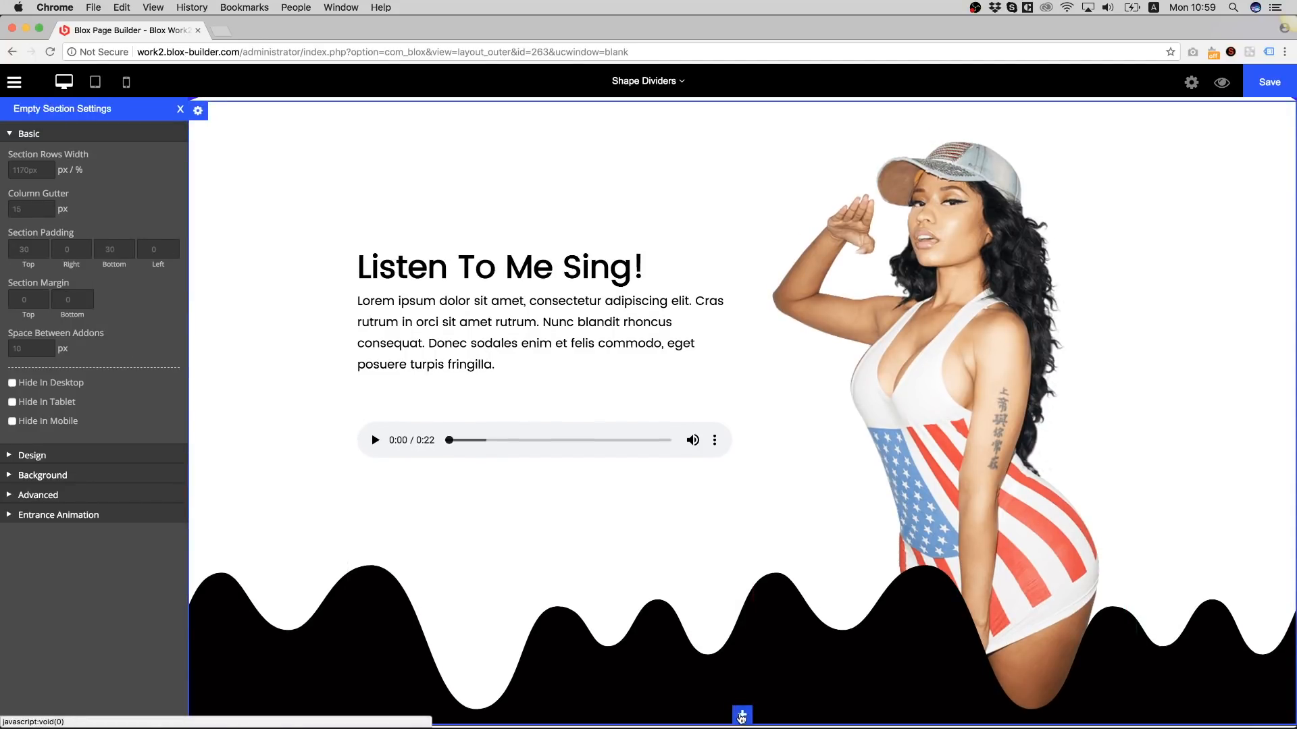
{"action": "scroll", "coordinate": [813, 403], "scroll_direction": "down", "scroll_amount": 2}
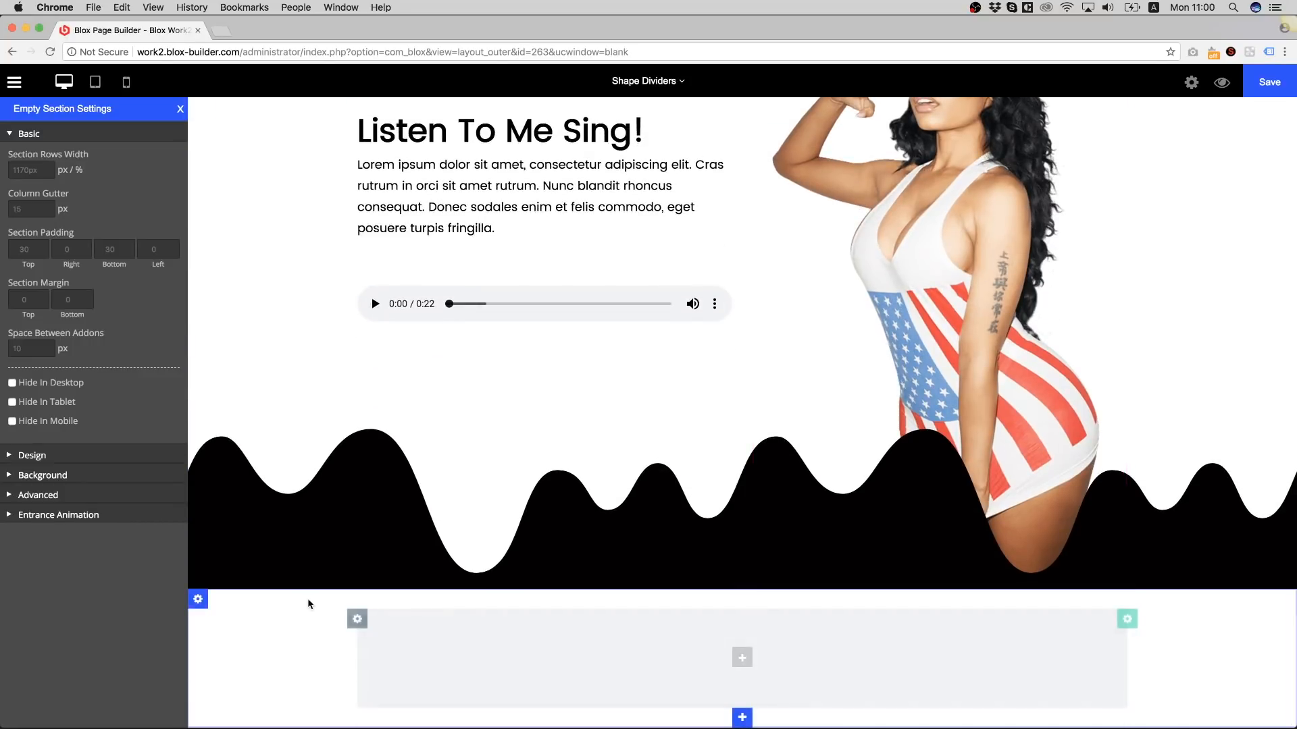
{"action": "left_click", "coordinate": [195, 605]}
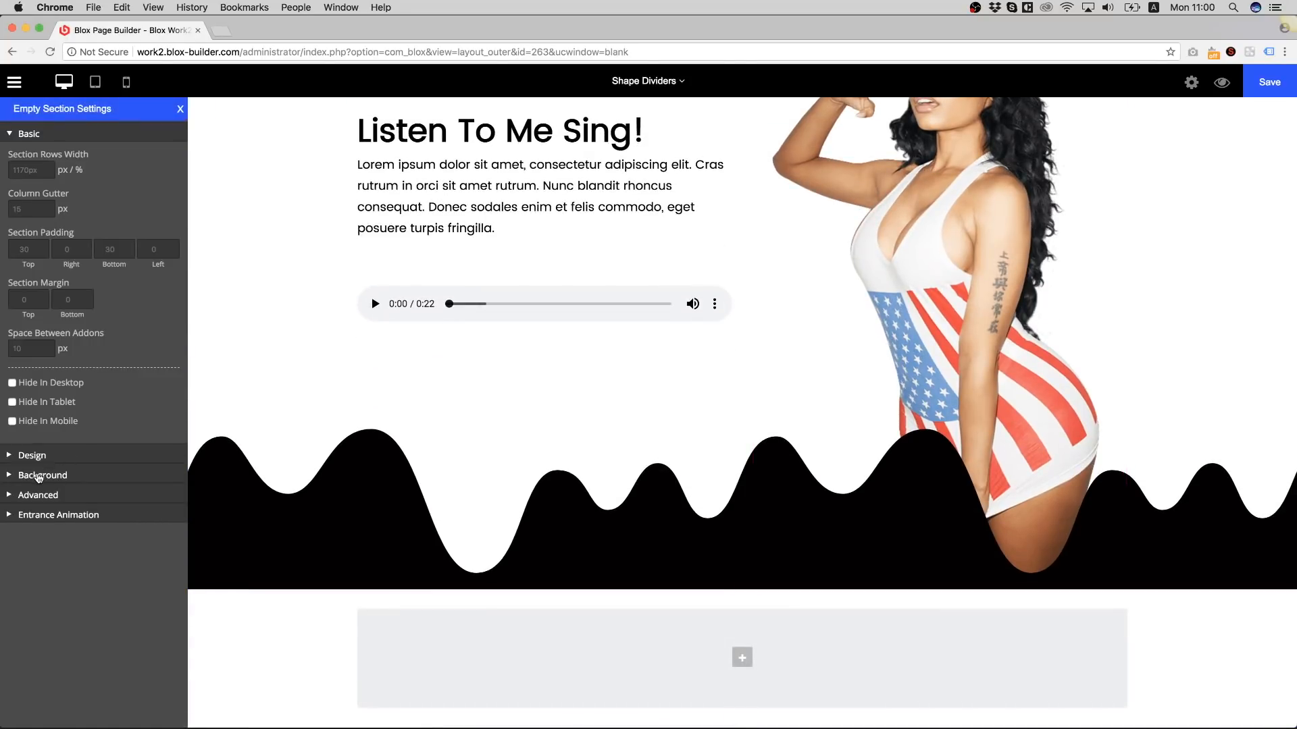
{"action": "left_click", "coordinate": [45, 475]}
{"action": "left_click", "coordinate": [148, 302]}
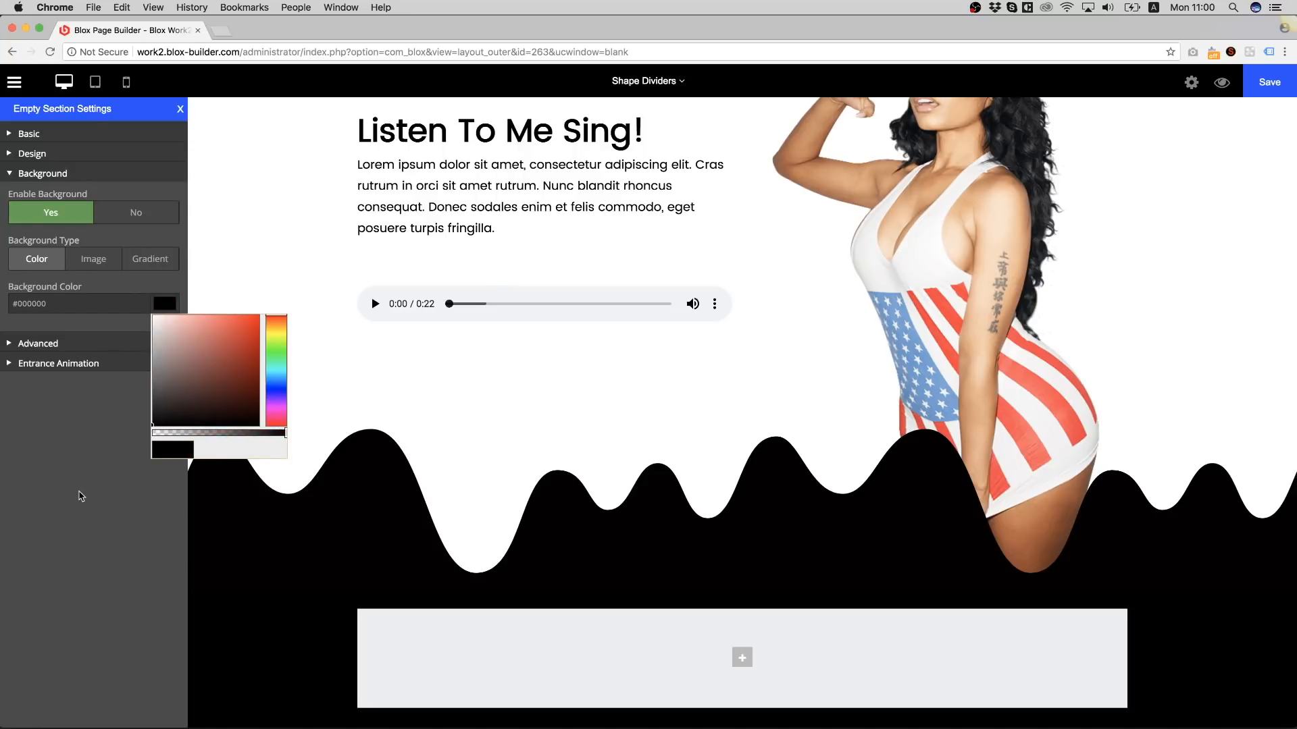
{"action": "left_click", "coordinate": [82, 496]}
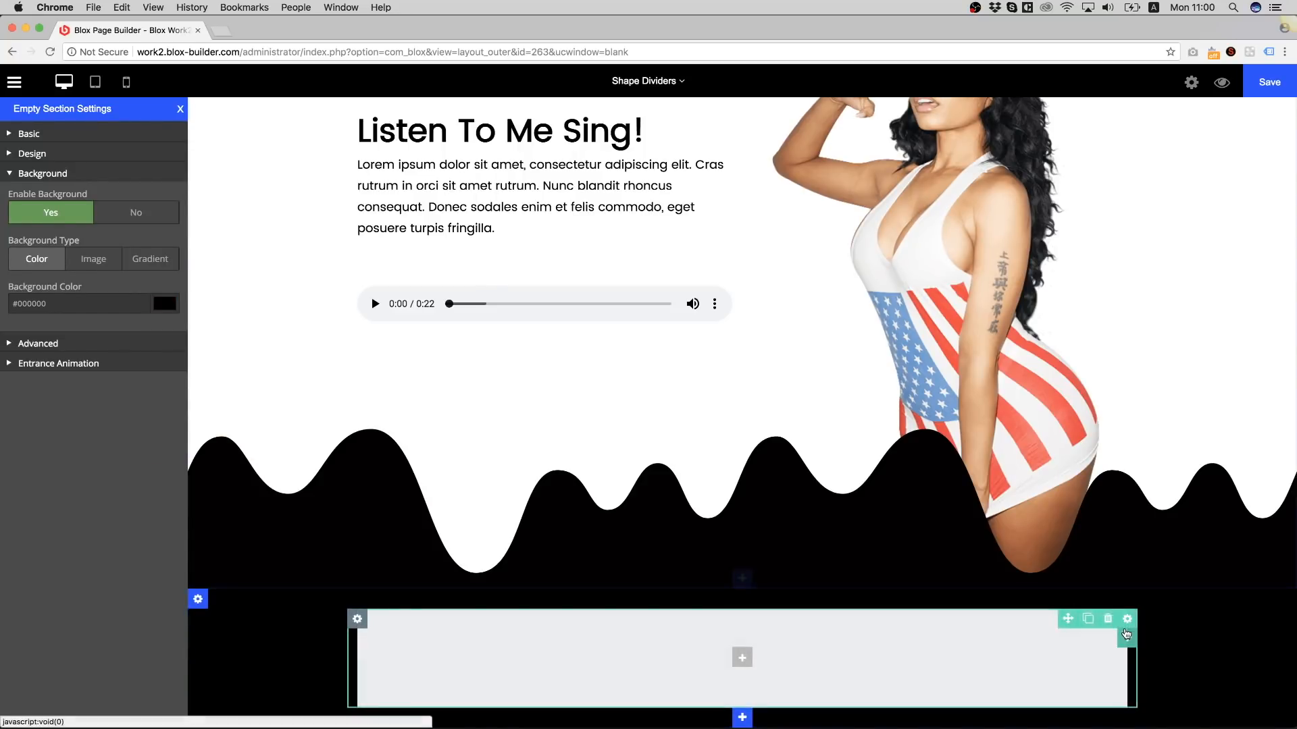
- Split the black section's row into two equal columns and insert football.png from shape-dividers as an image in the first column
{"action": "left_click", "coordinate": [1069, 619]}
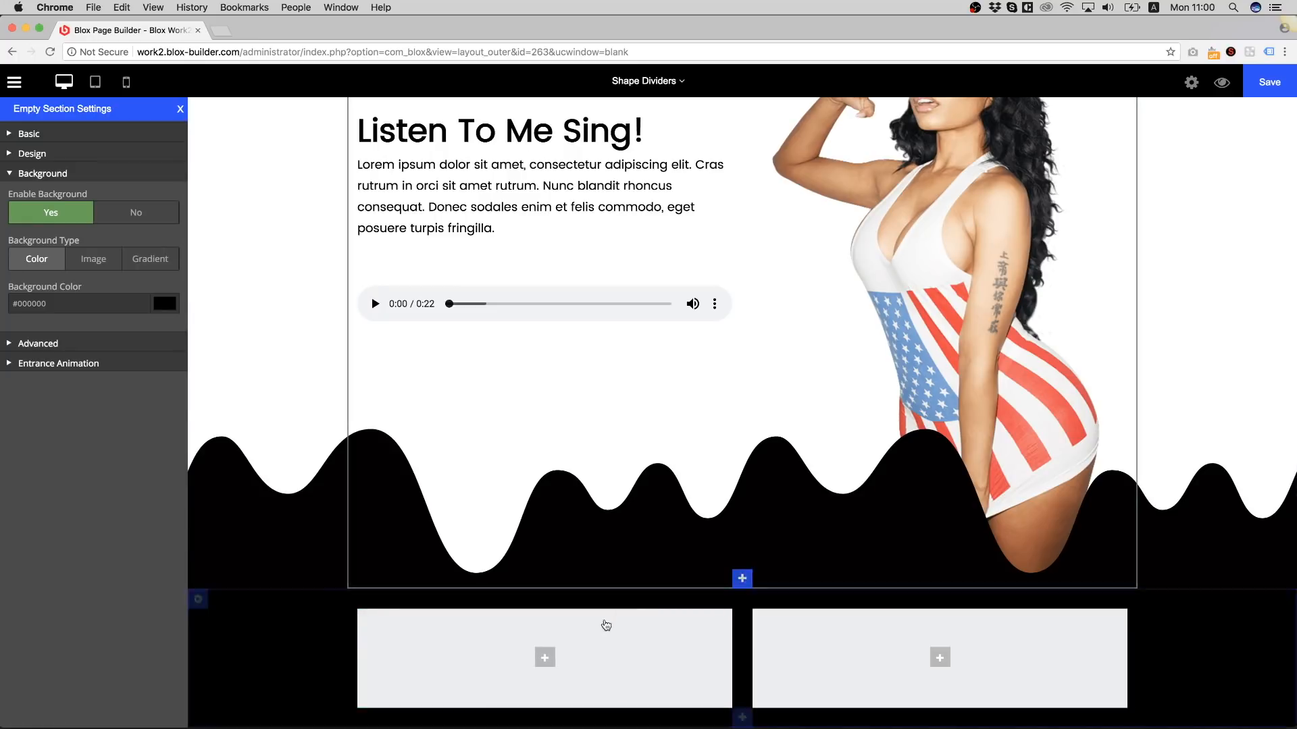
{"action": "left_click", "coordinate": [544, 657]}
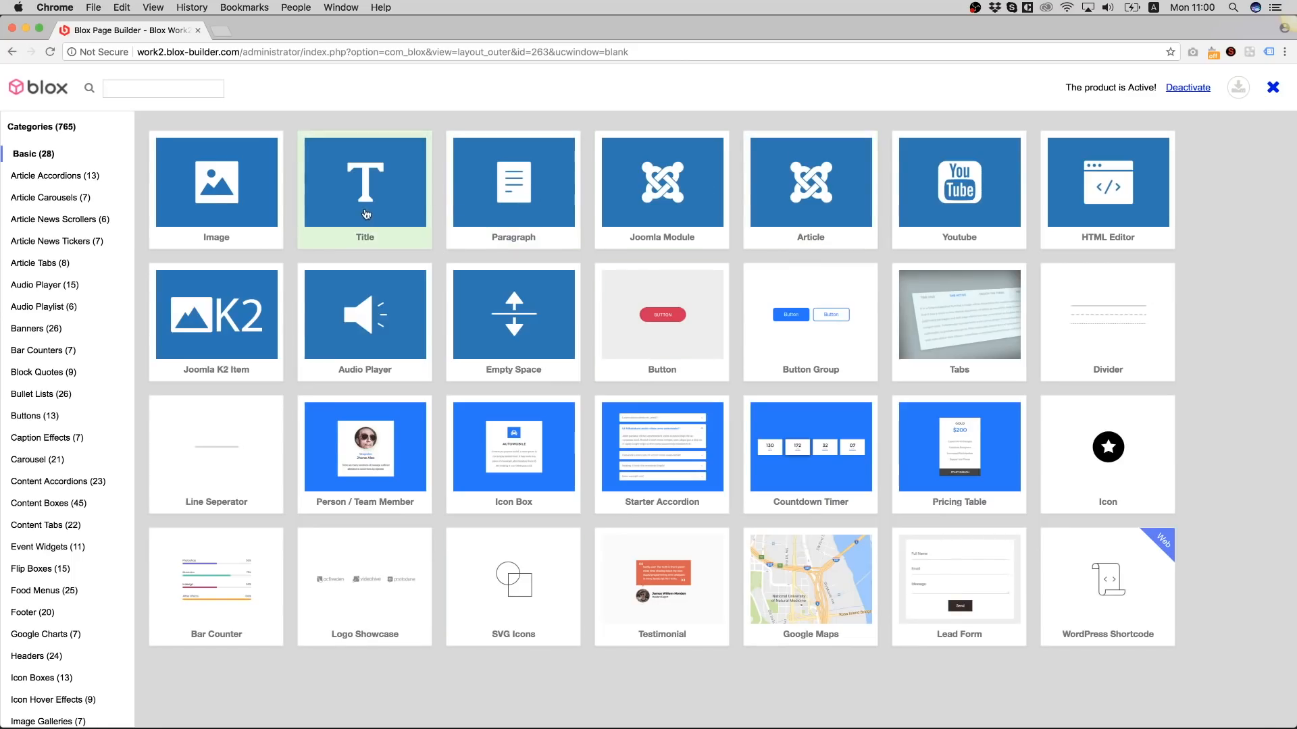
{"action": "left_click", "coordinate": [216, 186]}
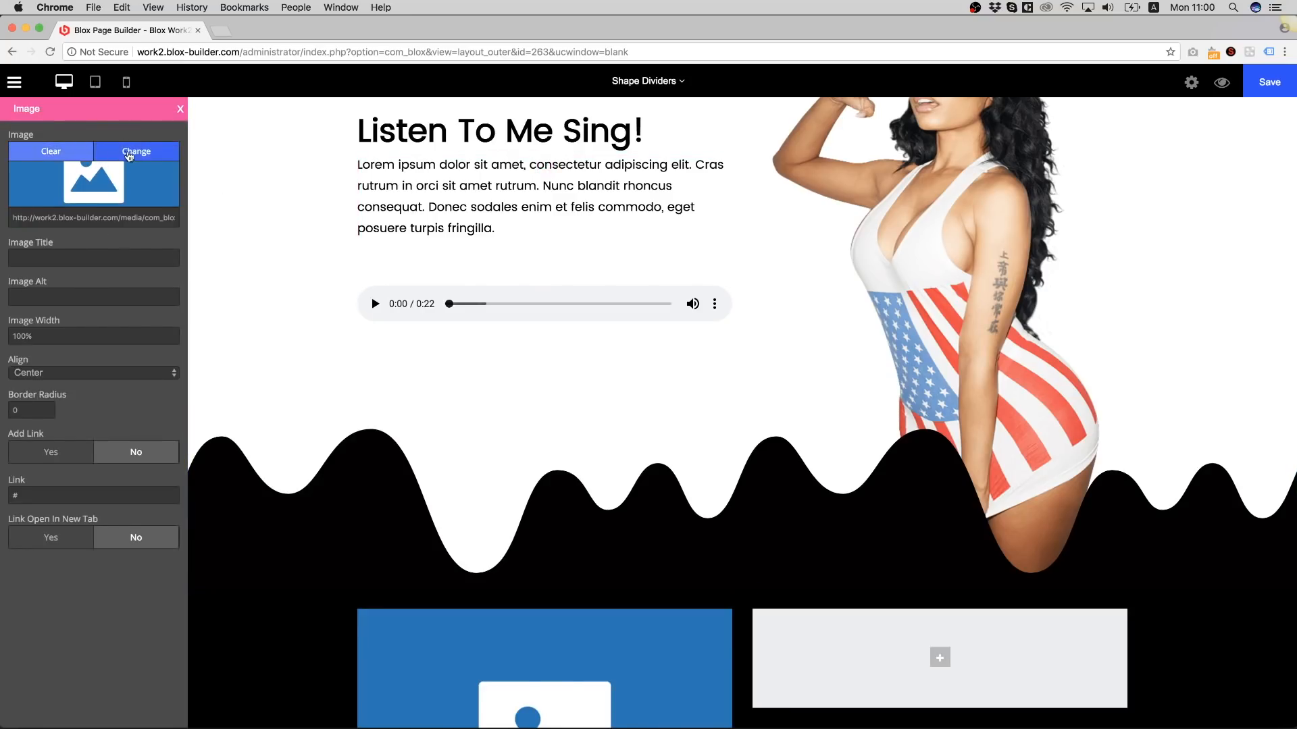
{"action": "left_click", "coordinate": [129, 154]}
{"action": "left_click", "coordinate": [519, 302]}
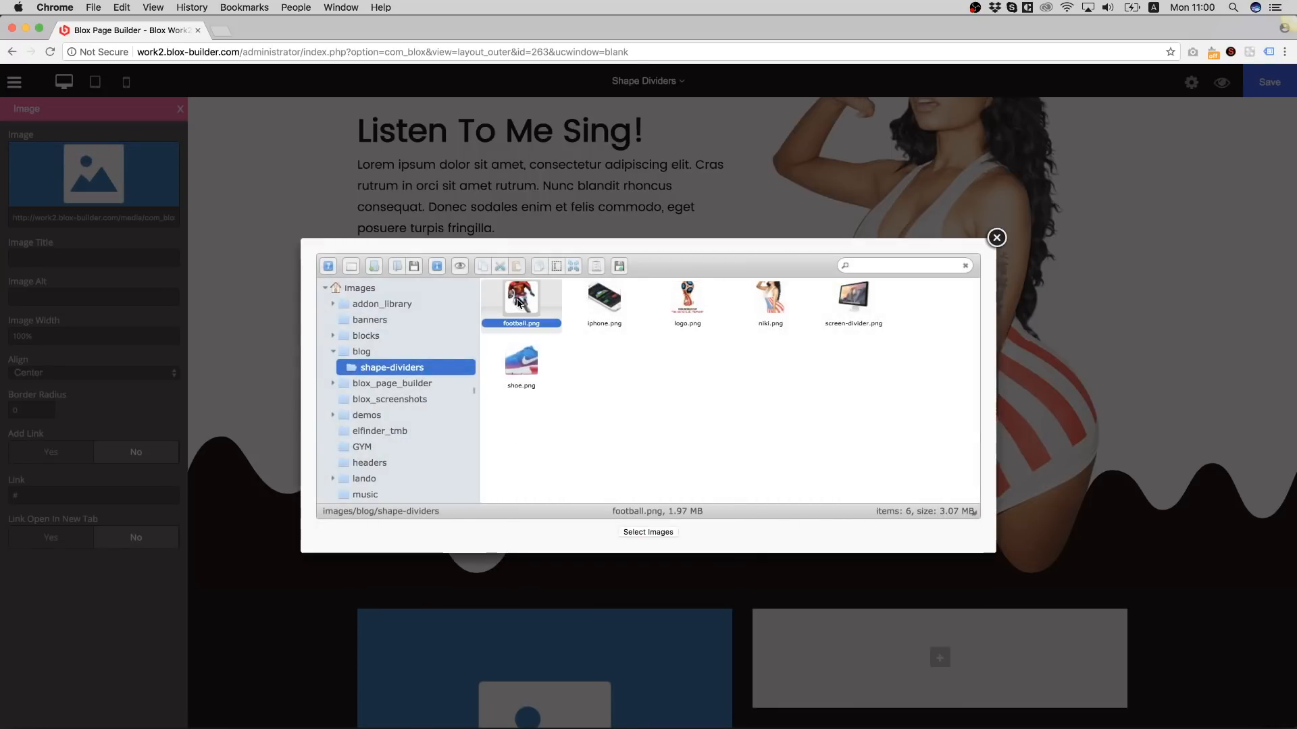
{"action": "left_click", "coordinate": [648, 532]}
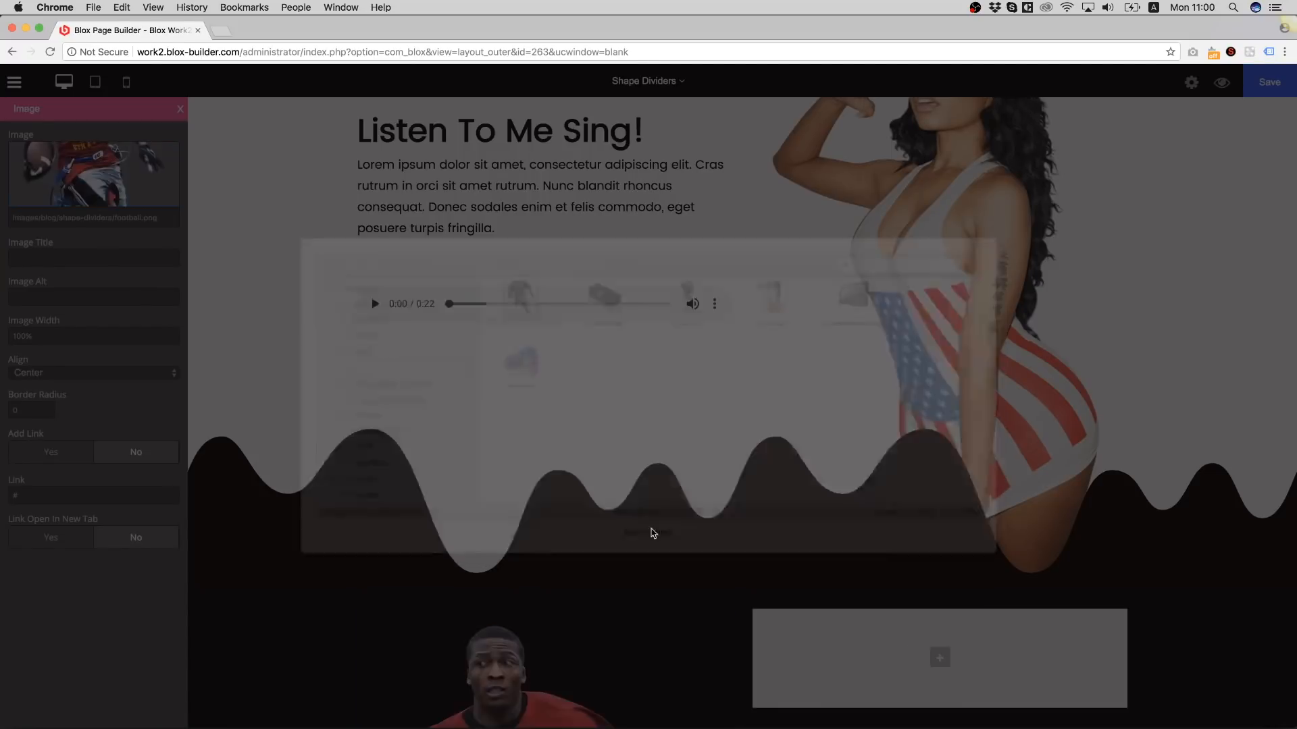
{"action": "scroll", "coordinate": [701, 326], "scroll_direction": "down", "scroll_amount": 7}
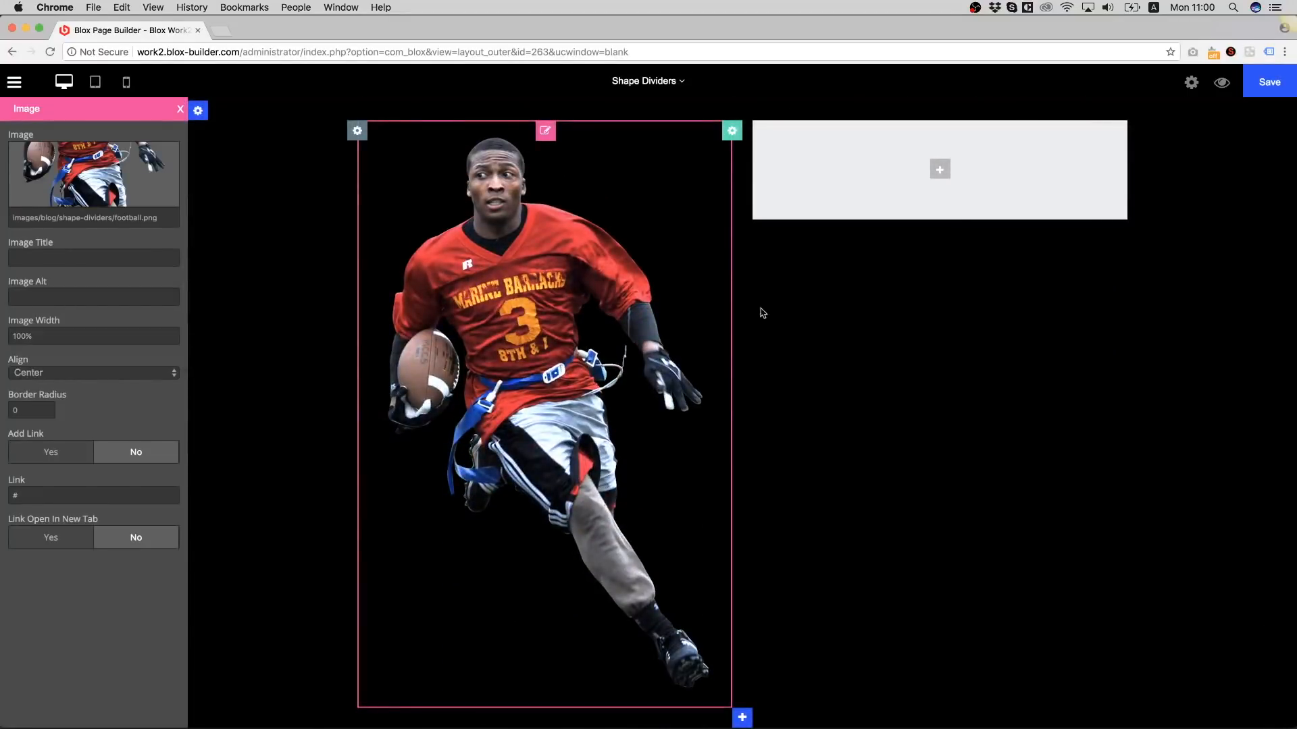
- Add a Bar Counter to the empty column beside the football player and set its item title font colour to #ffffff
{"action": "left_click", "coordinate": [940, 169]}
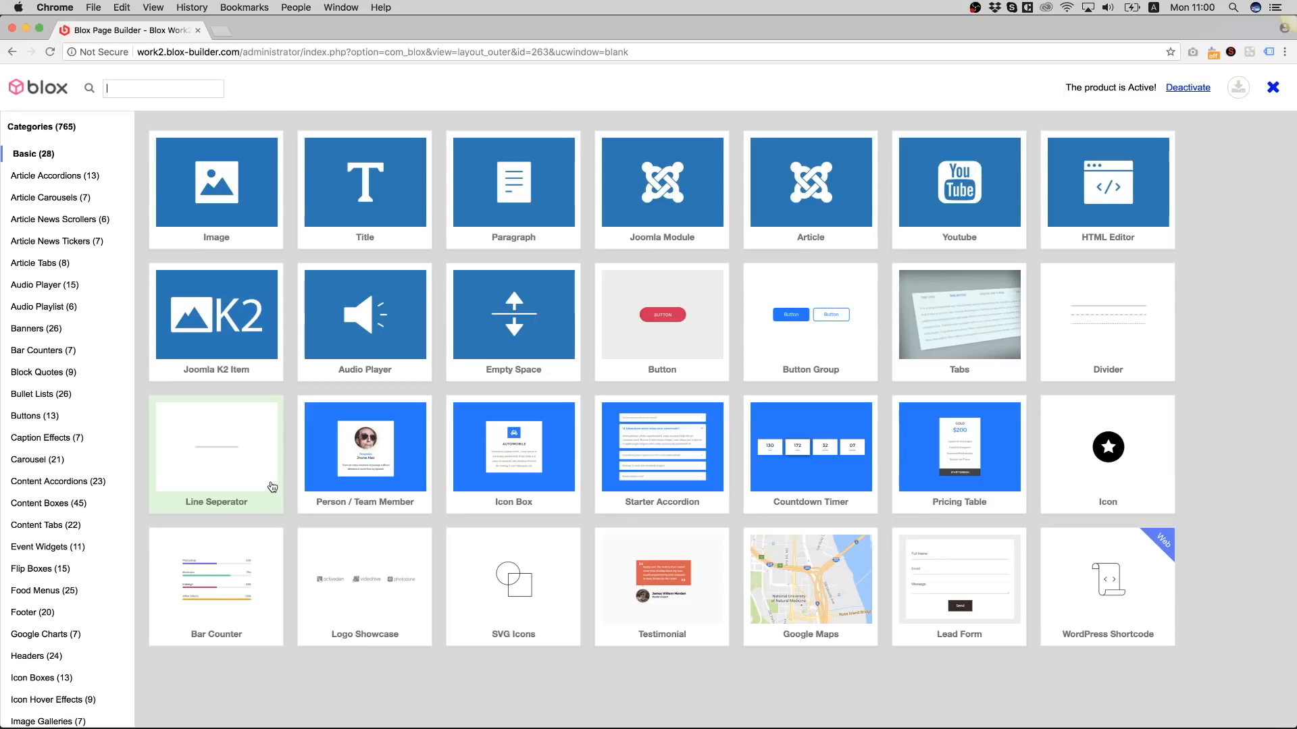
{"action": "left_click", "coordinate": [240, 571]}
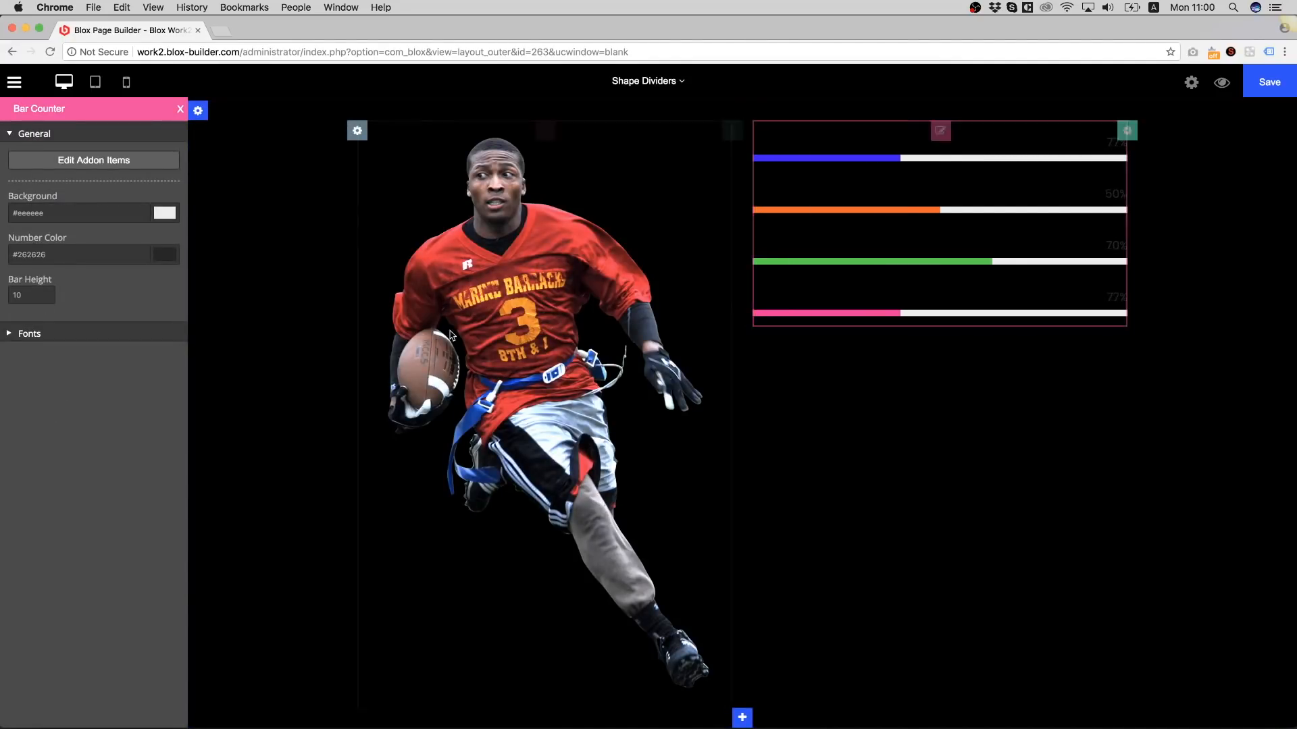
{"action": "left_click", "coordinate": [34, 341]}
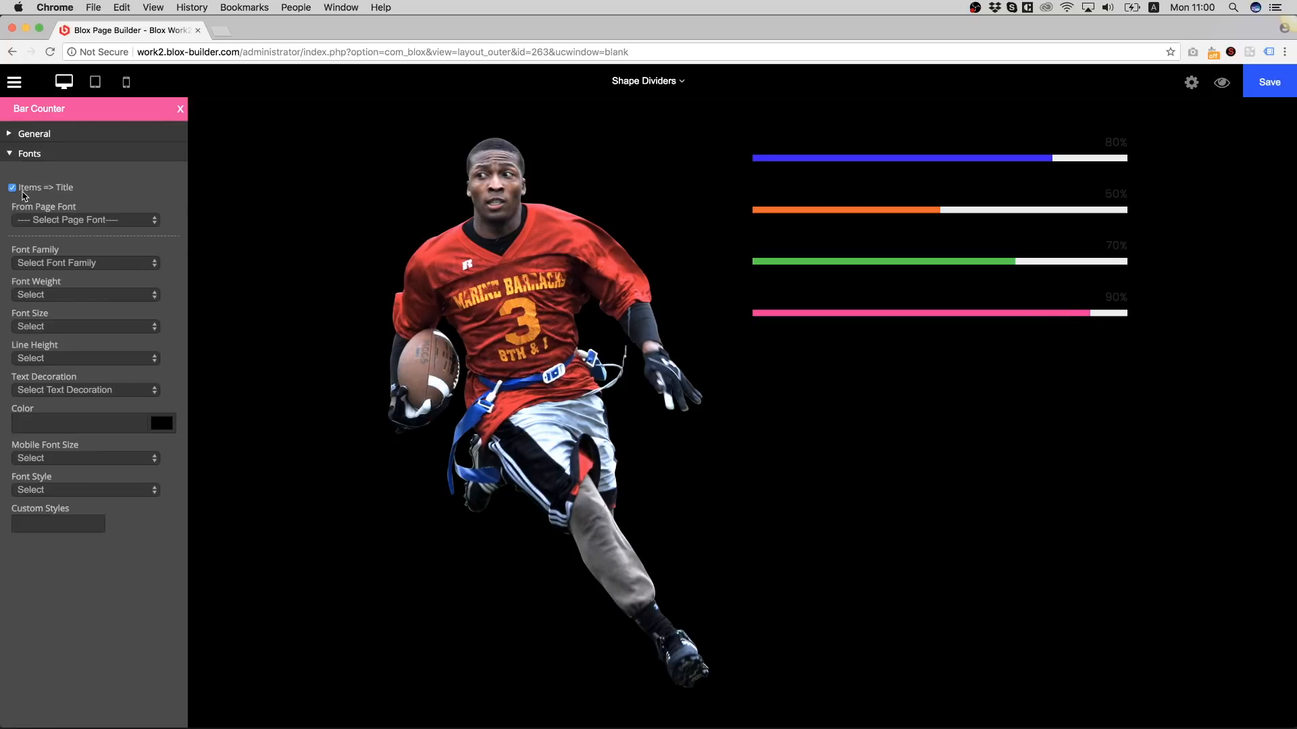
{"action": "left_click", "coordinate": [169, 428]}
{"action": "left_click", "coordinate": [152, 432]}
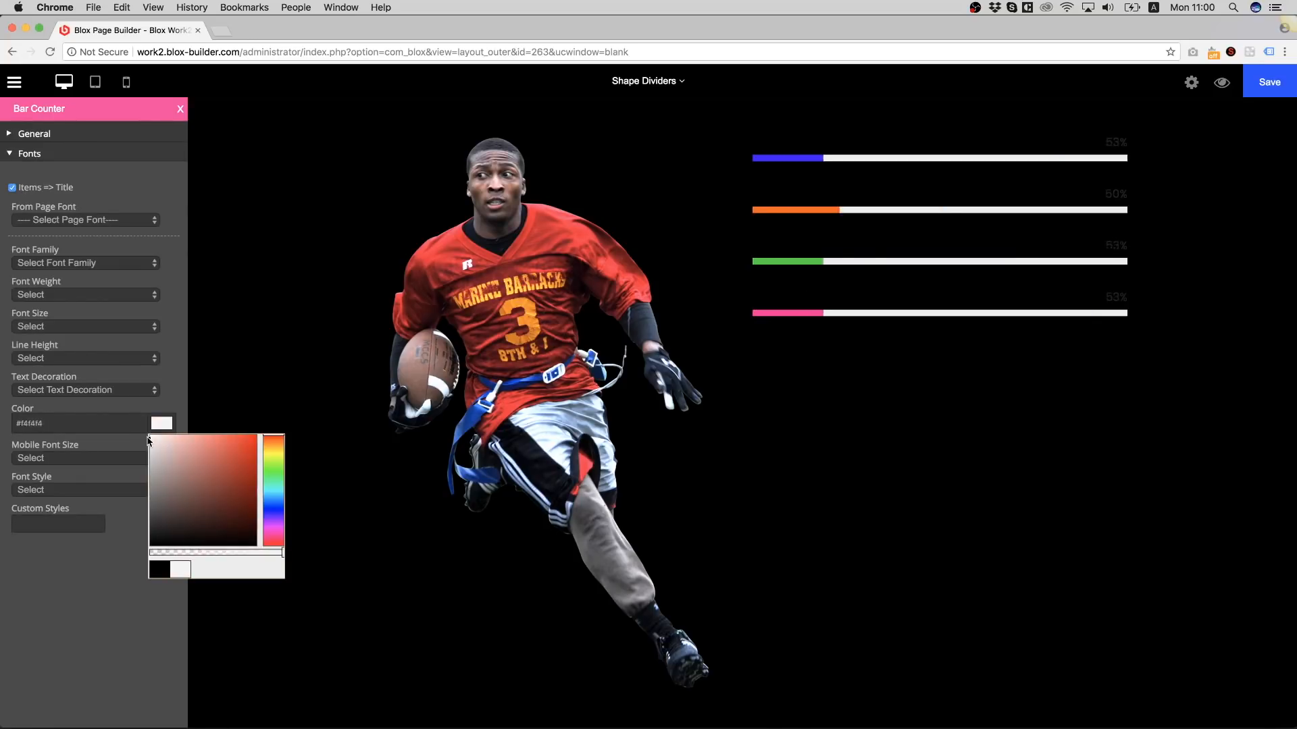
{"action": "left_click", "coordinate": [125, 572]}
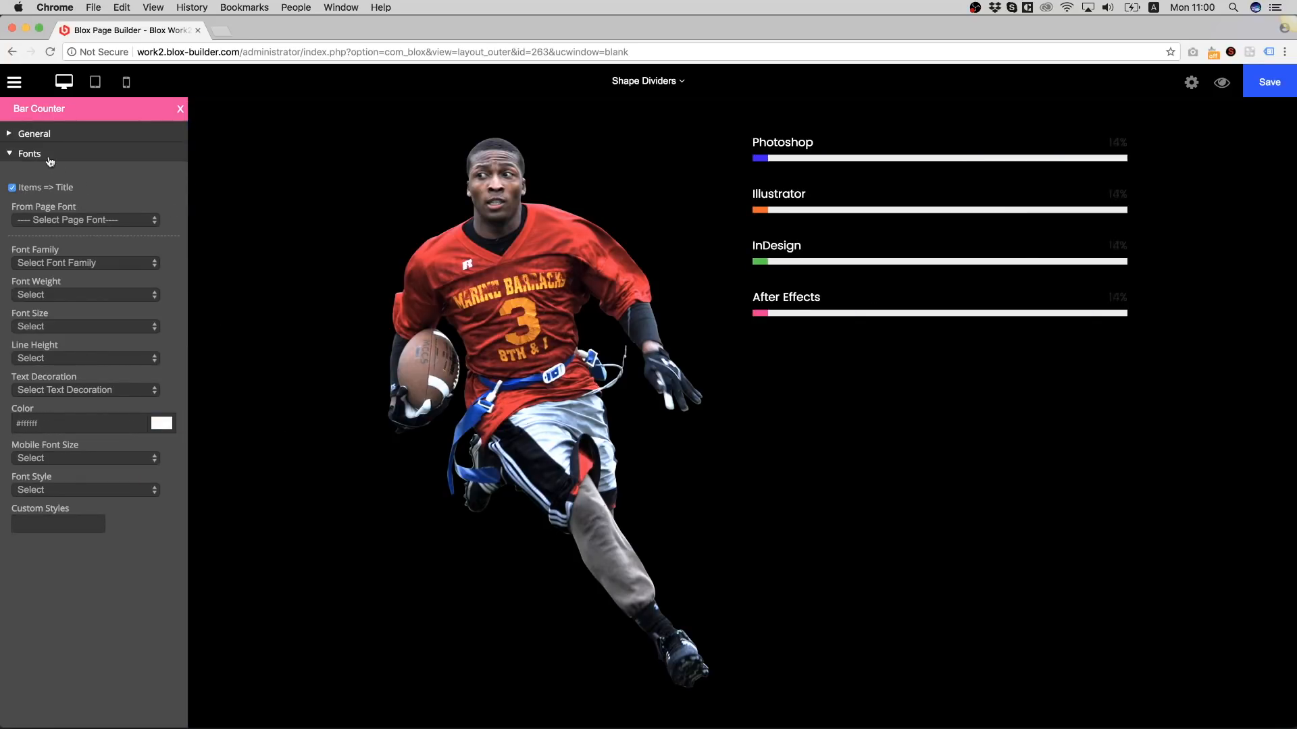
- Set the Bar Counter's number colour to #ffffff
{"action": "left_click", "coordinate": [34, 133]}
{"action": "left_click", "coordinate": [164, 254]}
{"action": "left_click_drag", "start_coordinate": [177, 304], "coordinate": [135, 273]}
{"action": "left_click", "coordinate": [99, 368]}
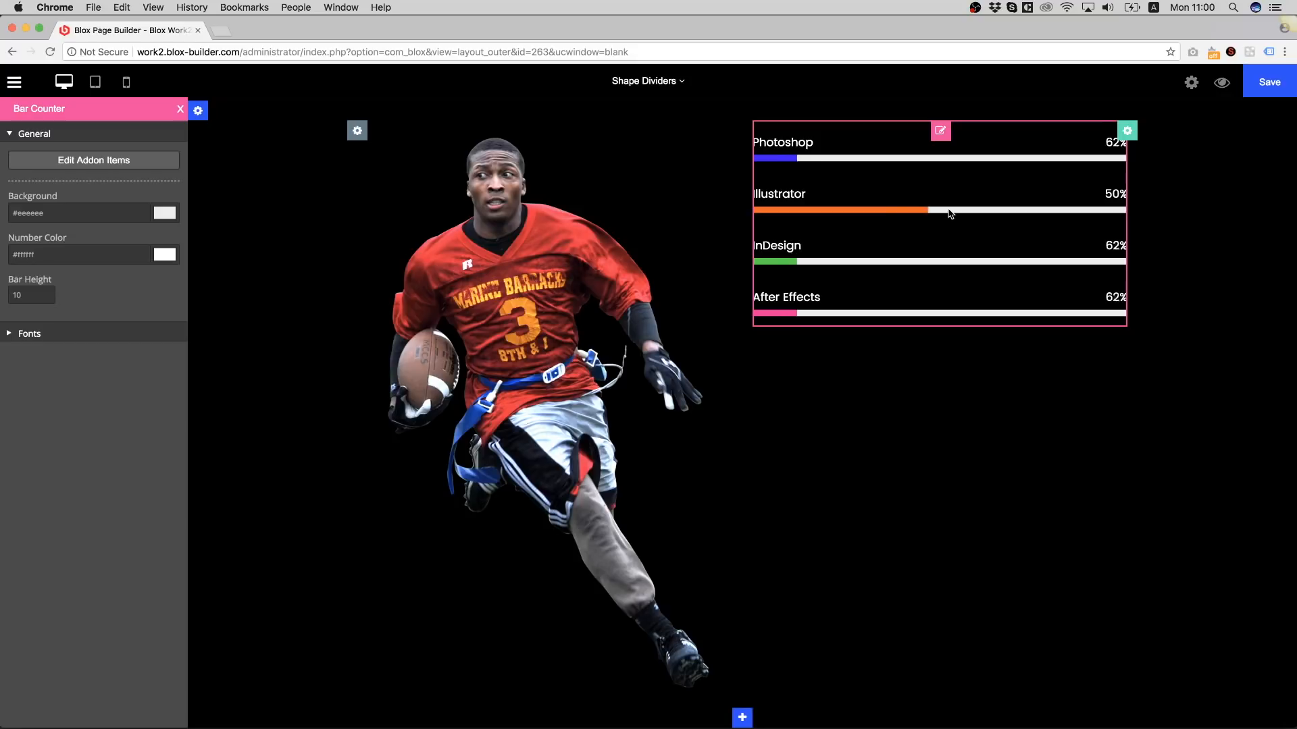
{"action": "mouse_move", "coordinate": [949, 136]}
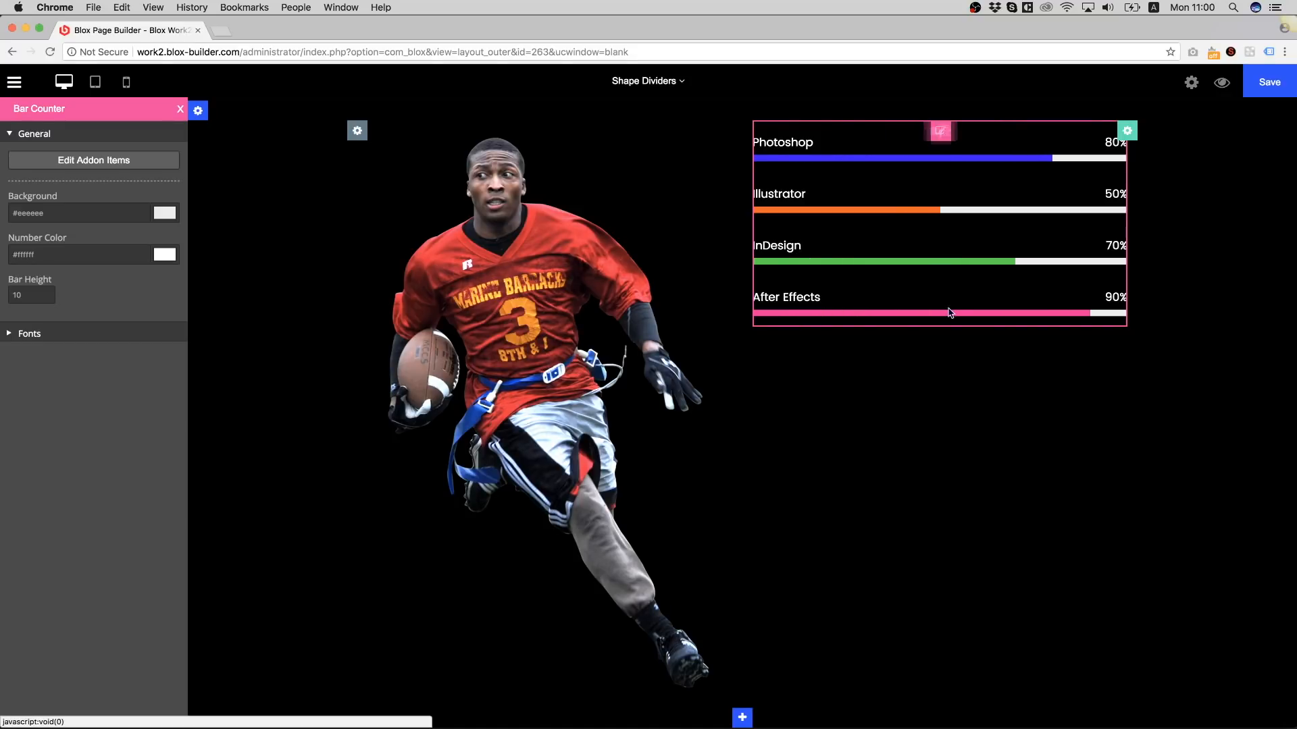
- Give the football section a bottom divider with the two-layer diagonal slope shape
{"action": "scroll", "coordinate": [949, 313], "scroll_direction": "up", "scroll_amount": 5}
{"action": "scroll", "coordinate": [949, 313], "scroll_direction": "up", "scroll_amount": 15}
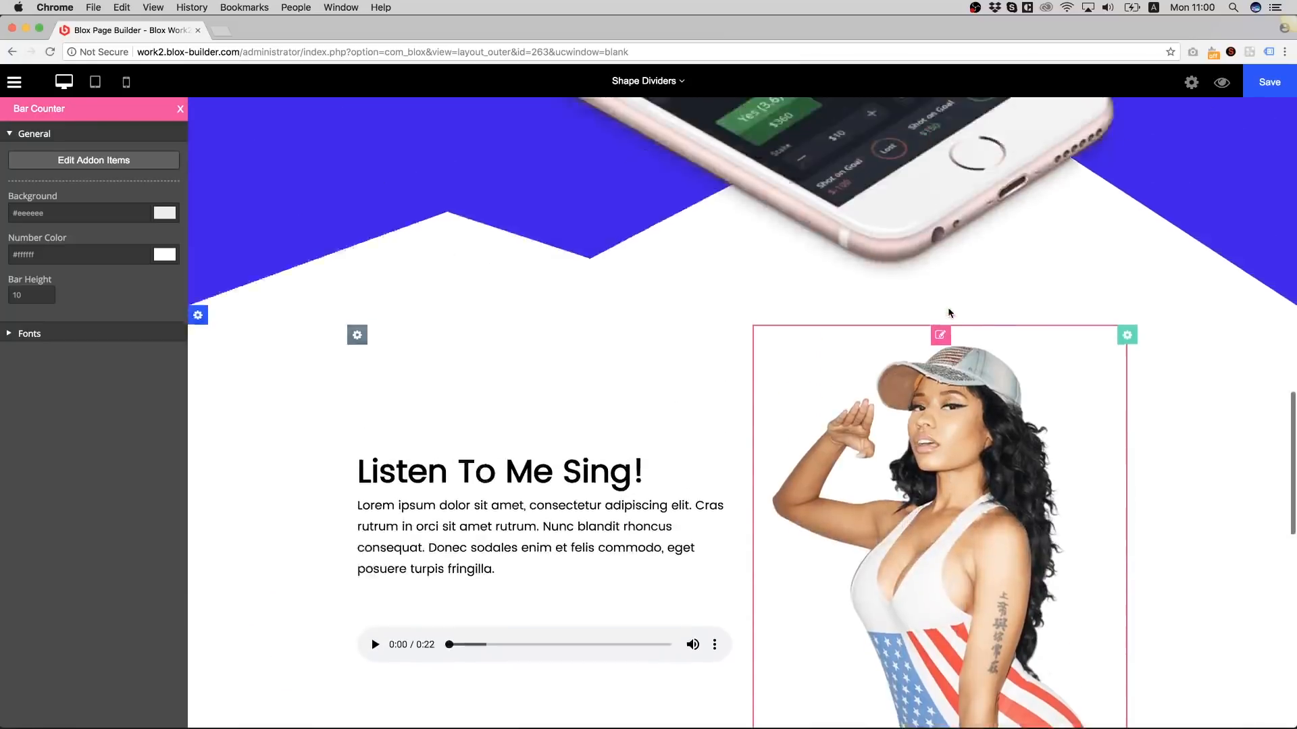
{"action": "scroll", "coordinate": [949, 313], "scroll_direction": "down", "scroll_amount": 15}
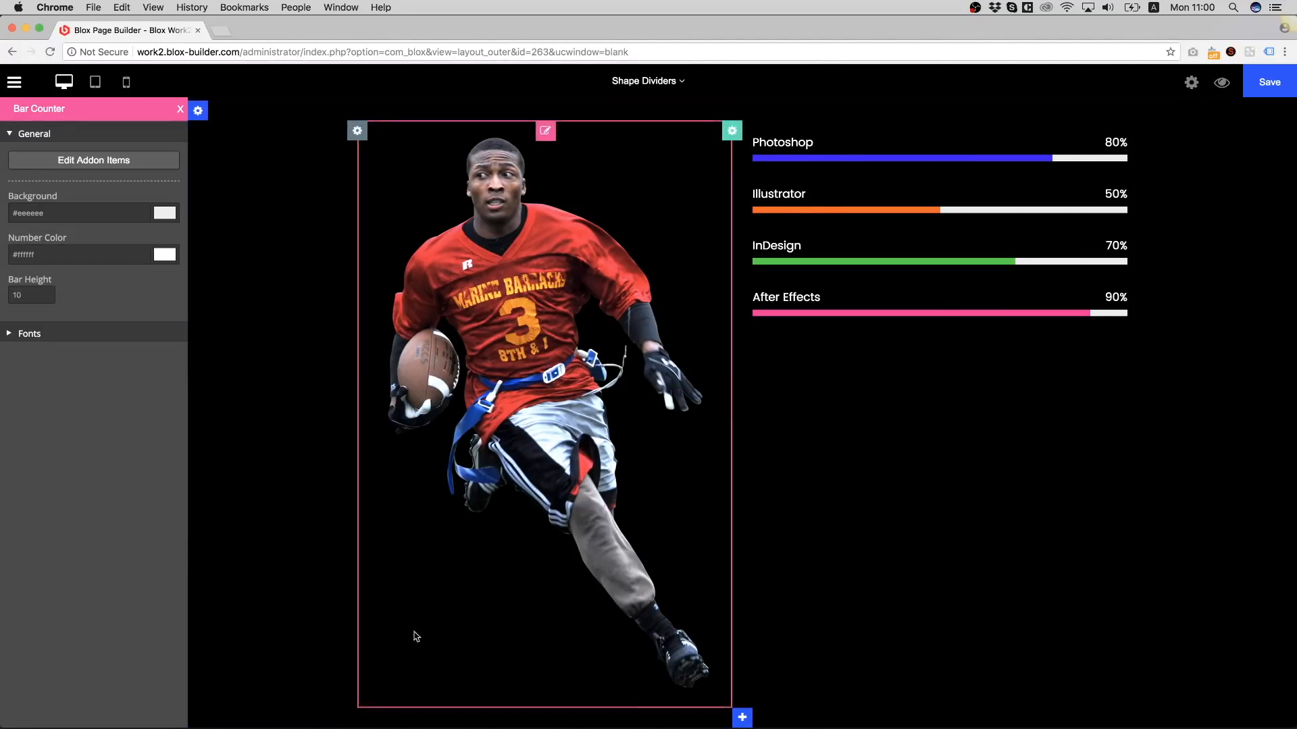
{"action": "left_click", "coordinate": [198, 111]}
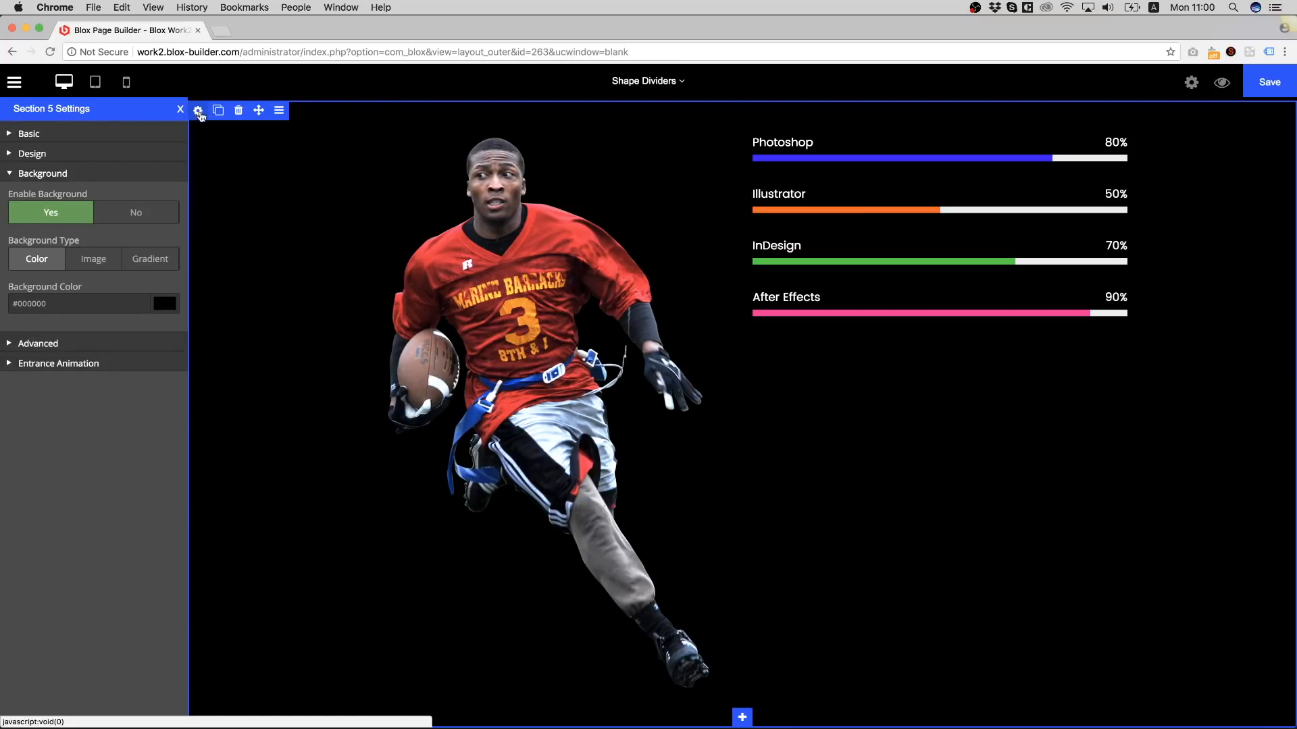
{"action": "left_click", "coordinate": [37, 154]}
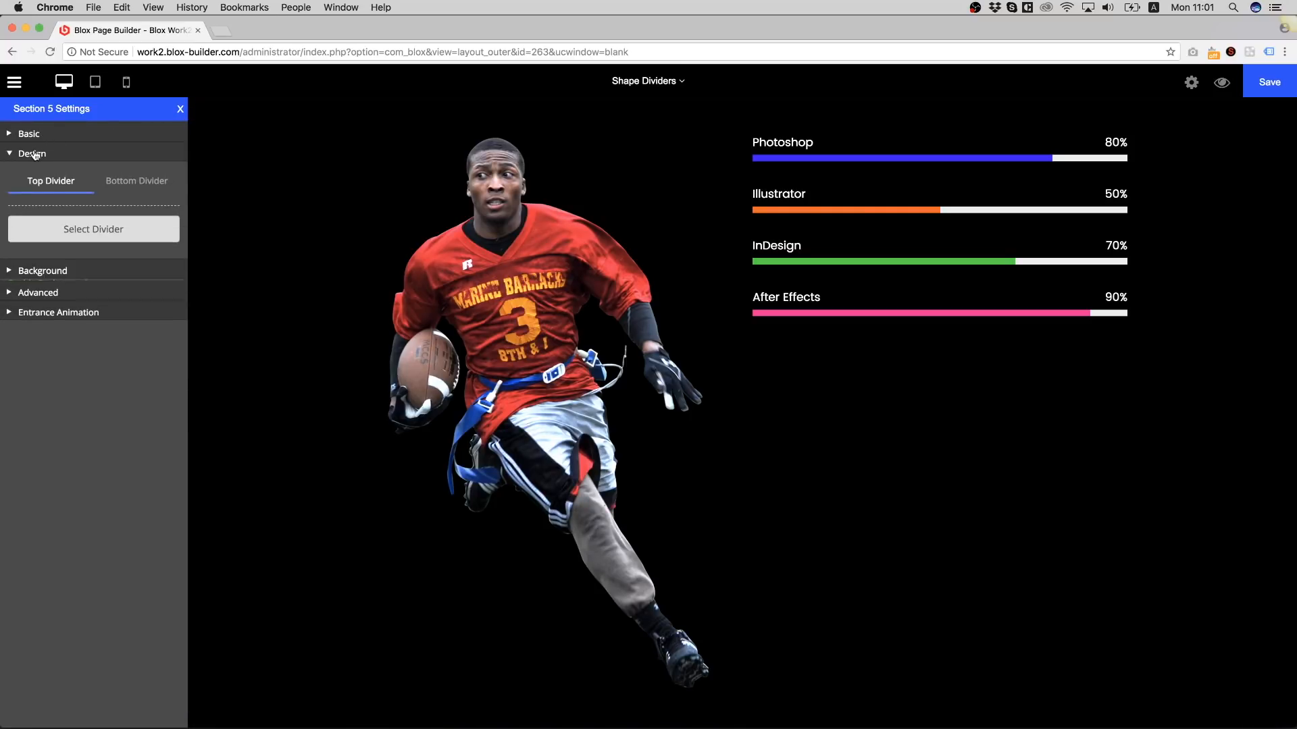
{"action": "left_click", "coordinate": [114, 189]}
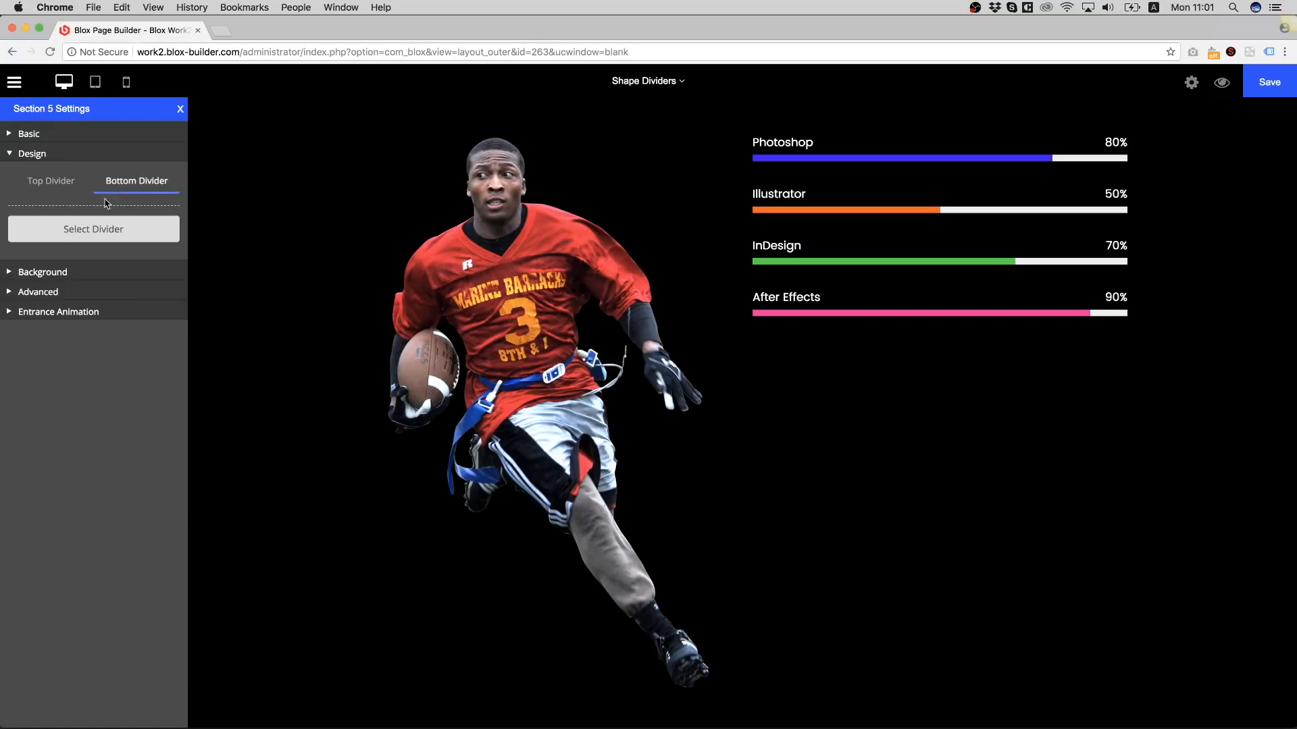
{"action": "left_click", "coordinate": [84, 240]}
{"action": "left_click", "coordinate": [83, 290]}
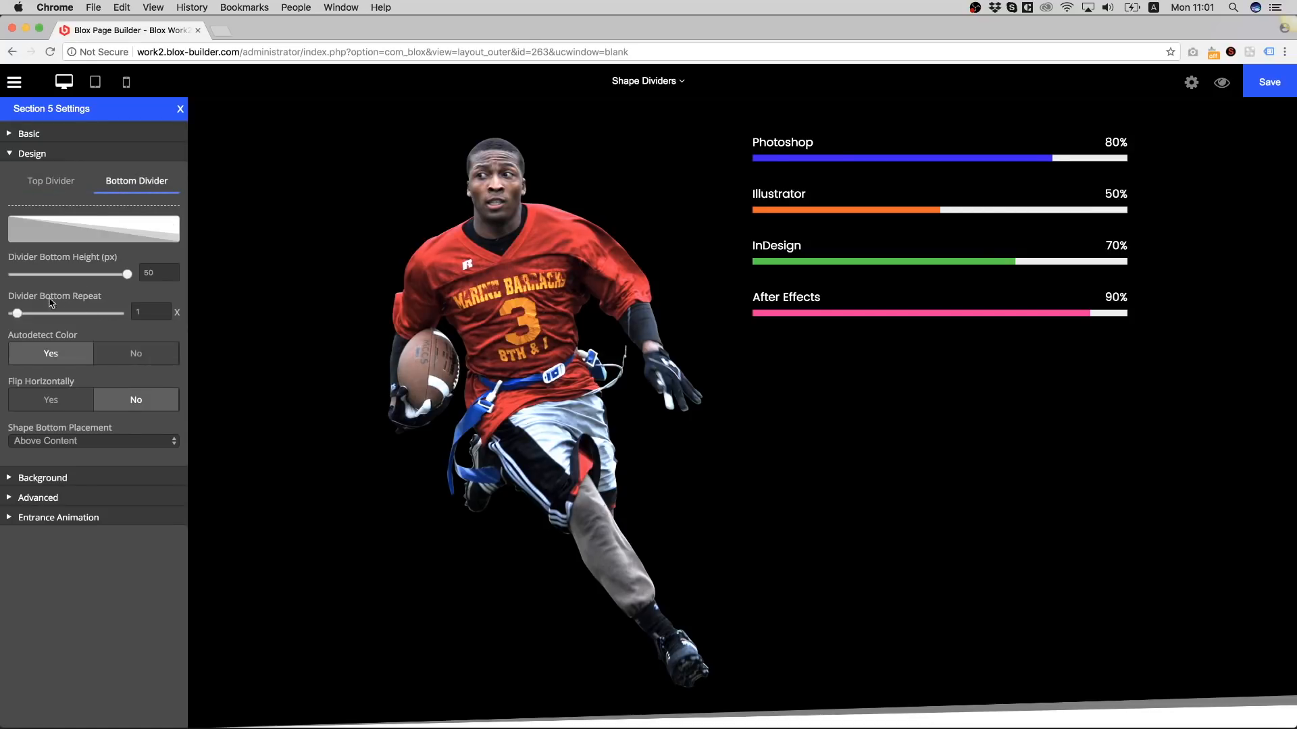
- Raise the football section's bottom divider to 250 px high and place it beneath the content
{"action": "left_click_drag", "start_coordinate": [126, 274], "coordinate": [173, 295]}
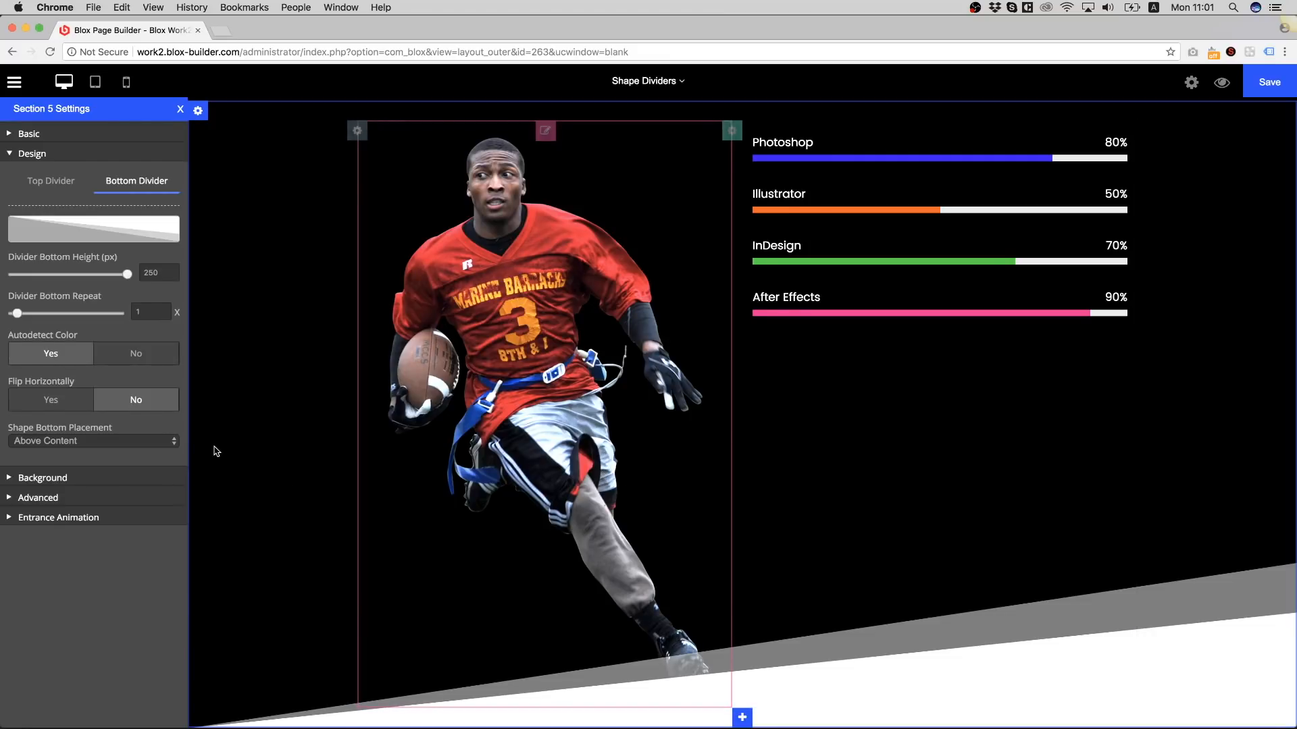
{"action": "left_click", "coordinate": [80, 442]}
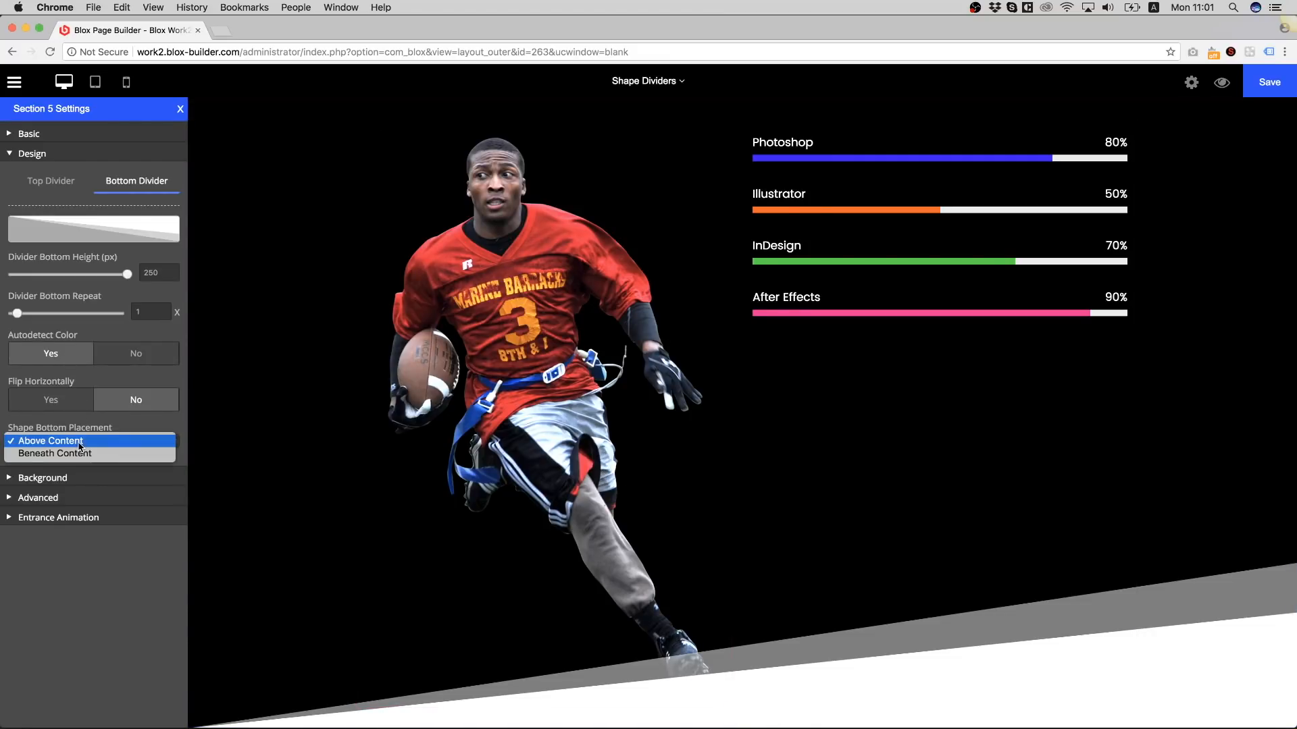
{"action": "left_click", "coordinate": [77, 452]}
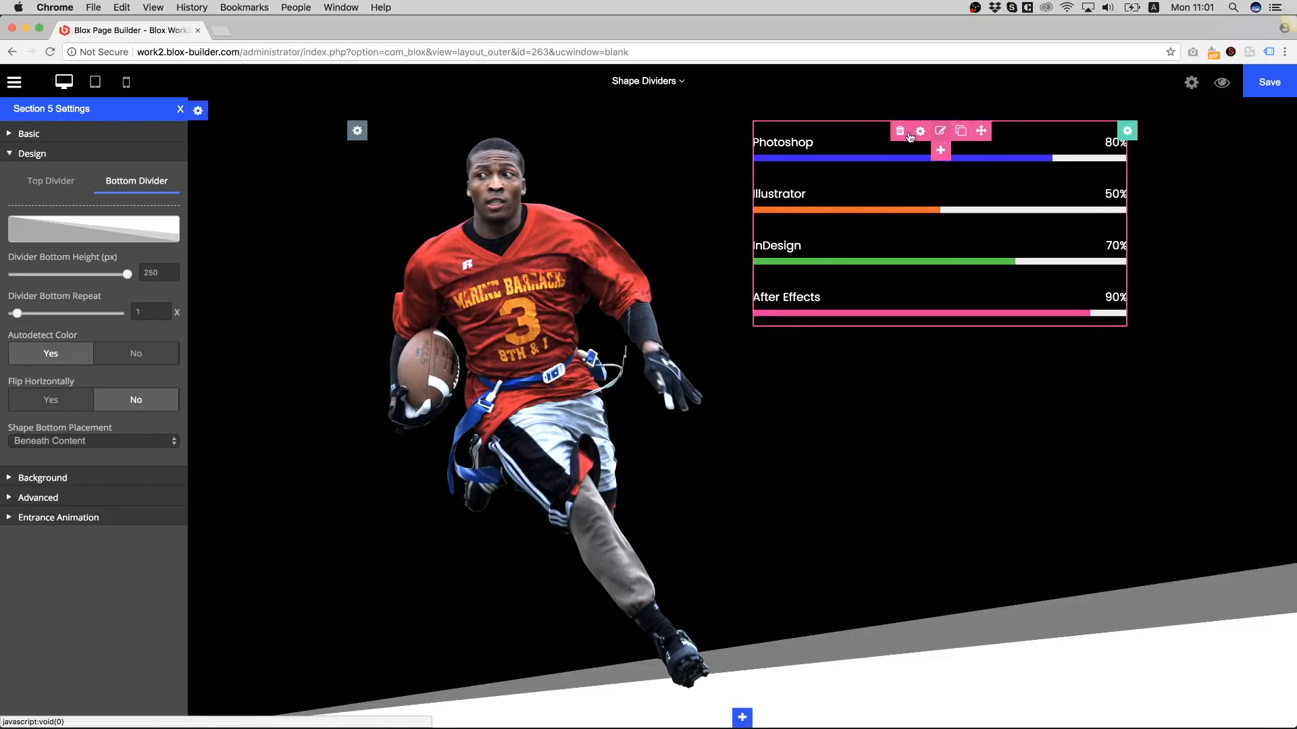
- Delete the bar counter beside the football player, add a fresh Bar Counter in its place and make its numbers white
{"action": "left_click", "coordinate": [910, 135]}
{"action": "left_click", "coordinate": [940, 171]}
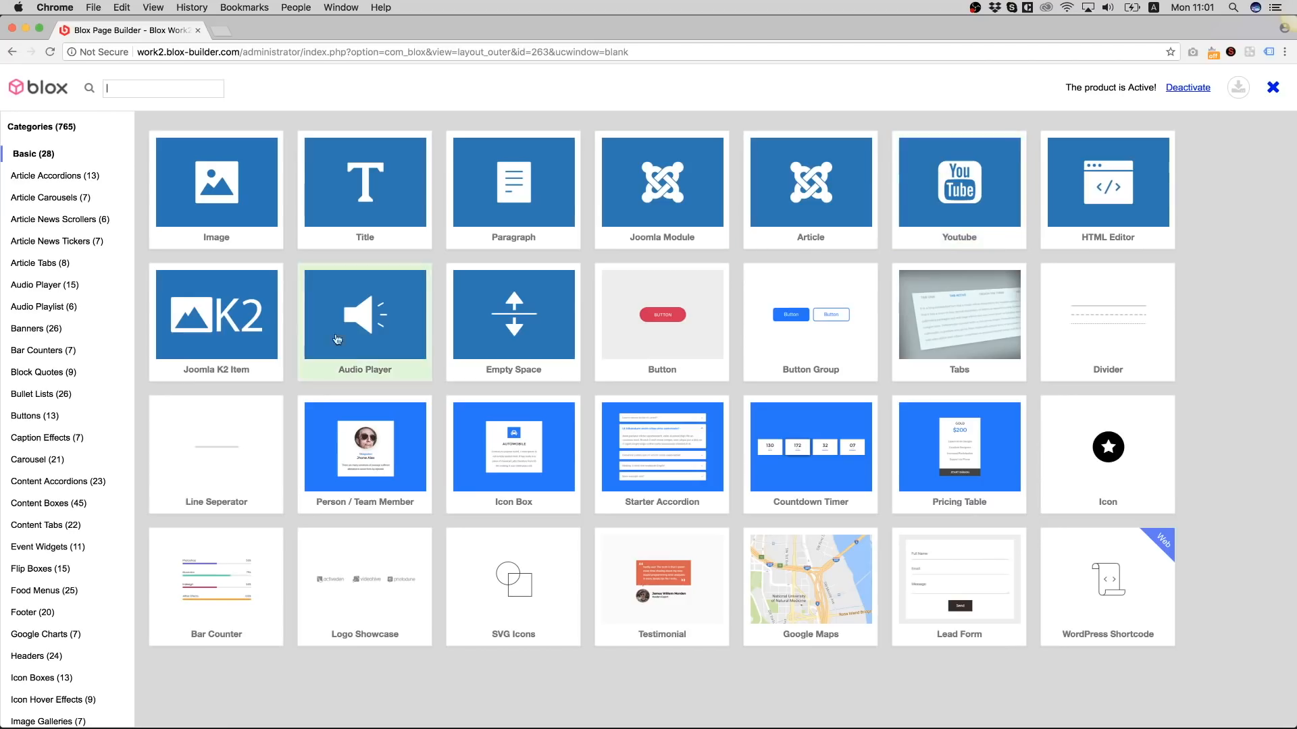
{"action": "left_click", "coordinate": [217, 578]}
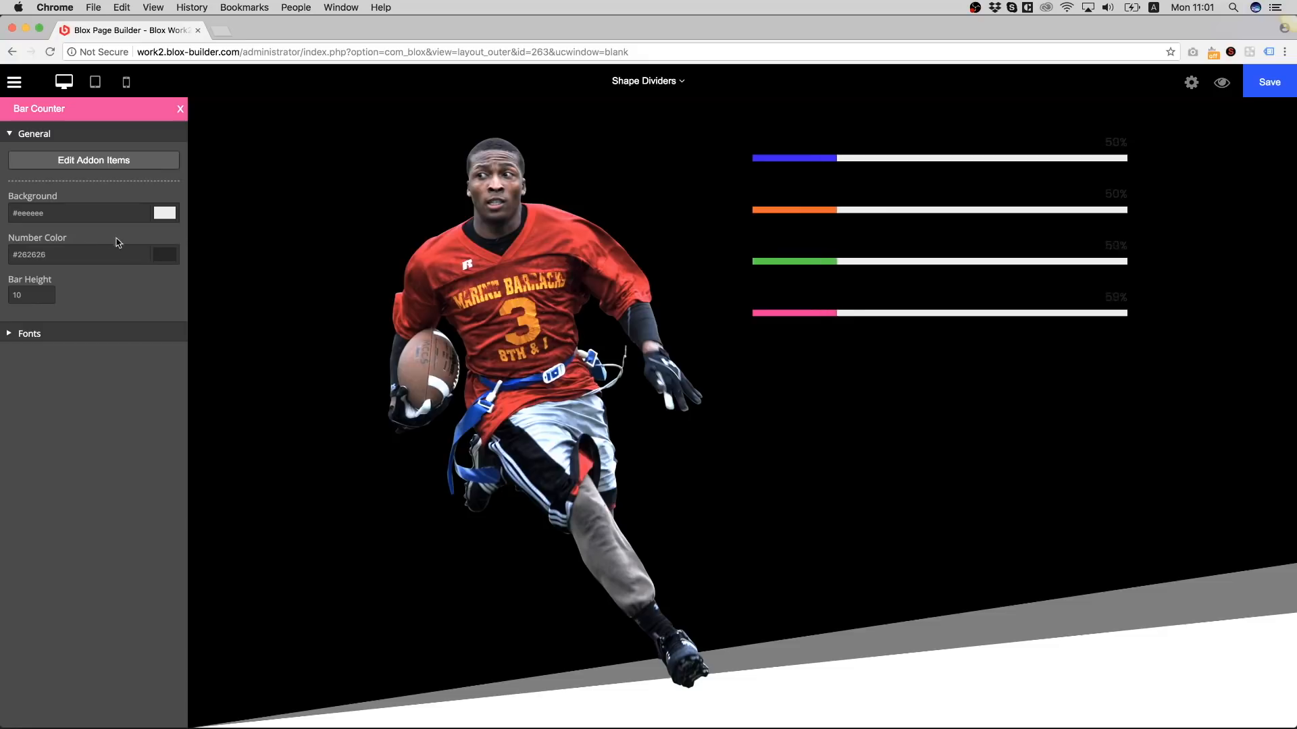
{"action": "left_click", "coordinate": [173, 254]}
{"action": "left_click", "coordinate": [149, 270]}
- Enable custom fonts for the new Bar Counter's item titles and set their colour to #ffffff
{"action": "left_click", "coordinate": [78, 335]}
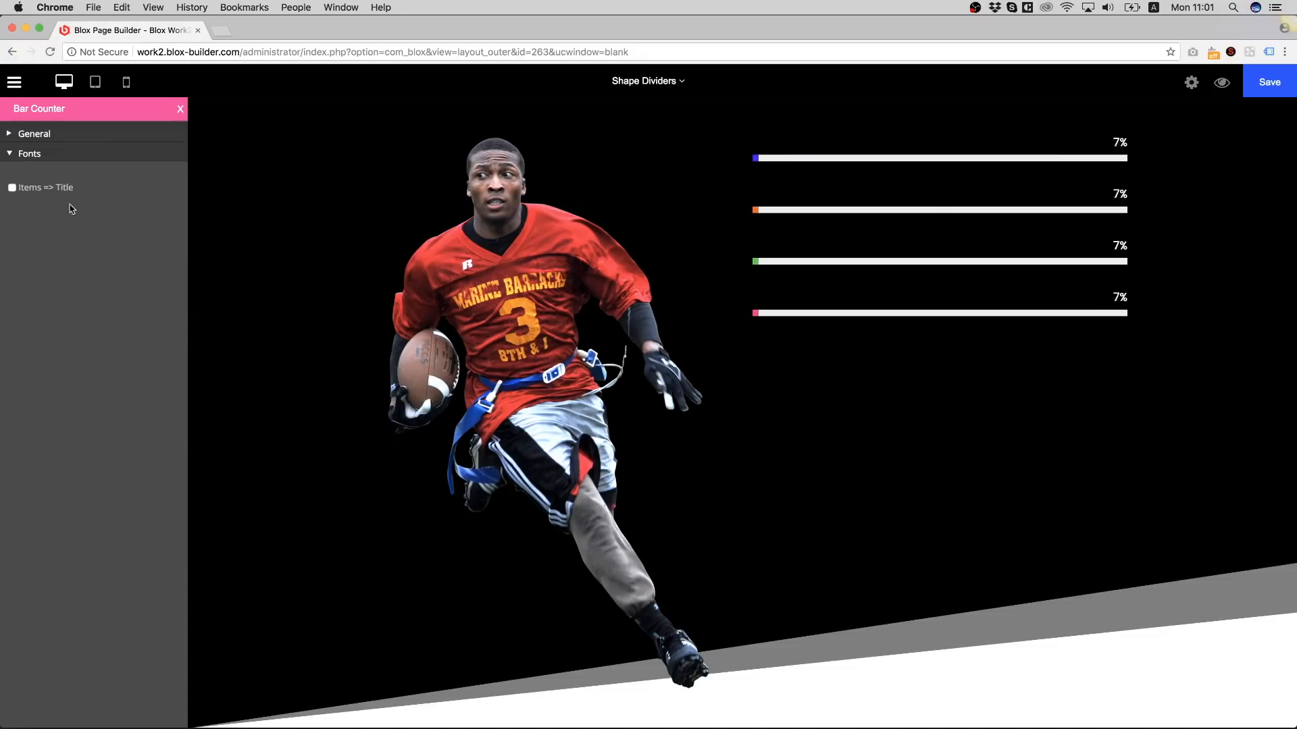
{"action": "left_click", "coordinate": [162, 423]}
{"action": "left_click", "coordinate": [150, 435]}
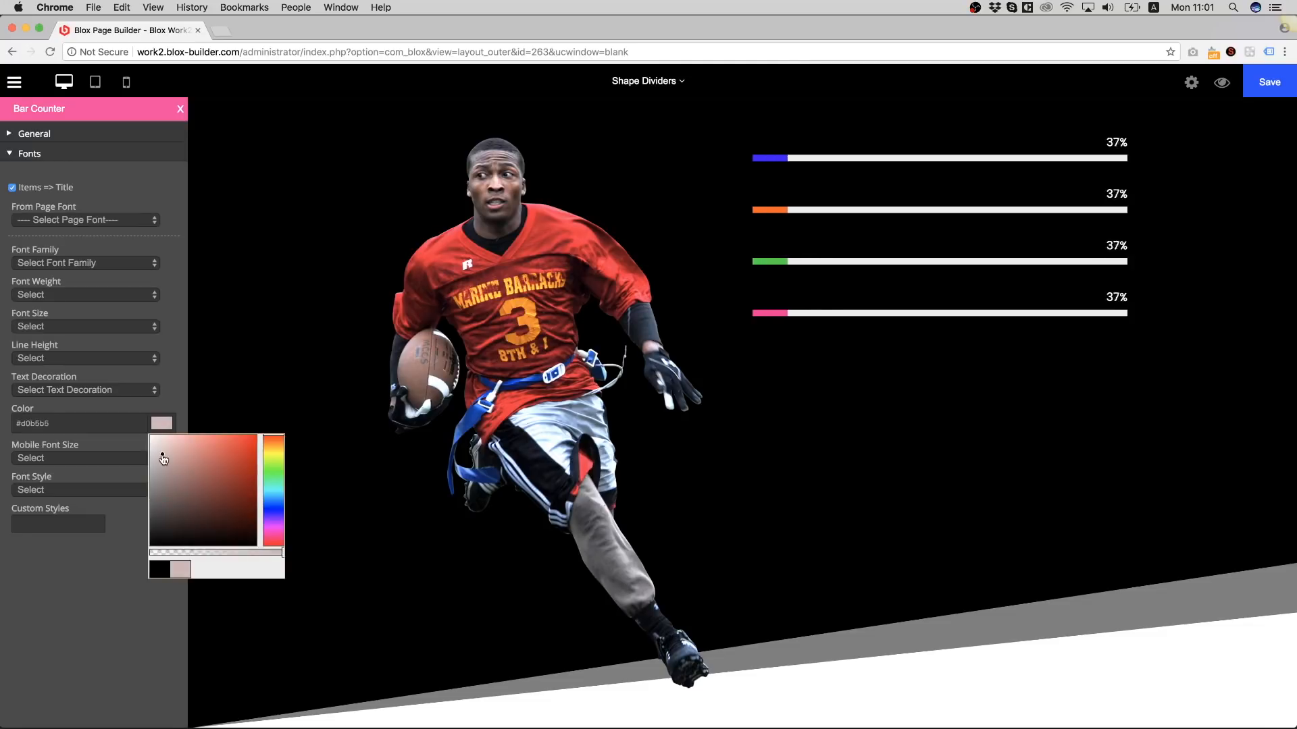
{"action": "left_click", "coordinate": [42, 642]}
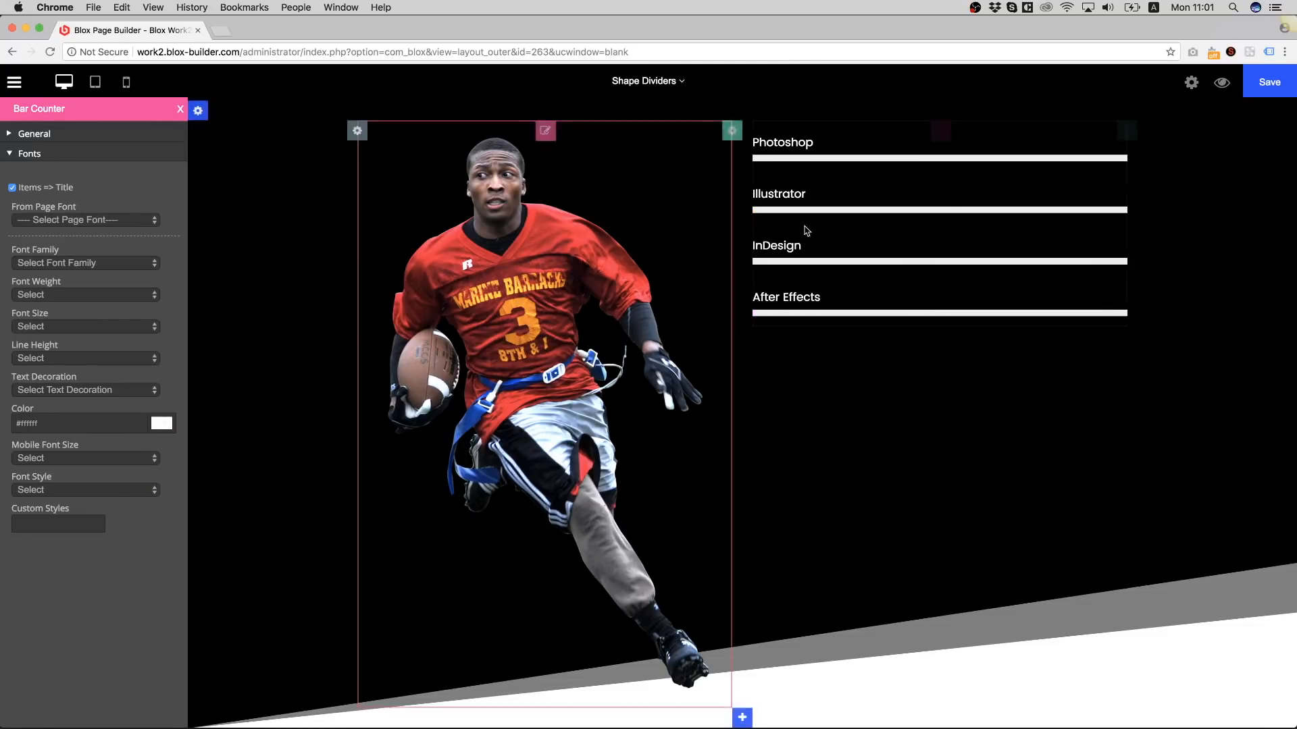
- Set the top padding of the Bar Counter's addon container to 120
{"action": "left_click", "coordinate": [921, 133]}
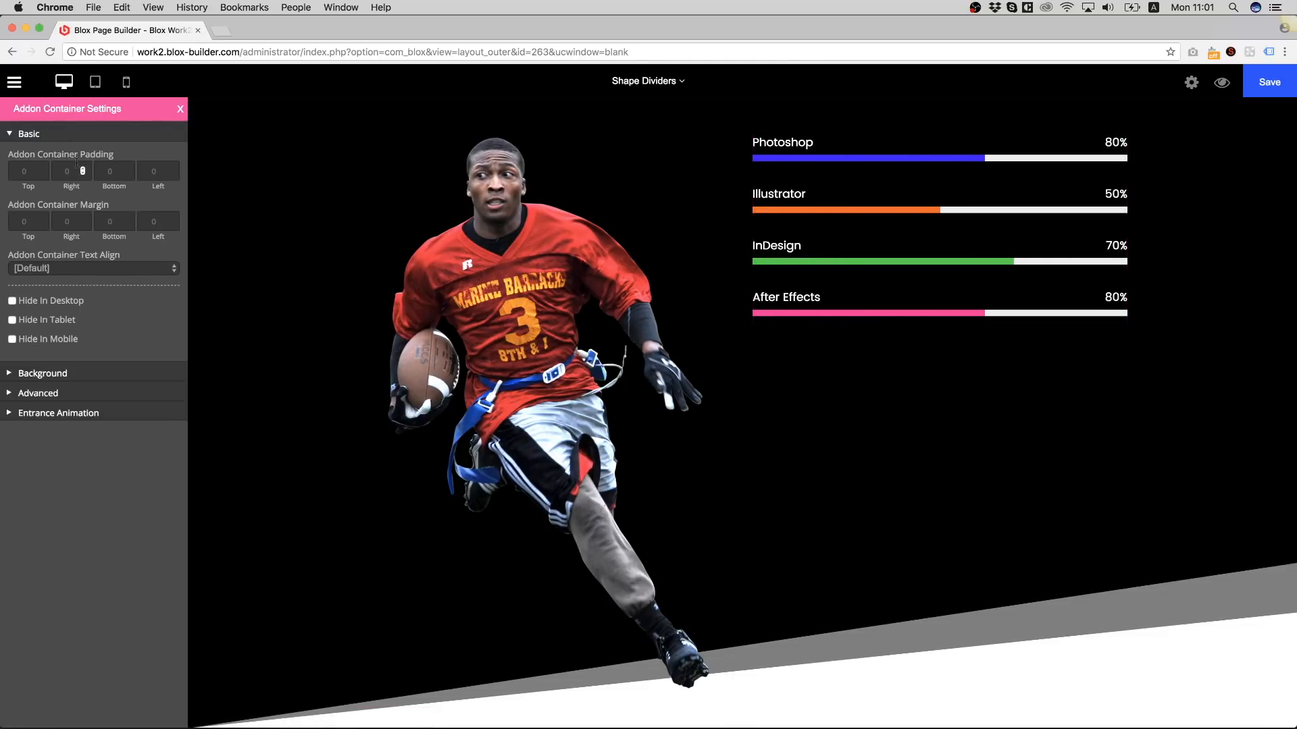
{"action": "left_click", "coordinate": [110, 168]}
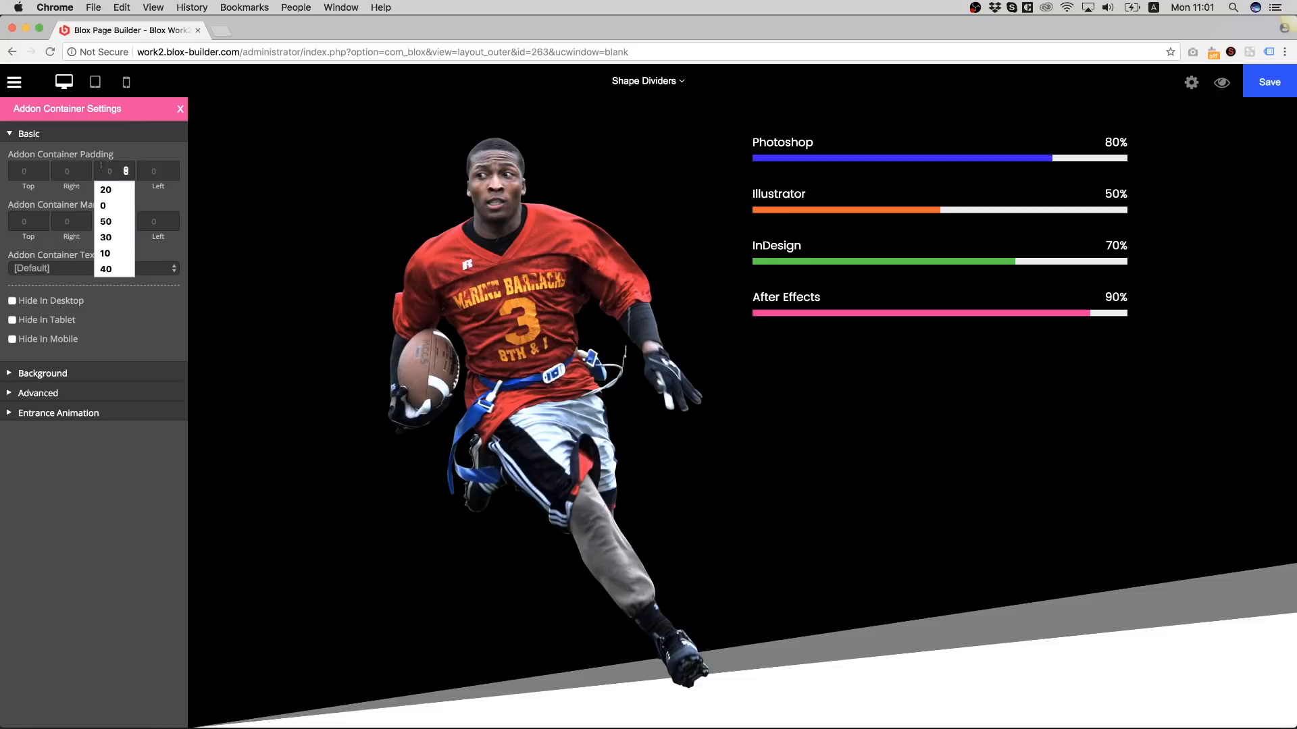
{"action": "left_click", "coordinate": [33, 175]}
{"action": "type", "text": "120"}
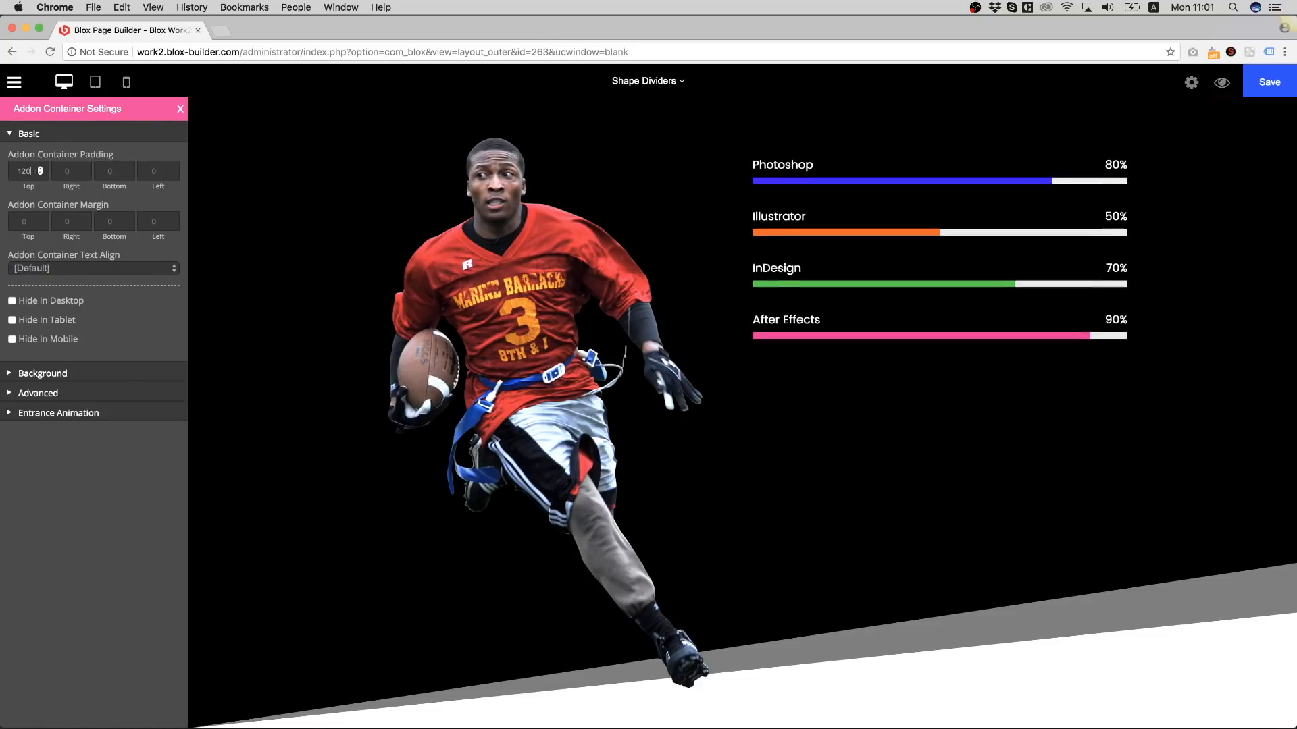
- Review the whole landing page from the yellow hero to the football section, checking the shape dividers between its sections
{"action": "scroll", "coordinate": [759, 430], "scroll_direction": "up", "scroll_amount": 10}
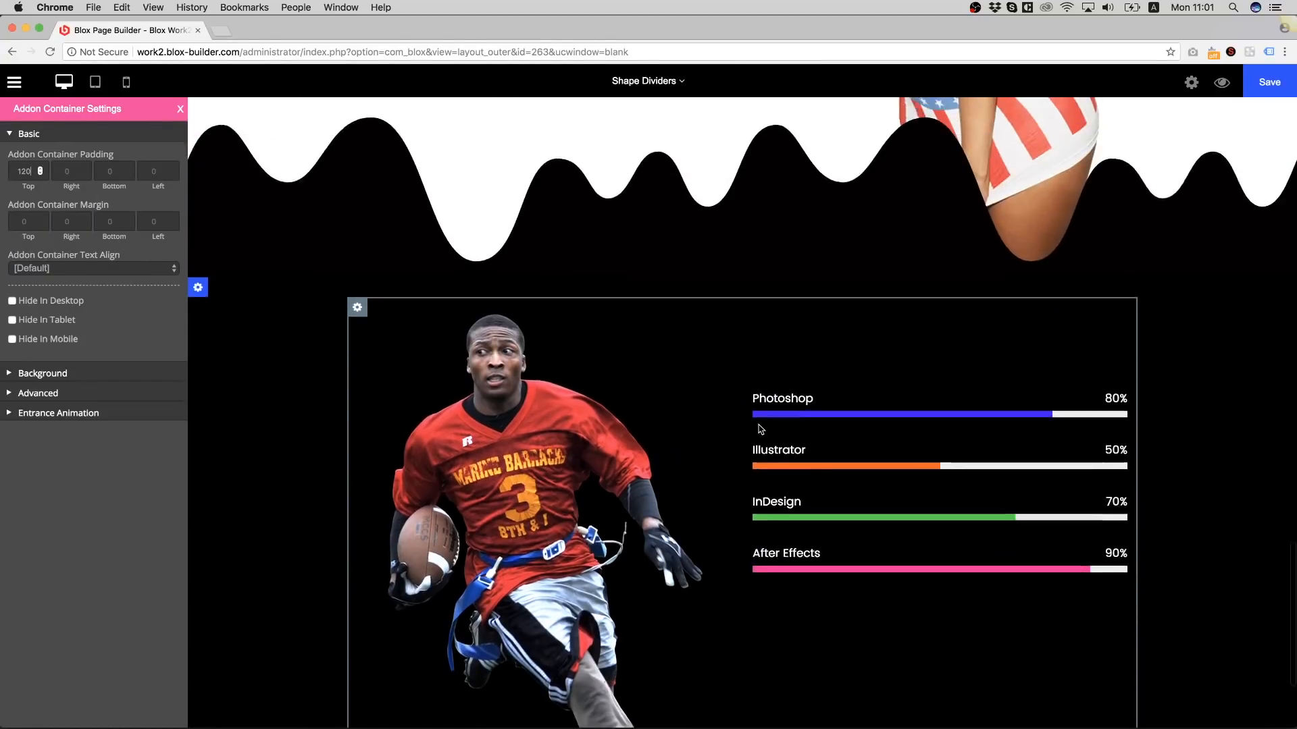
{"action": "scroll", "coordinate": [759, 430], "scroll_direction": "up", "scroll_amount": 15}
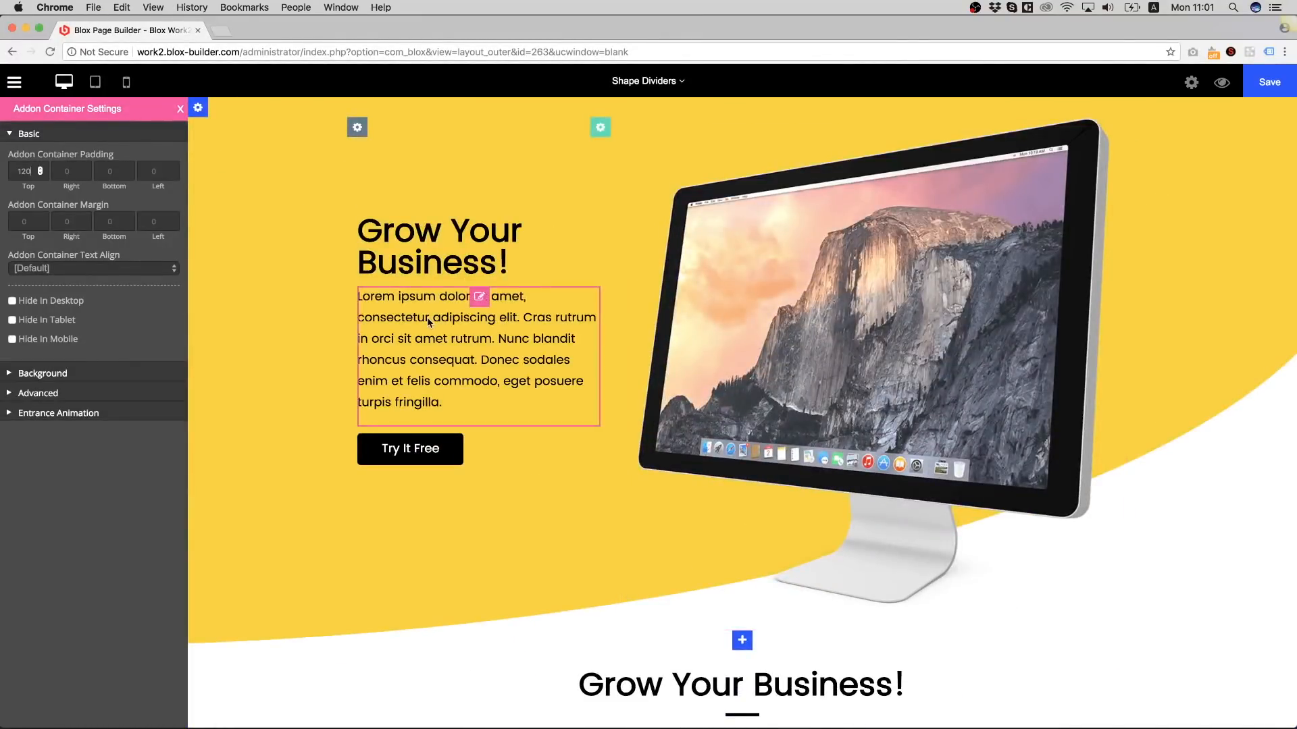
{"action": "scroll", "coordinate": [1192, 256], "scroll_direction": "down", "scroll_amount": 2}
{"action": "scroll", "coordinate": [1192, 256], "scroll_direction": "down", "scroll_amount": 20}
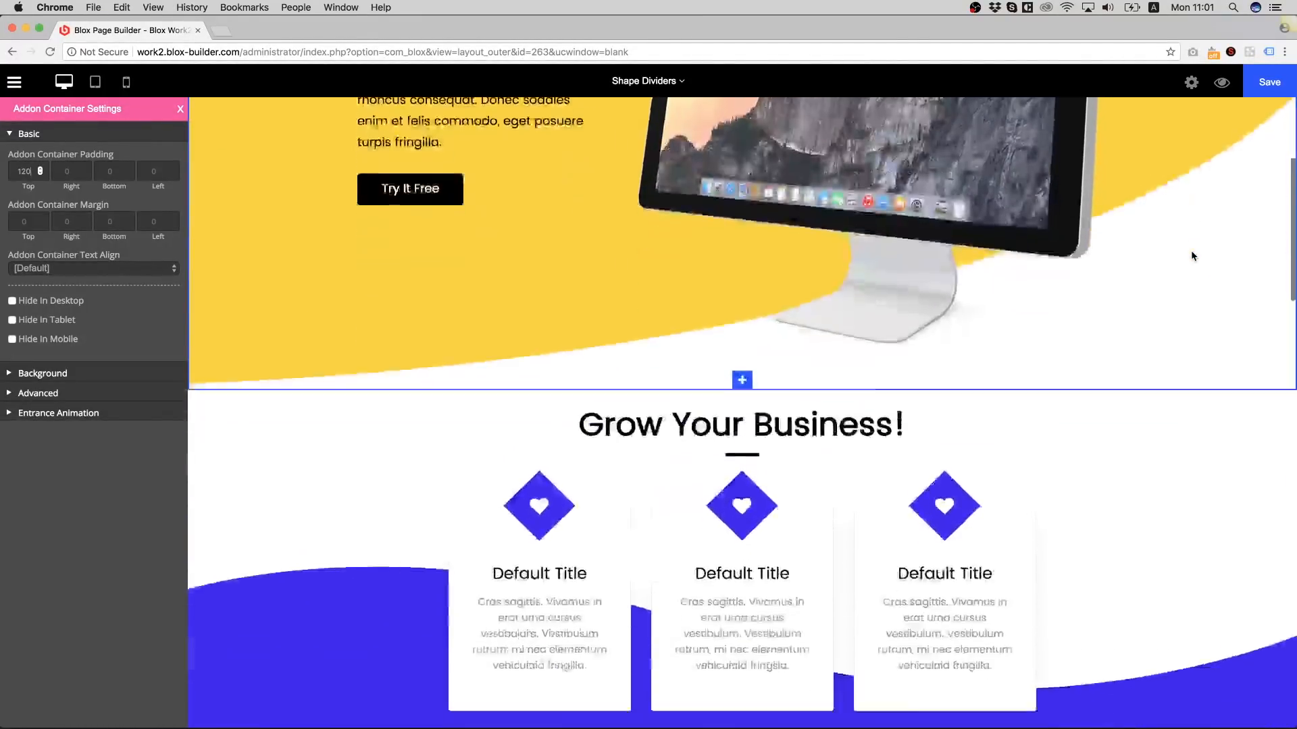
{"action": "scroll", "coordinate": [1192, 256], "scroll_direction": "down", "scroll_amount": 6}
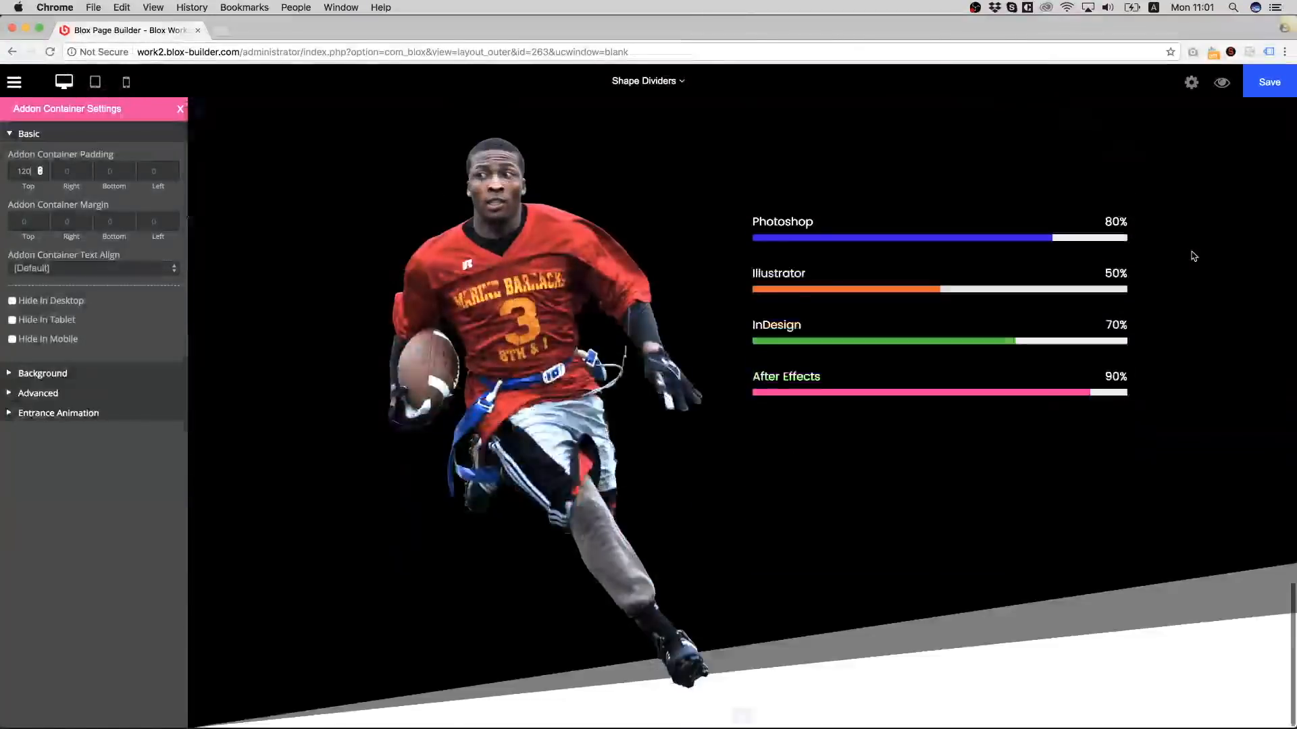
{"action": "scroll", "coordinate": [1192, 256], "scroll_direction": "up", "scroll_amount": 3}
{"action": "scroll", "coordinate": [1192, 256], "scroll_direction": "down", "scroll_amount": 3}
{"action": "scroll", "coordinate": [1193, 256], "scroll_direction": "up", "scroll_amount": 15}
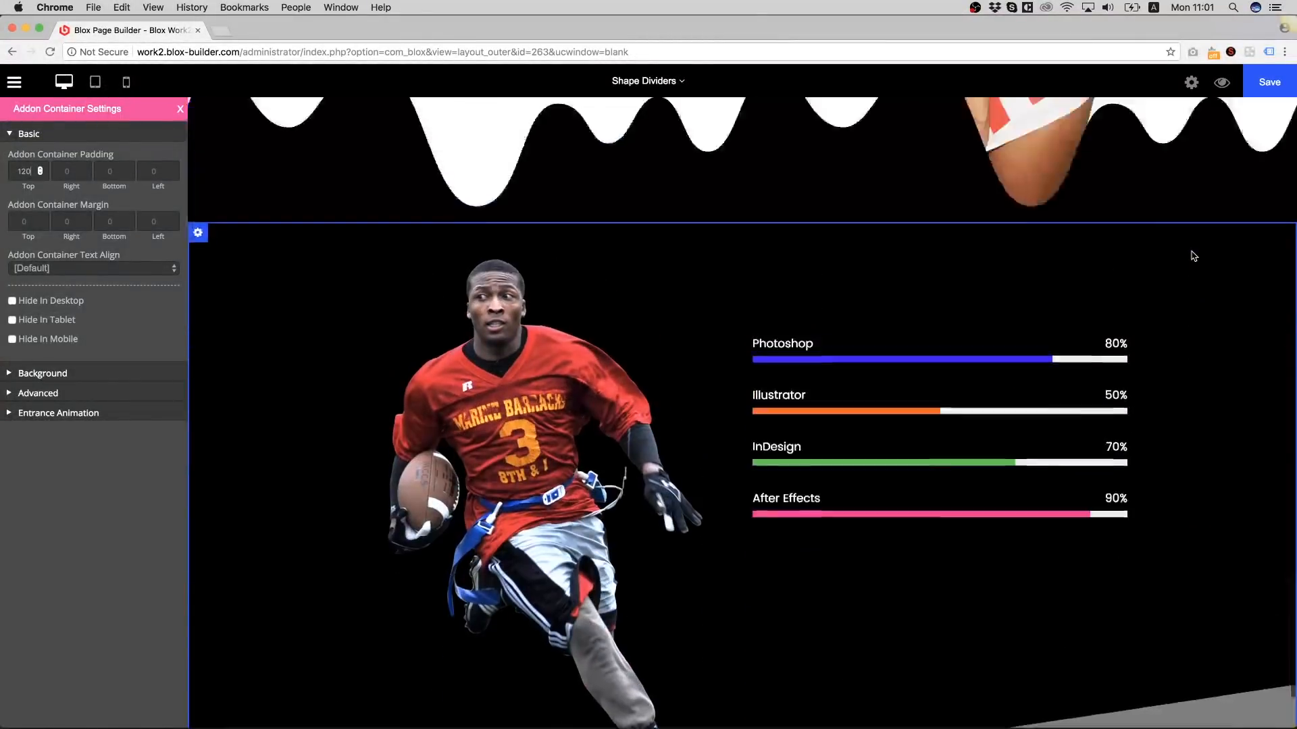
{"action": "scroll", "coordinate": [1192, 256], "scroll_direction": "up", "scroll_amount": 15}
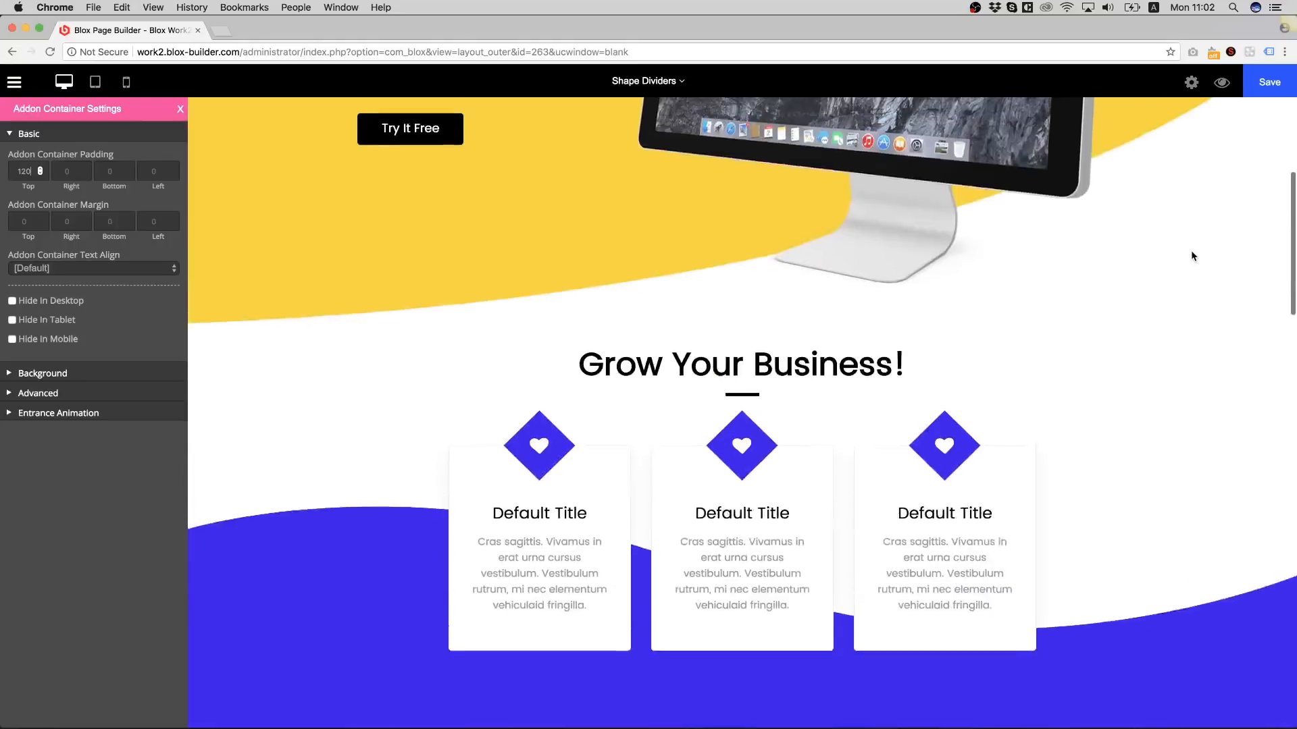